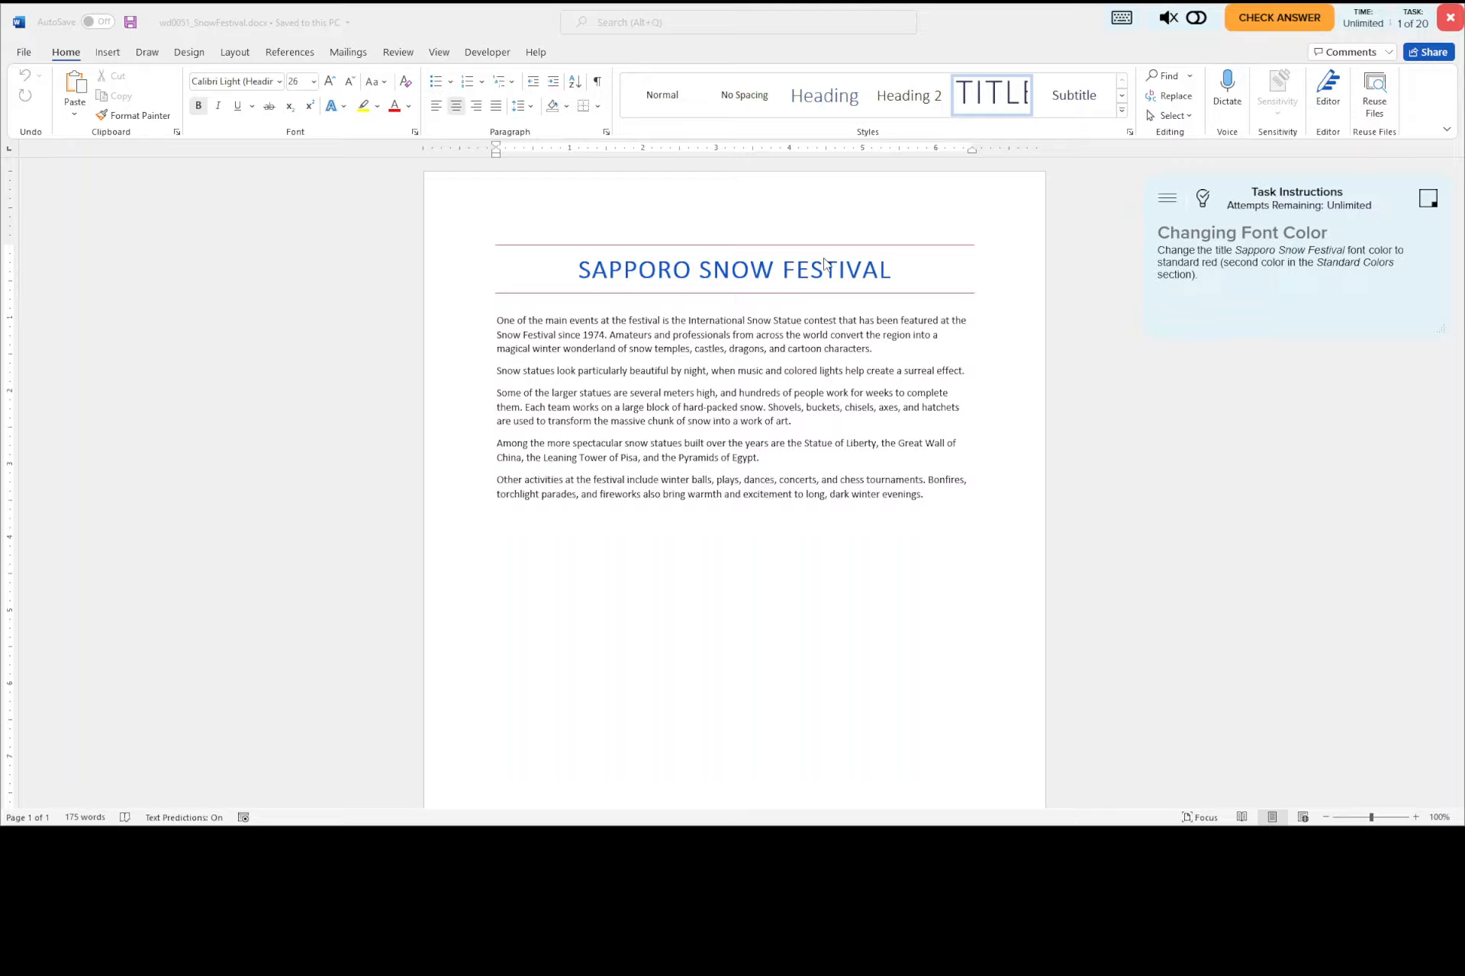
- Consult the task's answer key and change the font color of the title Sapporo Snow Festival to standard red
click(572, 263)
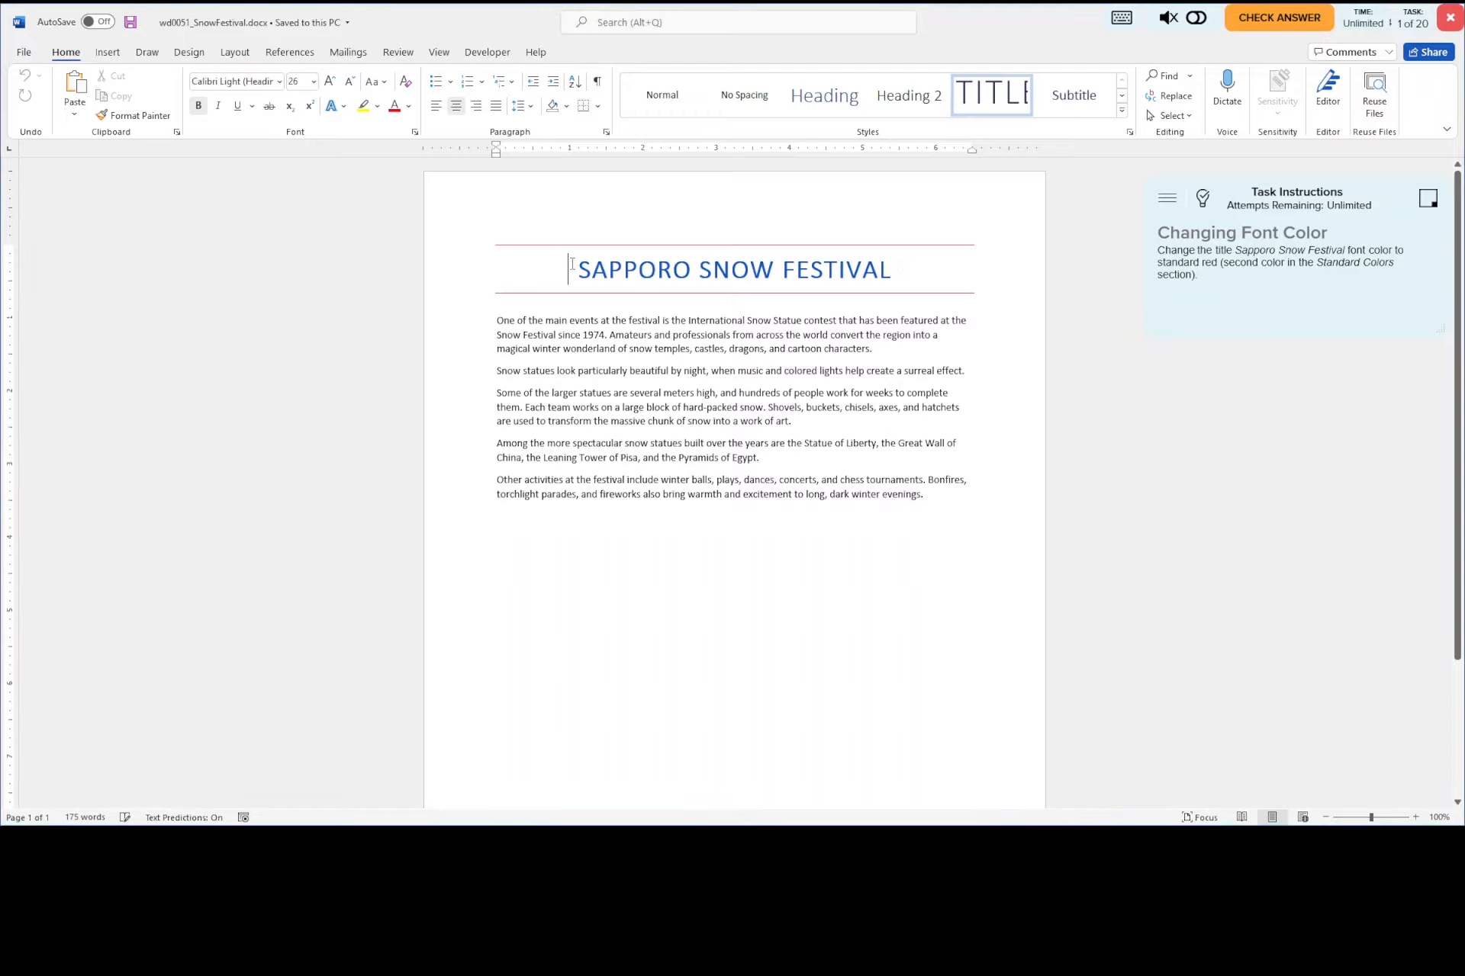
drag(599, 268, 893, 262)
click(1203, 203)
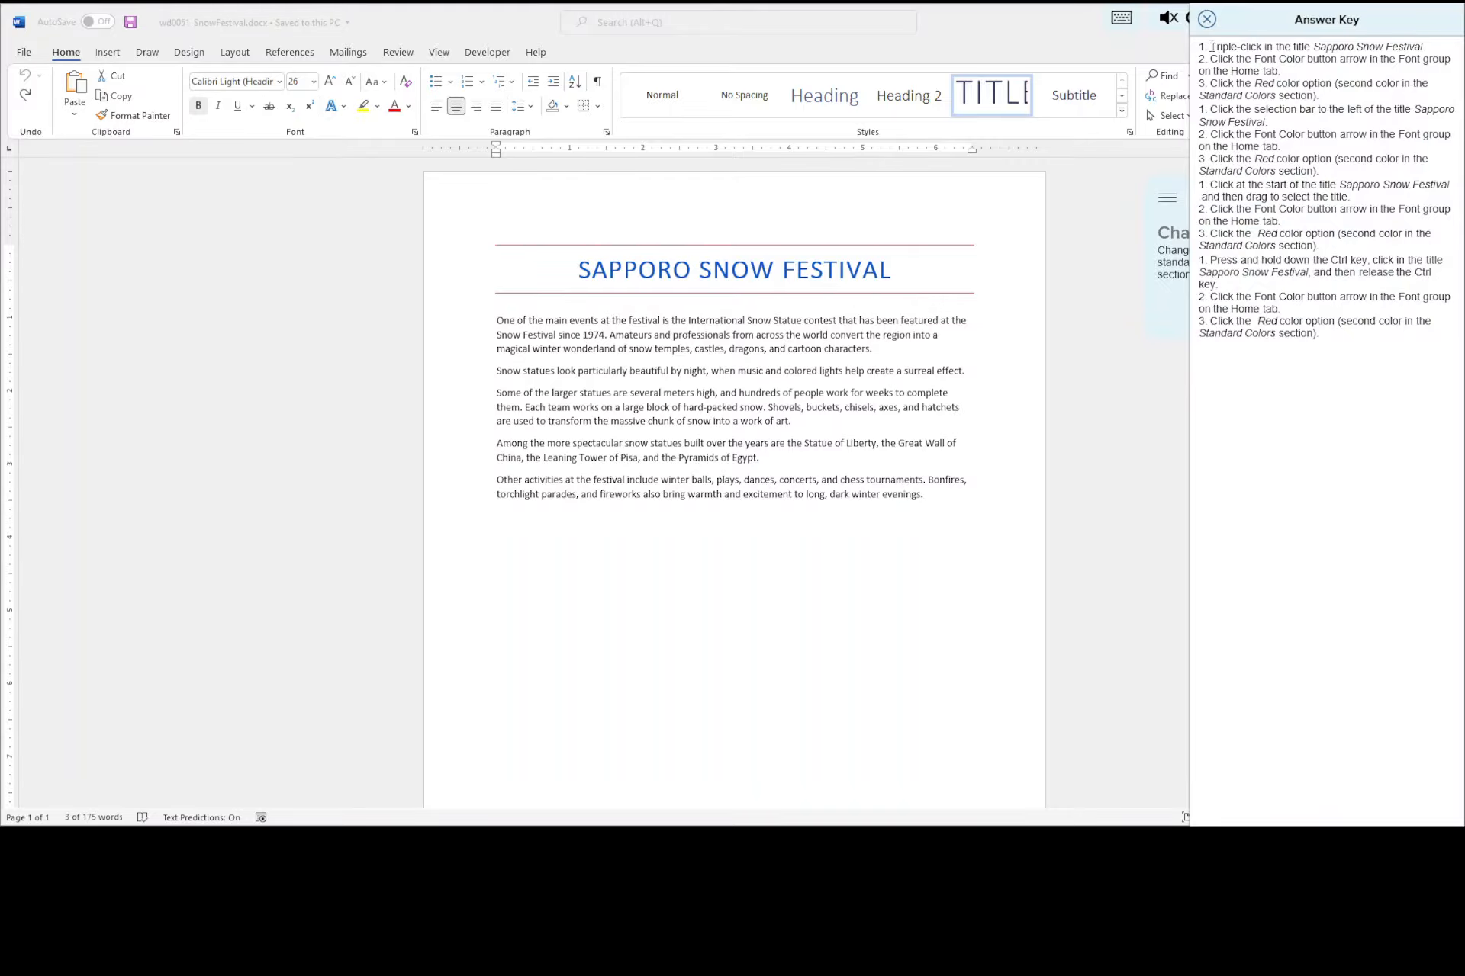
triple_click(737, 271)
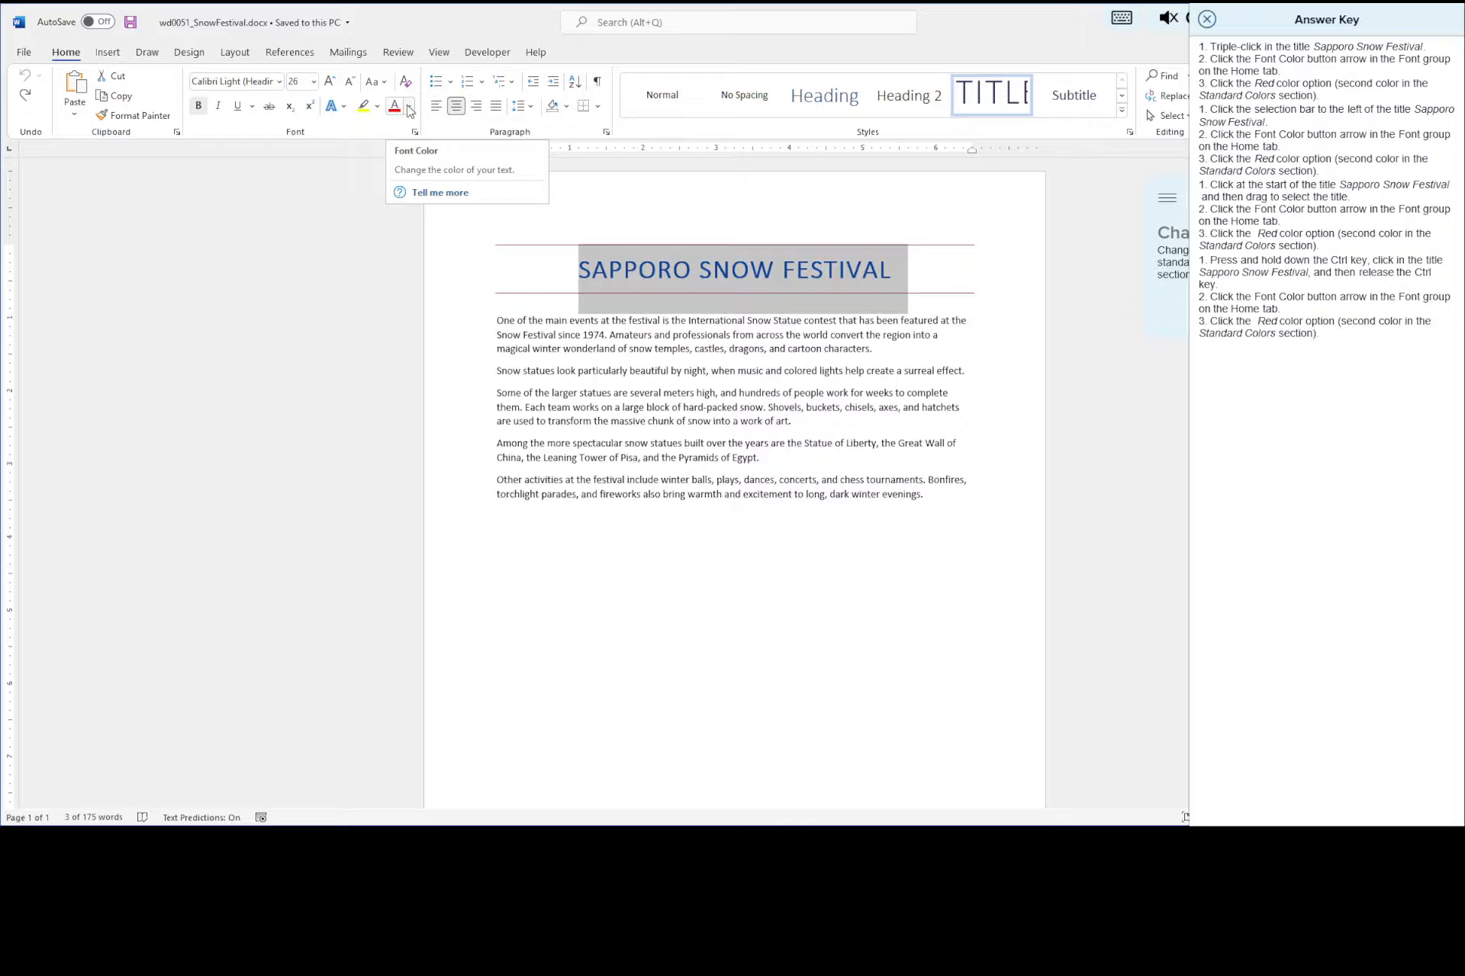
click(410, 106)
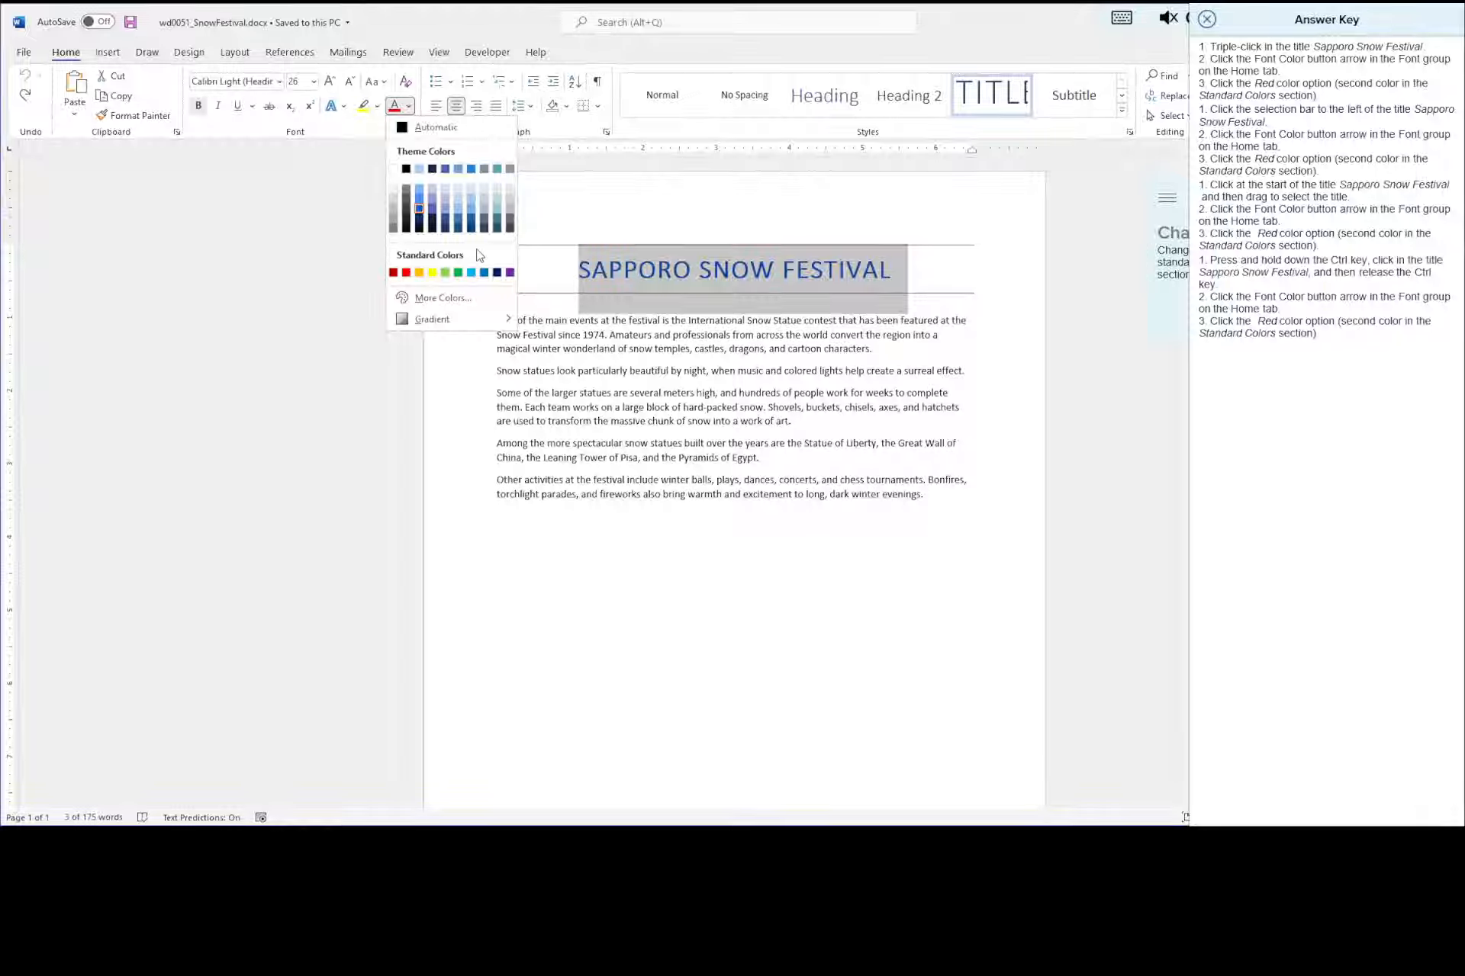
click(406, 273)
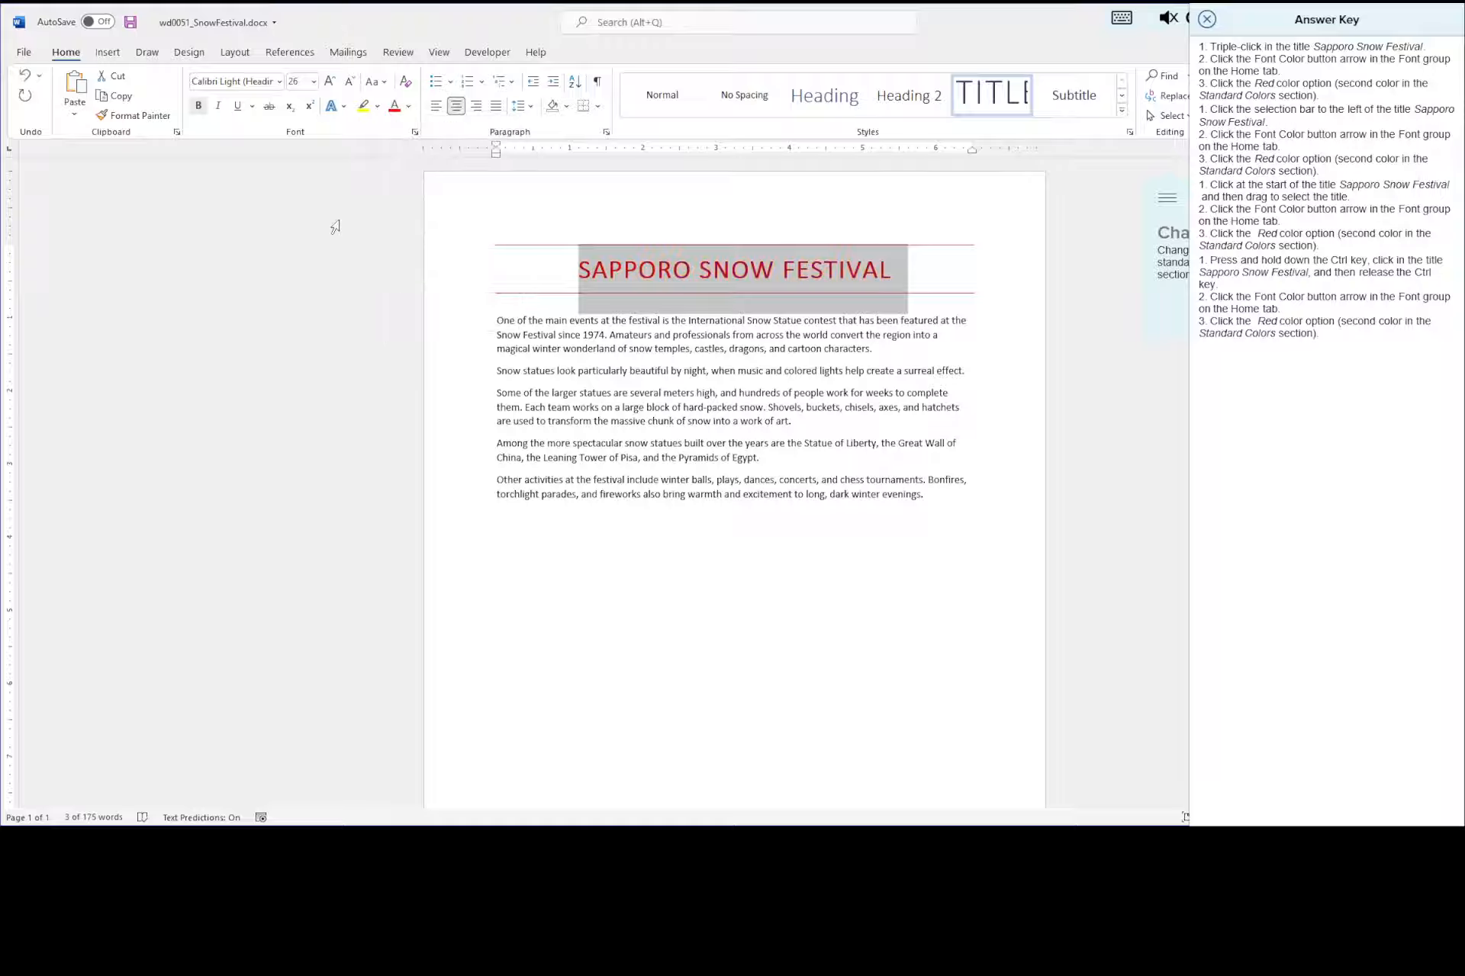
- Save the document and, with the answer key closed, submit the font color task for checking
click(129, 21)
click(1206, 19)
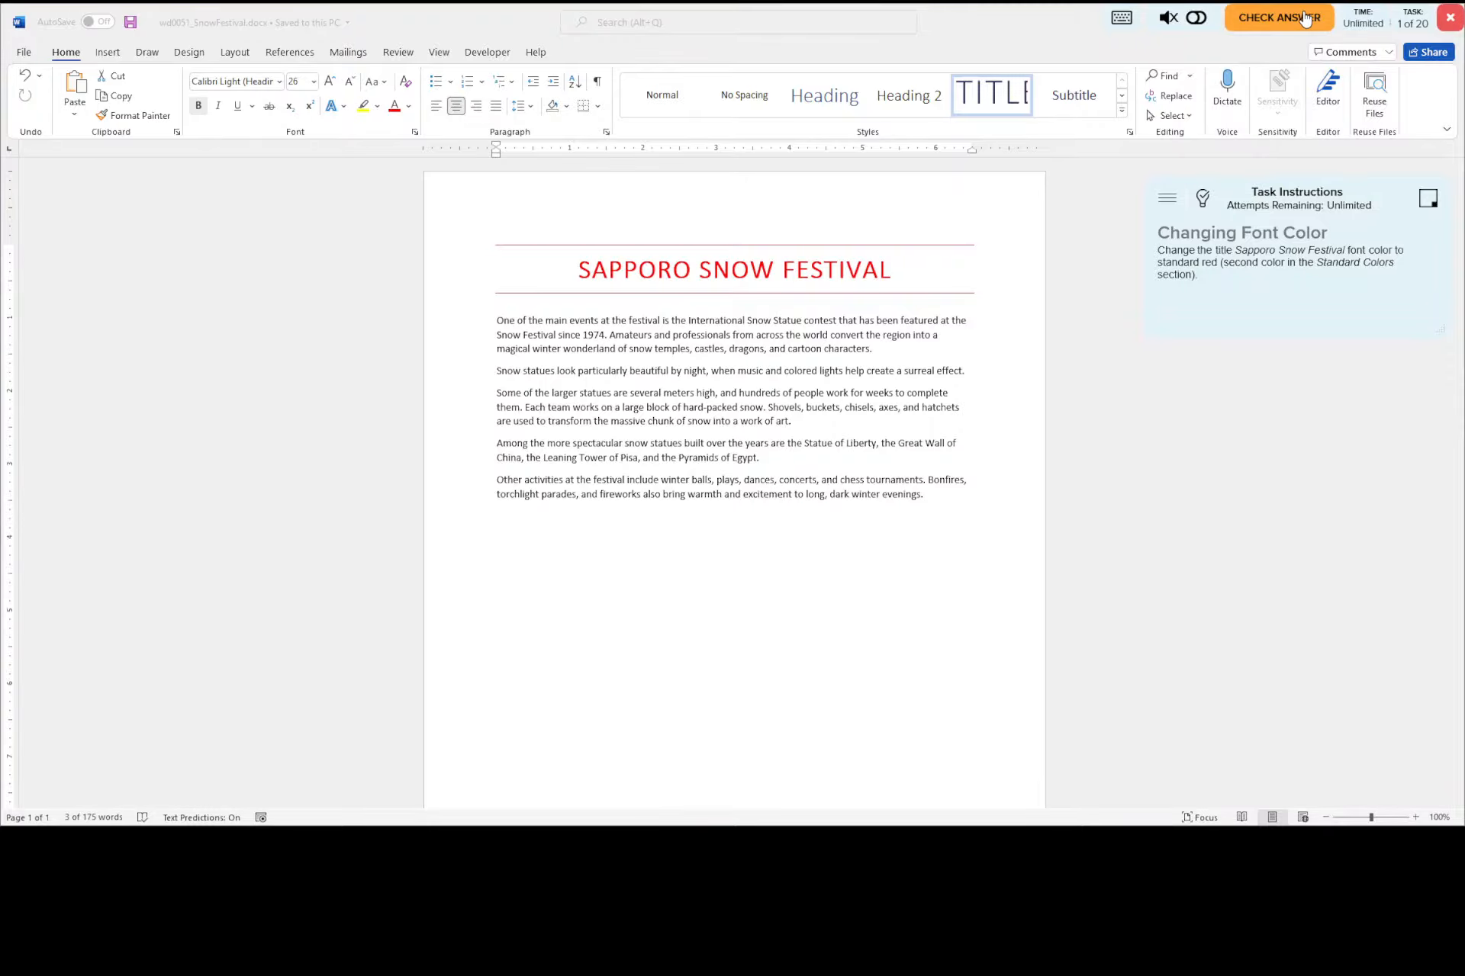
click(1306, 18)
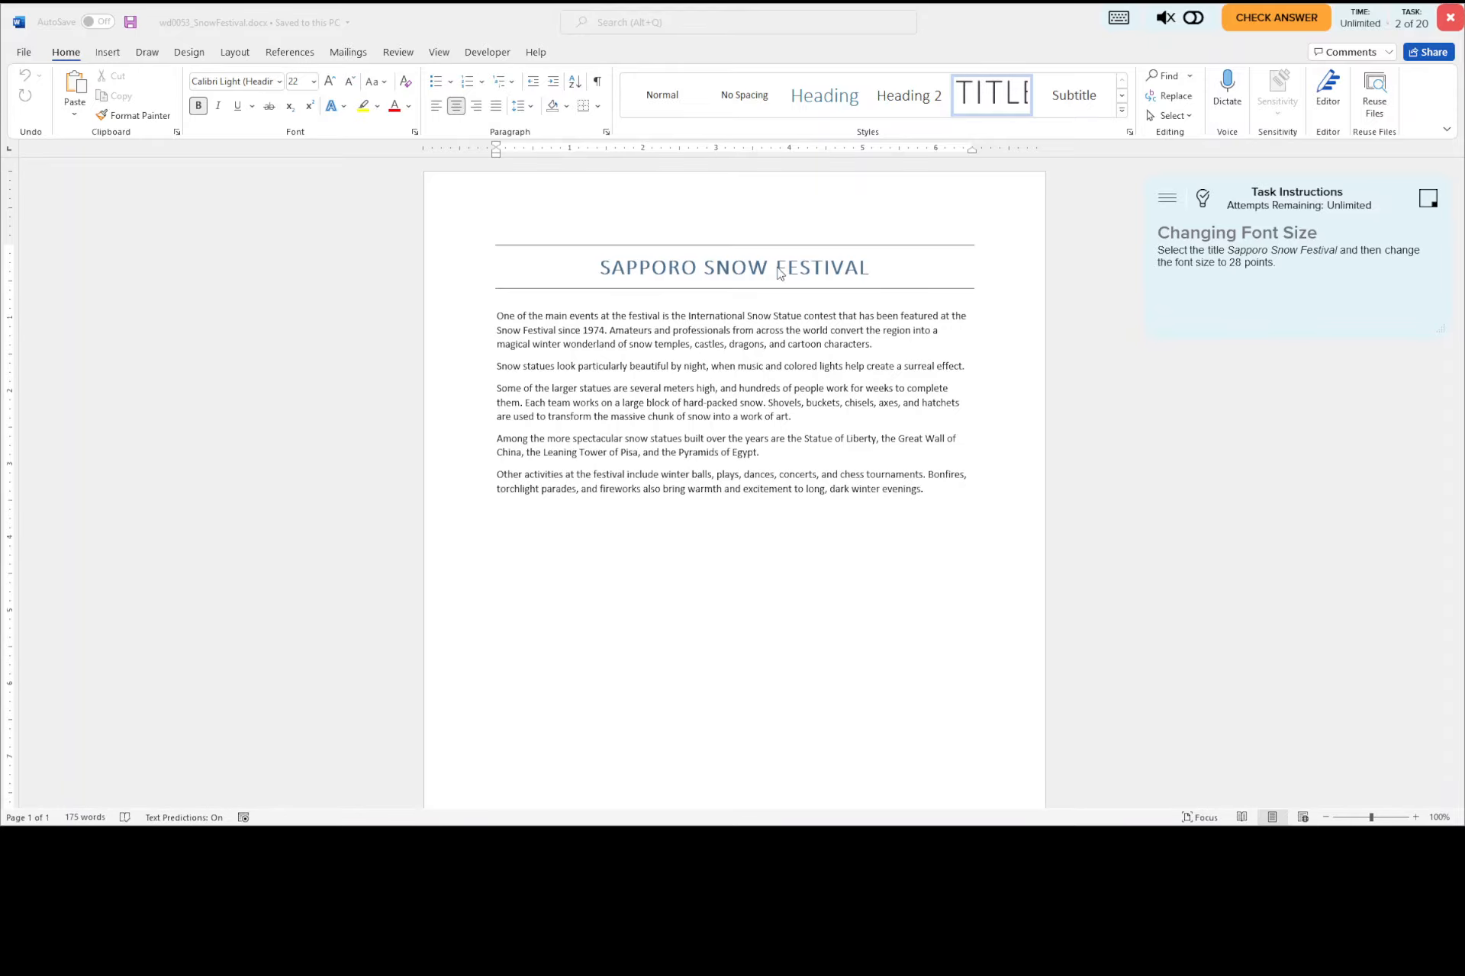
- Set the font size of the title Sapporo Snow Festival to 28 points and submit the saved document for checking
triple_click(739, 271)
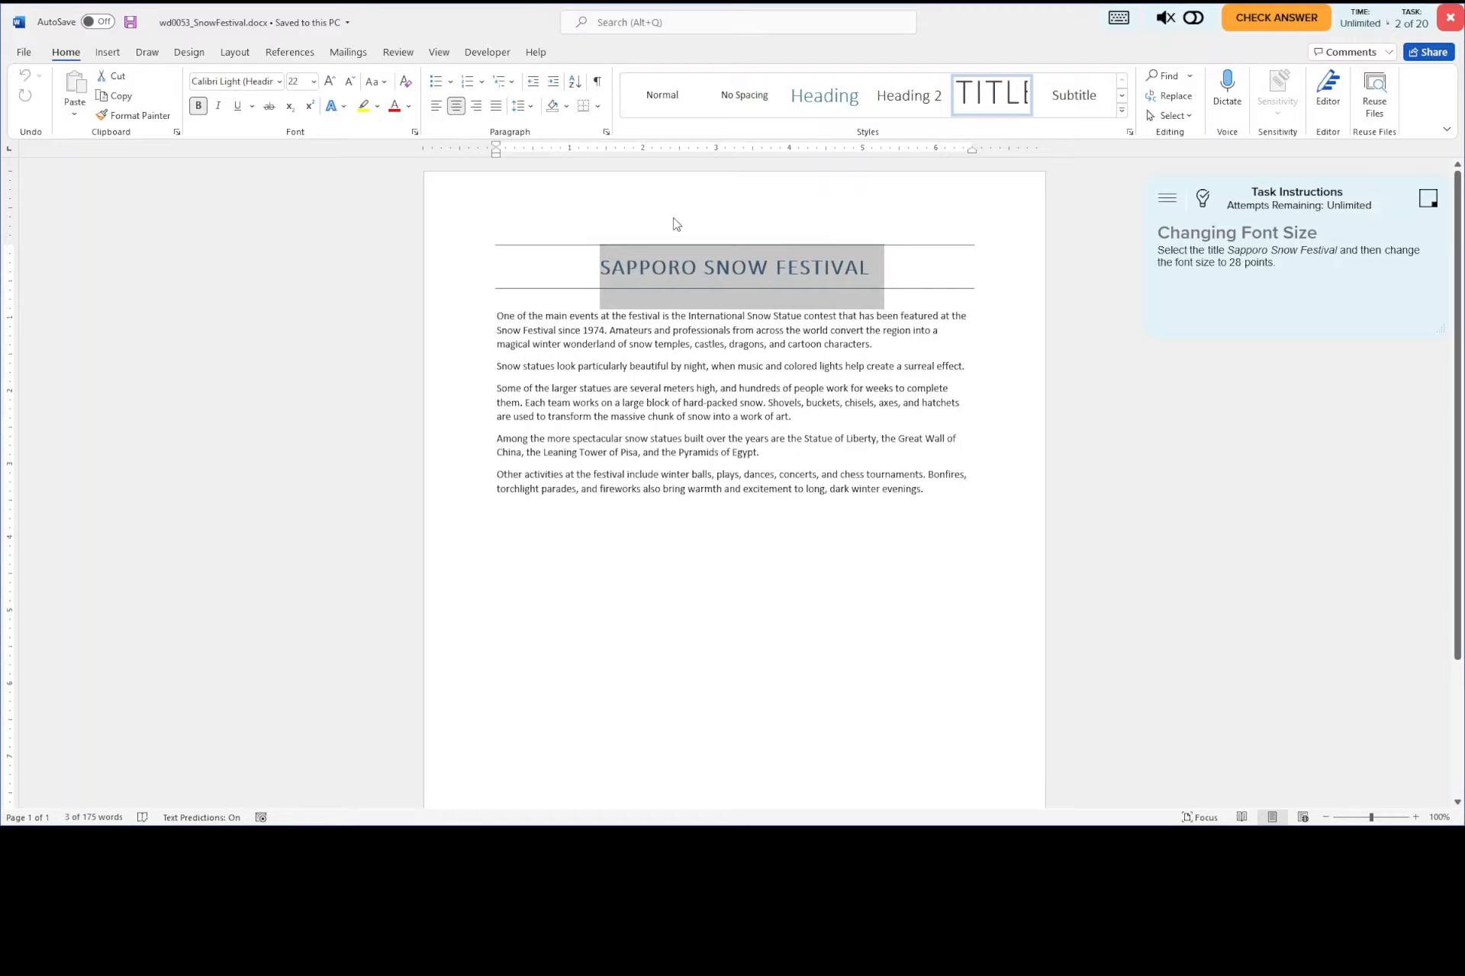
click(330, 82)
click(329, 82)
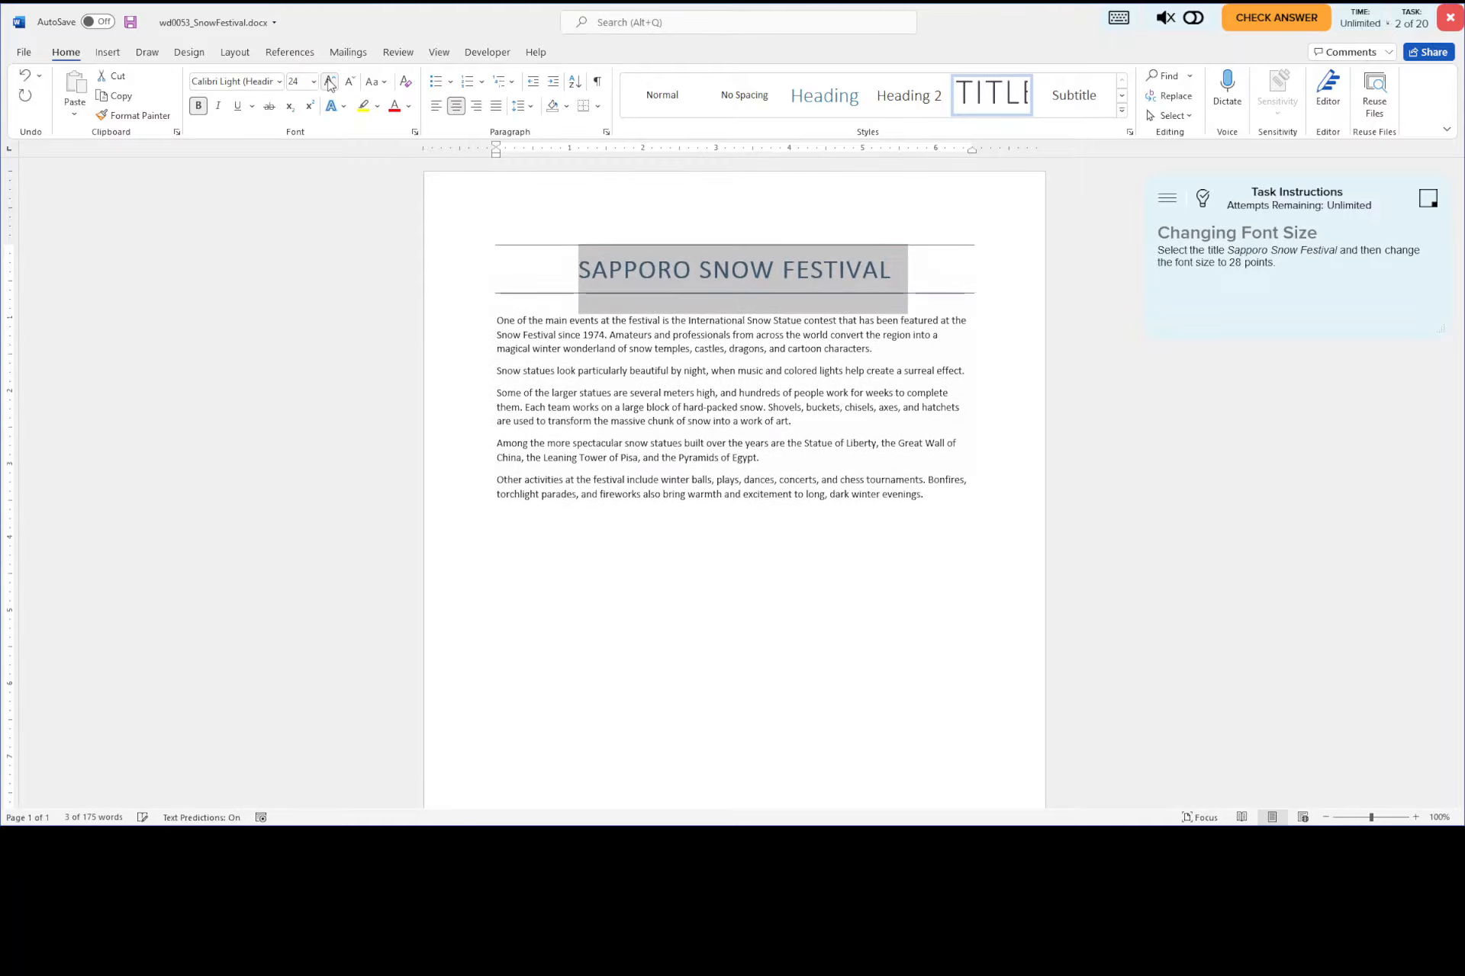
click(330, 82)
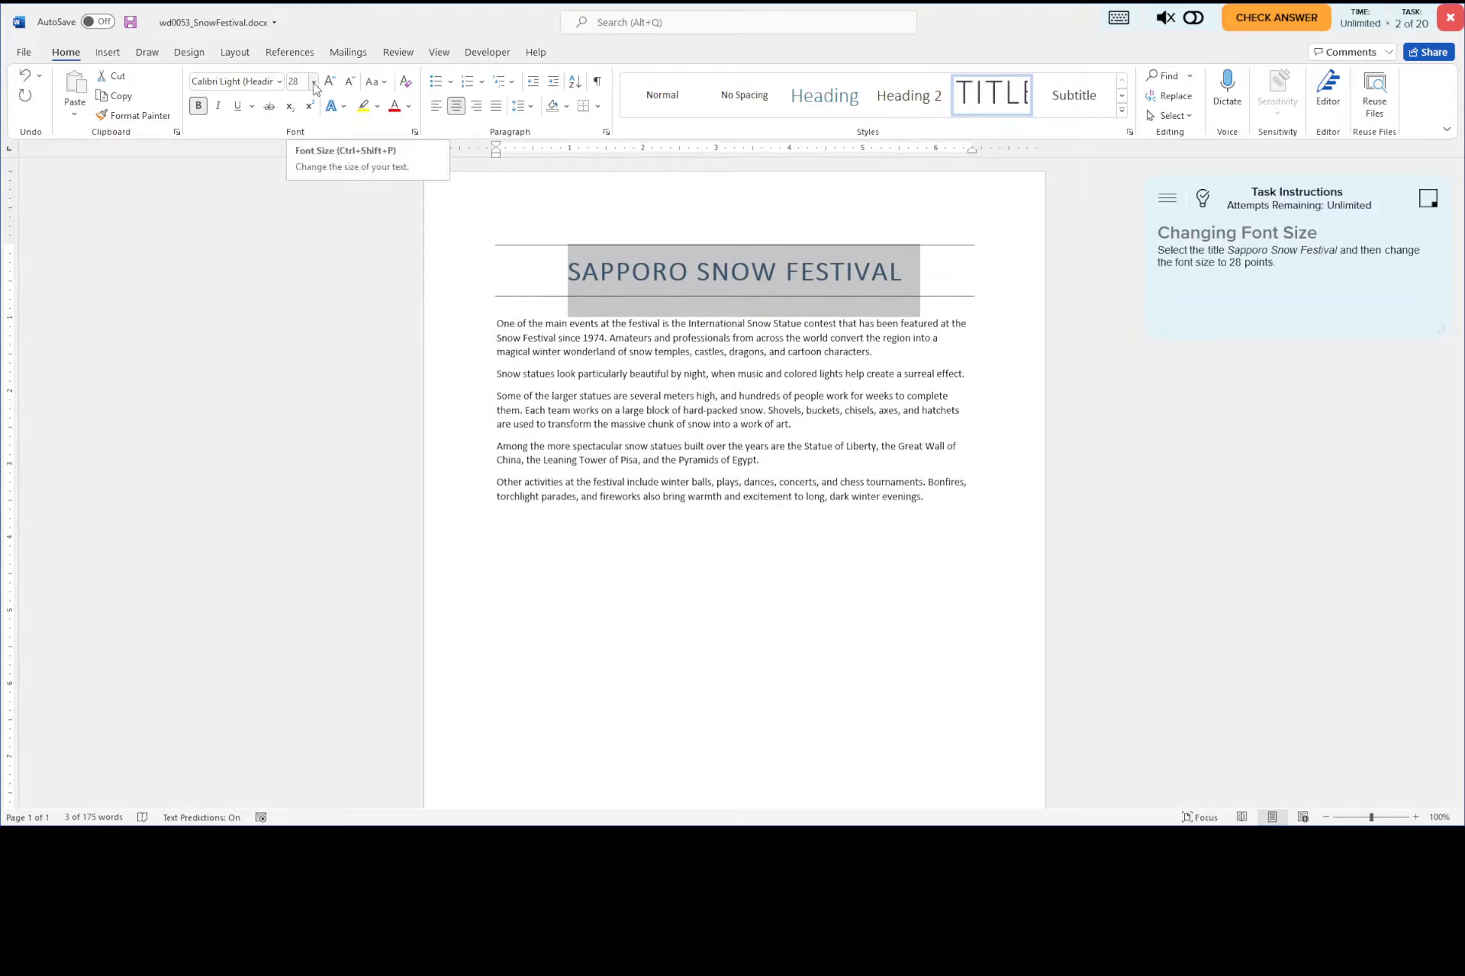
click(313, 82)
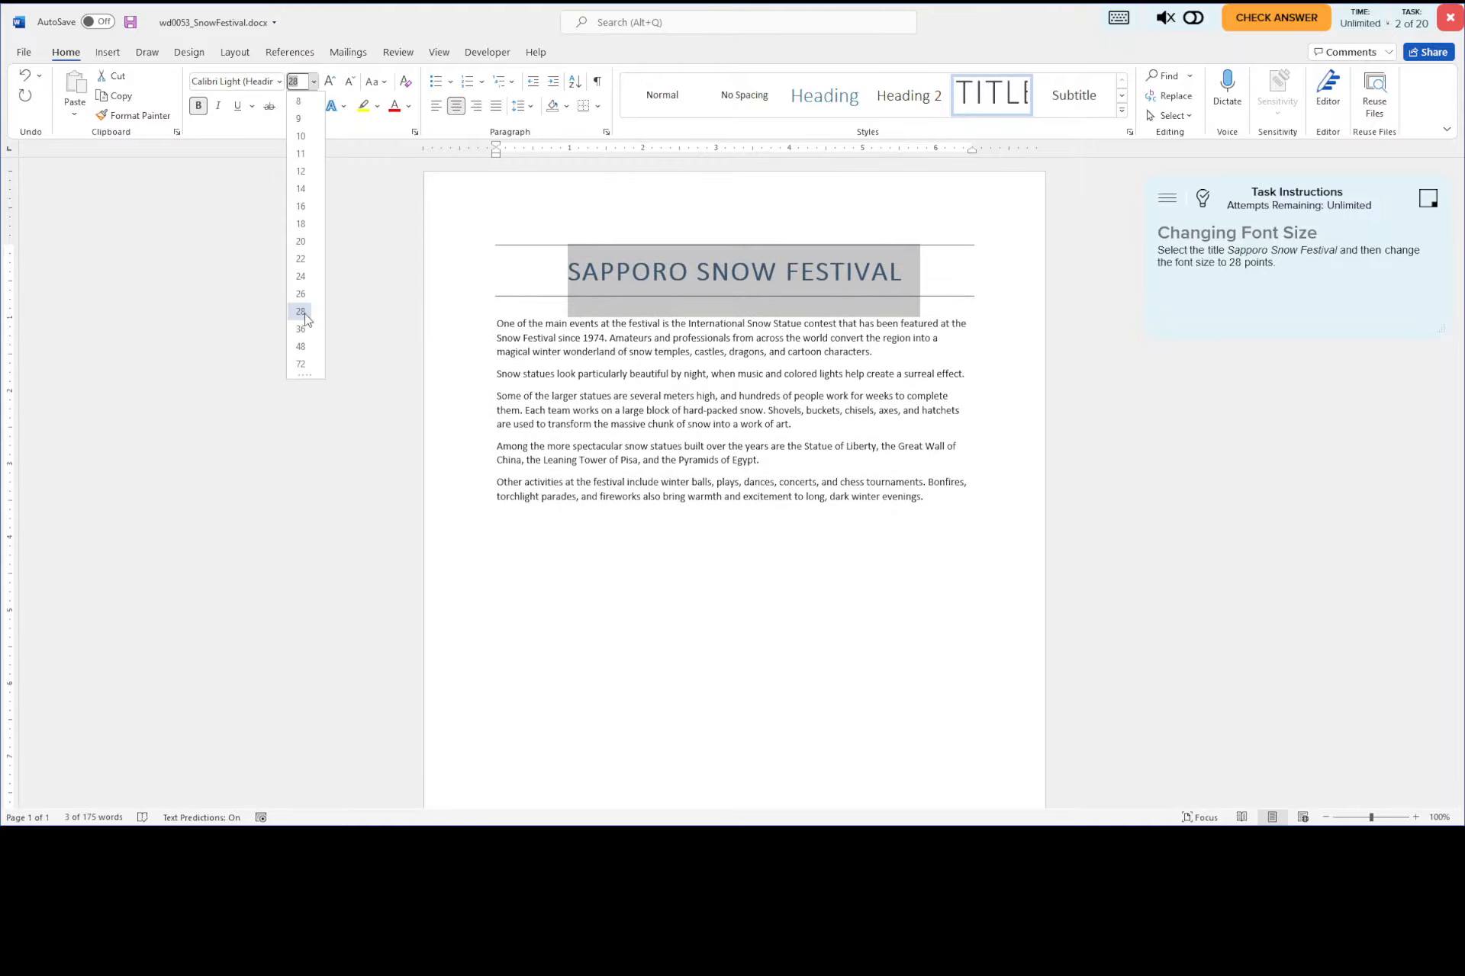
click(982, 273)
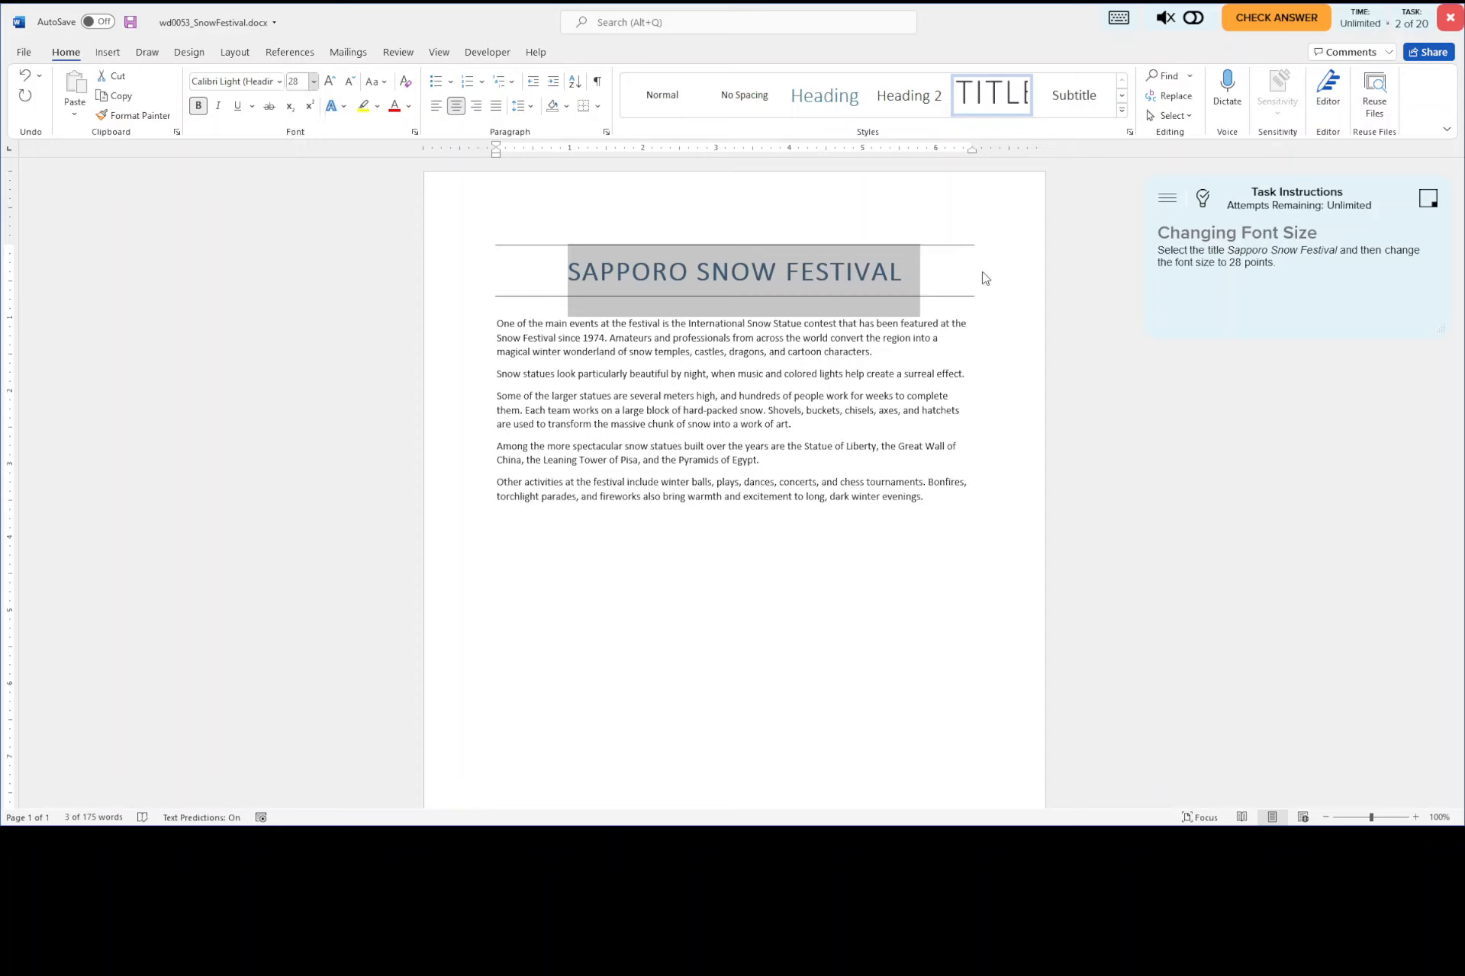
click(130, 23)
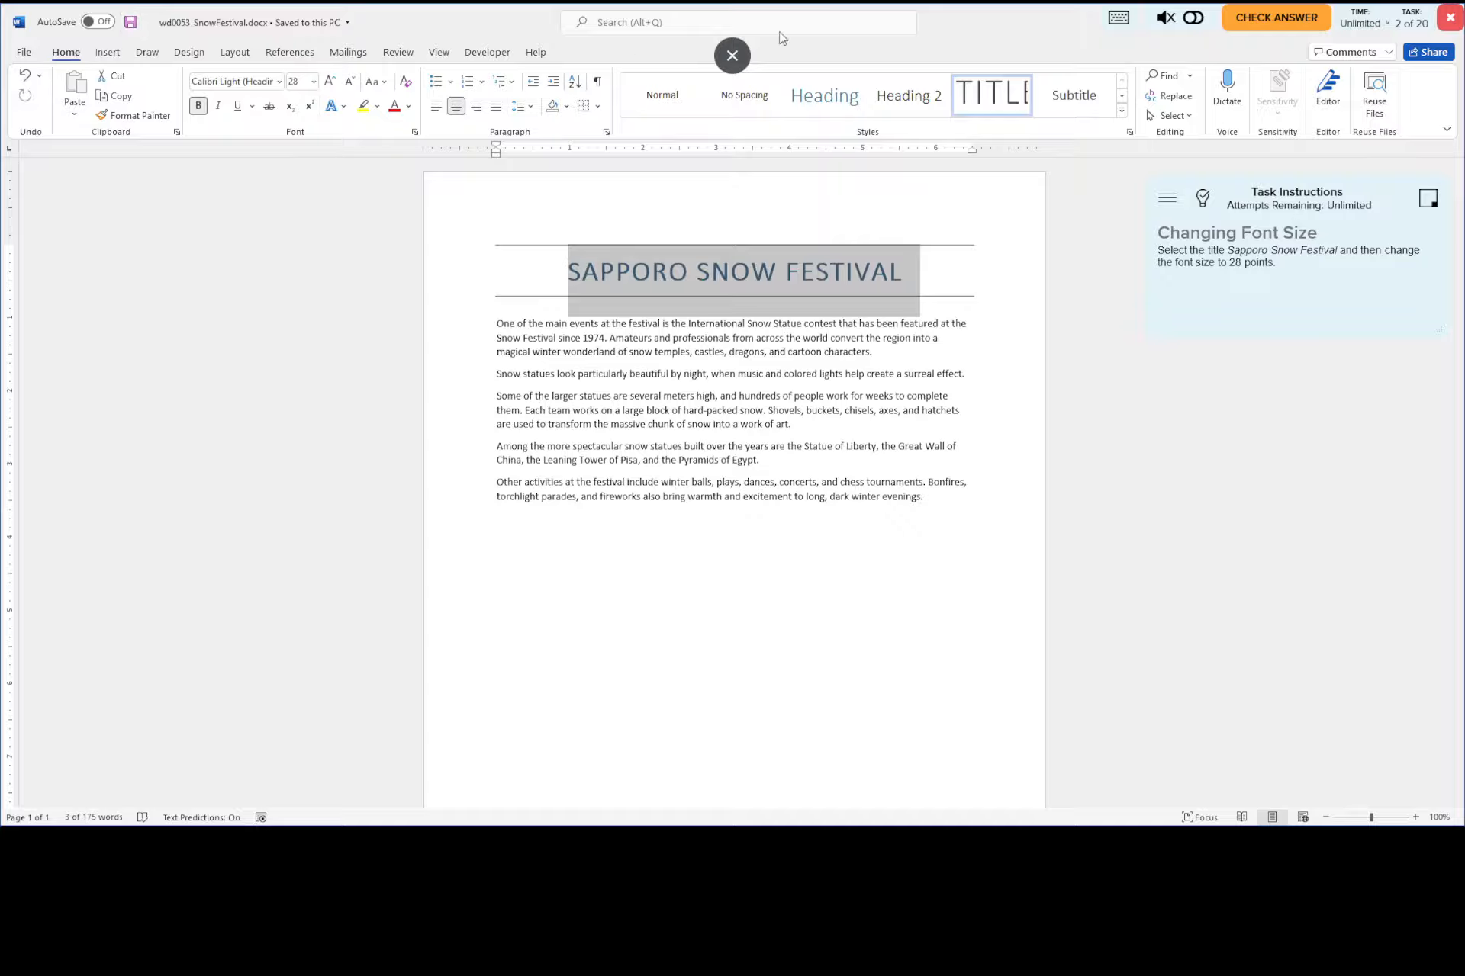
click(1272, 22)
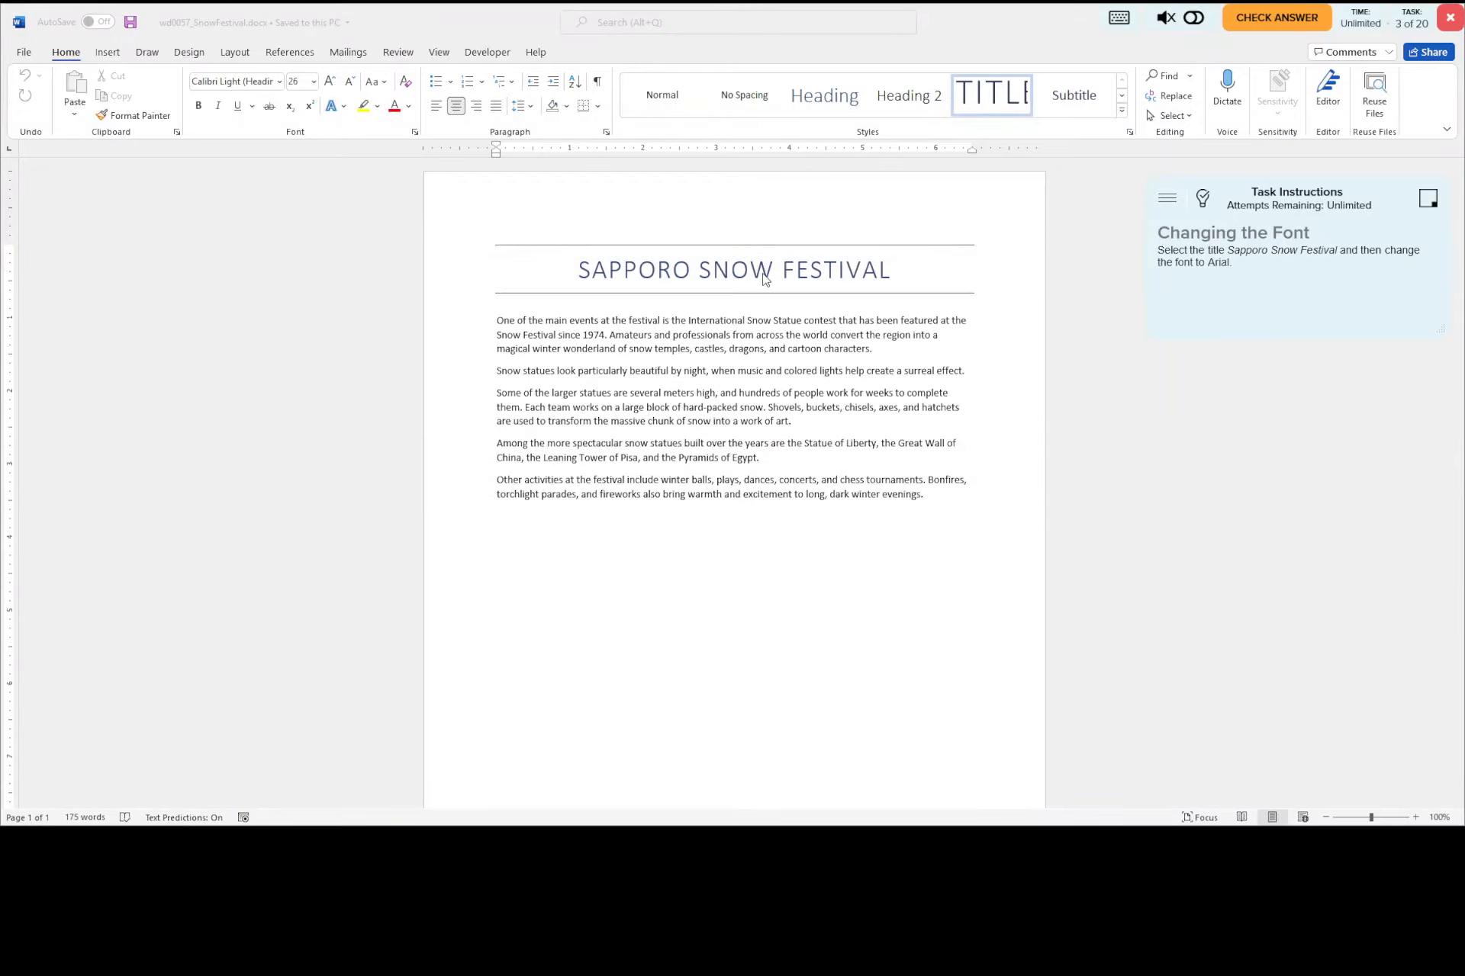
- Change the font of the title Sapporo Snow Festival to Arial and submit the saved document for checking
triple_click(763, 272)
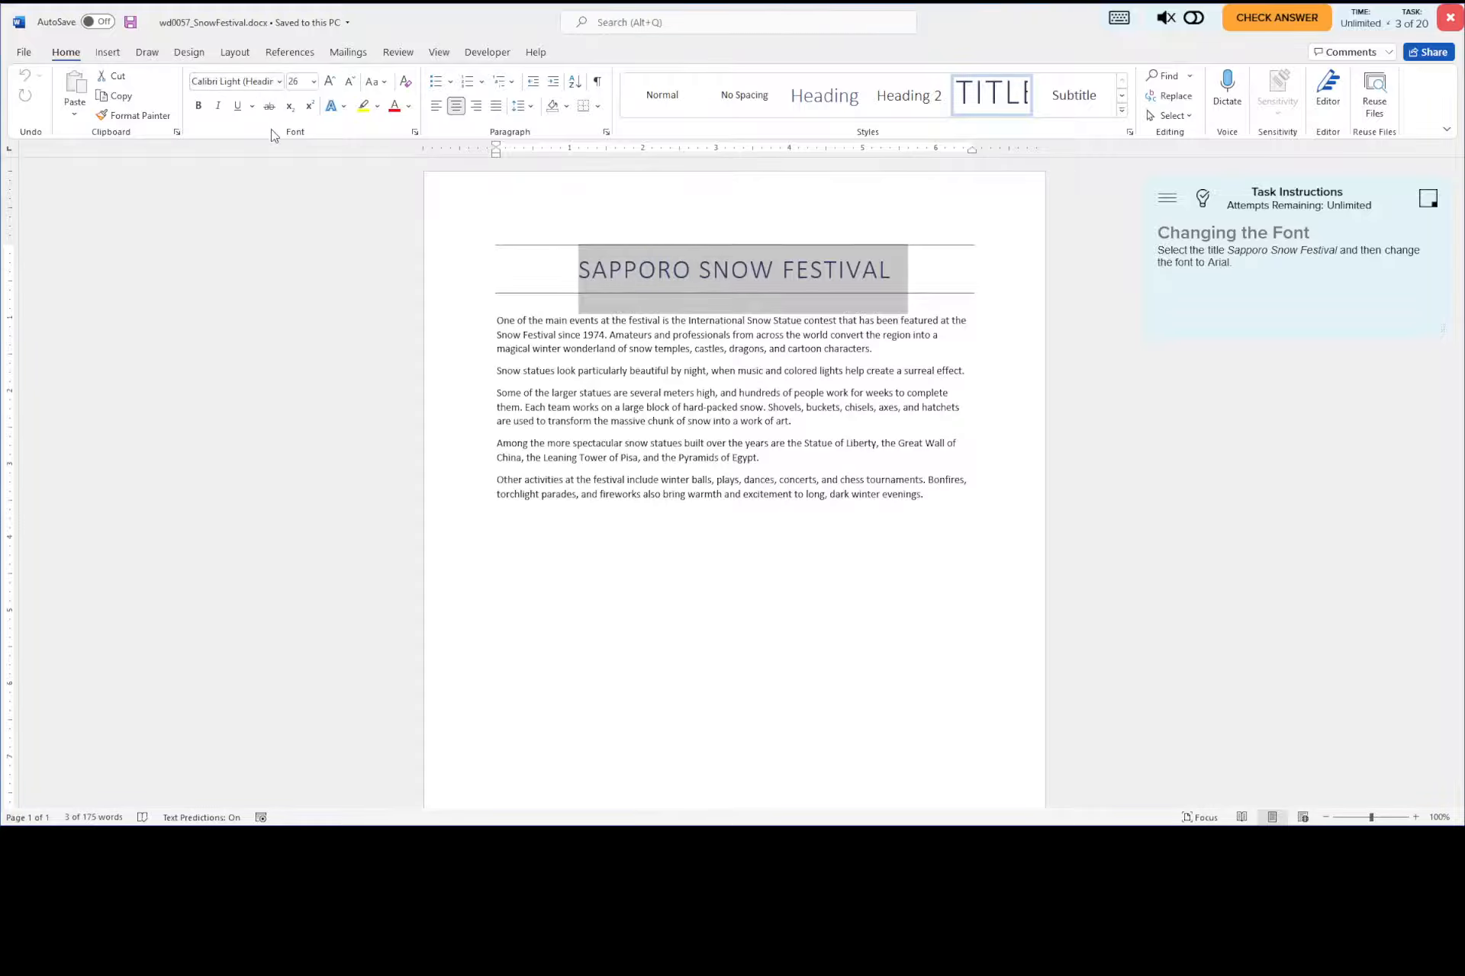
click(279, 82)
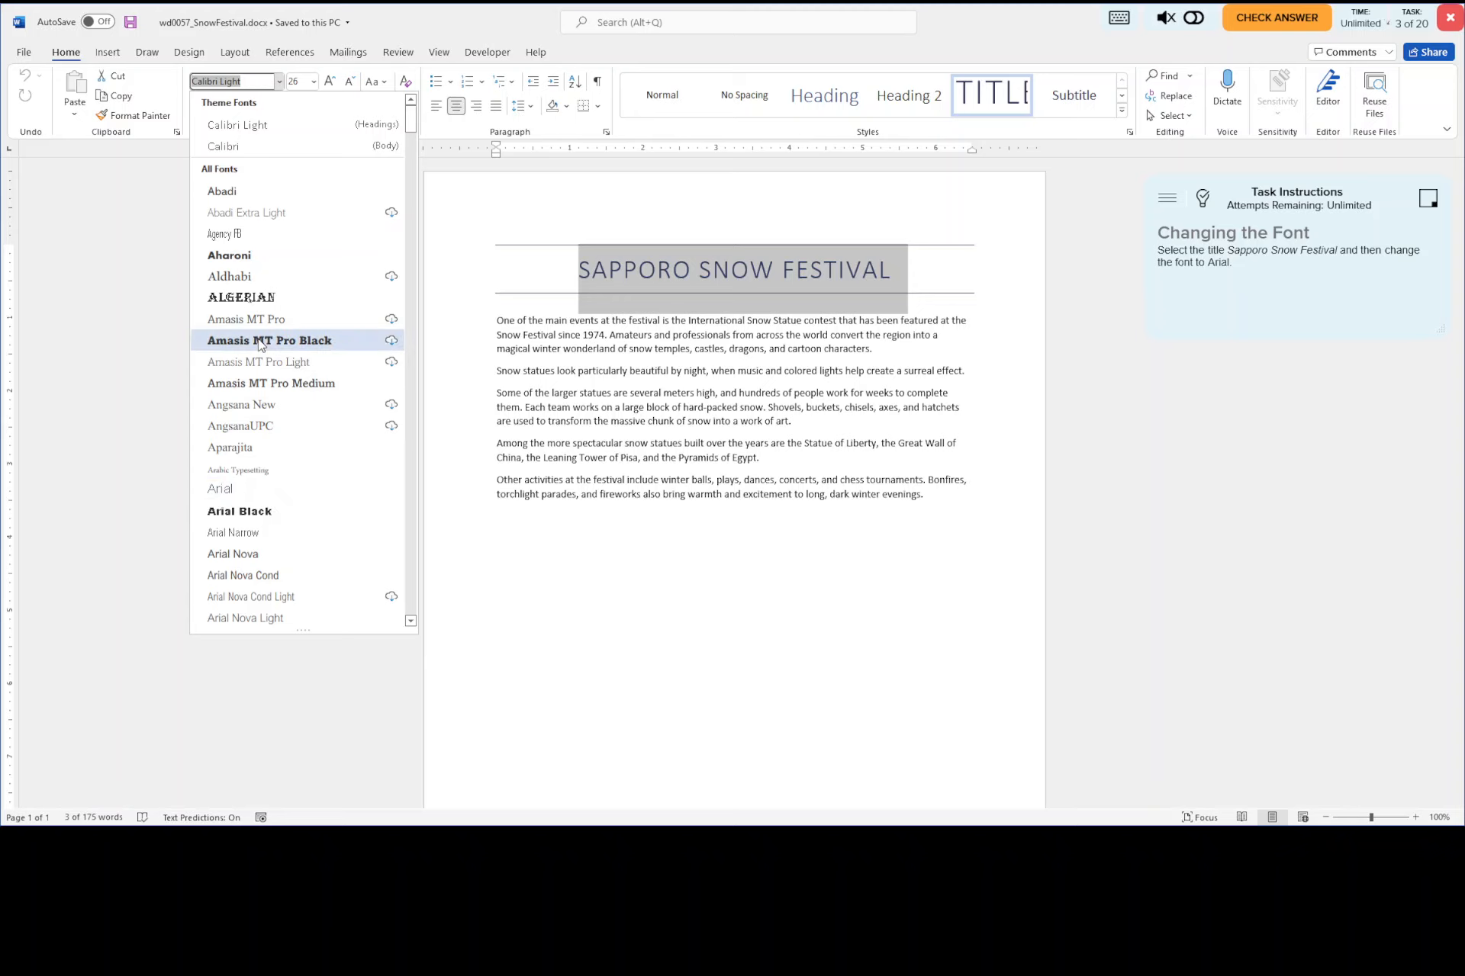
text(Arial)
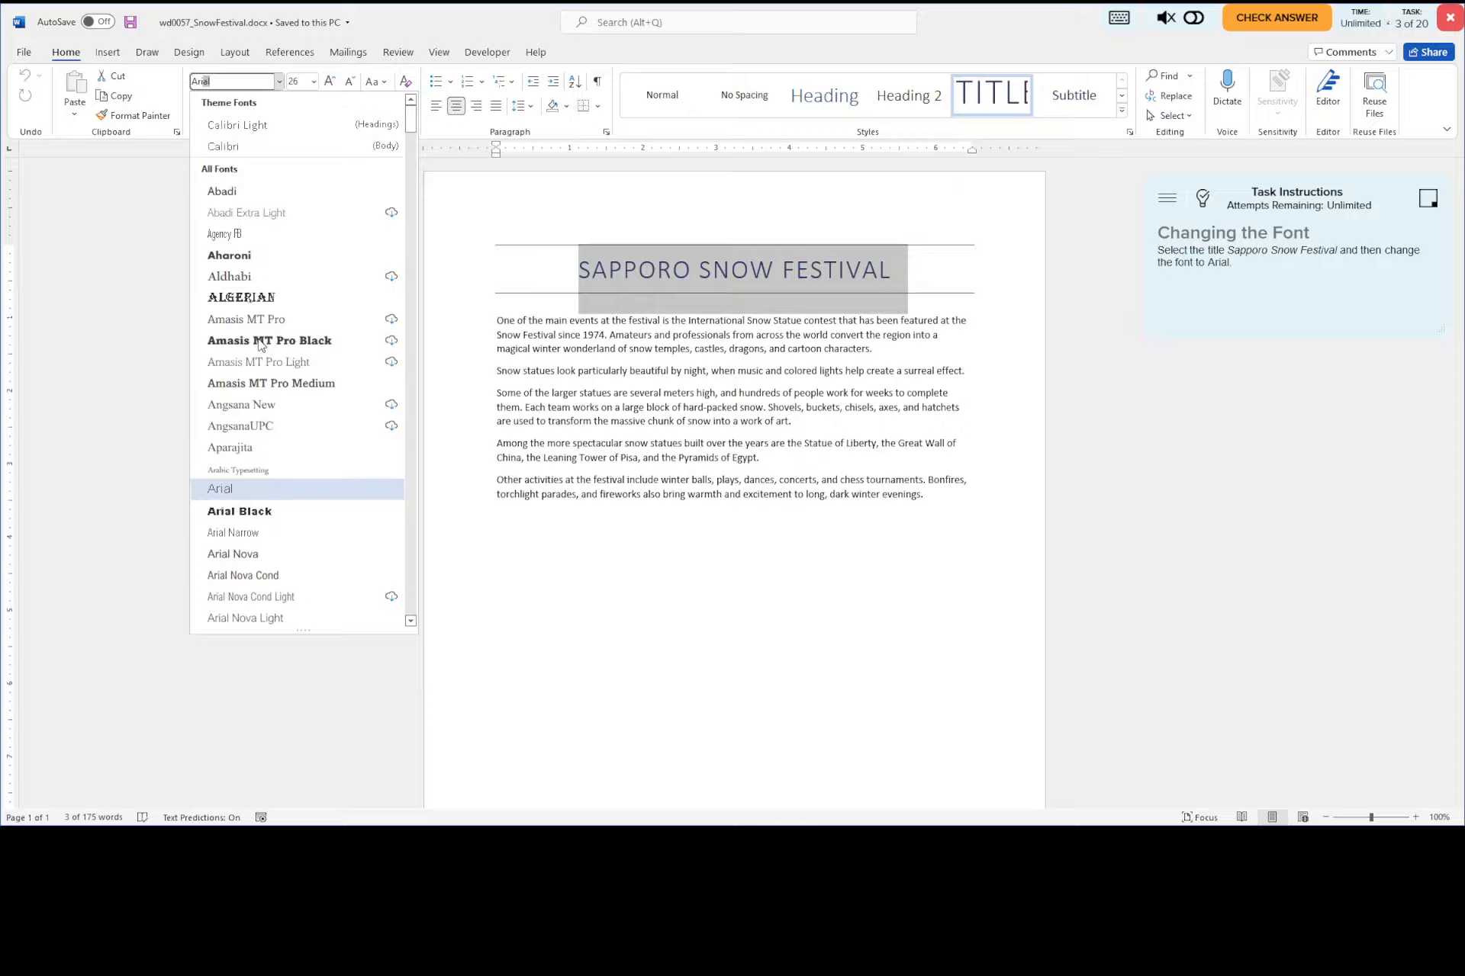
click(247, 497)
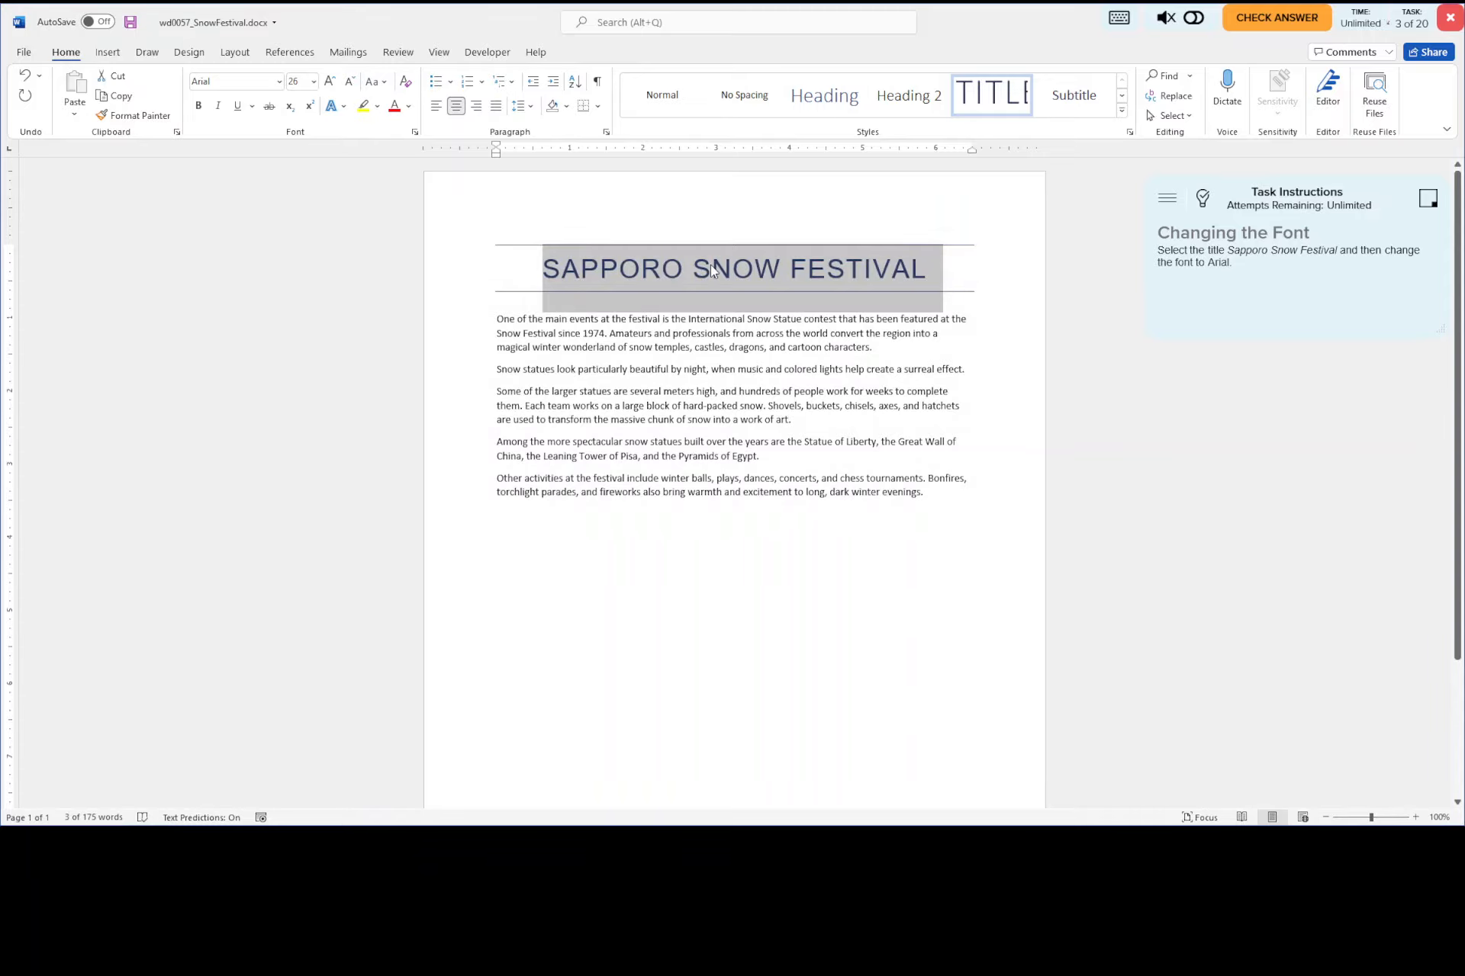
click(131, 25)
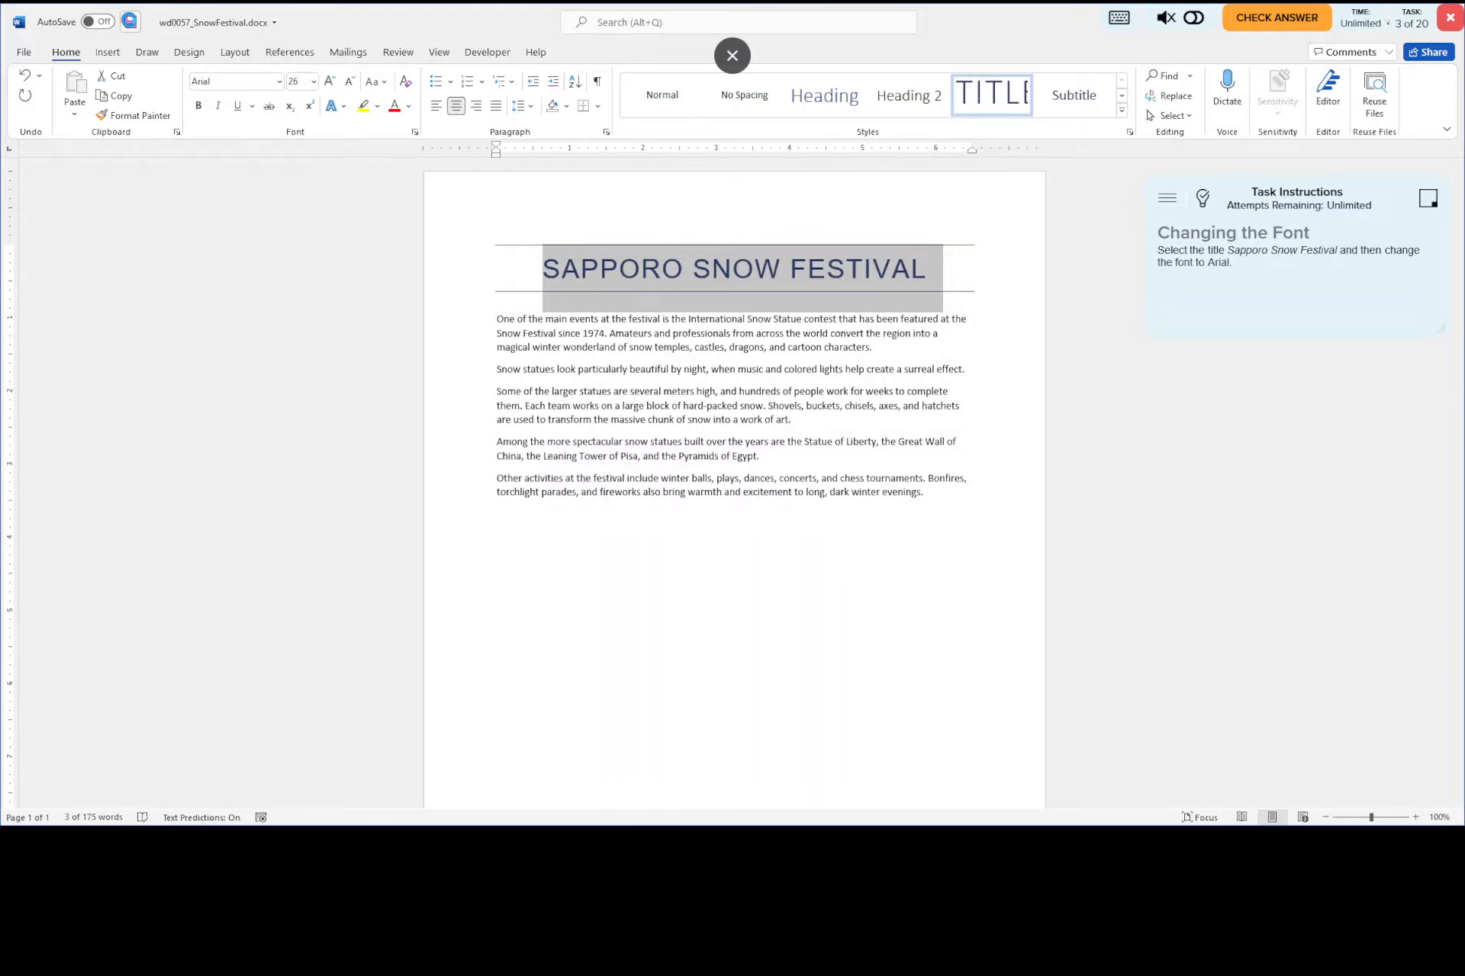
click(1317, 15)
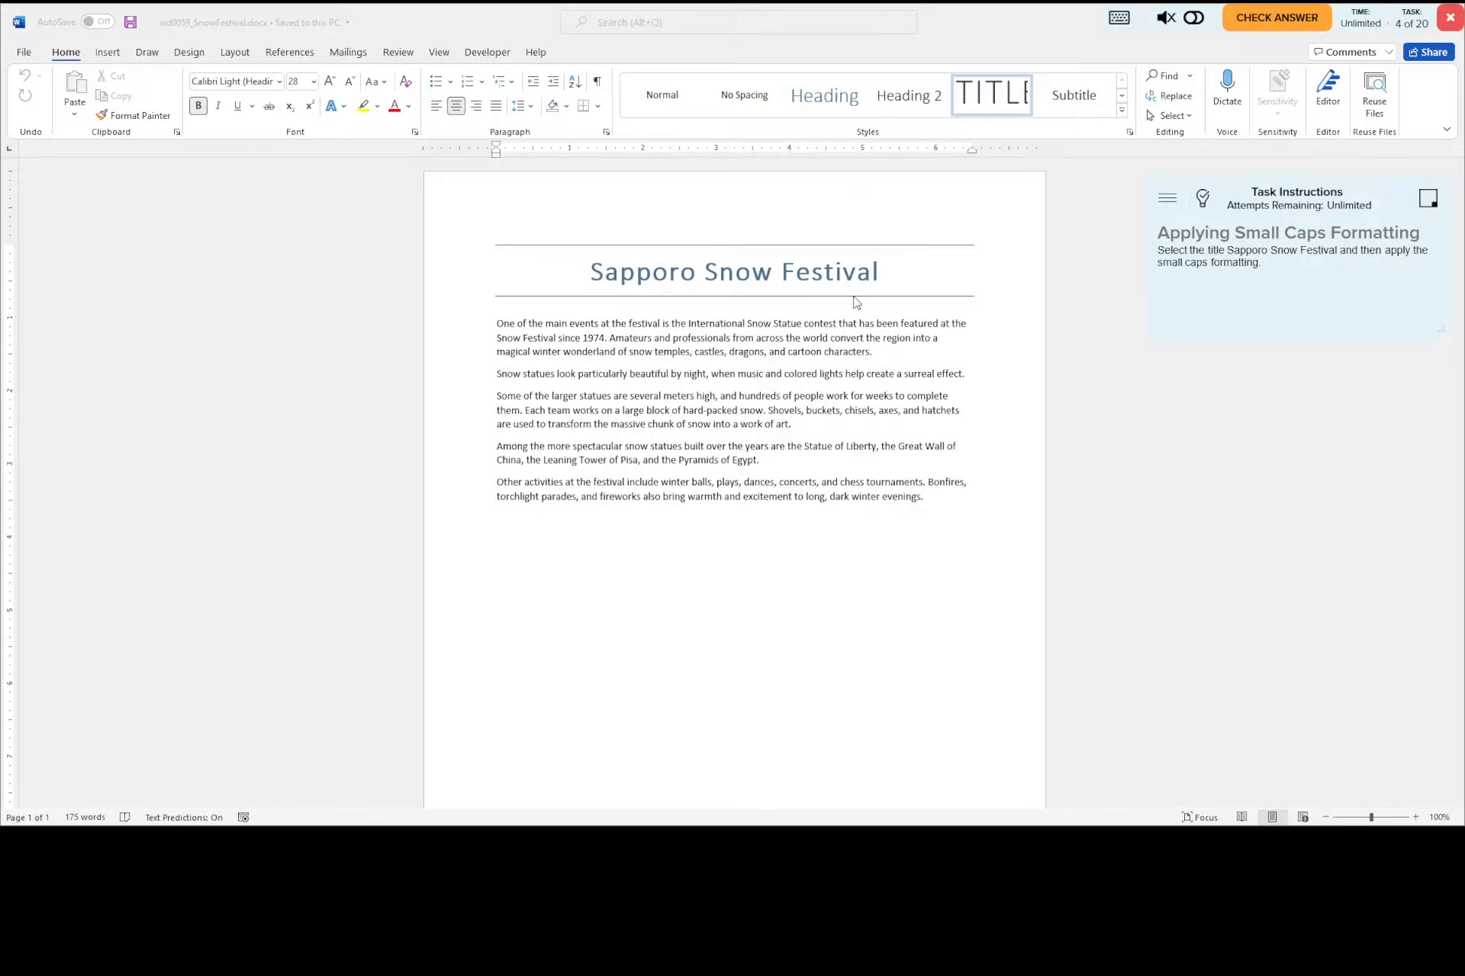
- Consult the task's answer key and apply the Small caps effect to the whole title Sapporo Snow Festival
click(742, 275)
double_click(742, 275)
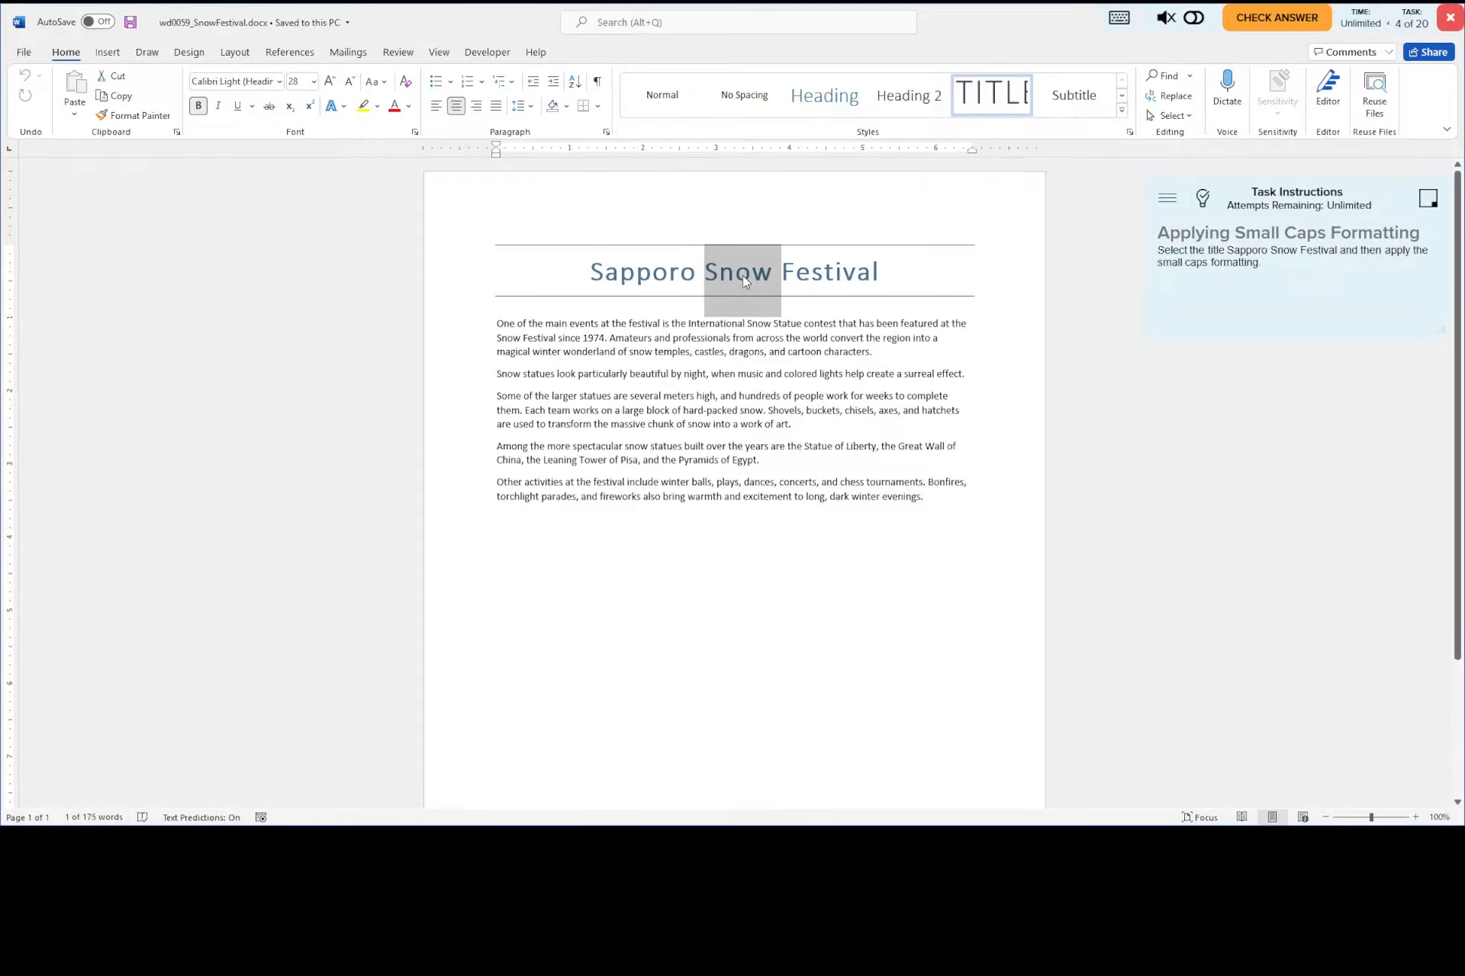
triple_click(744, 276)
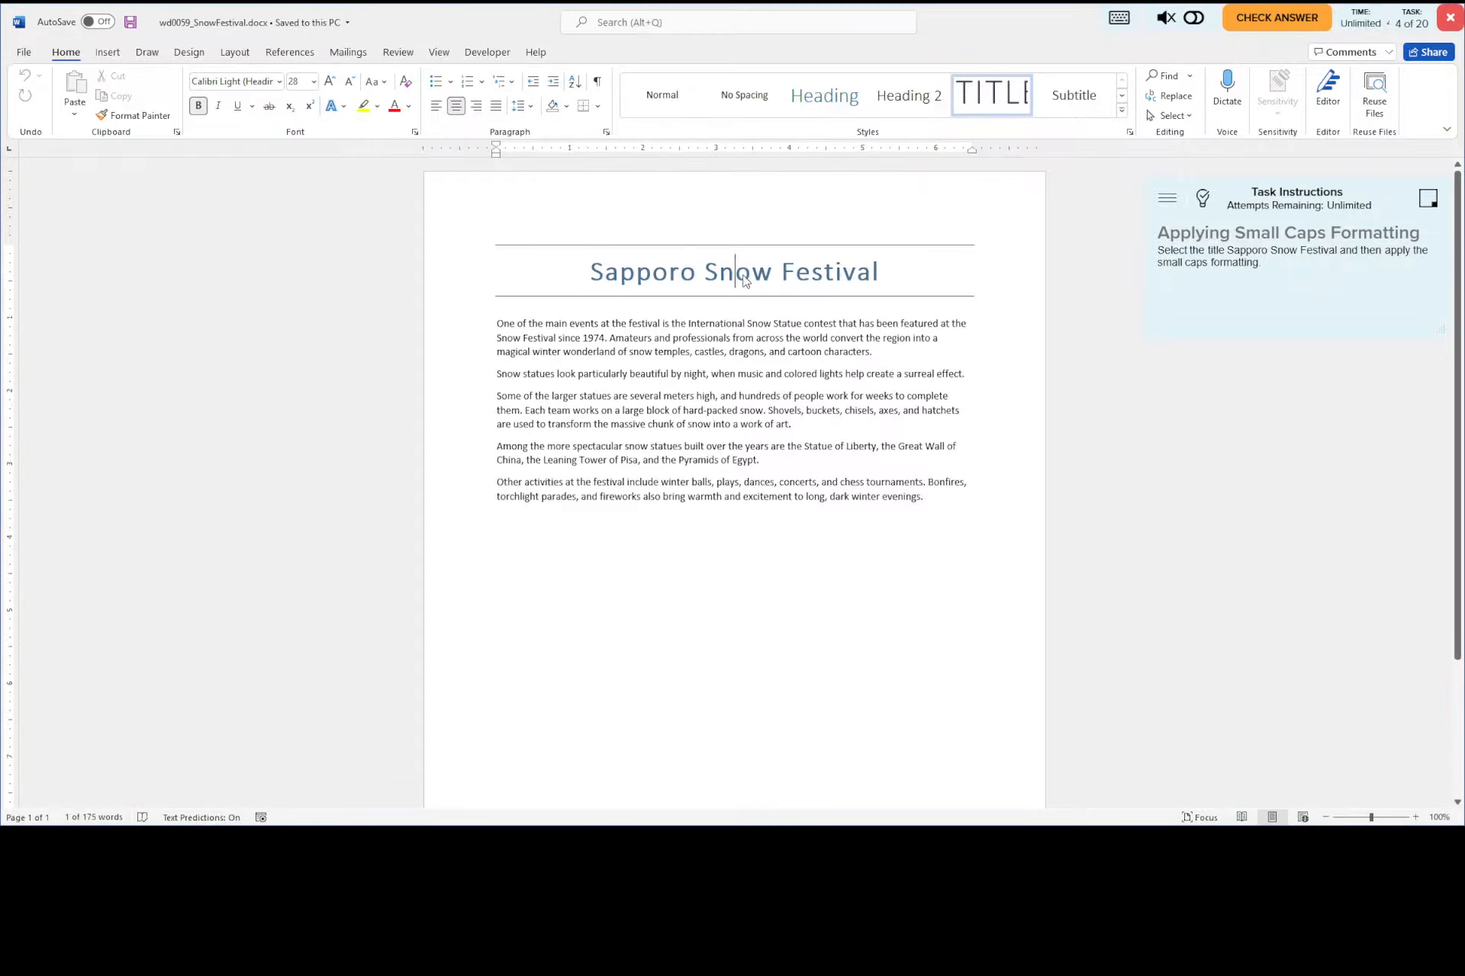
click(1203, 200)
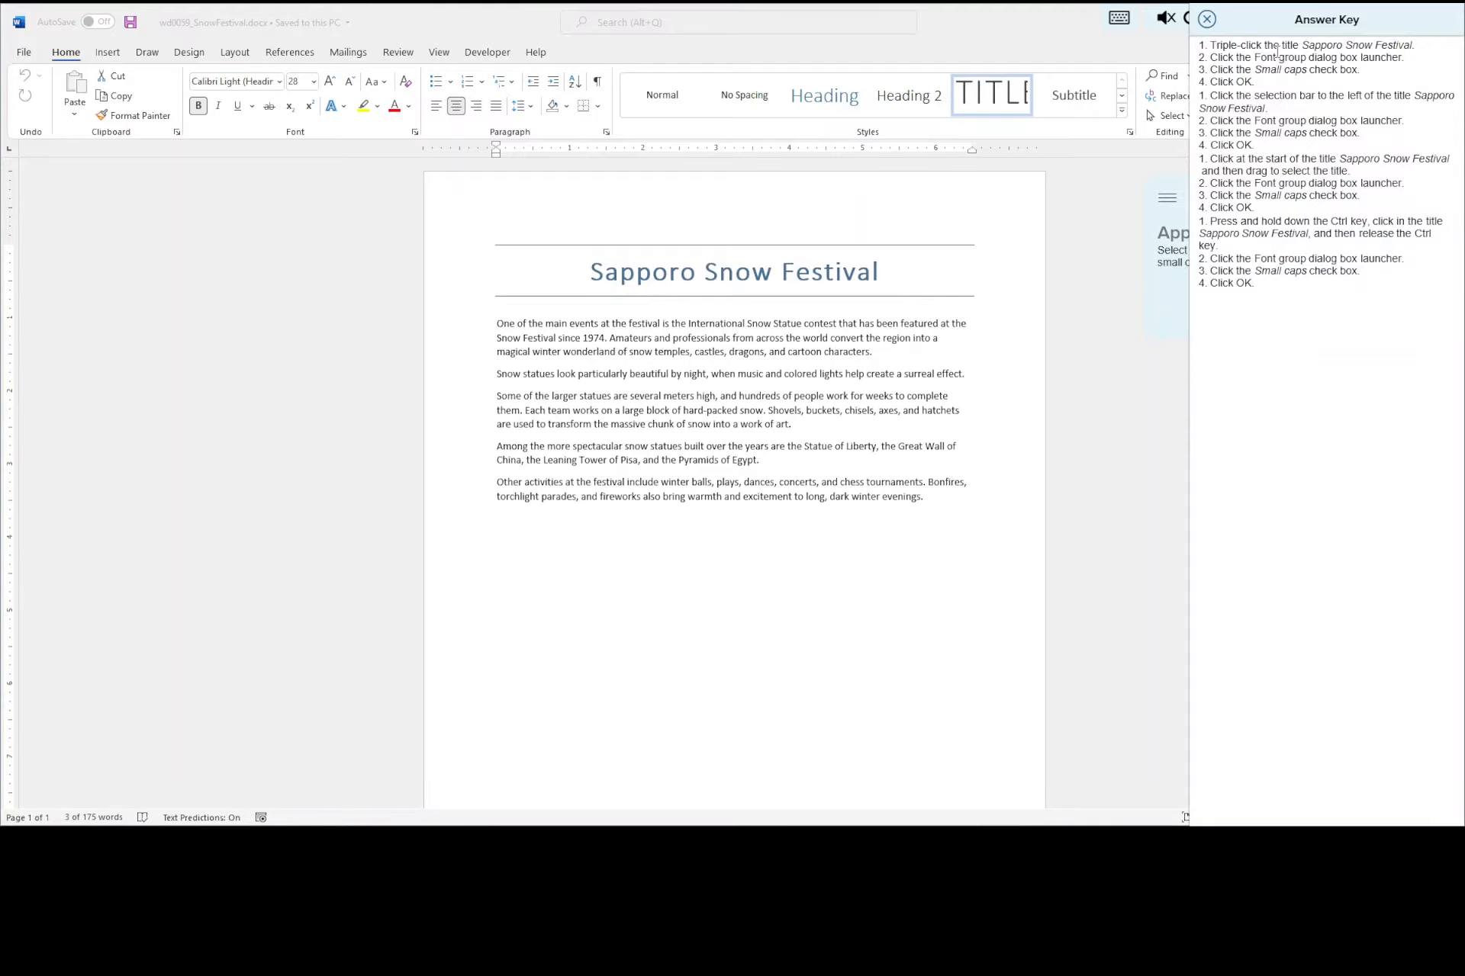
triple_click(731, 273)
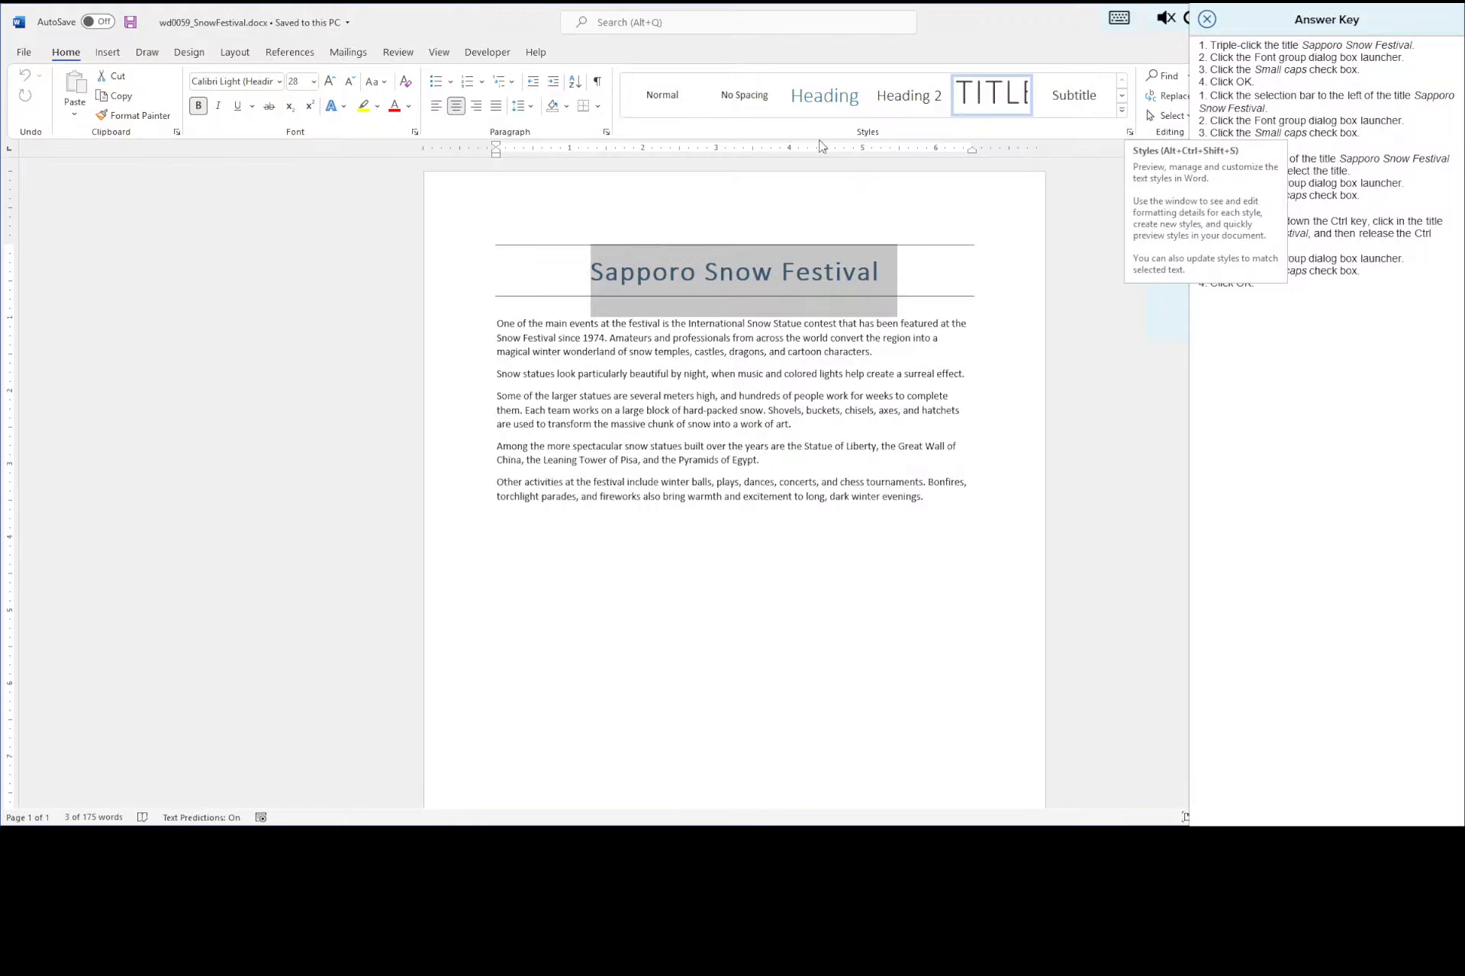
click(415, 133)
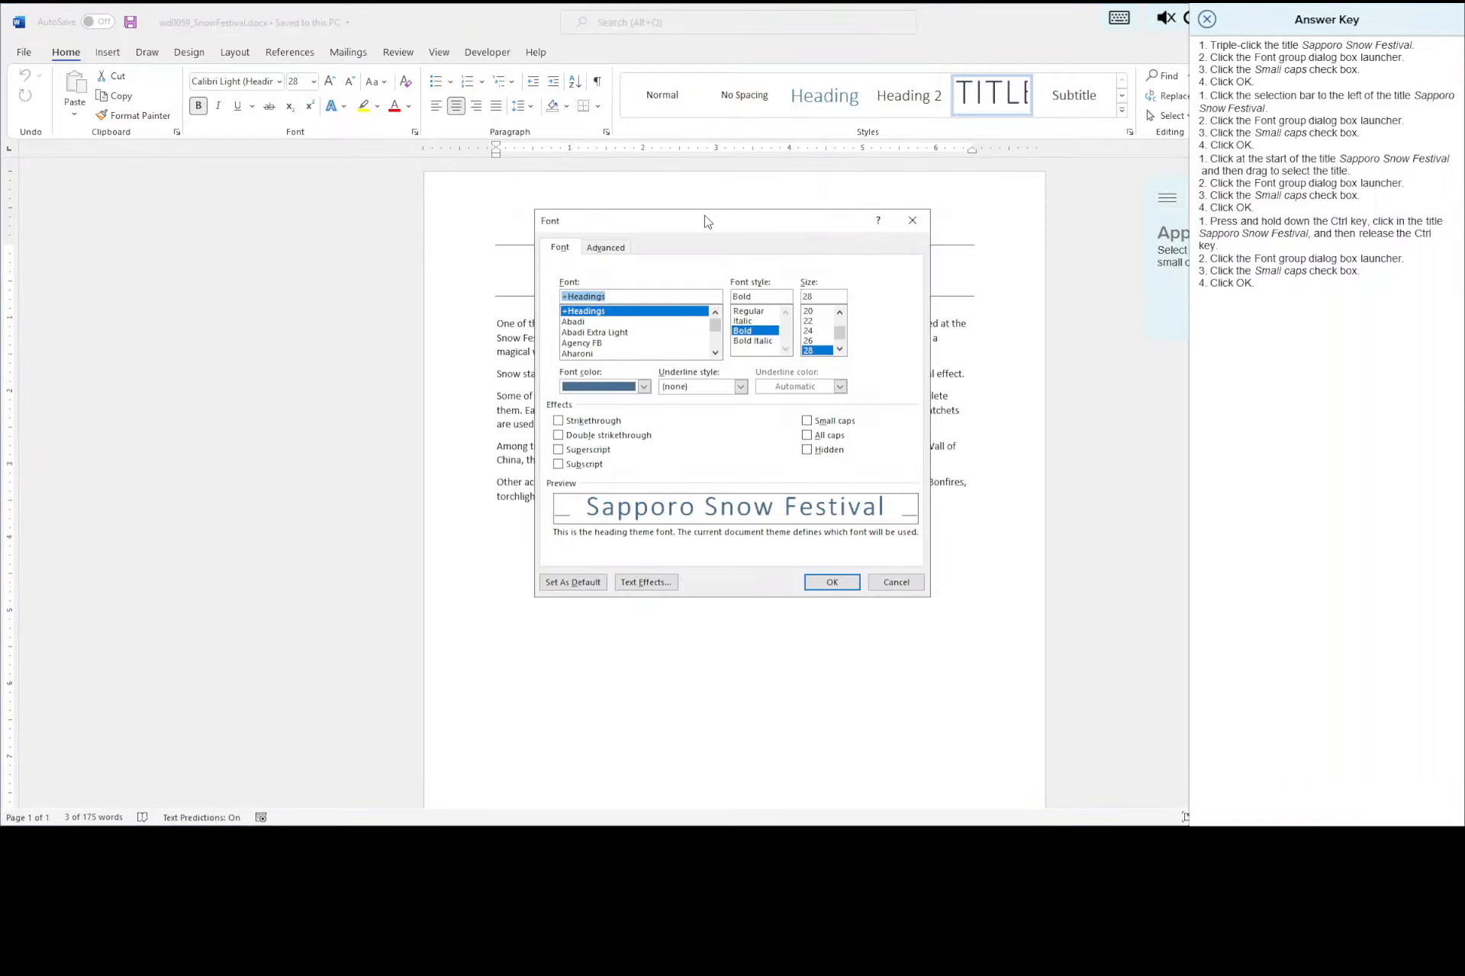
click(808, 421)
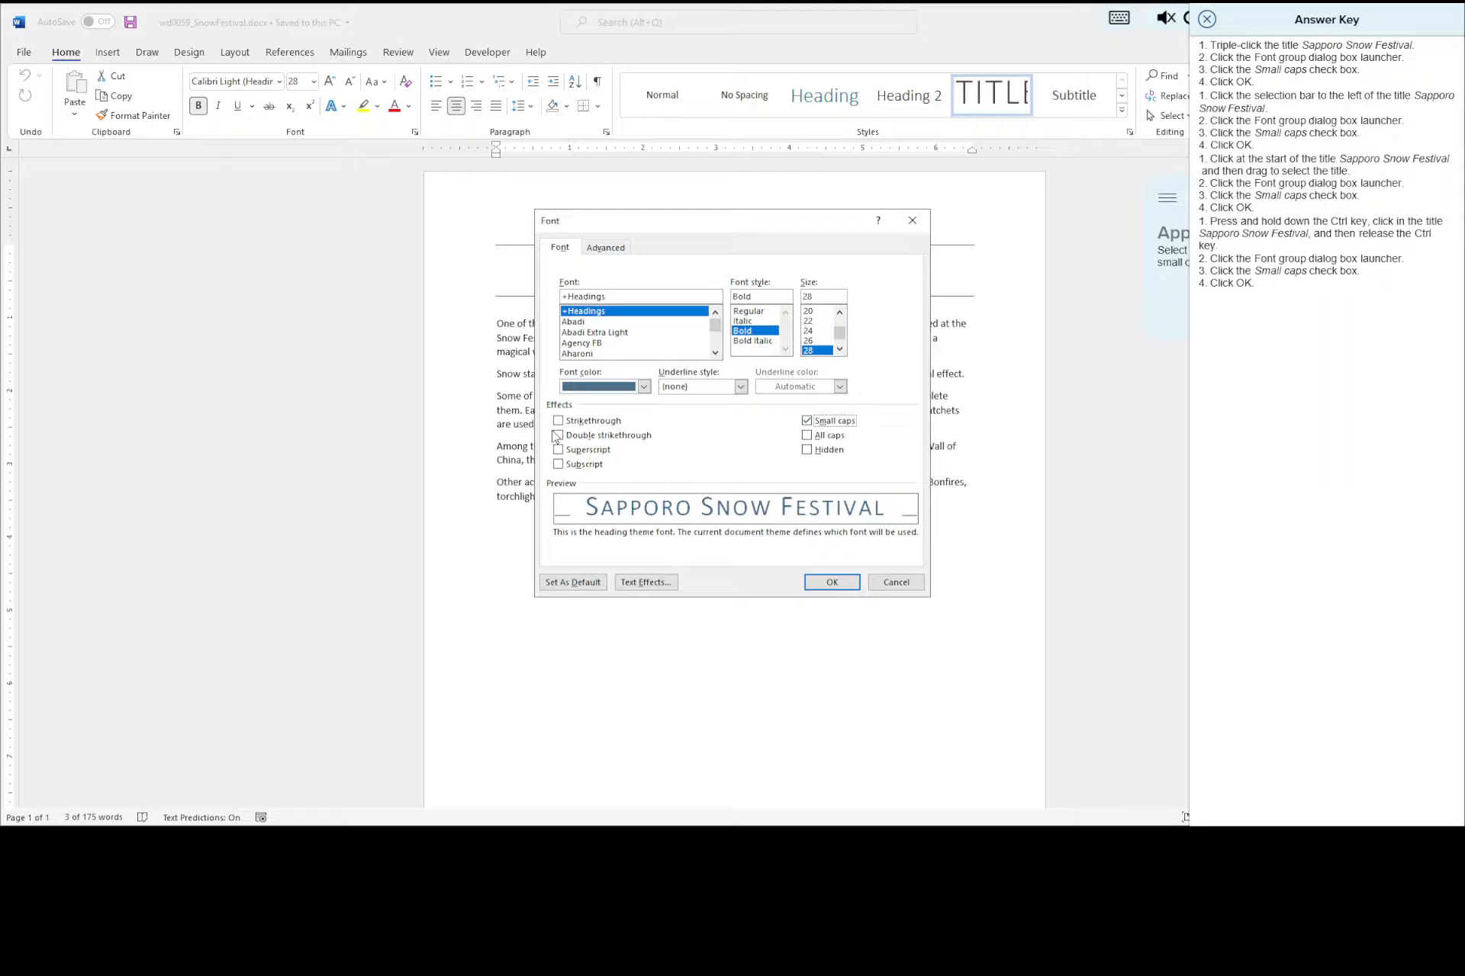
click(832, 582)
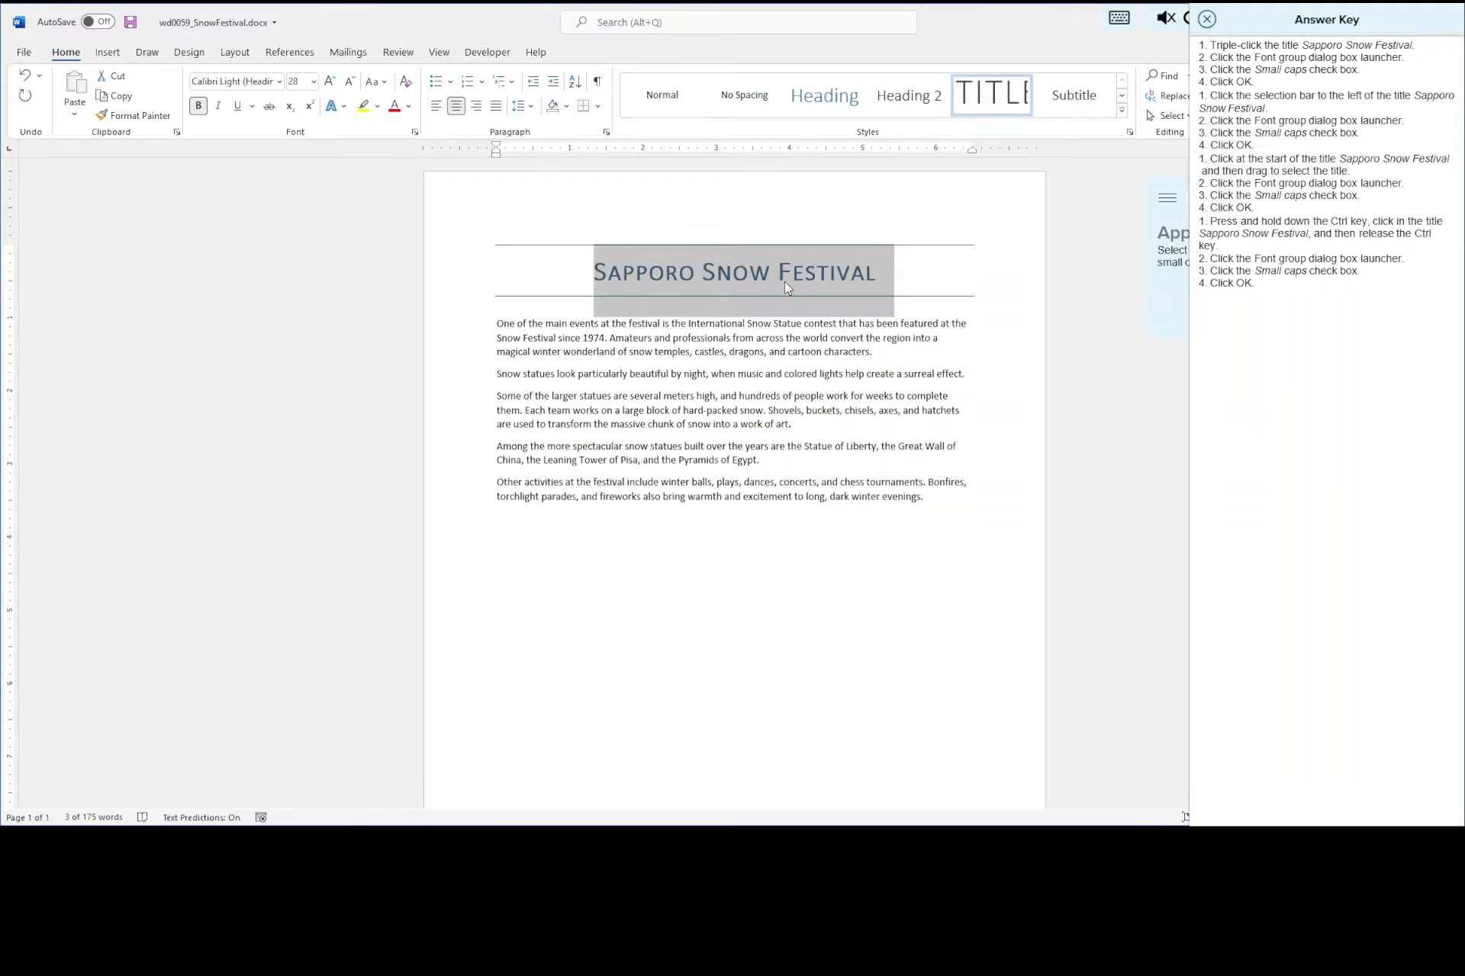
scroll(921, 285, down, 1)
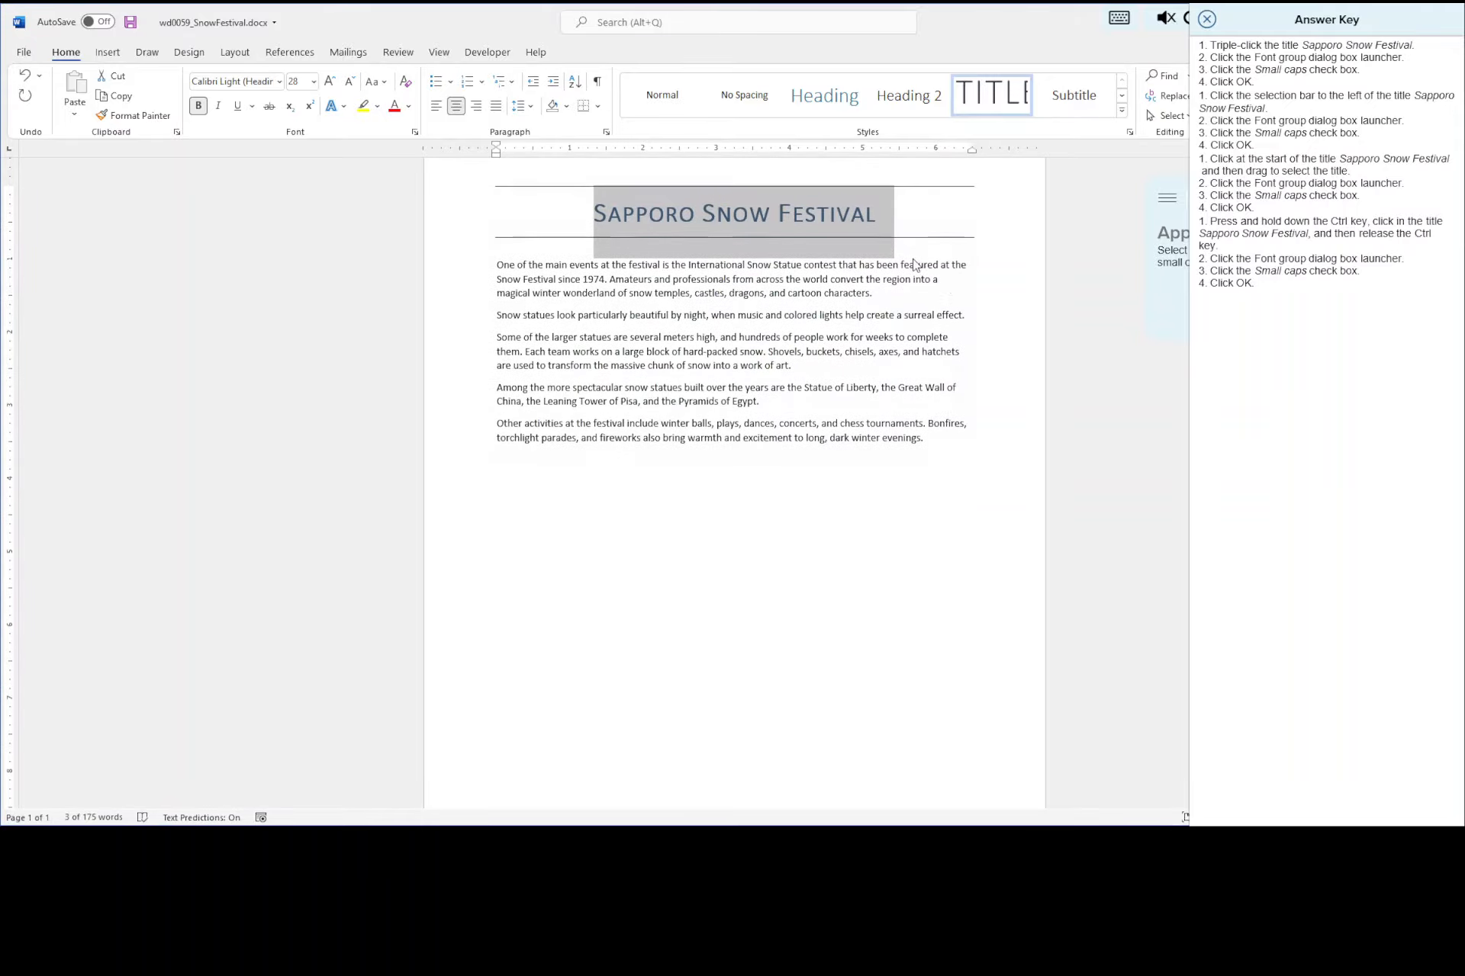
click(954, 213)
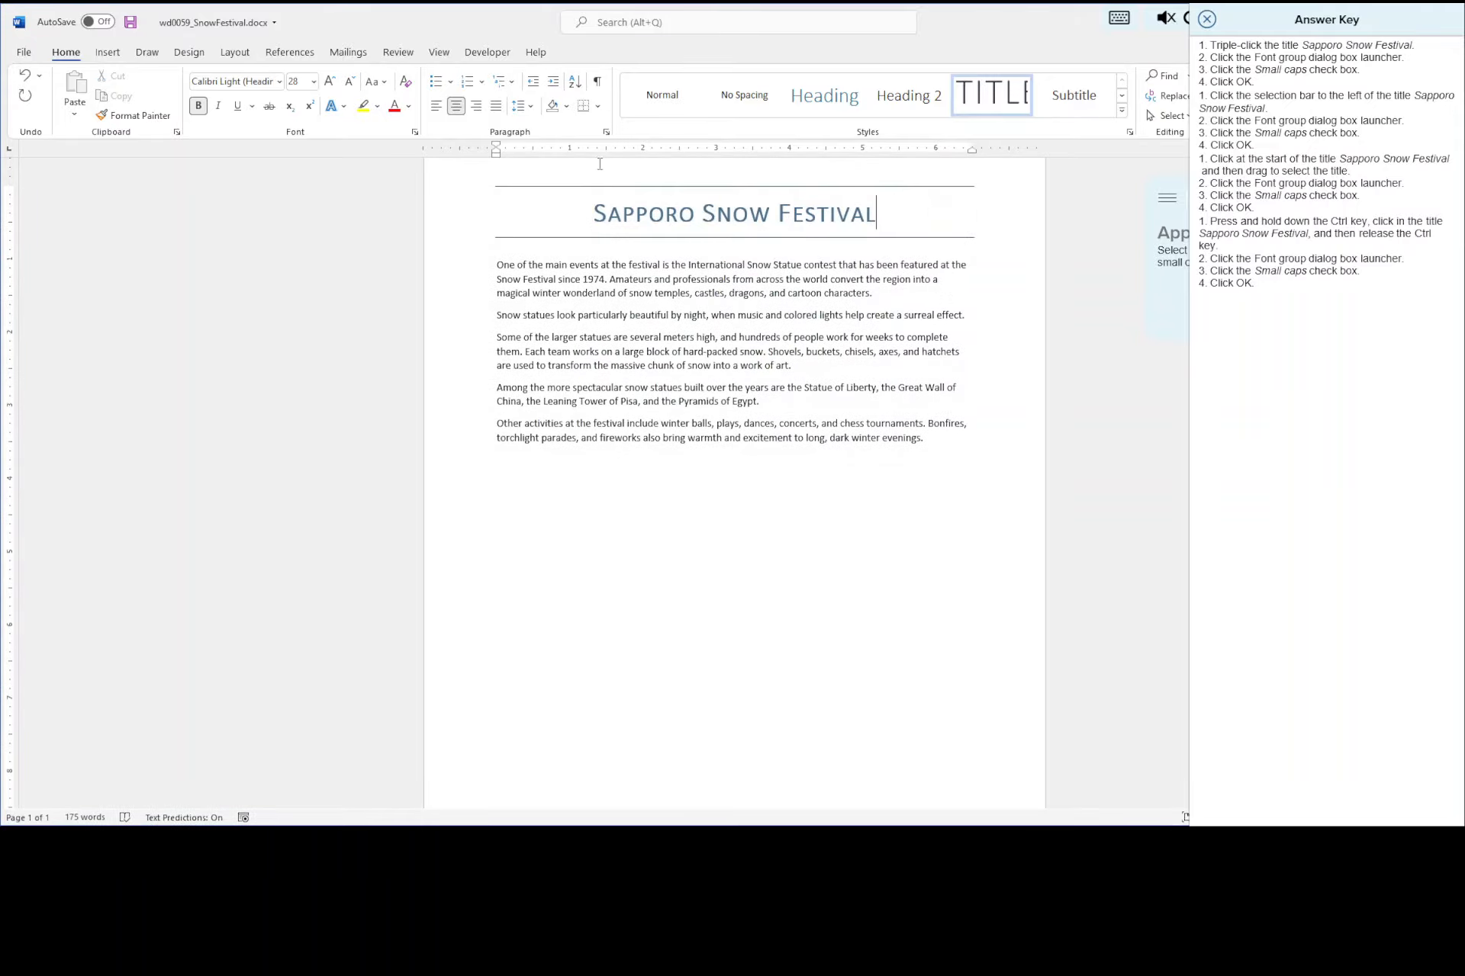
- Save the document and, with the answer key closed, submit the small caps task for checking
click(135, 26)
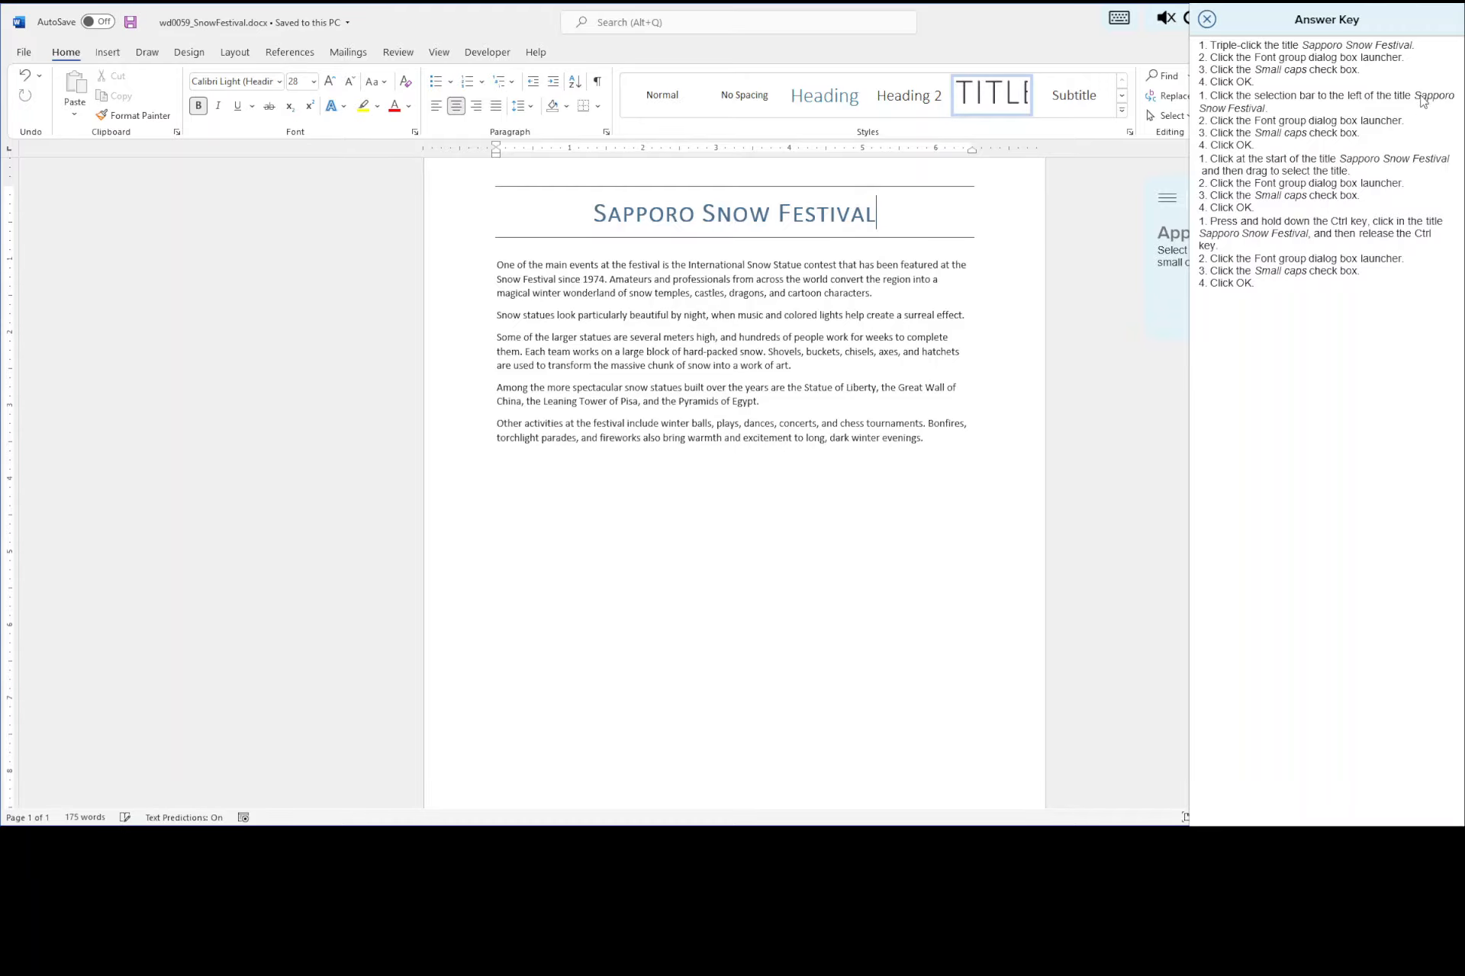
click(1207, 20)
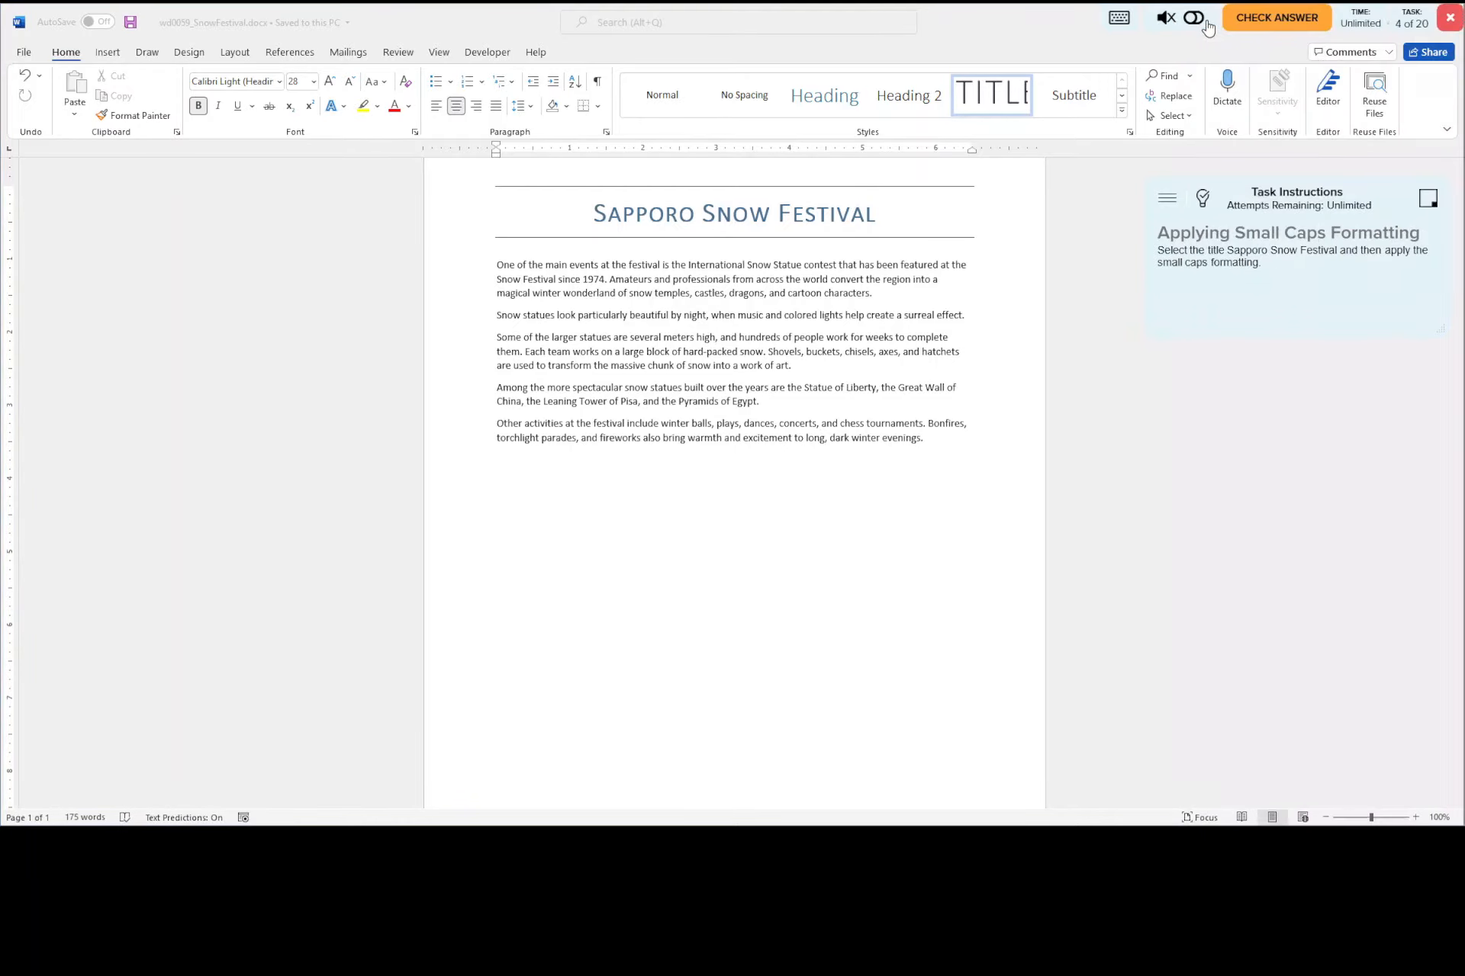
click(1285, 23)
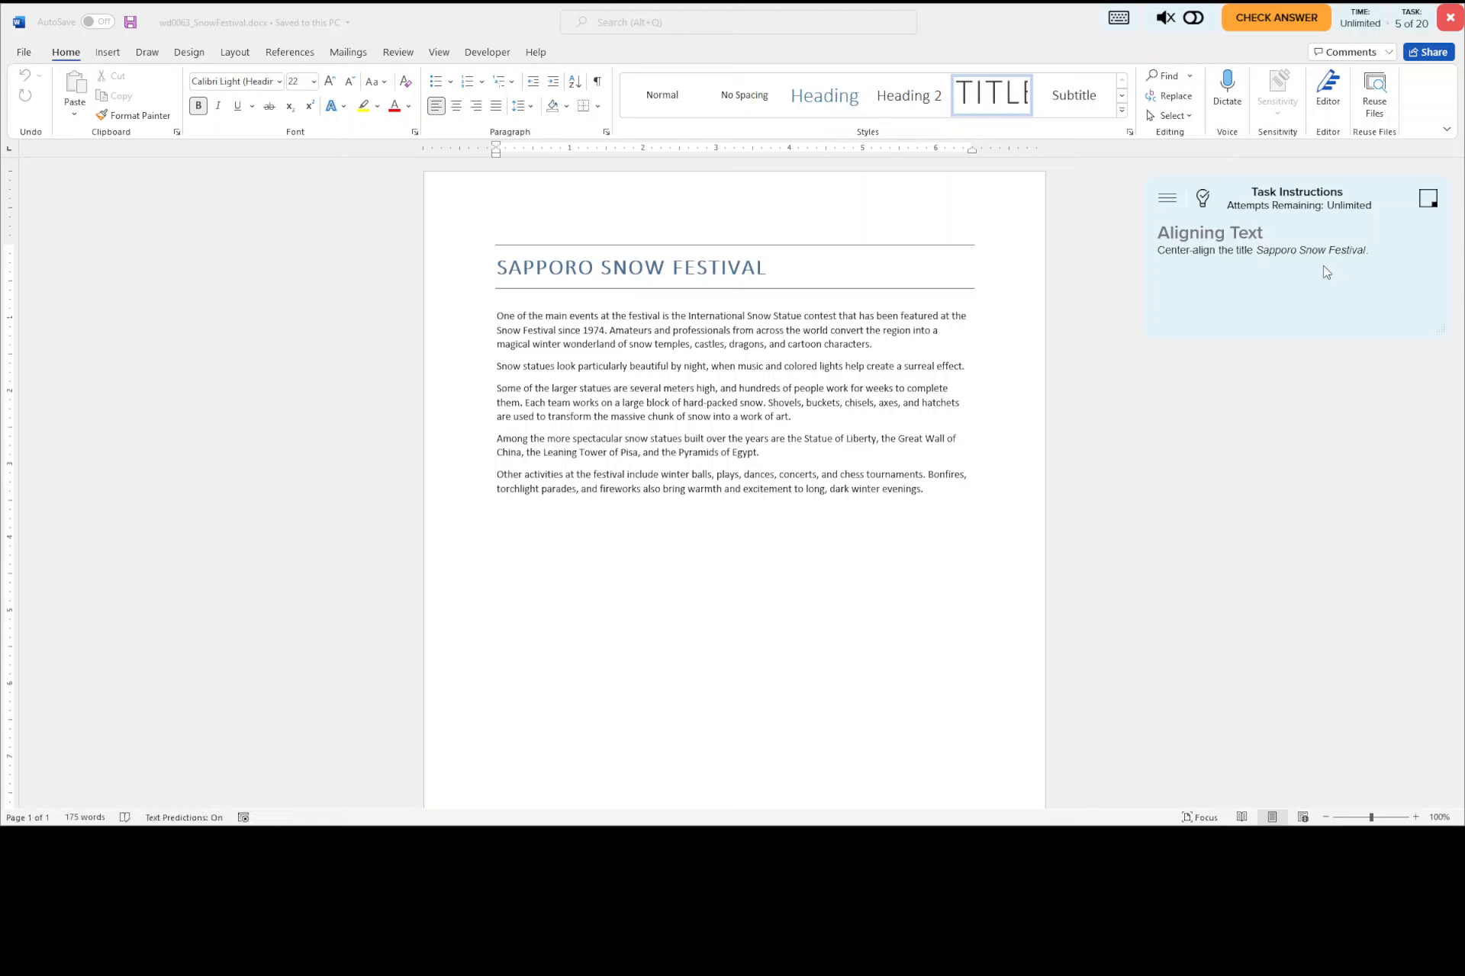
- Center-align the title Sapporo Snow Festival and submit the saved document for checking
triple_click(540, 266)
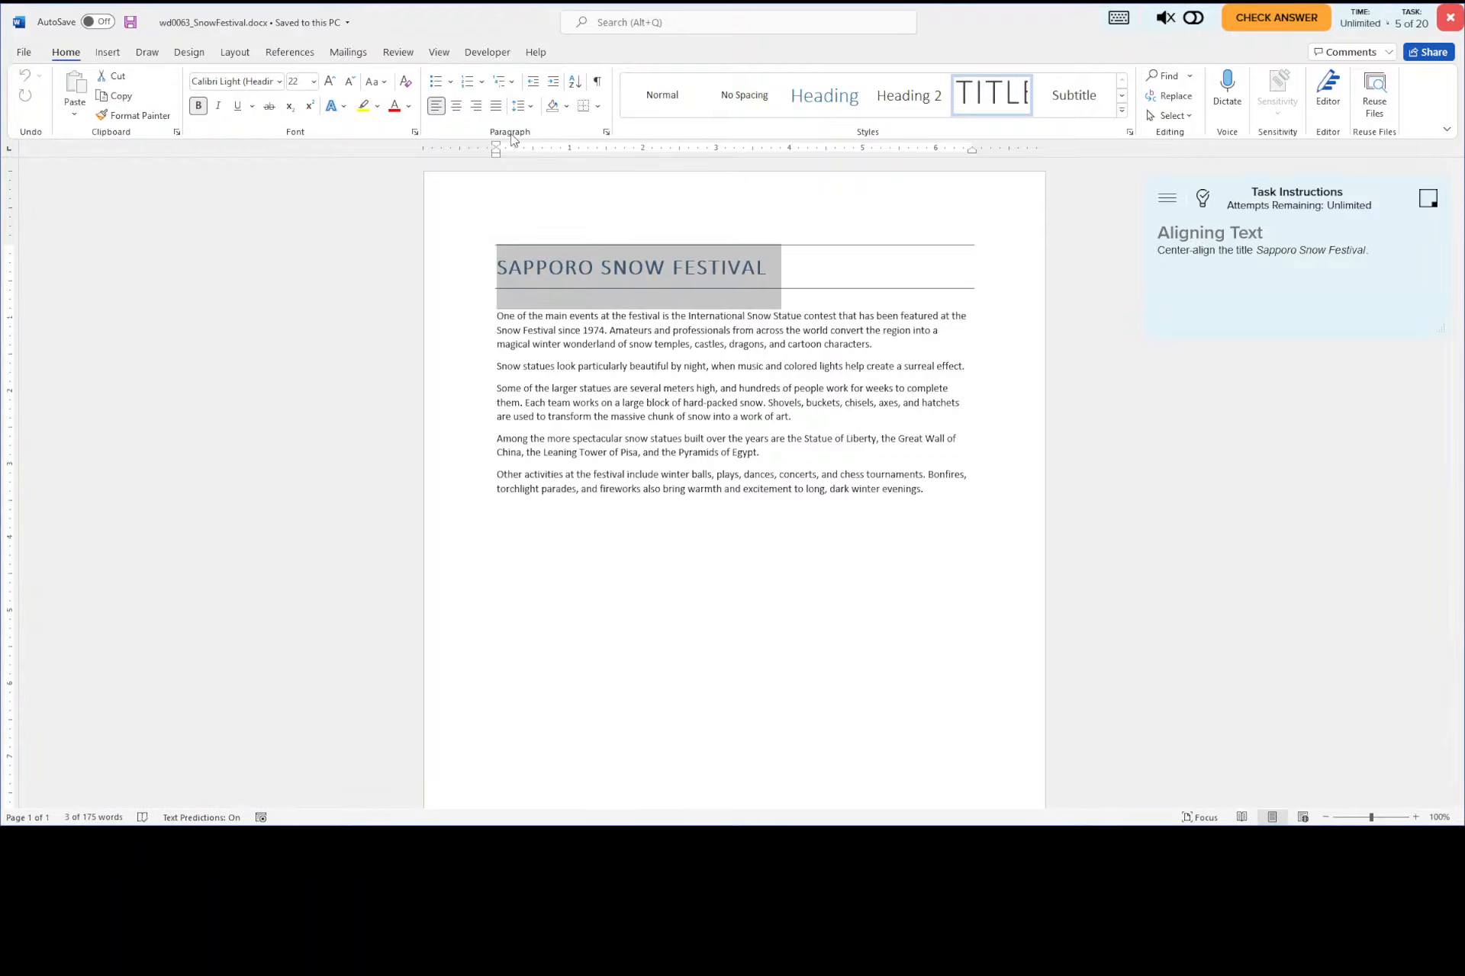
click(456, 106)
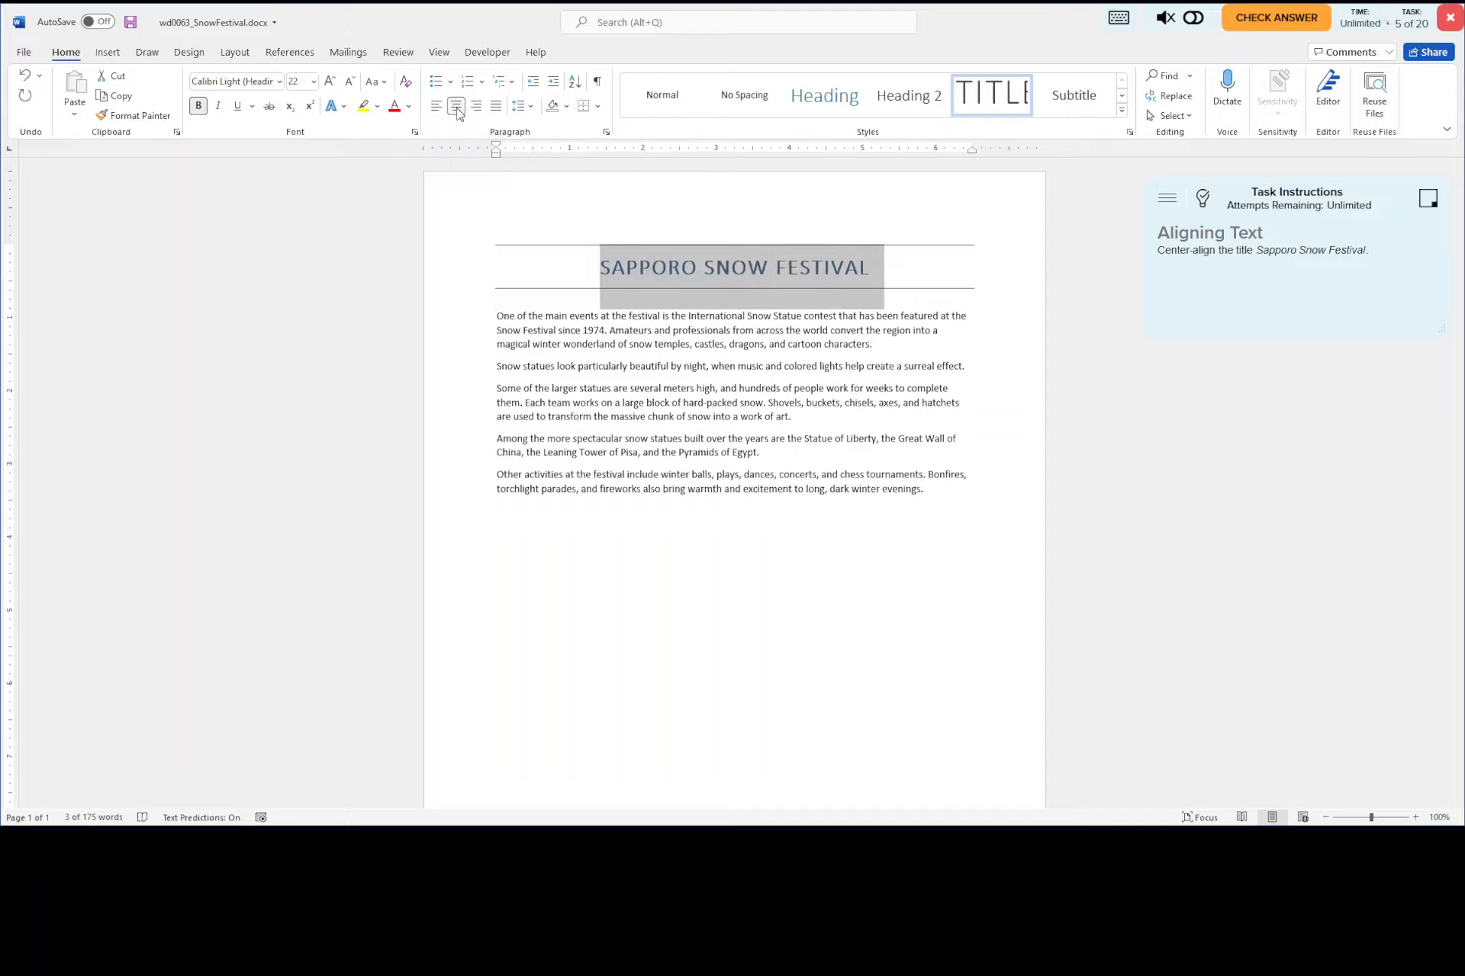
click(130, 23)
click(1263, 20)
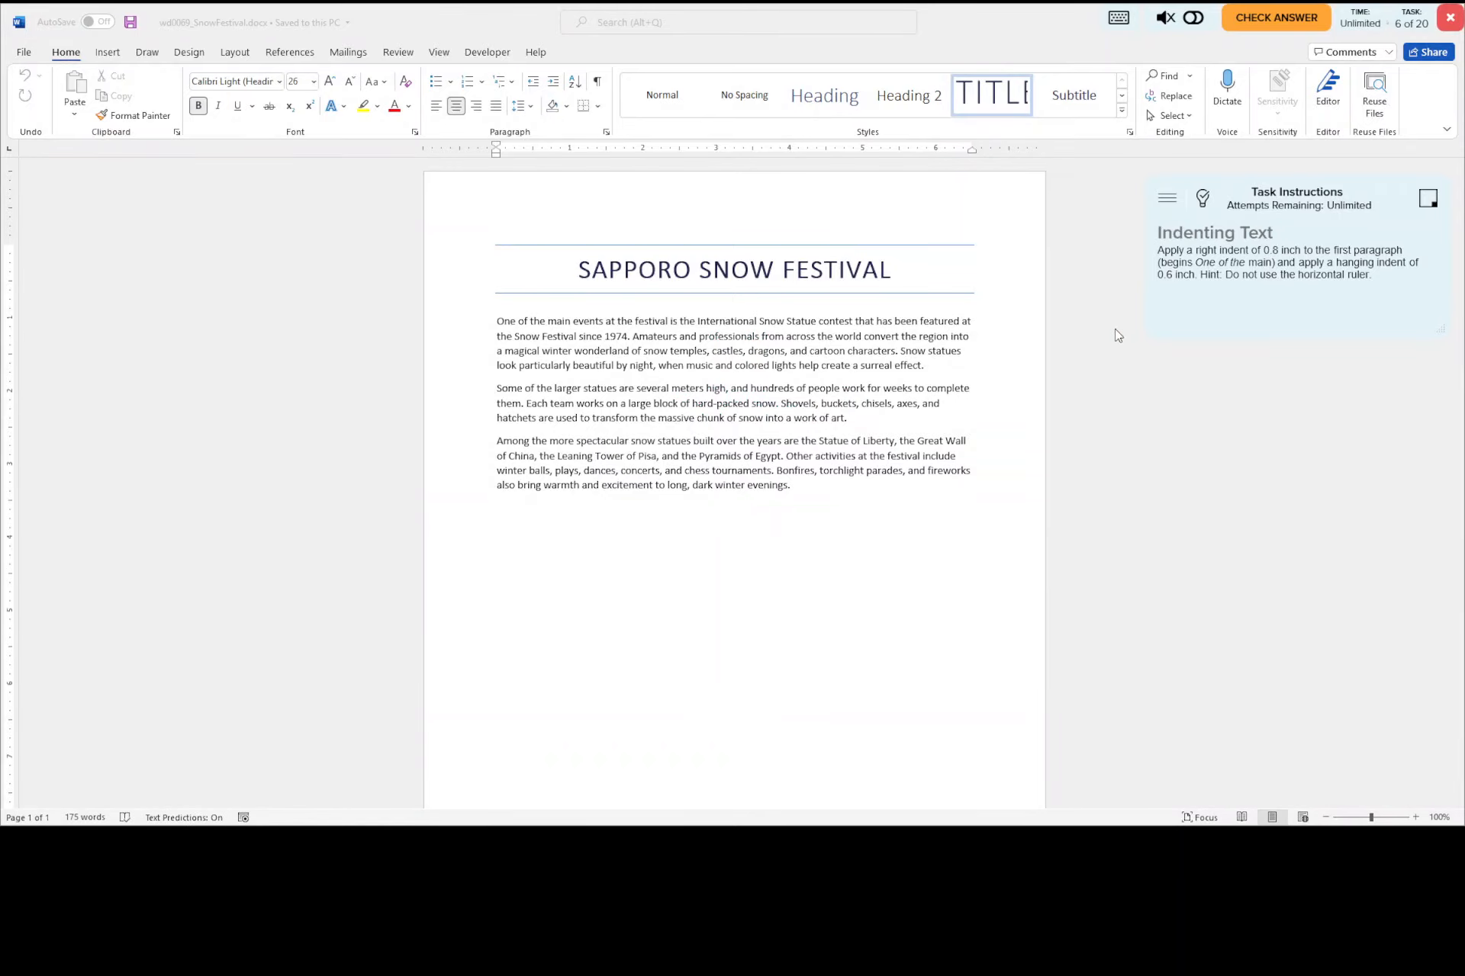
- Consult the task's answer key and set a right indent of 0.8 inch for the first paragraph, beginning One of the main
click(1203, 202)
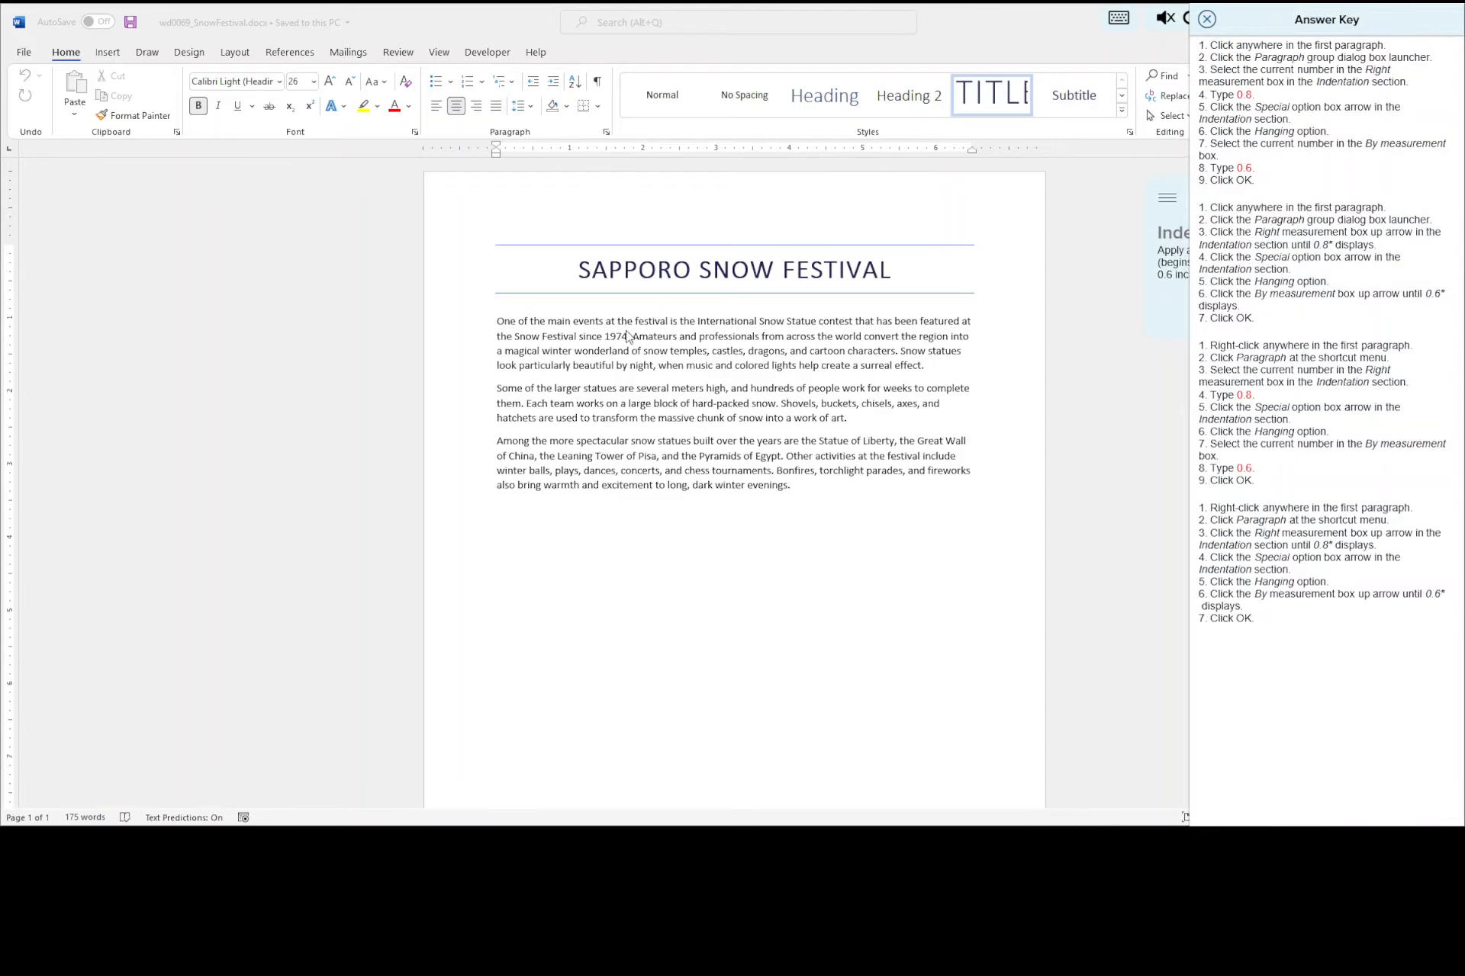
click(563, 327)
click(563, 326)
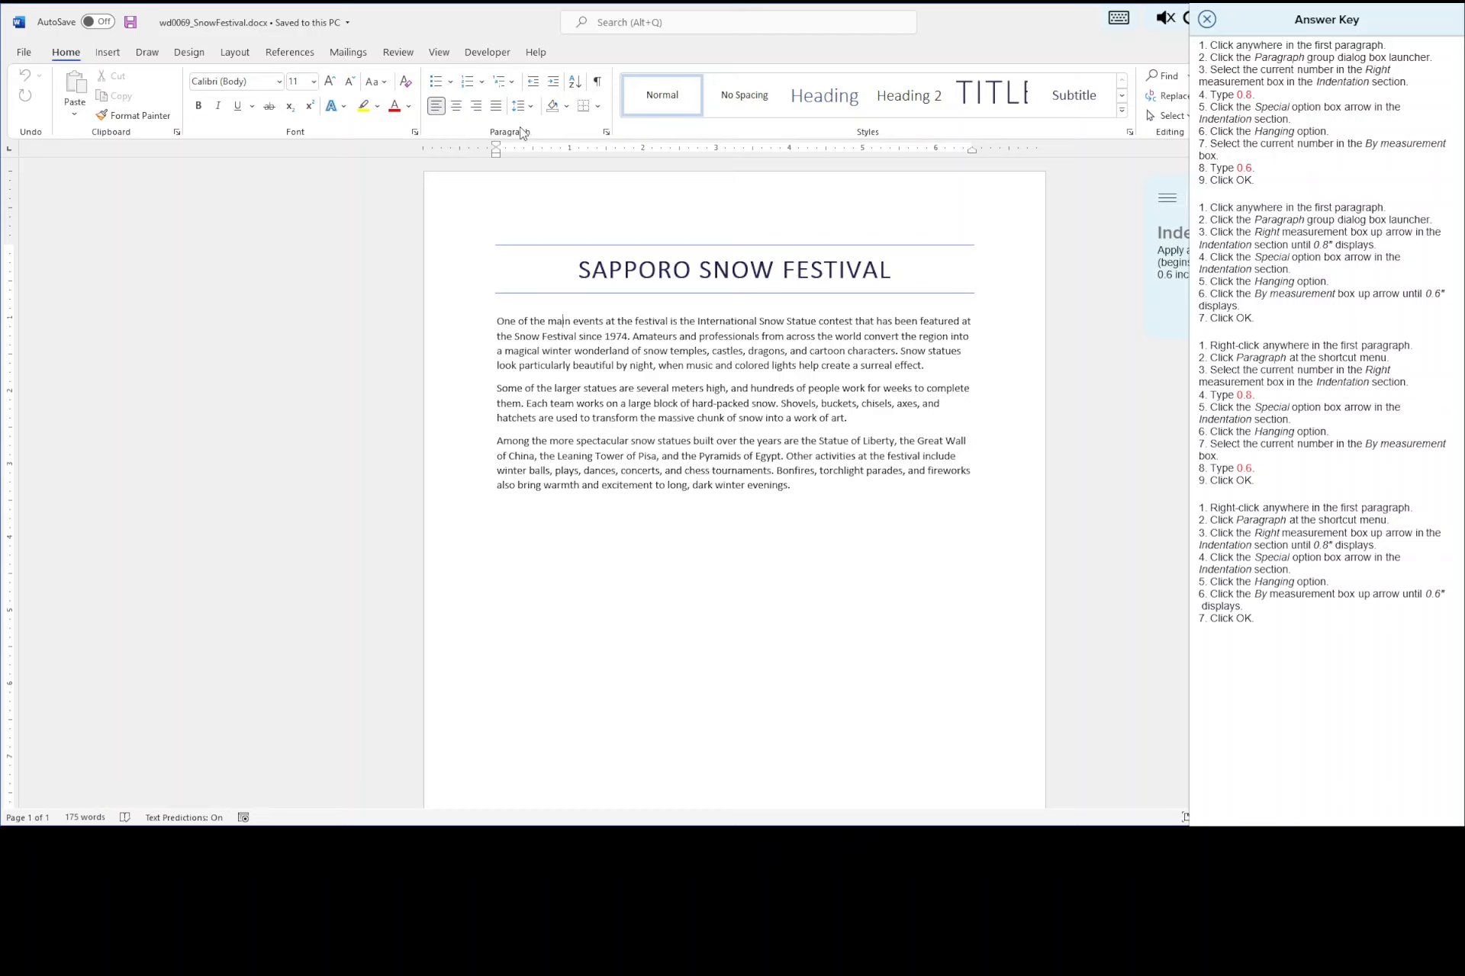
click(607, 134)
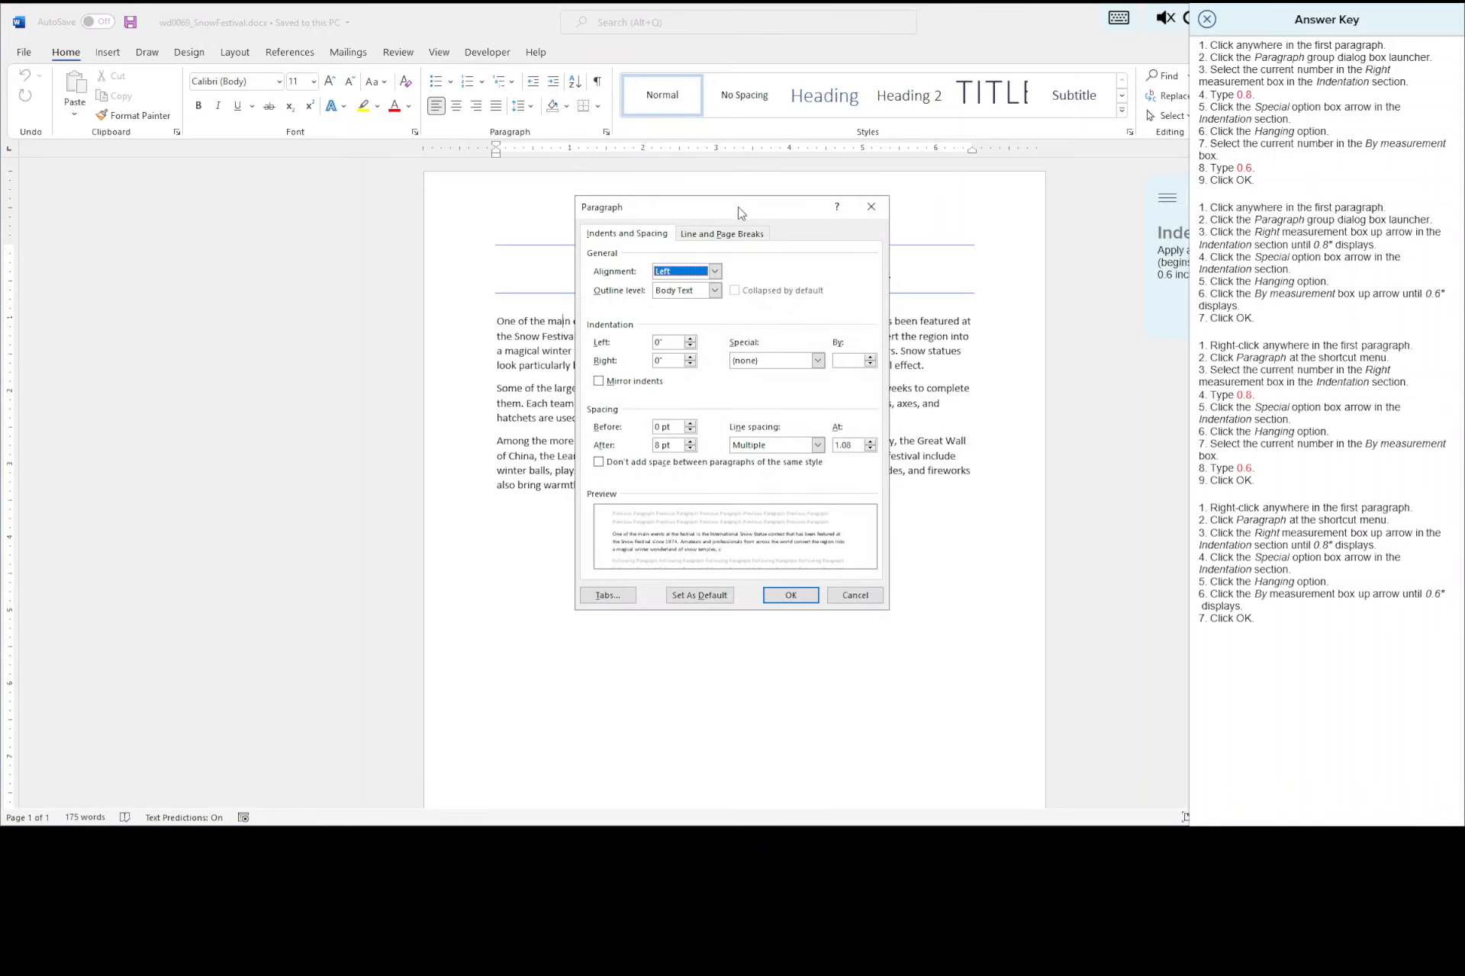
drag(736, 210, 261, 241)
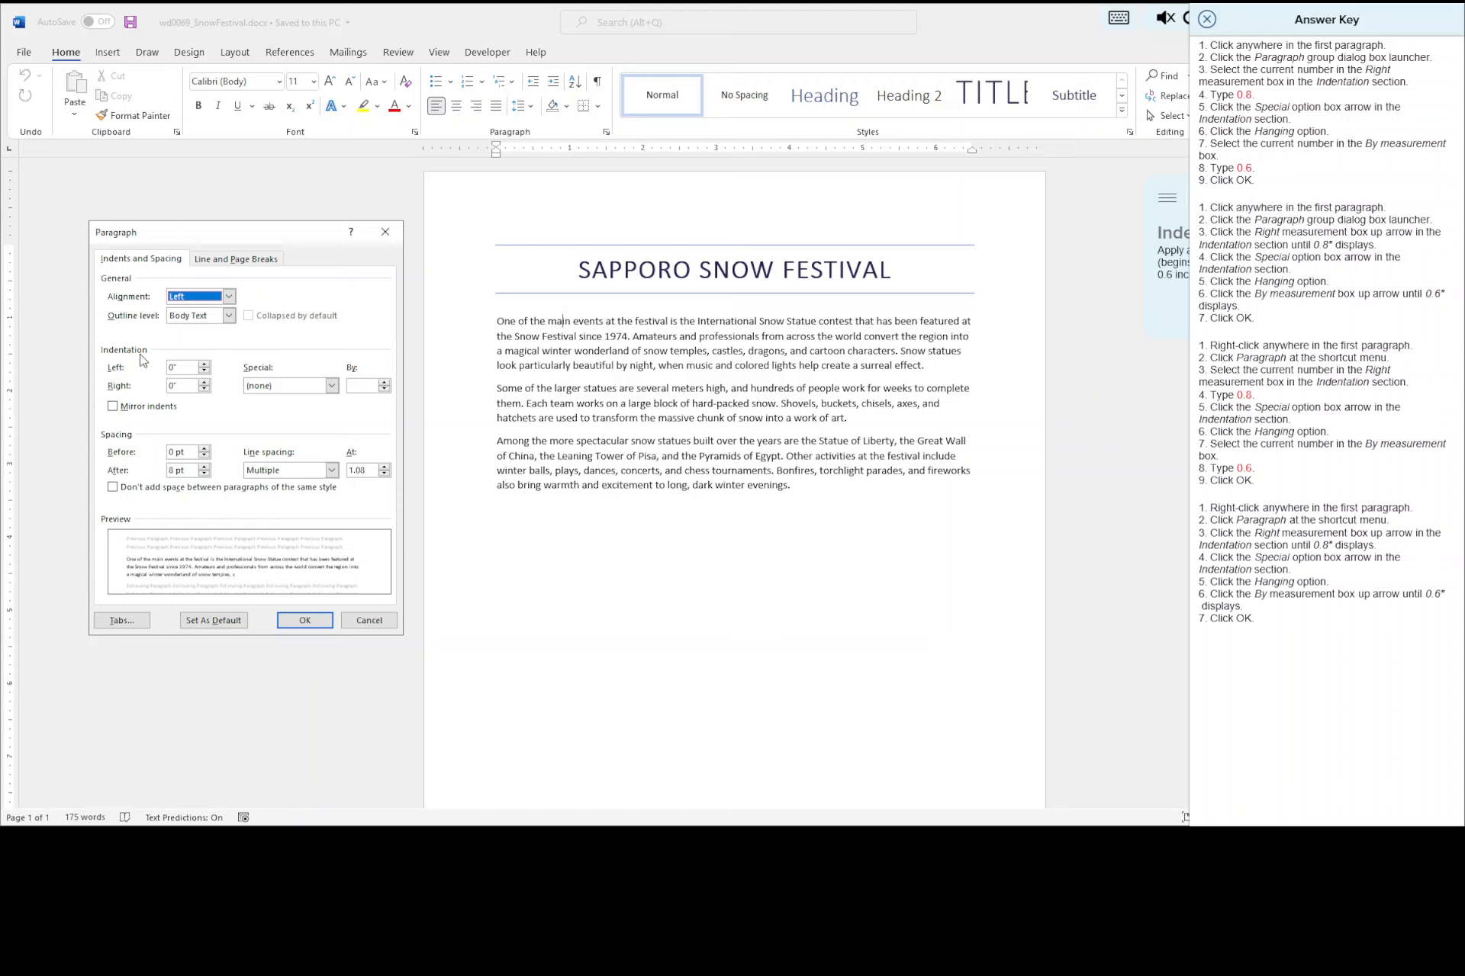
click(174, 385)
drag(183, 385, 164, 386)
text(.8)
- Give the first paragraph a hanging indent of 0.6 inch and apply the paragraph settings
click(332, 385)
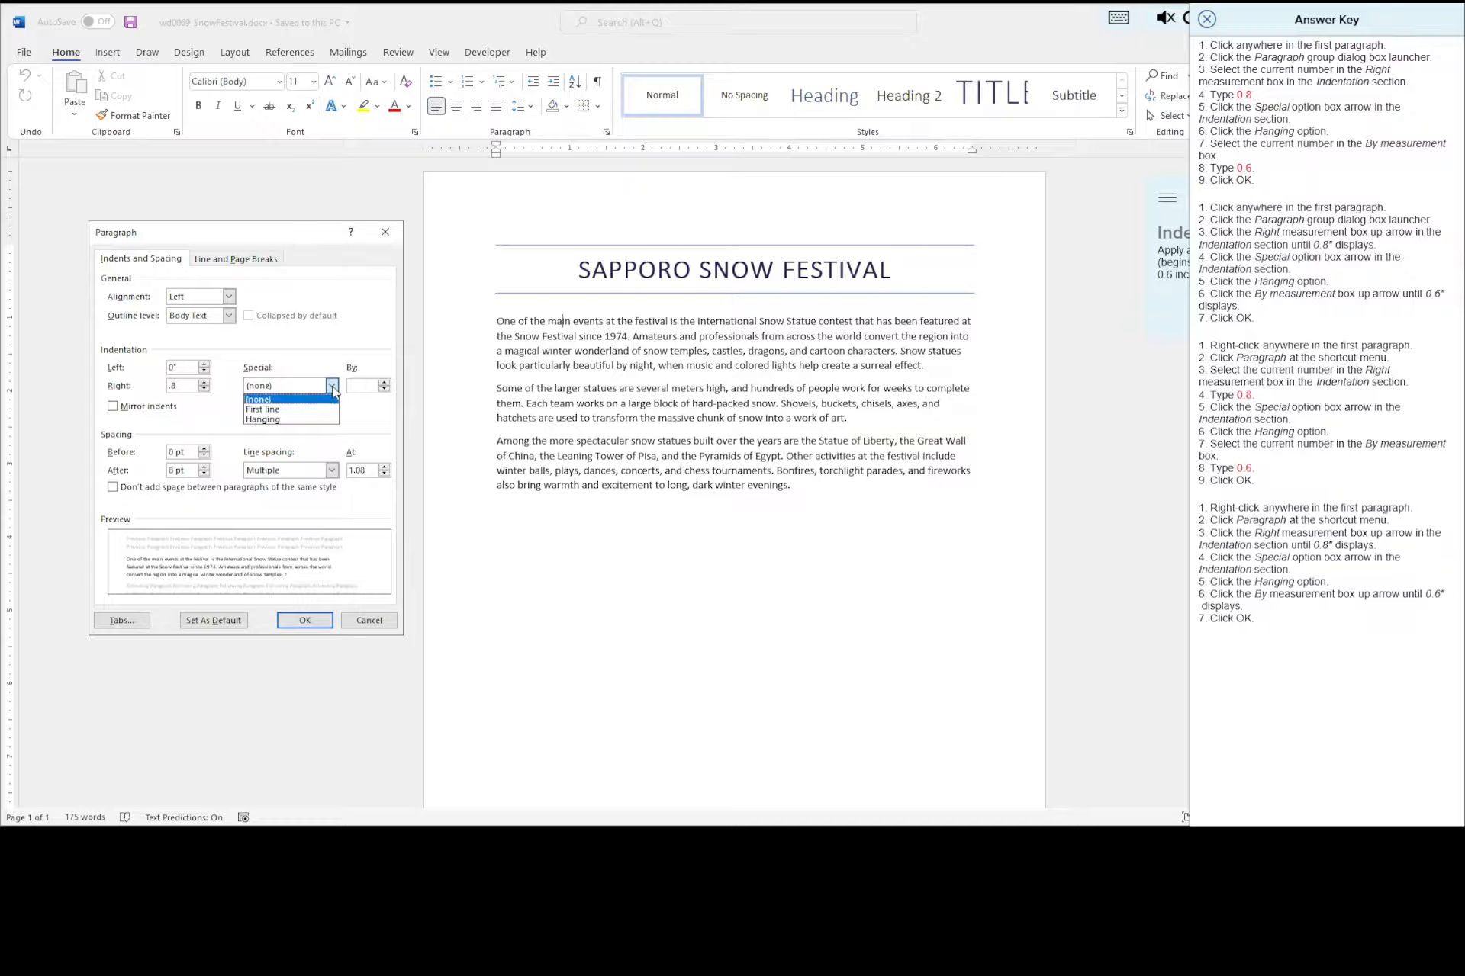
click(286, 420)
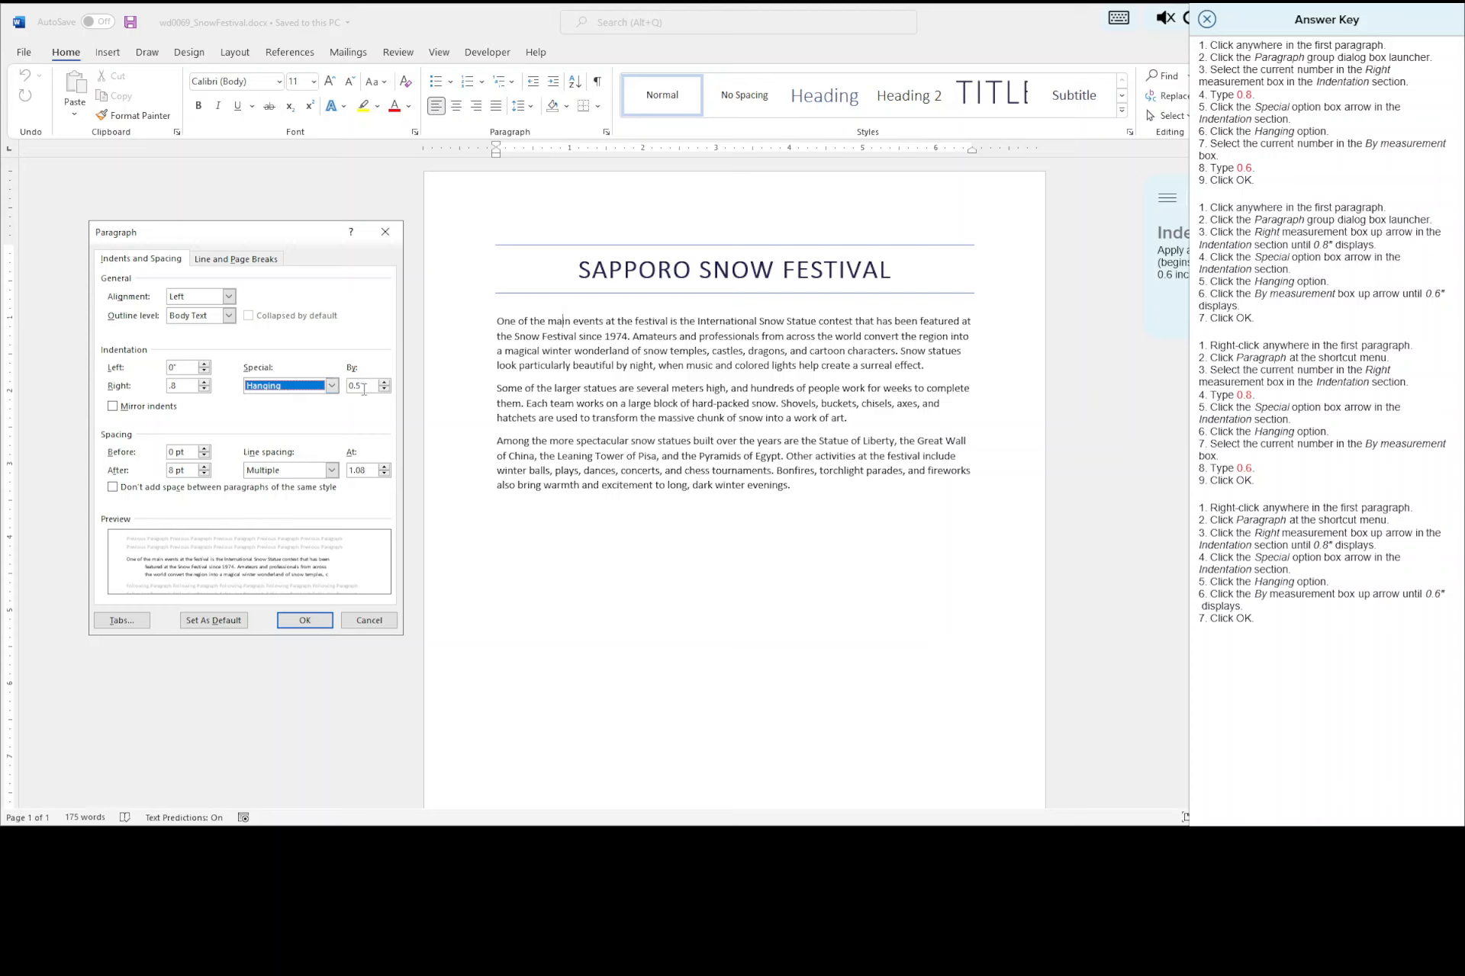
drag(364, 389, 348, 387)
text(.6)
click(319, 623)
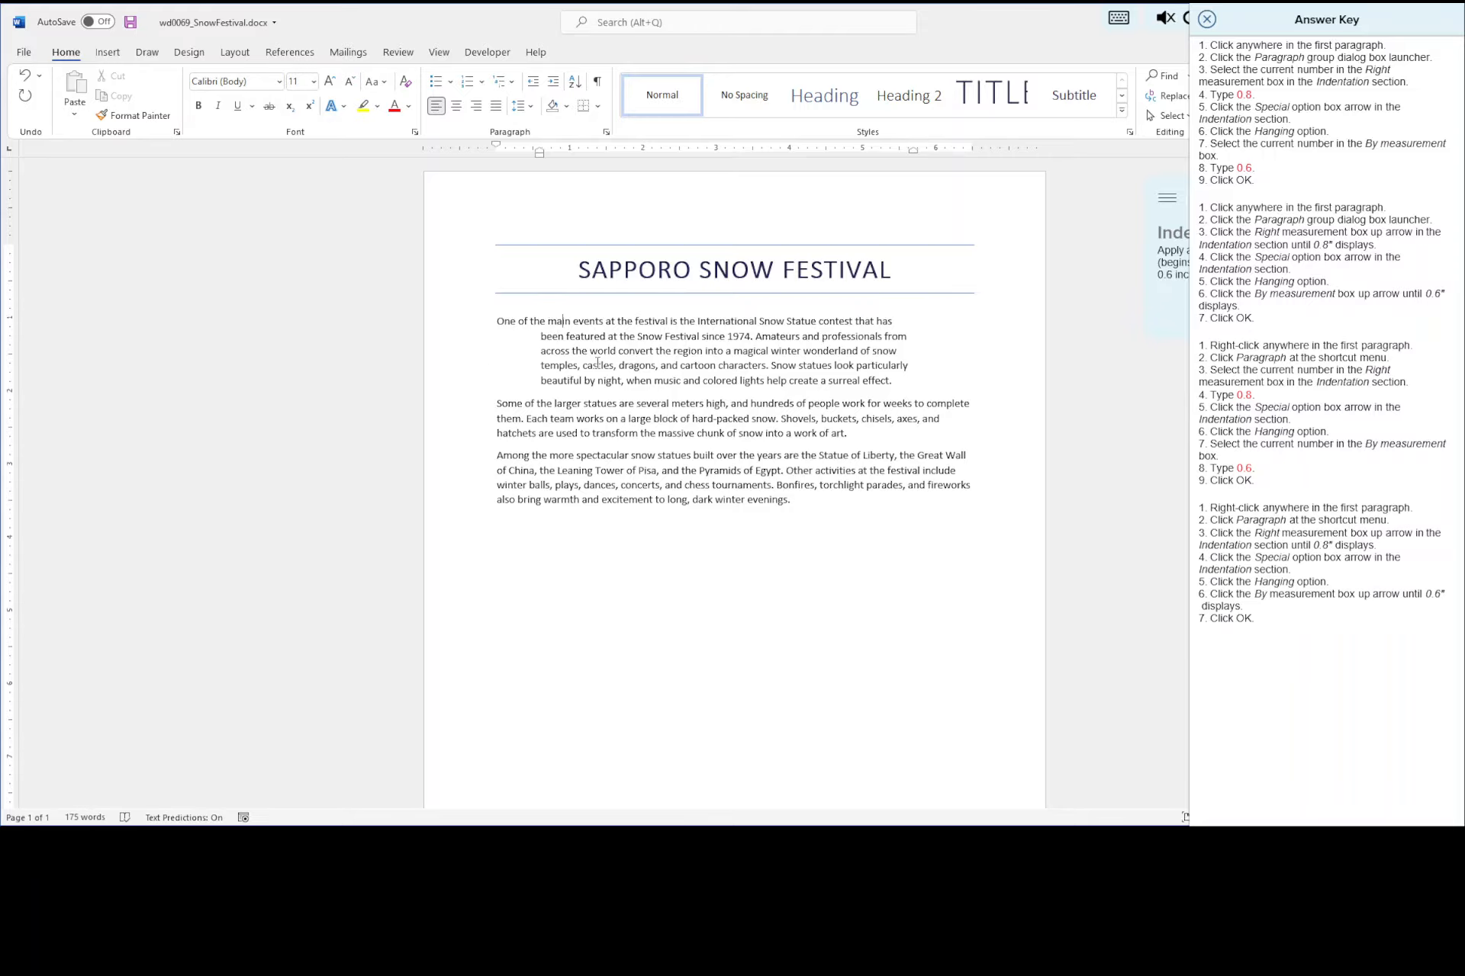
- Save the document and, with the answer key closed, submit the indenting task for checking
click(499, 316)
click(131, 22)
click(1206, 21)
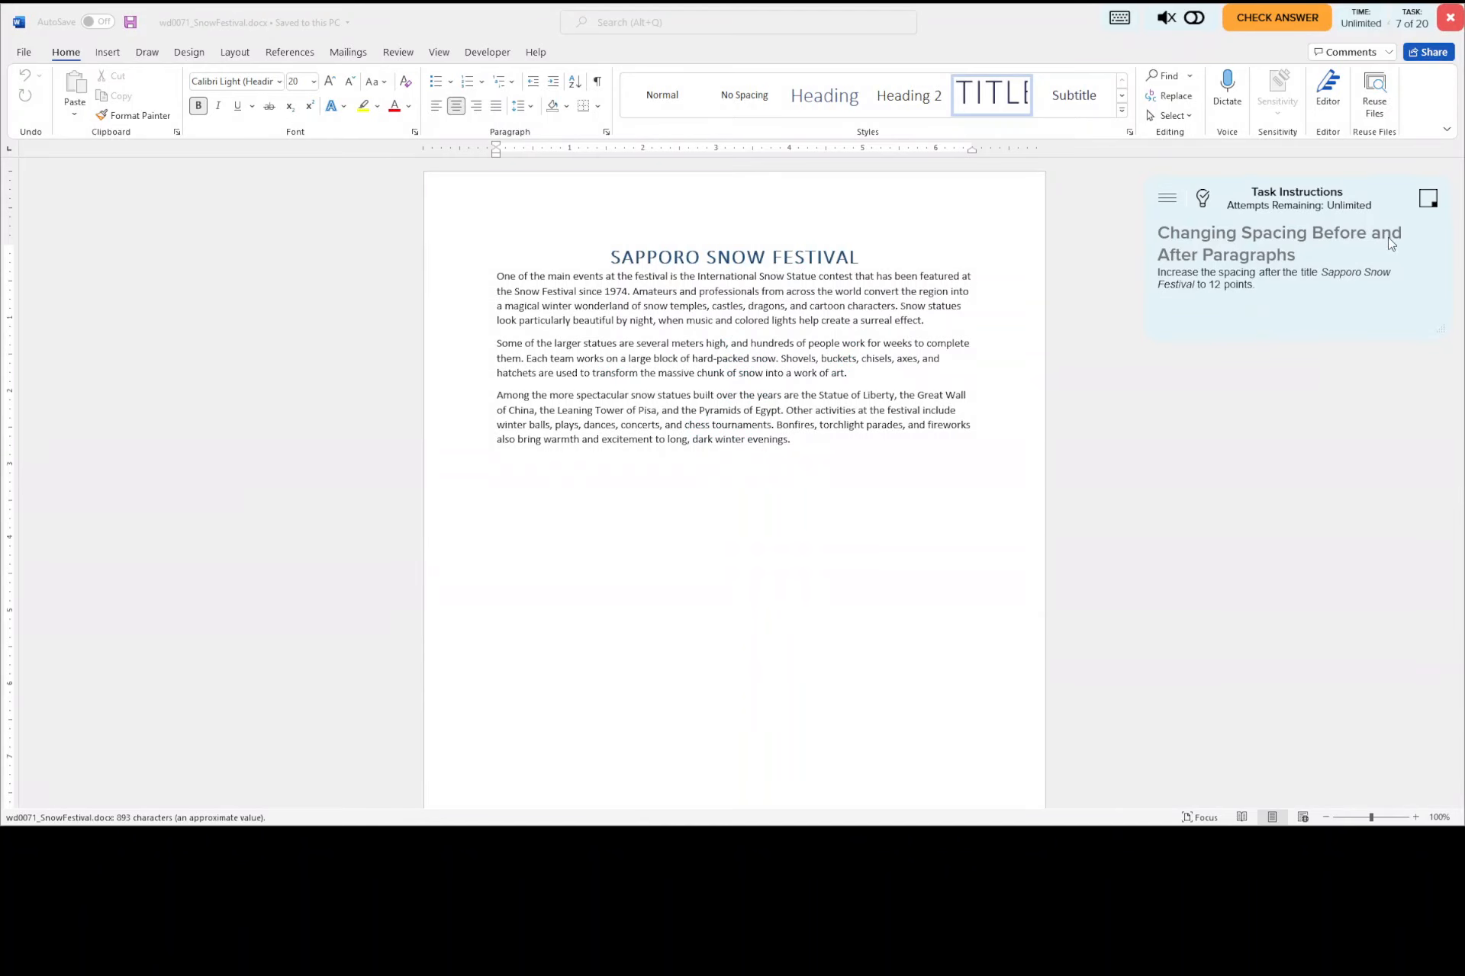
- Consult the spacing task's answer key and add space after the title paragraph Sapporo Snow Festival with the preset option
click(1205, 200)
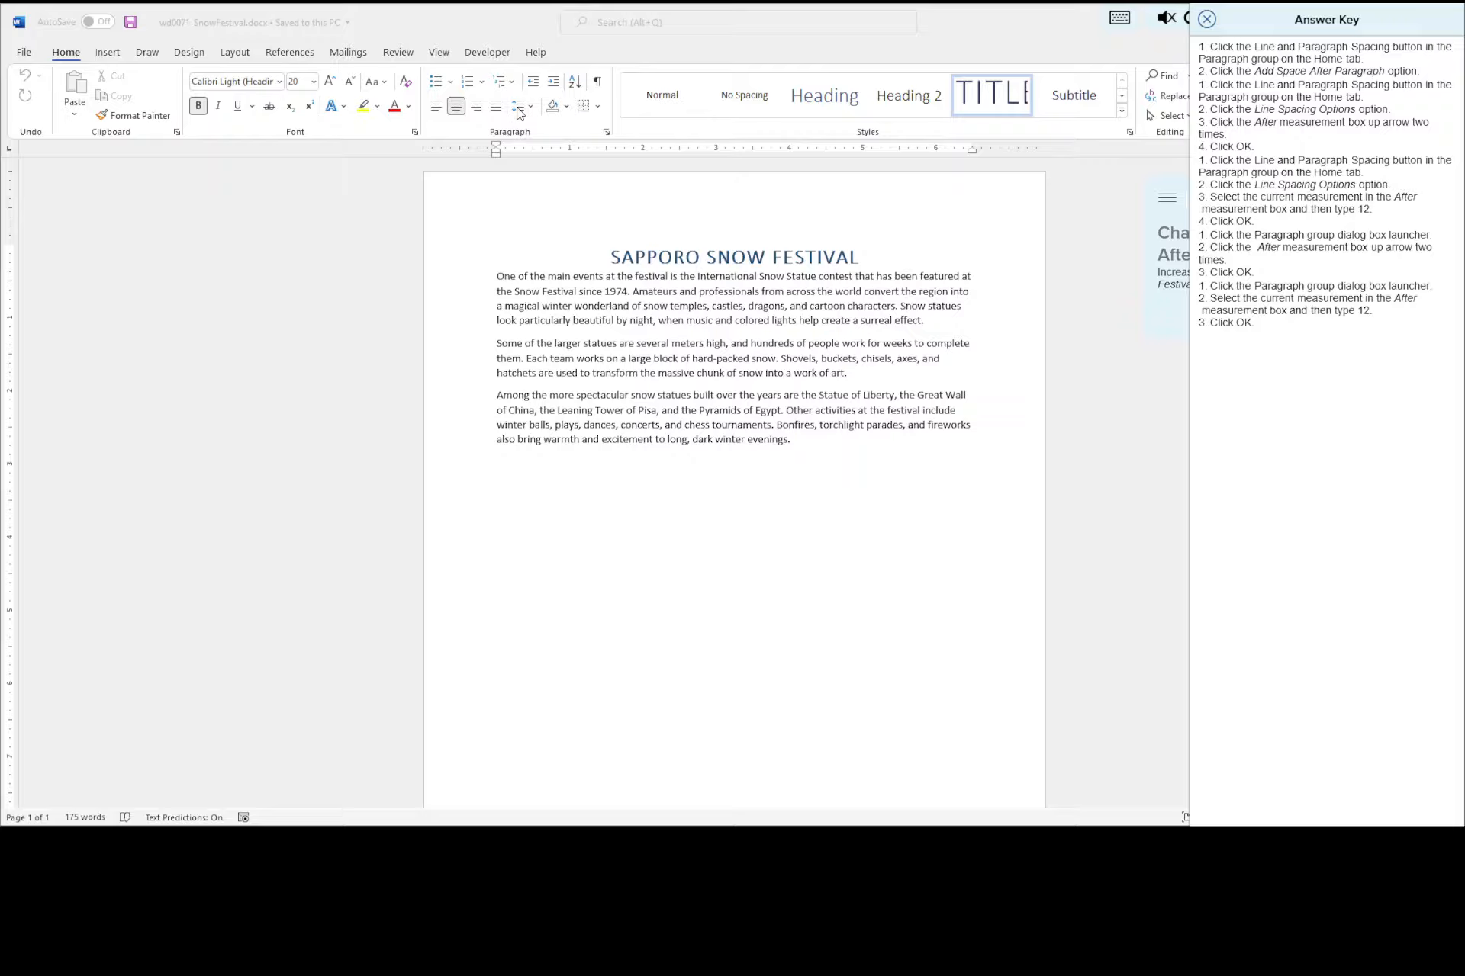
click(577, 222)
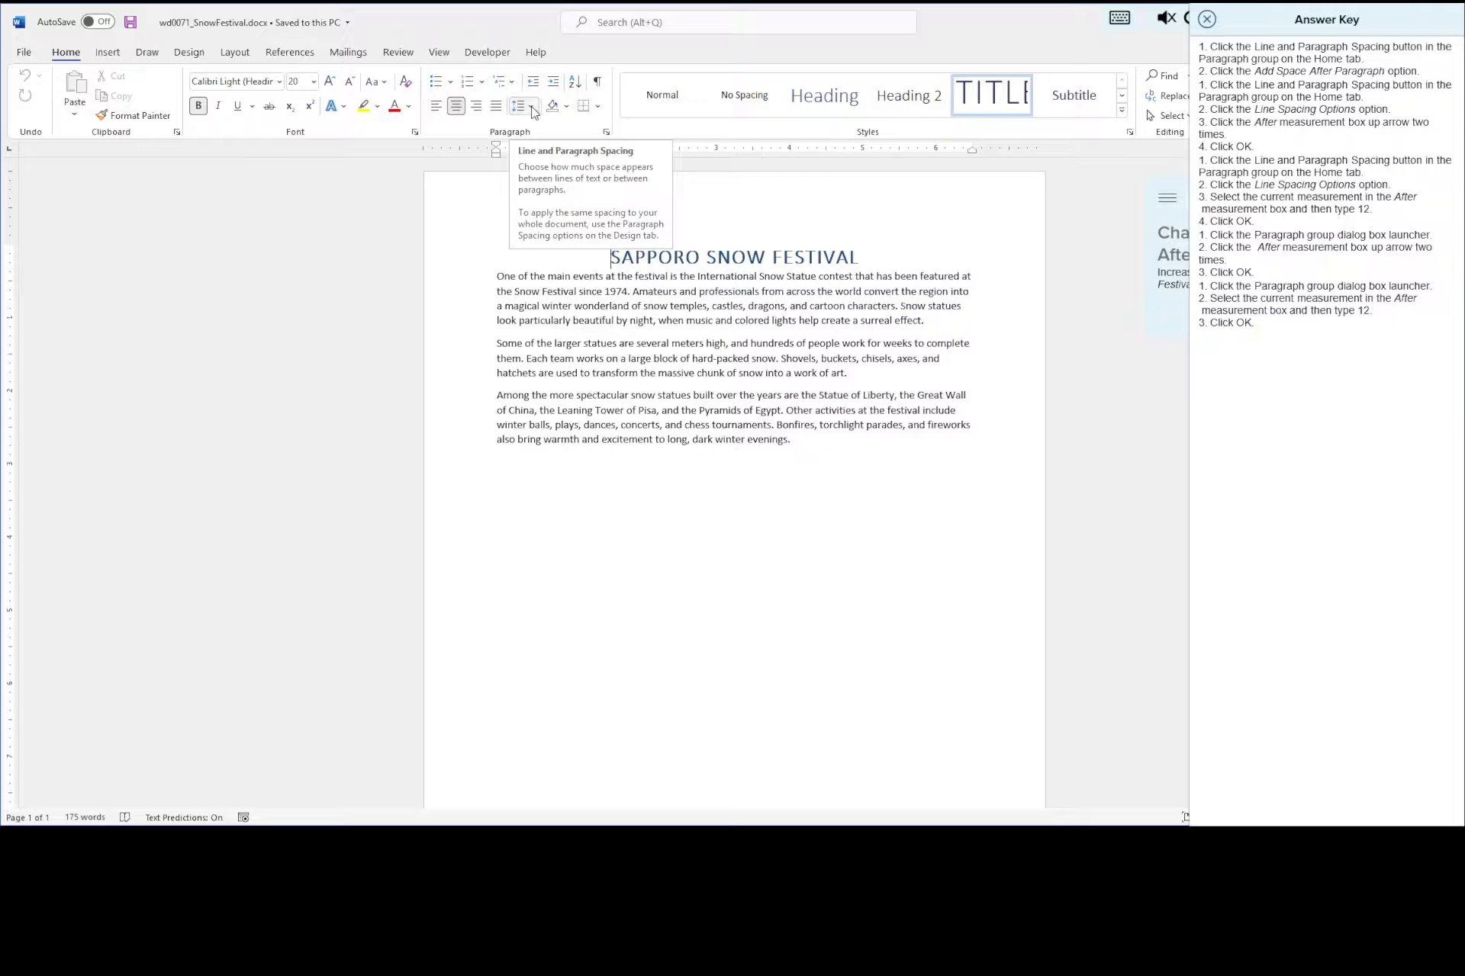
click(532, 111)
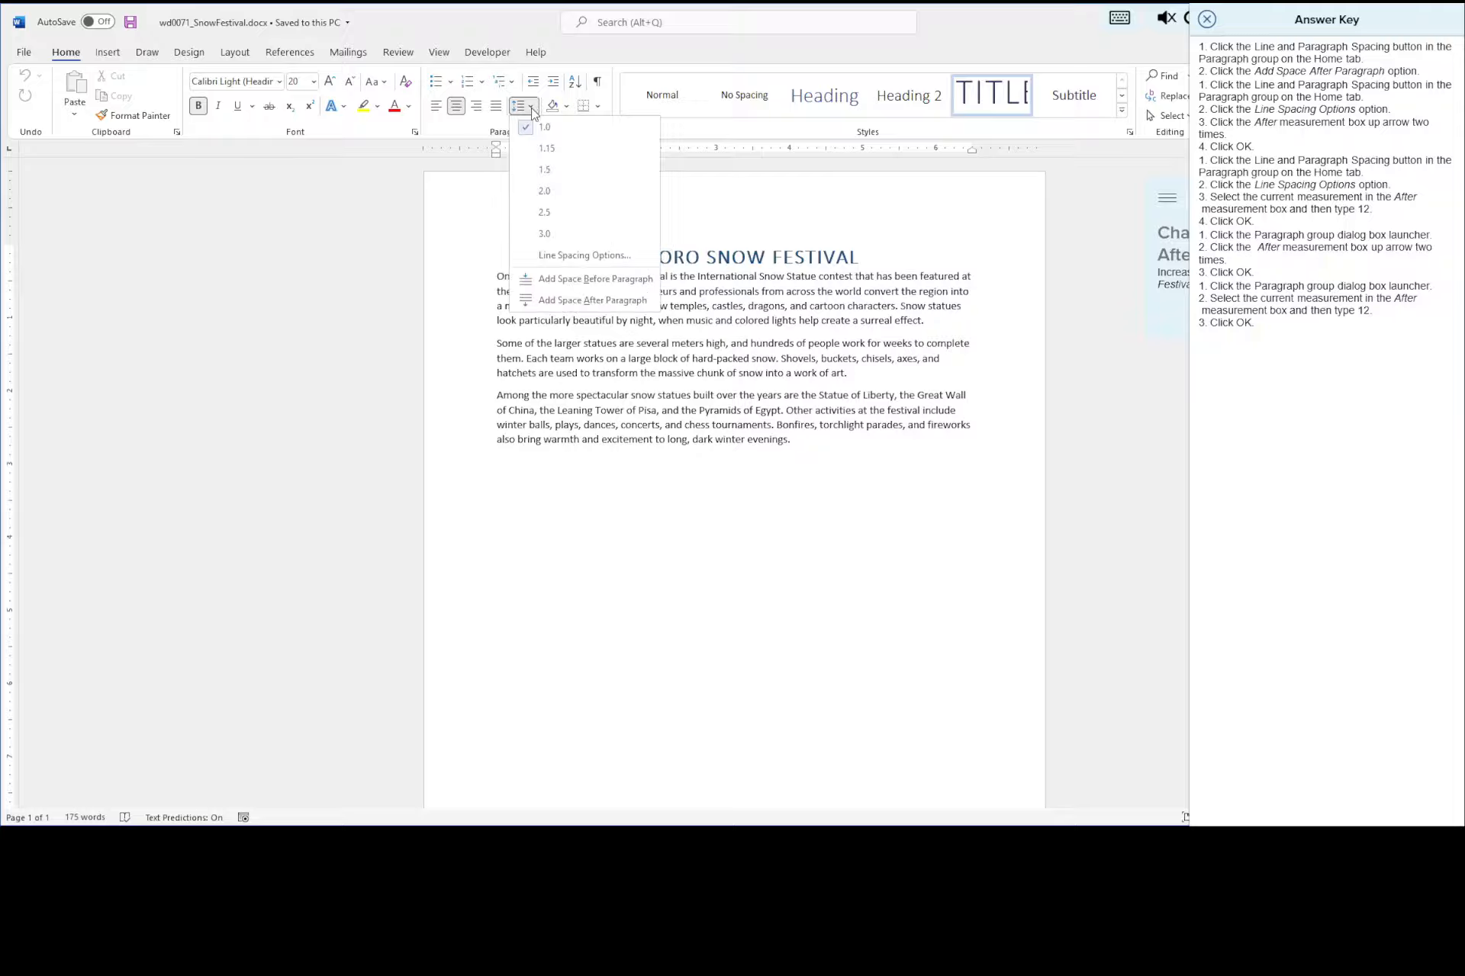
click(573, 302)
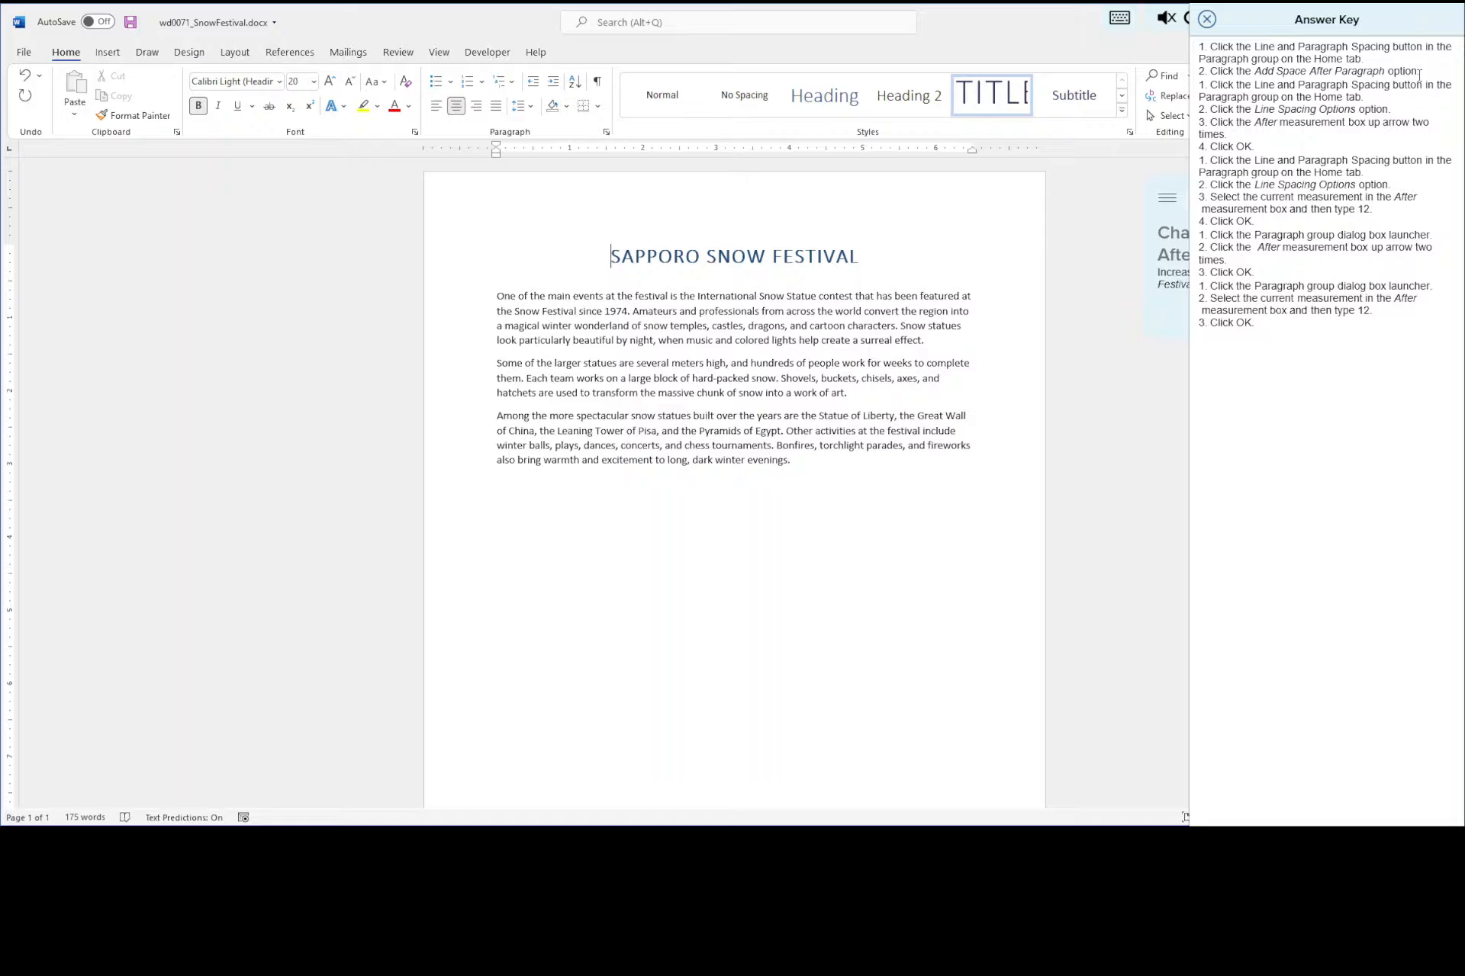
- Save the document, submit the paragraph spacing task for checking, and return to the task after reviewing the feedback
click(134, 25)
click(1206, 21)
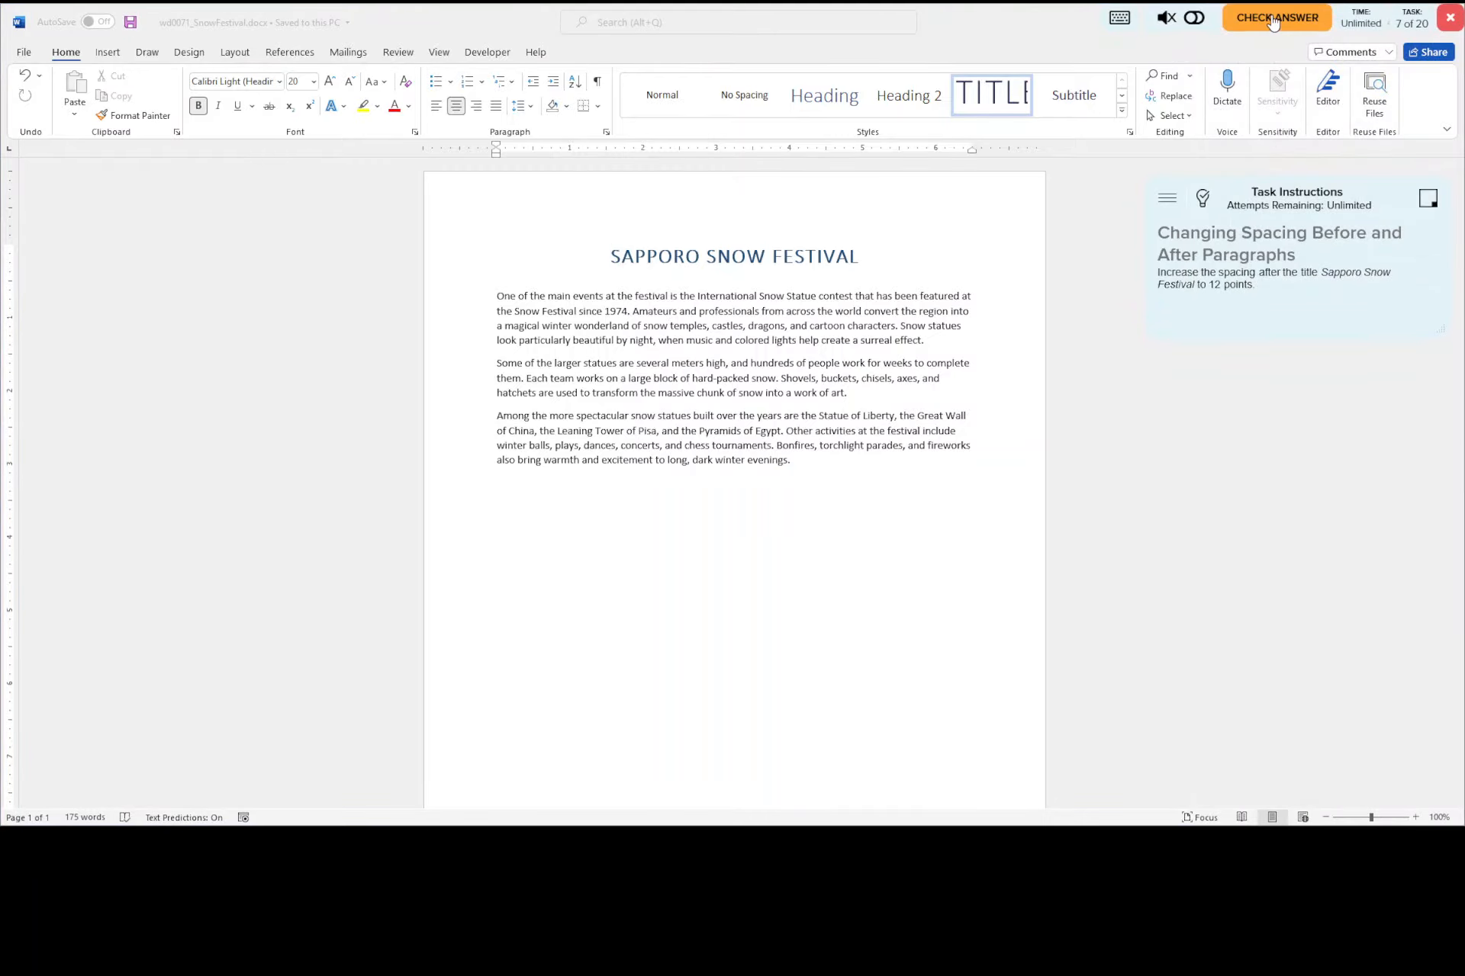
click(1264, 29)
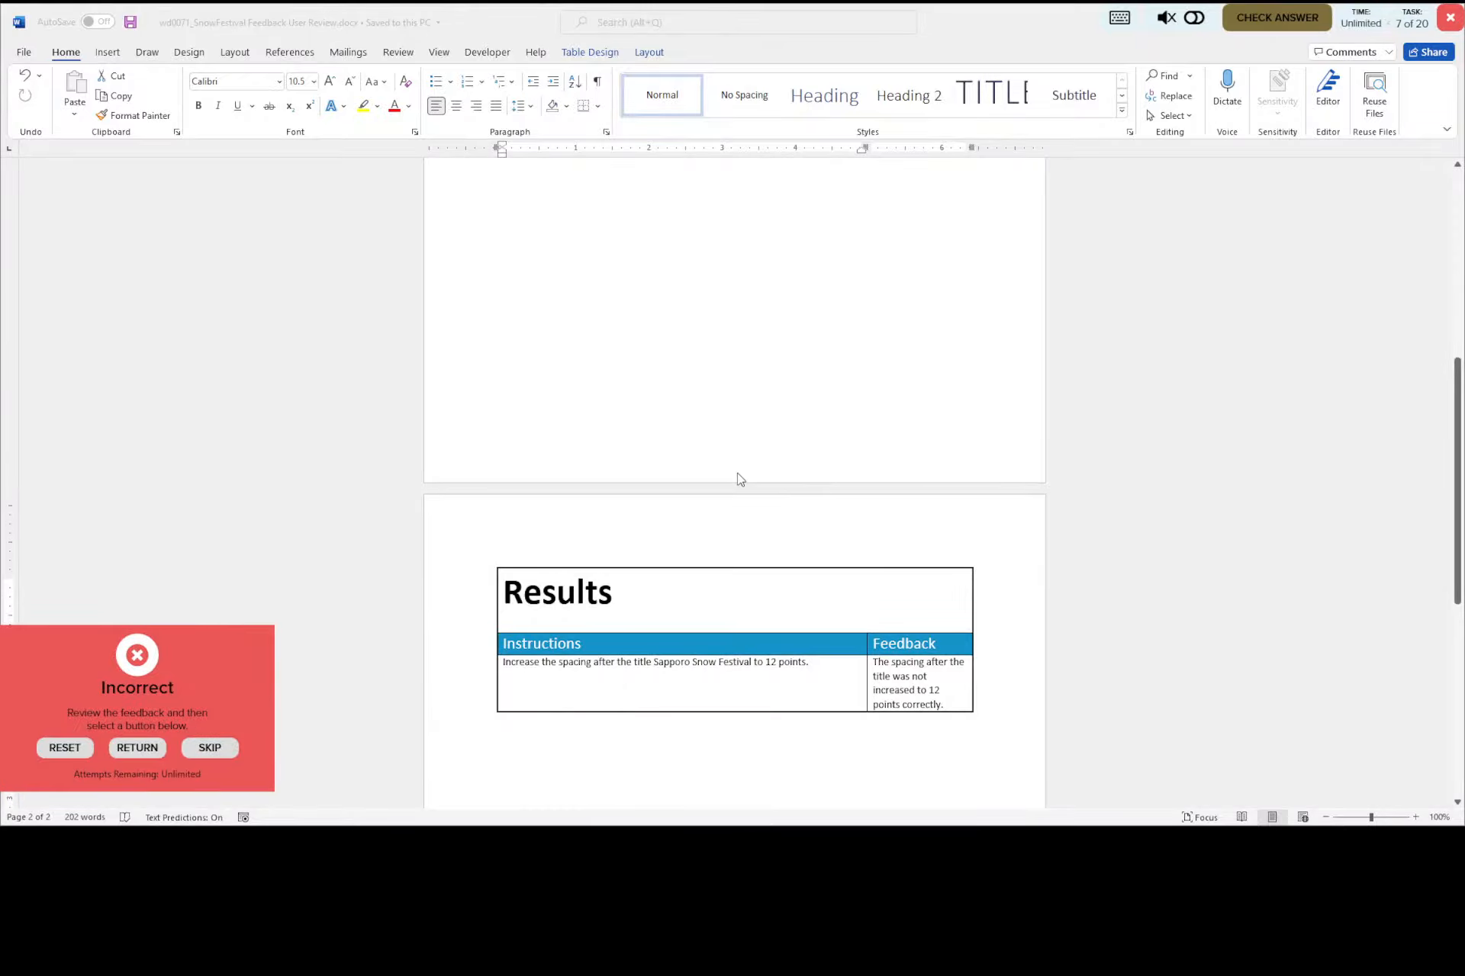
scroll(737, 479, up, 10)
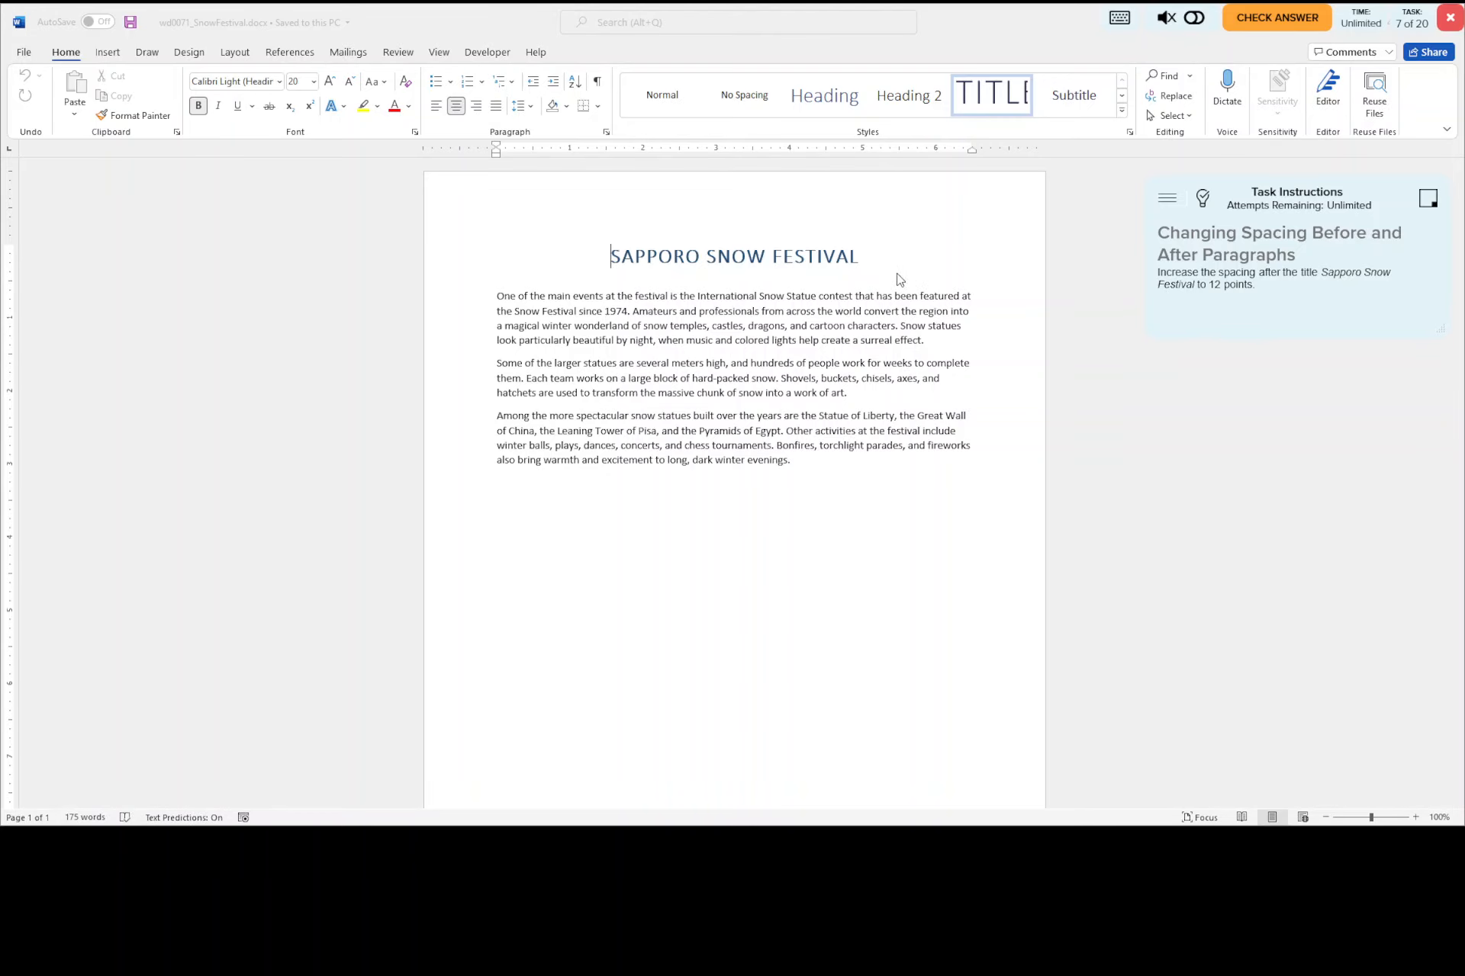
- Consult the answer key's Line Spacing Options method, and remove and re-add the preset space after the title paragraph
click(1202, 200)
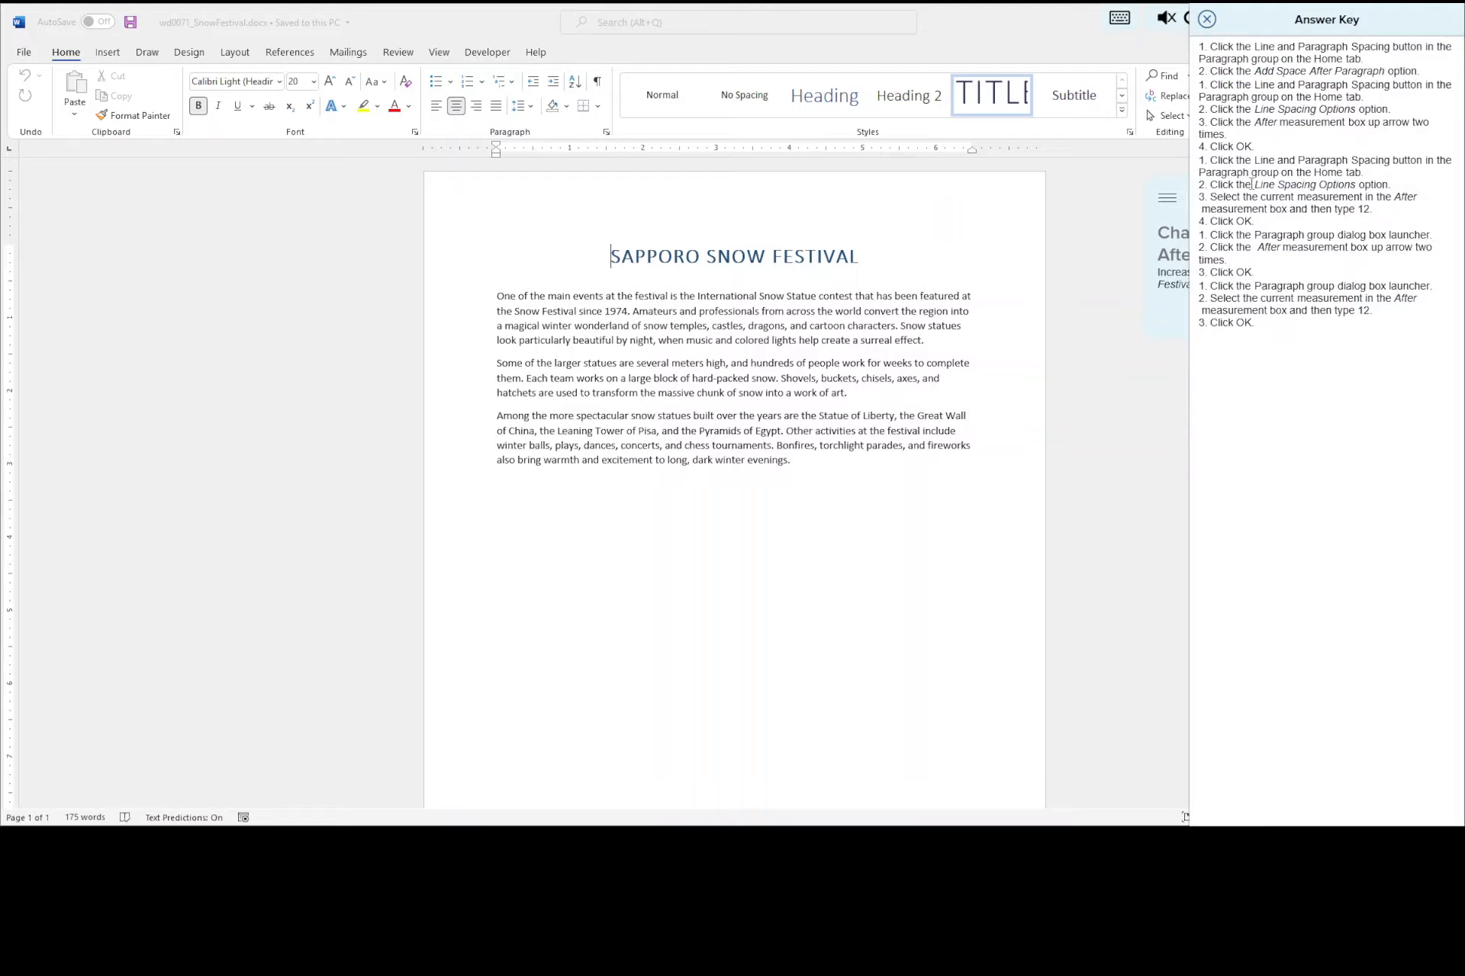
drag(1210, 161, 1402, 211)
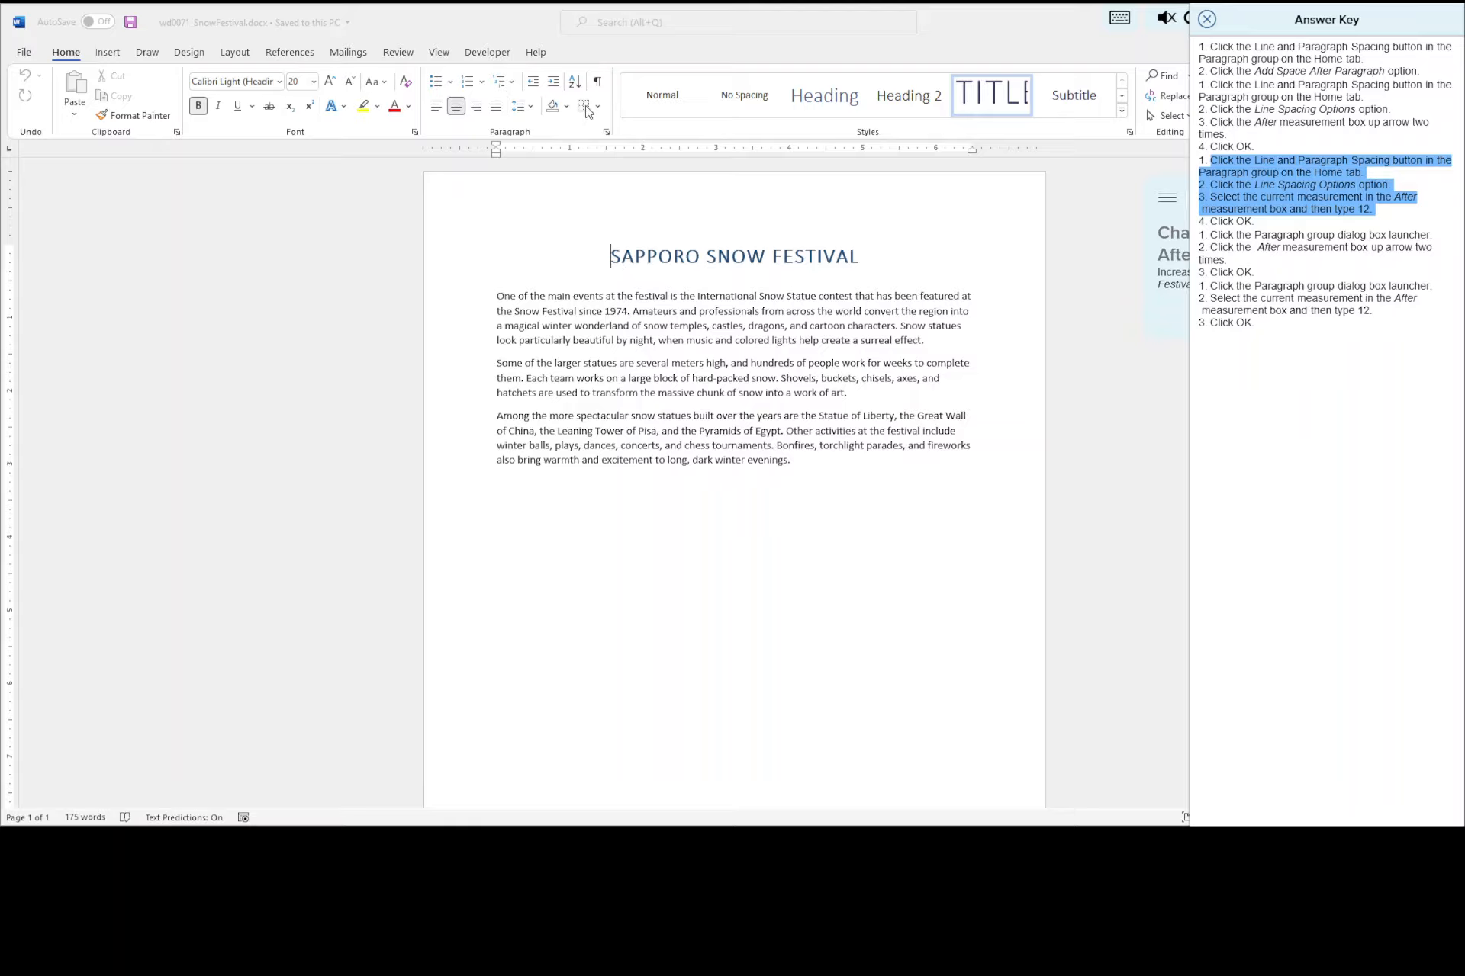
click(523, 109)
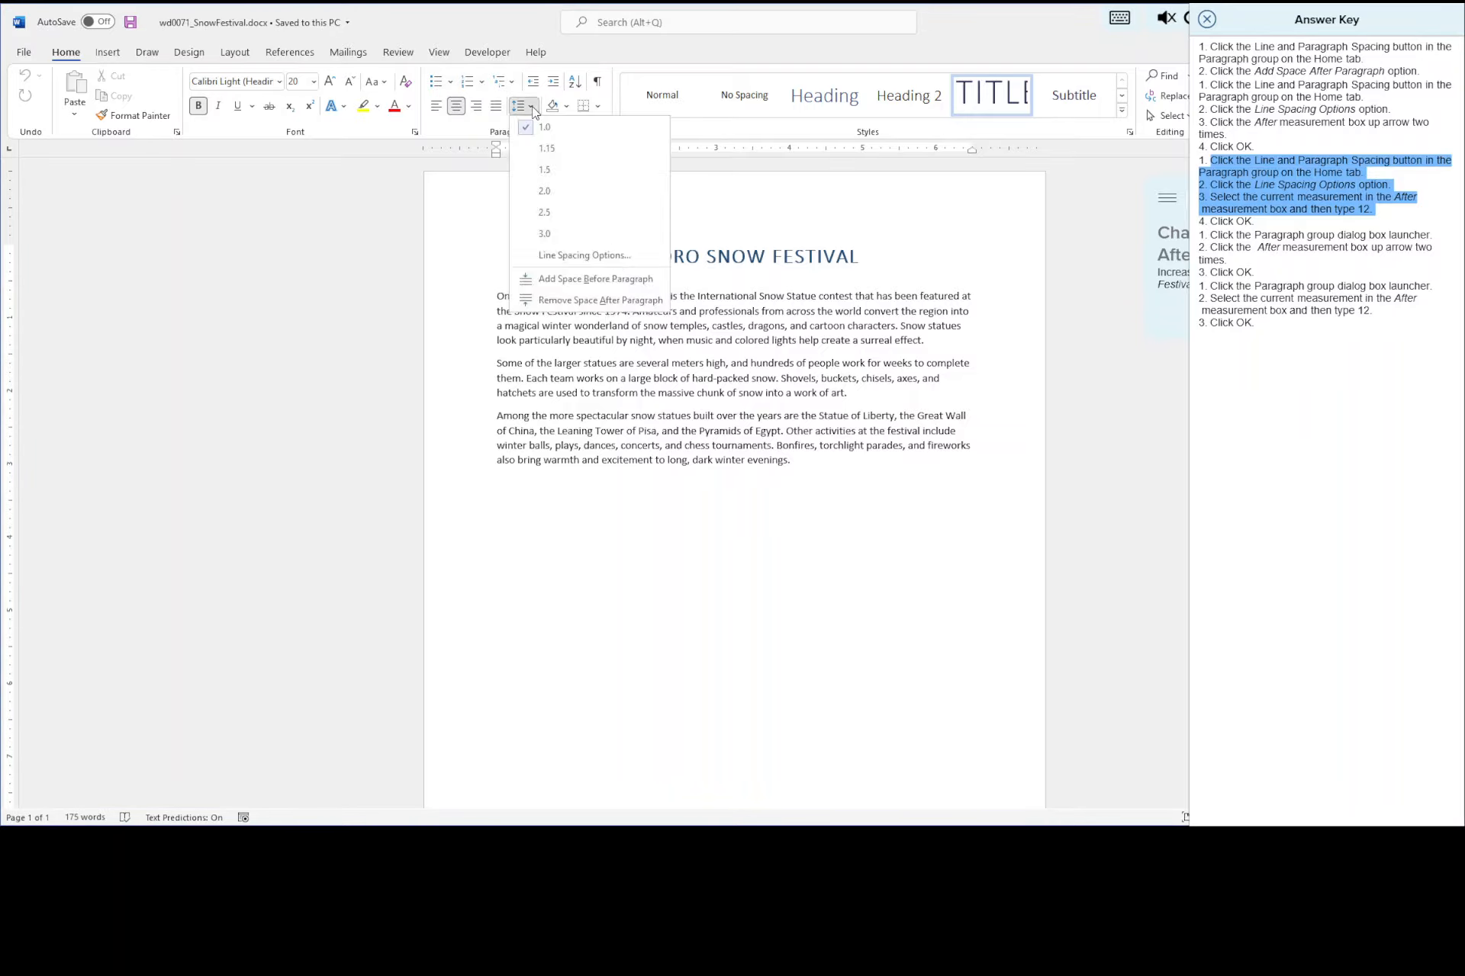
click(582, 302)
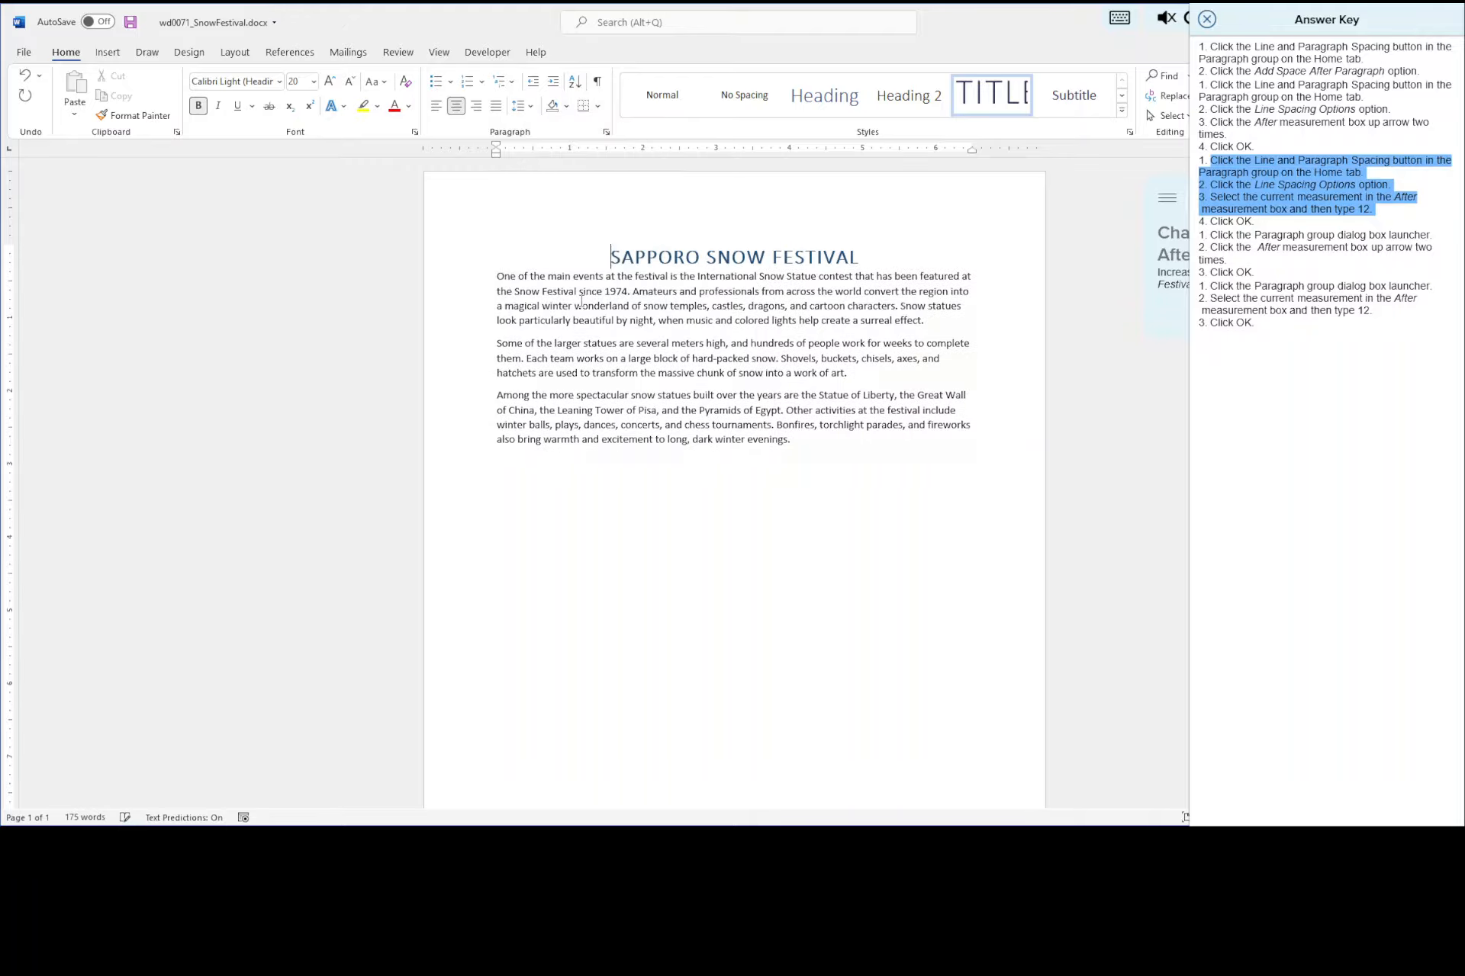
click(524, 108)
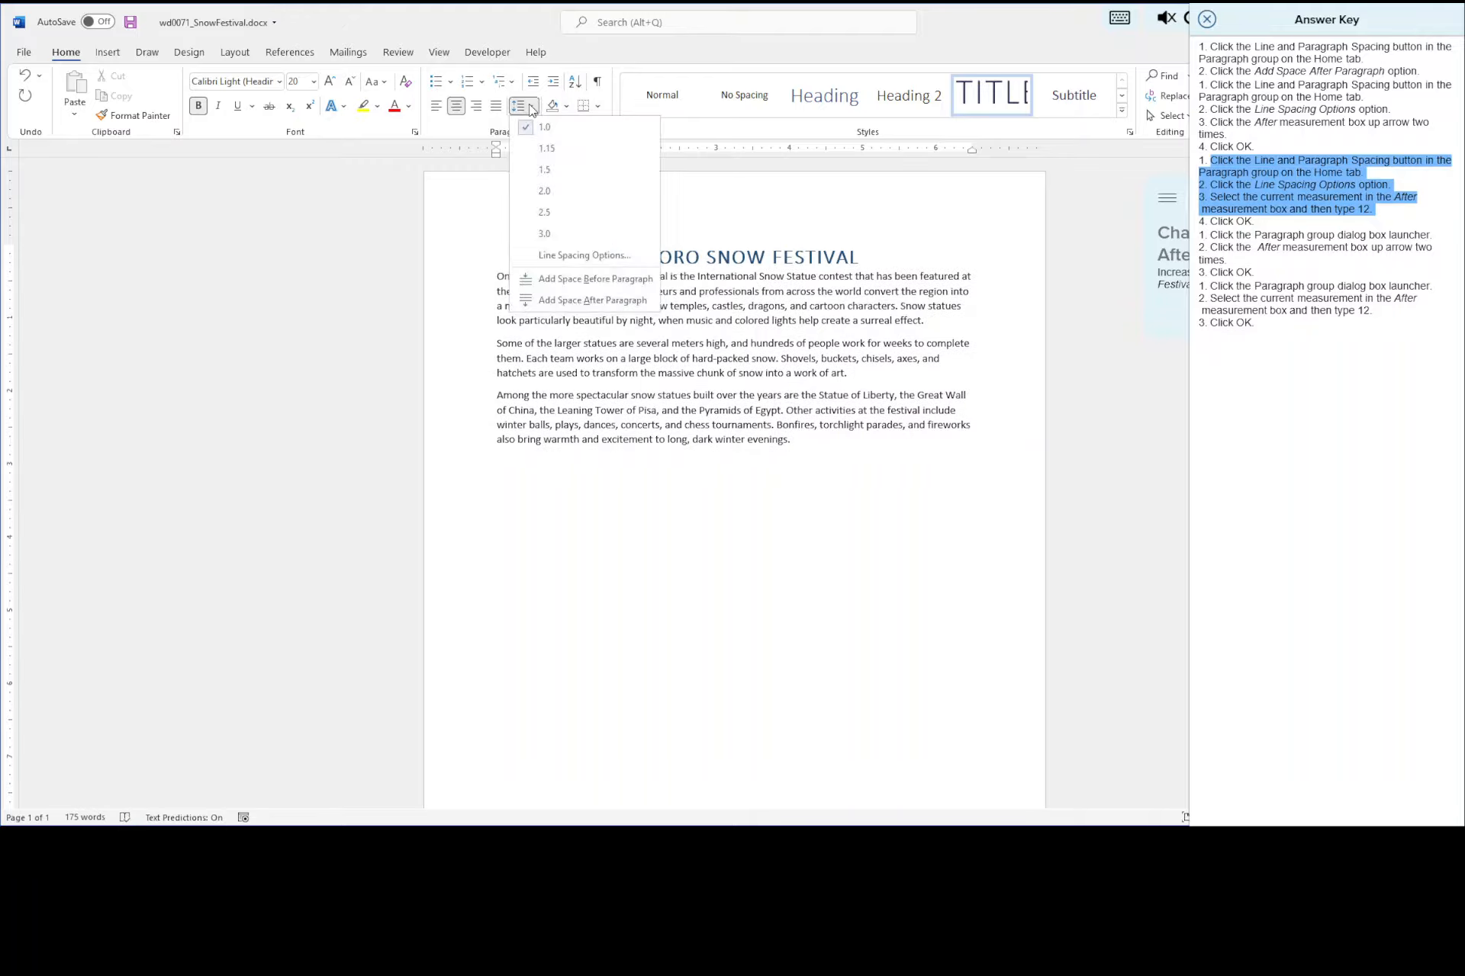
click(572, 299)
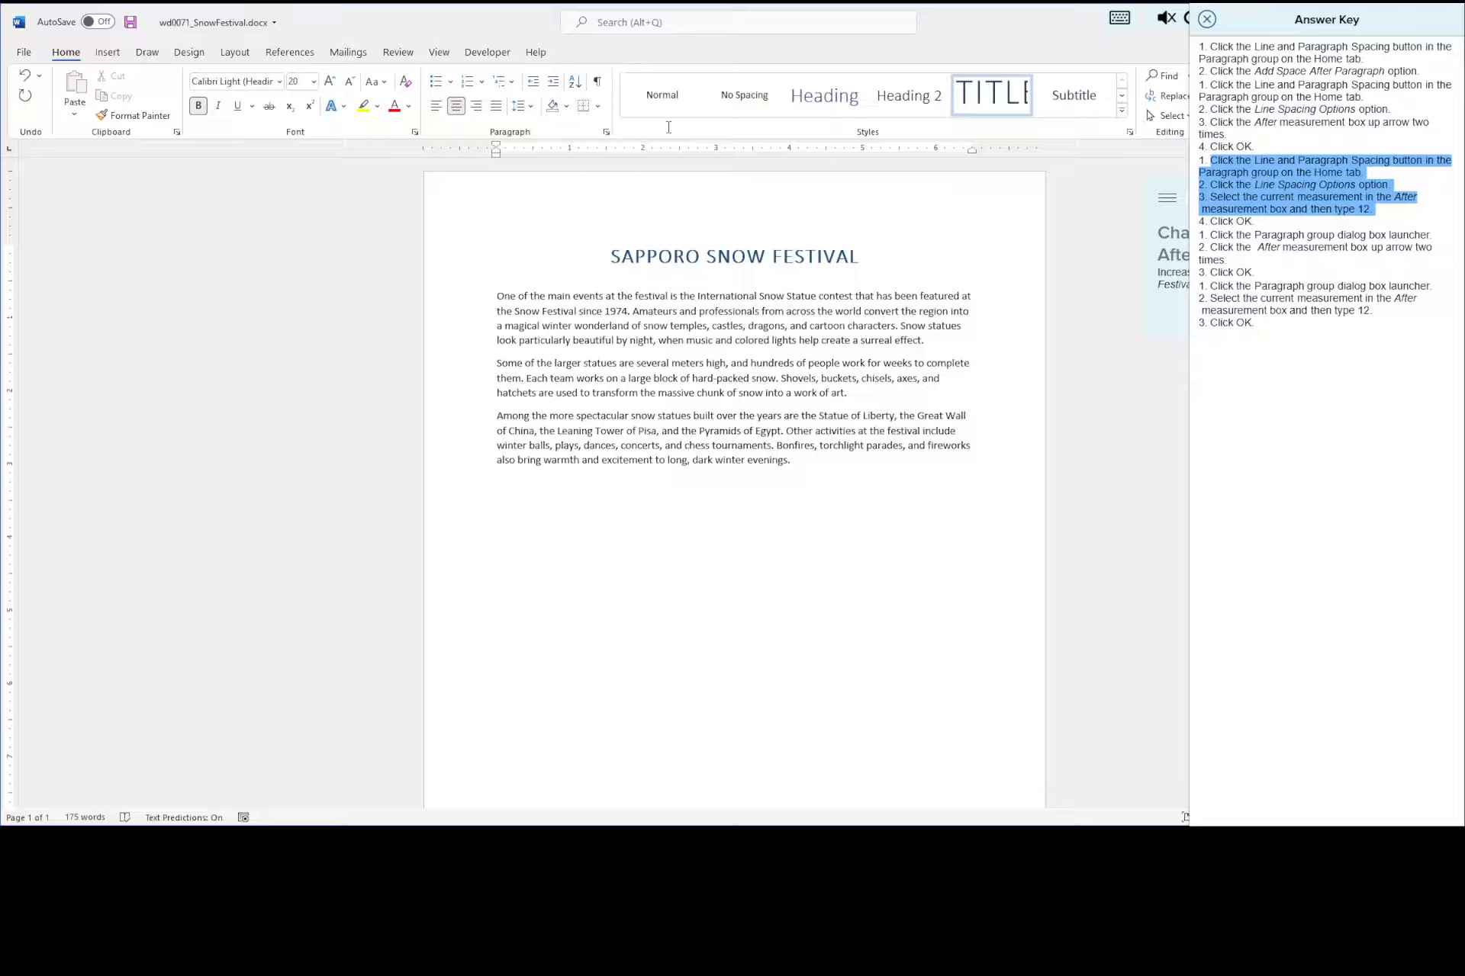
- Set the spacing after the title Sapporo Snow Festival to exactly 12 pt and recheck the value in its paragraph settings
click(529, 107)
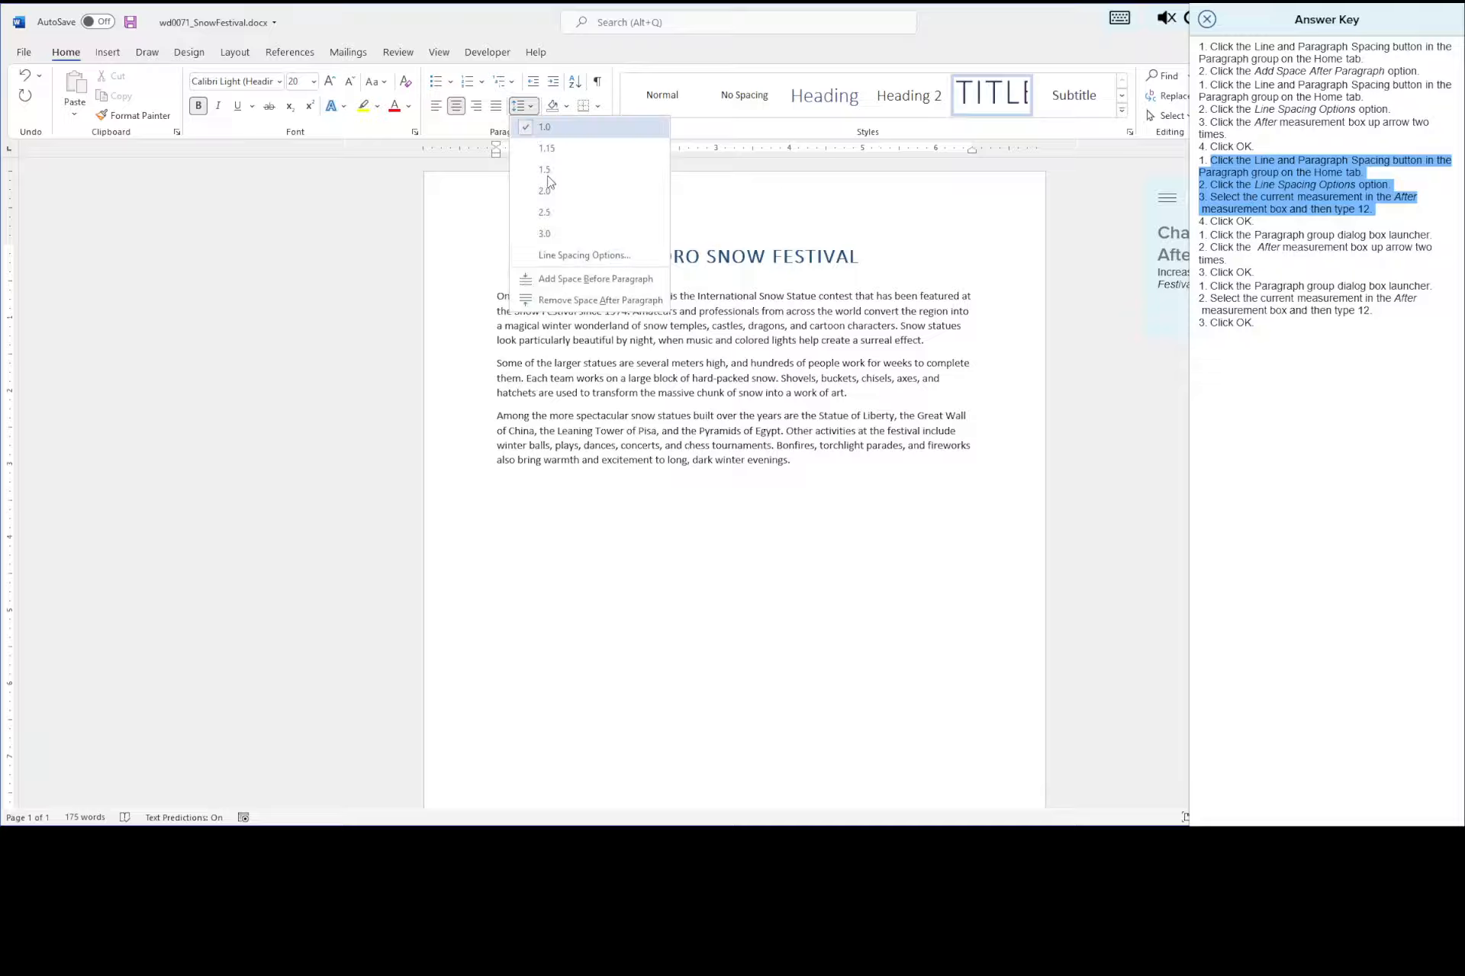
click(584, 255)
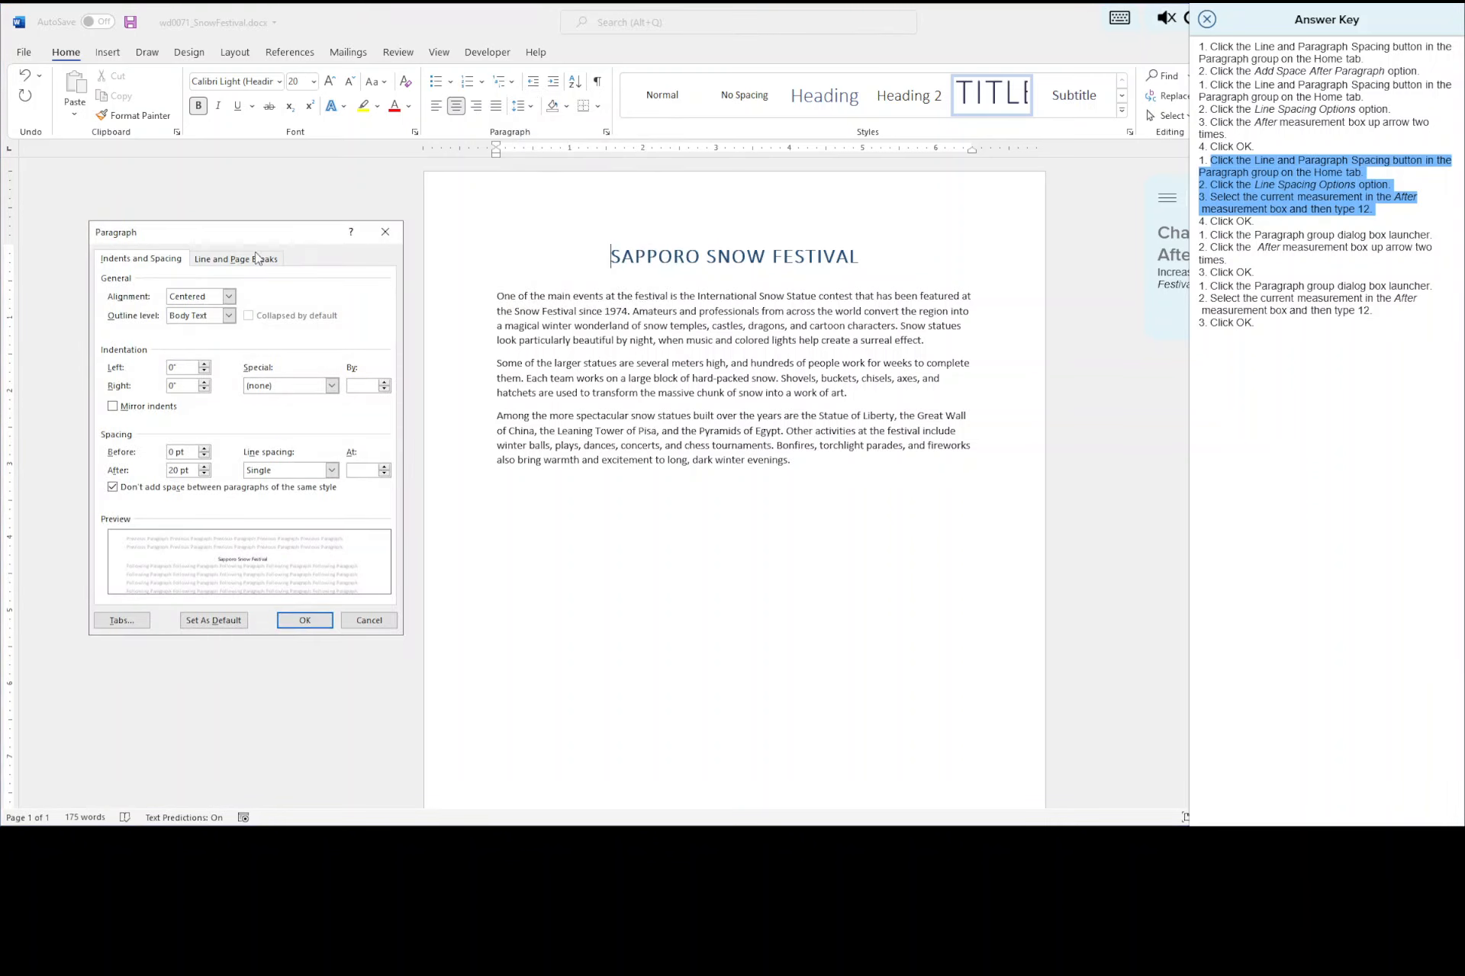
drag(219, 231, 311, 205)
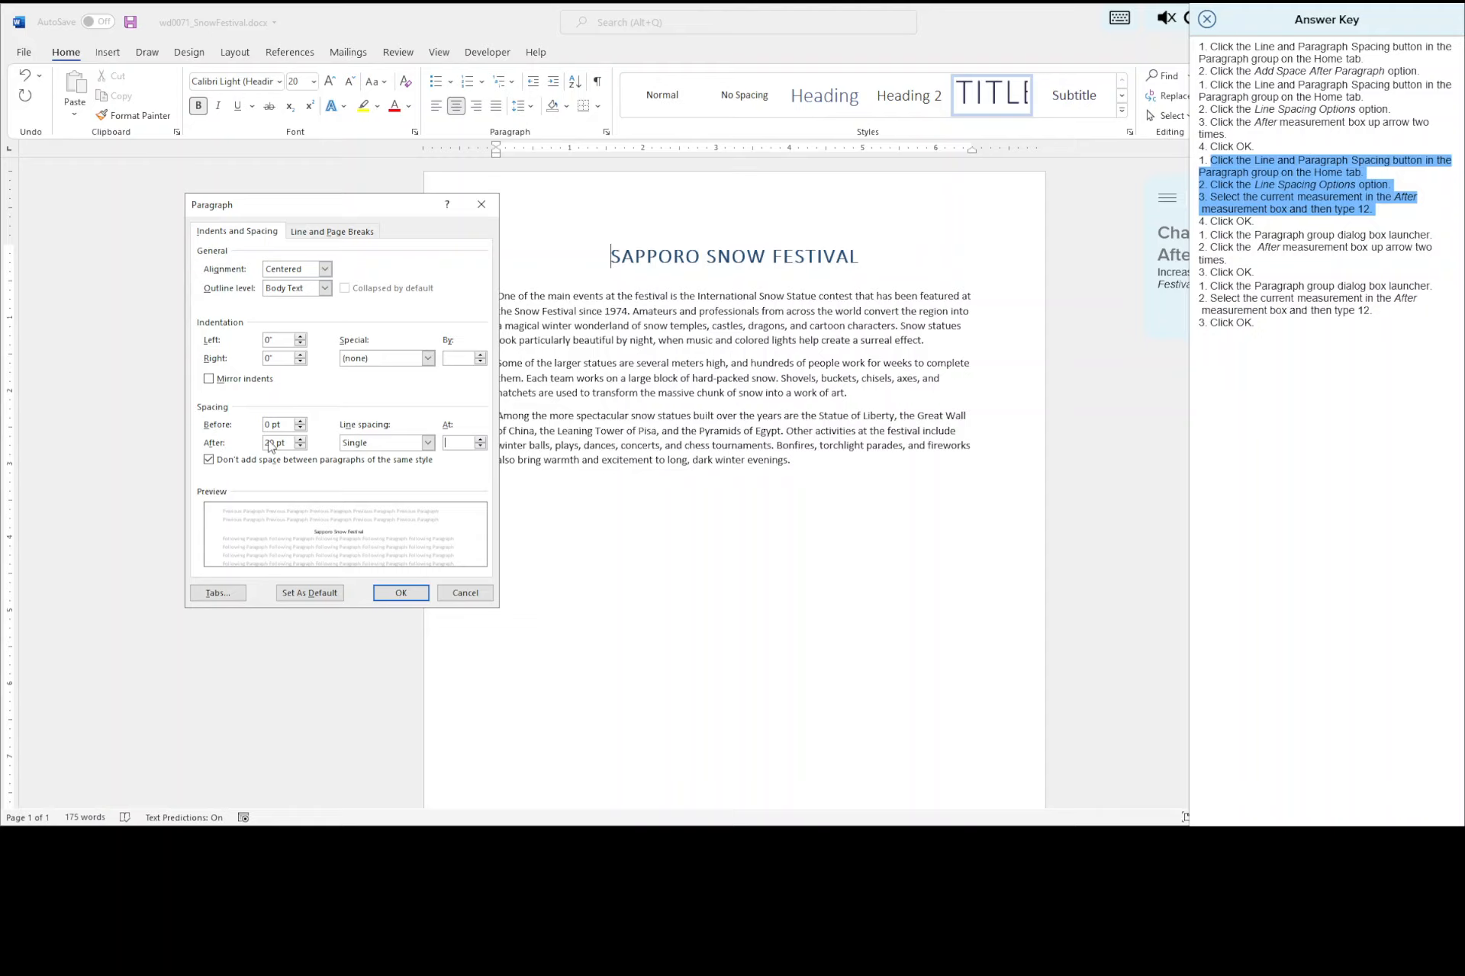
drag(277, 442, 262, 442)
text(12)
key(Return)
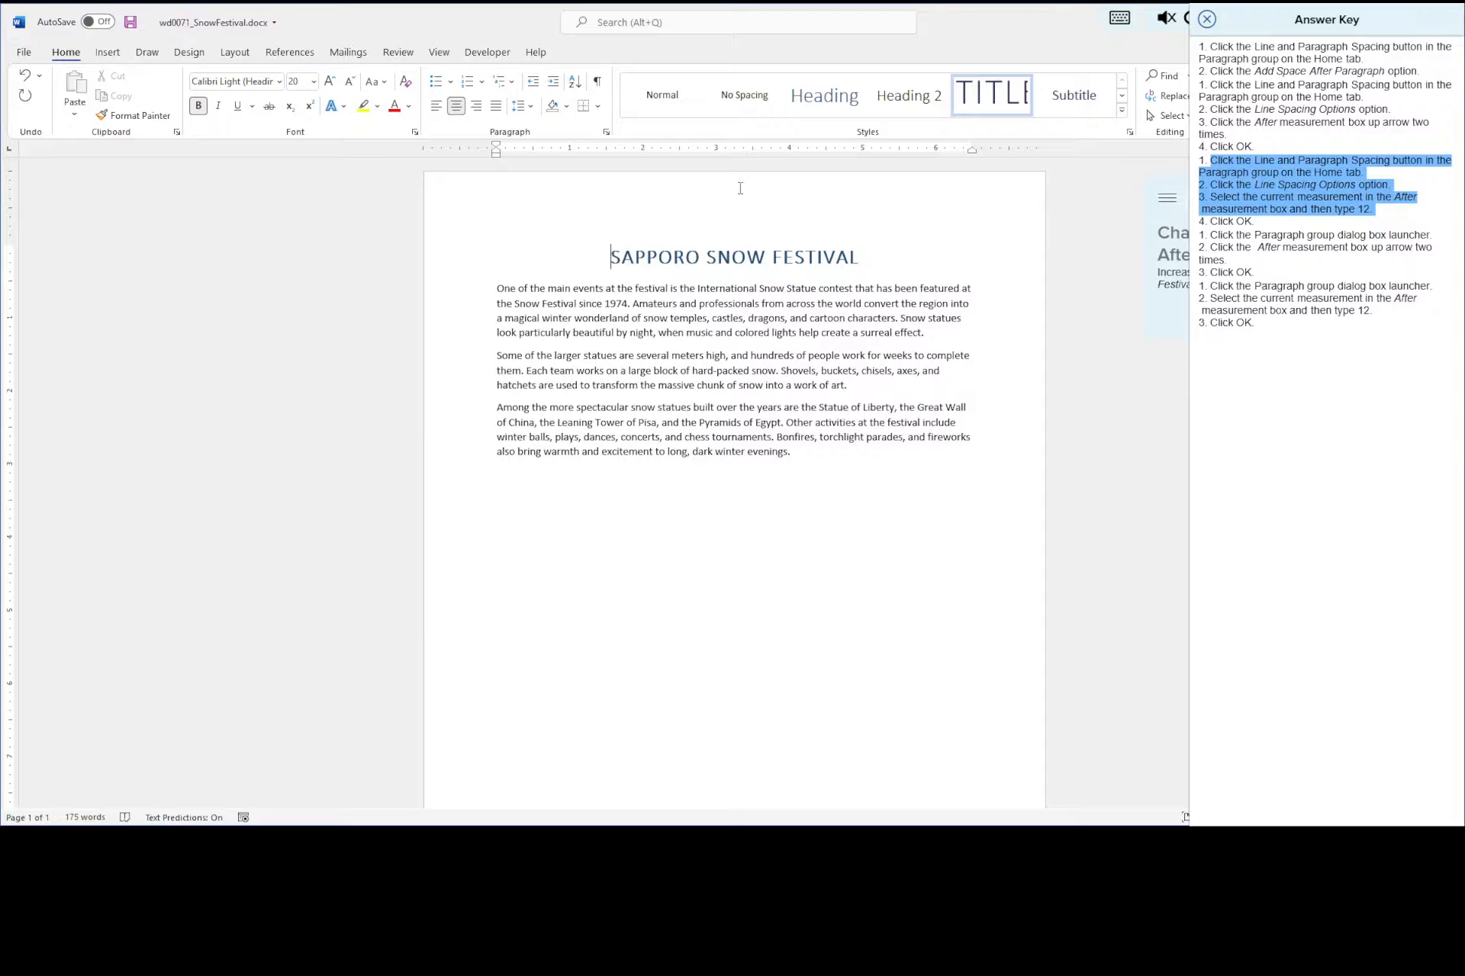
click(519, 105)
click(564, 255)
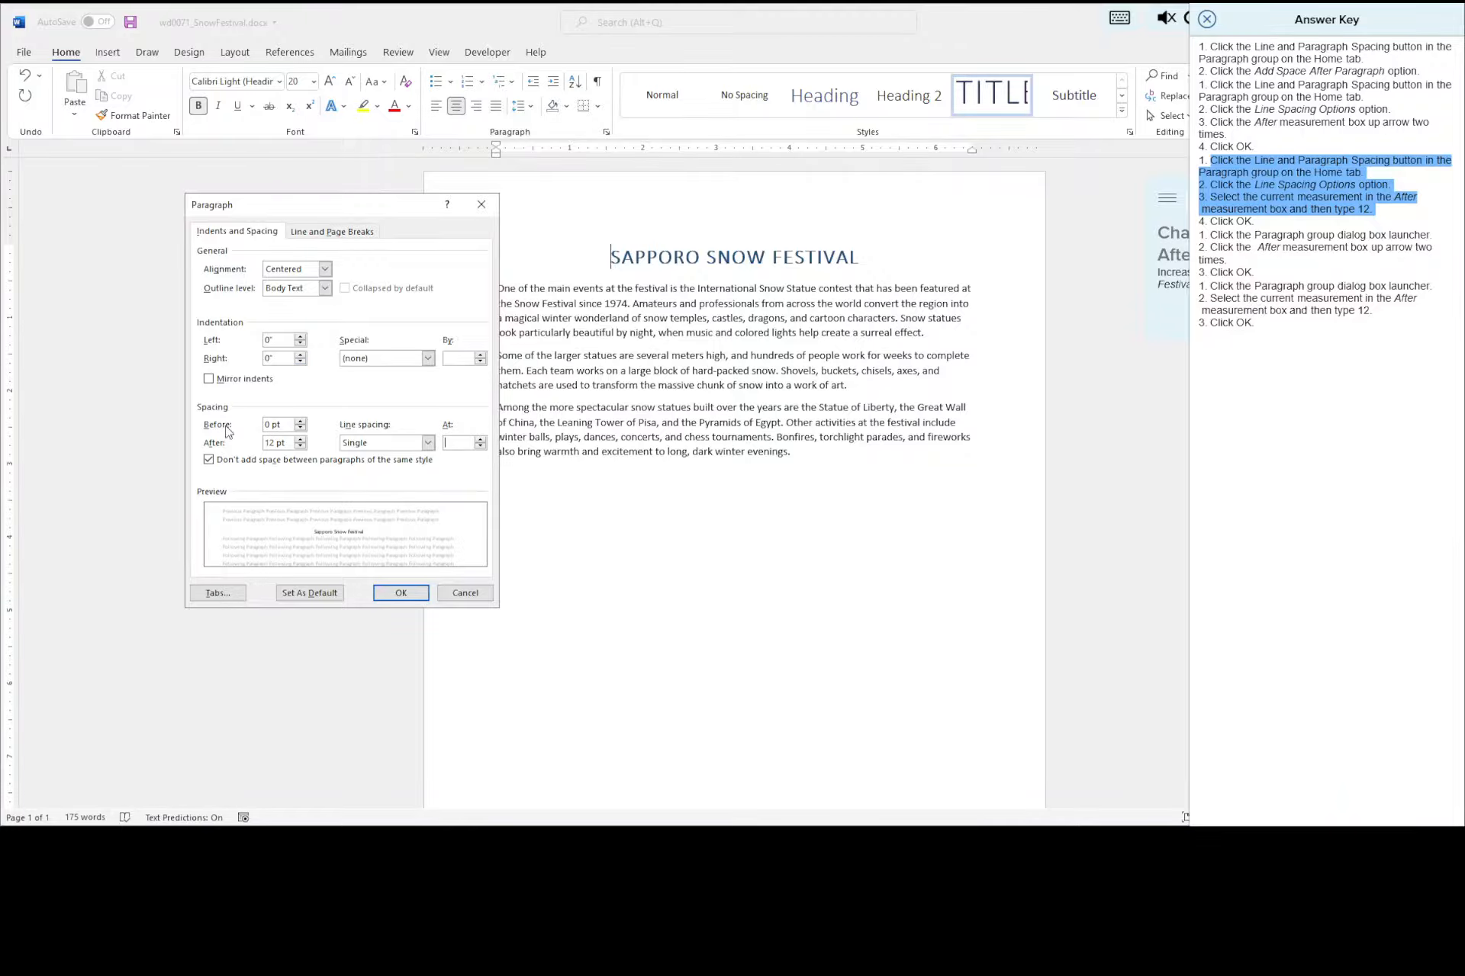
click(400, 593)
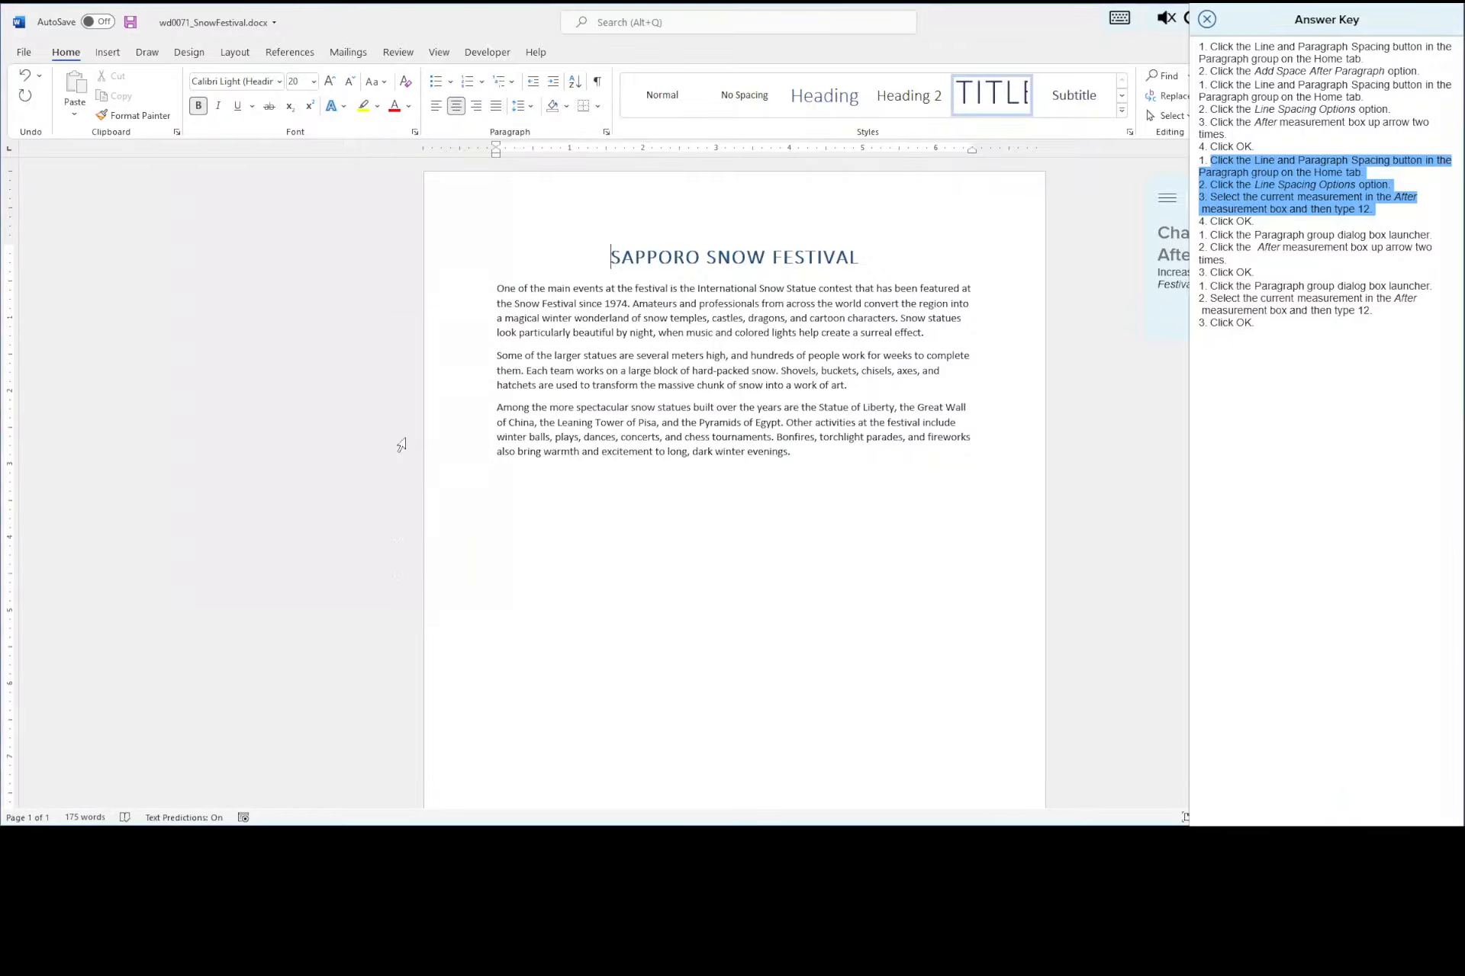
- Close the answer key, save the document and submit the corrected paragraph spacing task for checking
click(1207, 21)
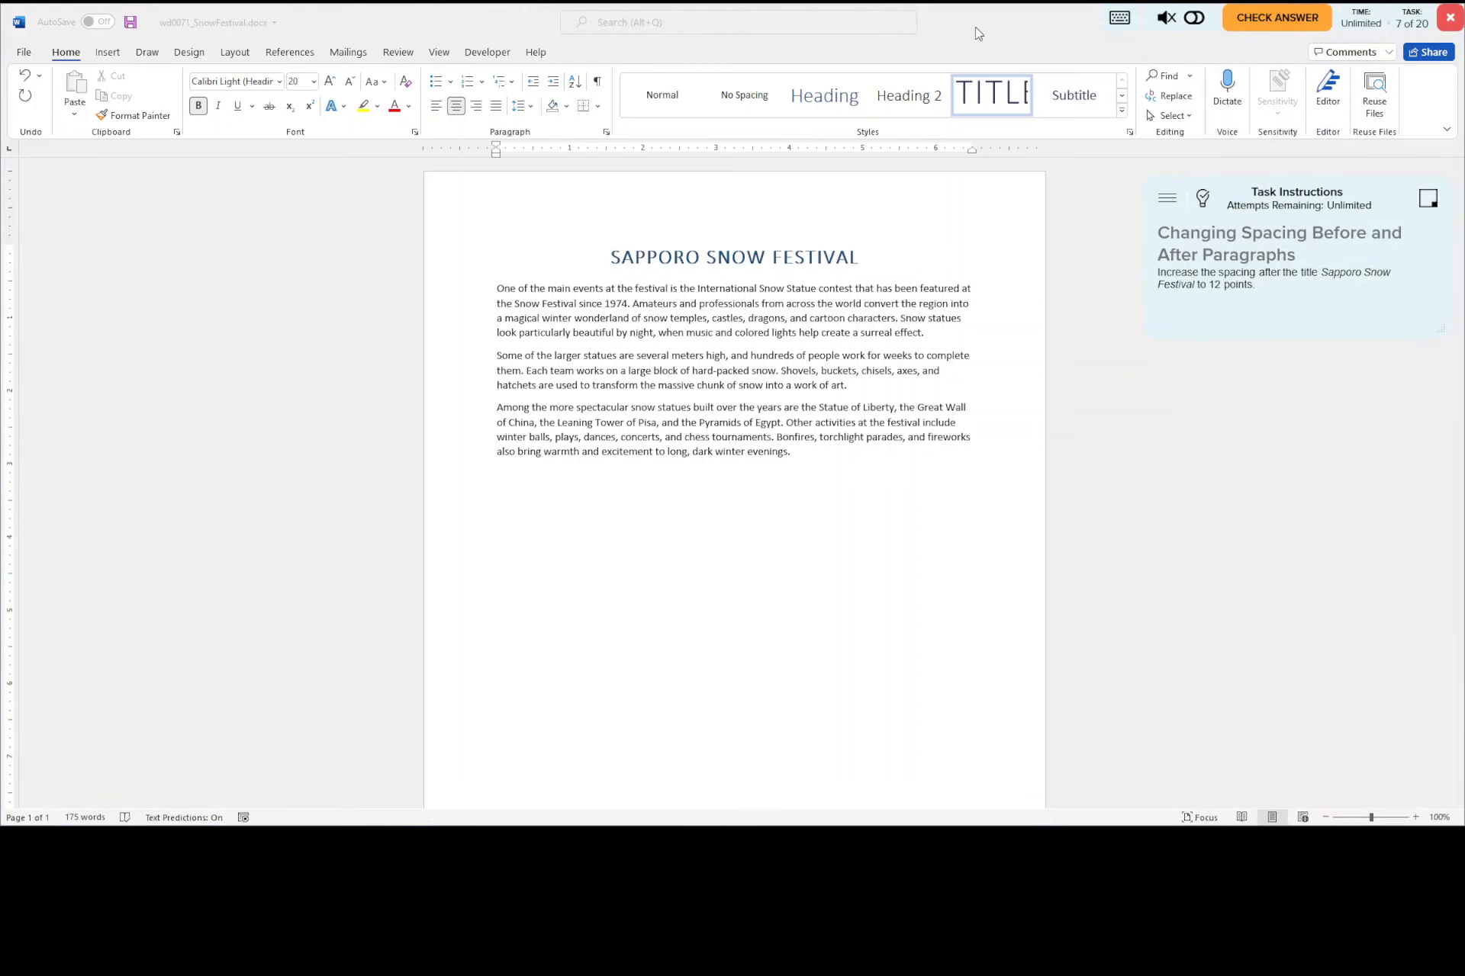
click(132, 25)
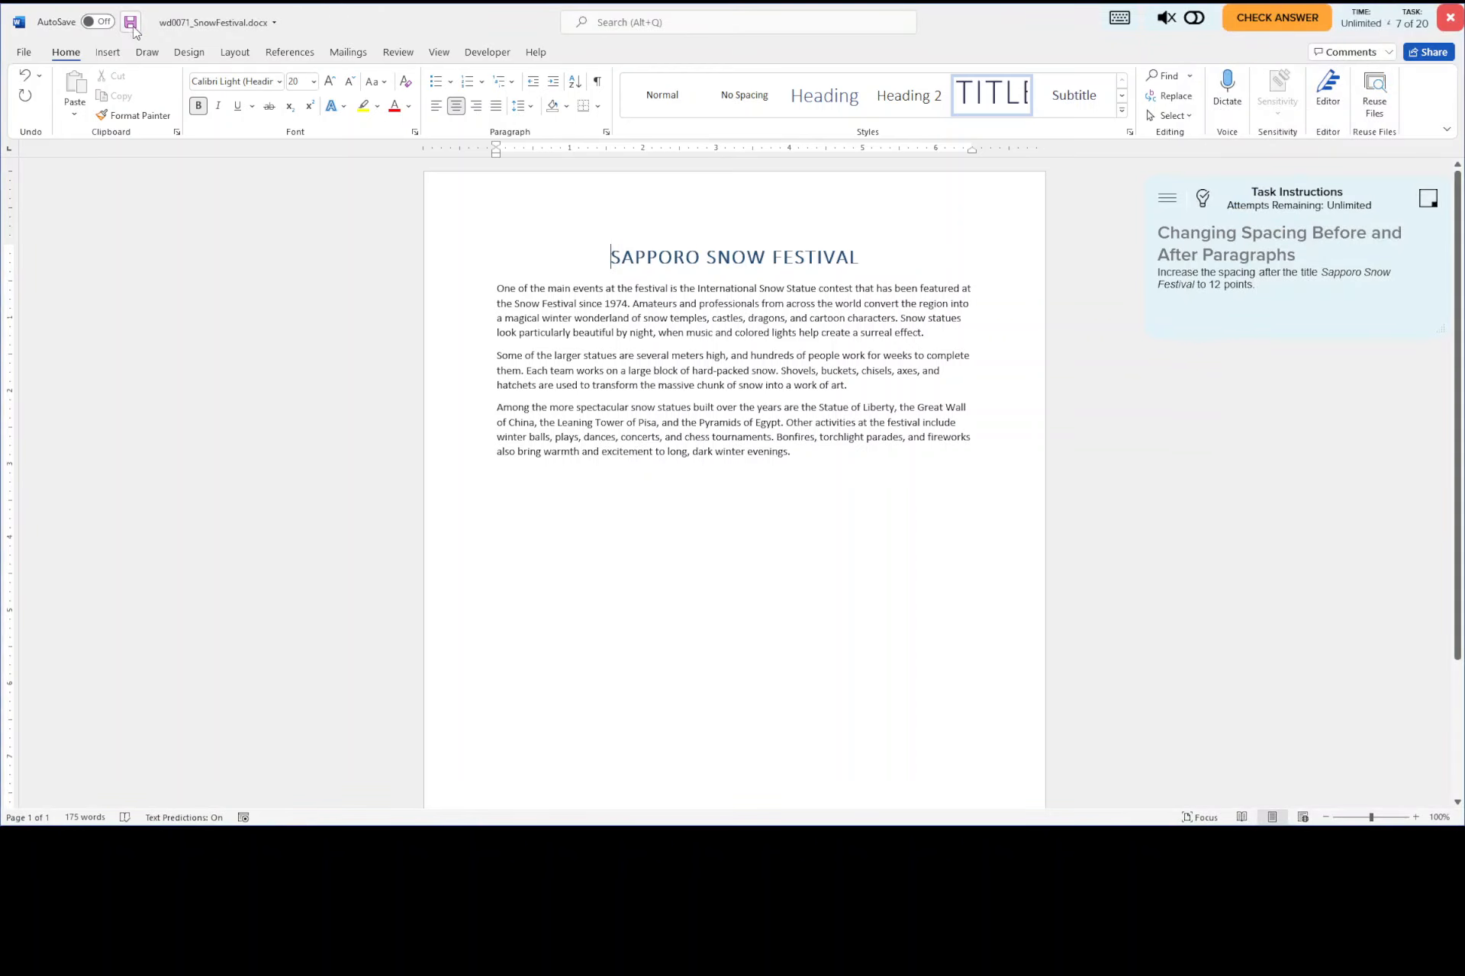
click(1271, 23)
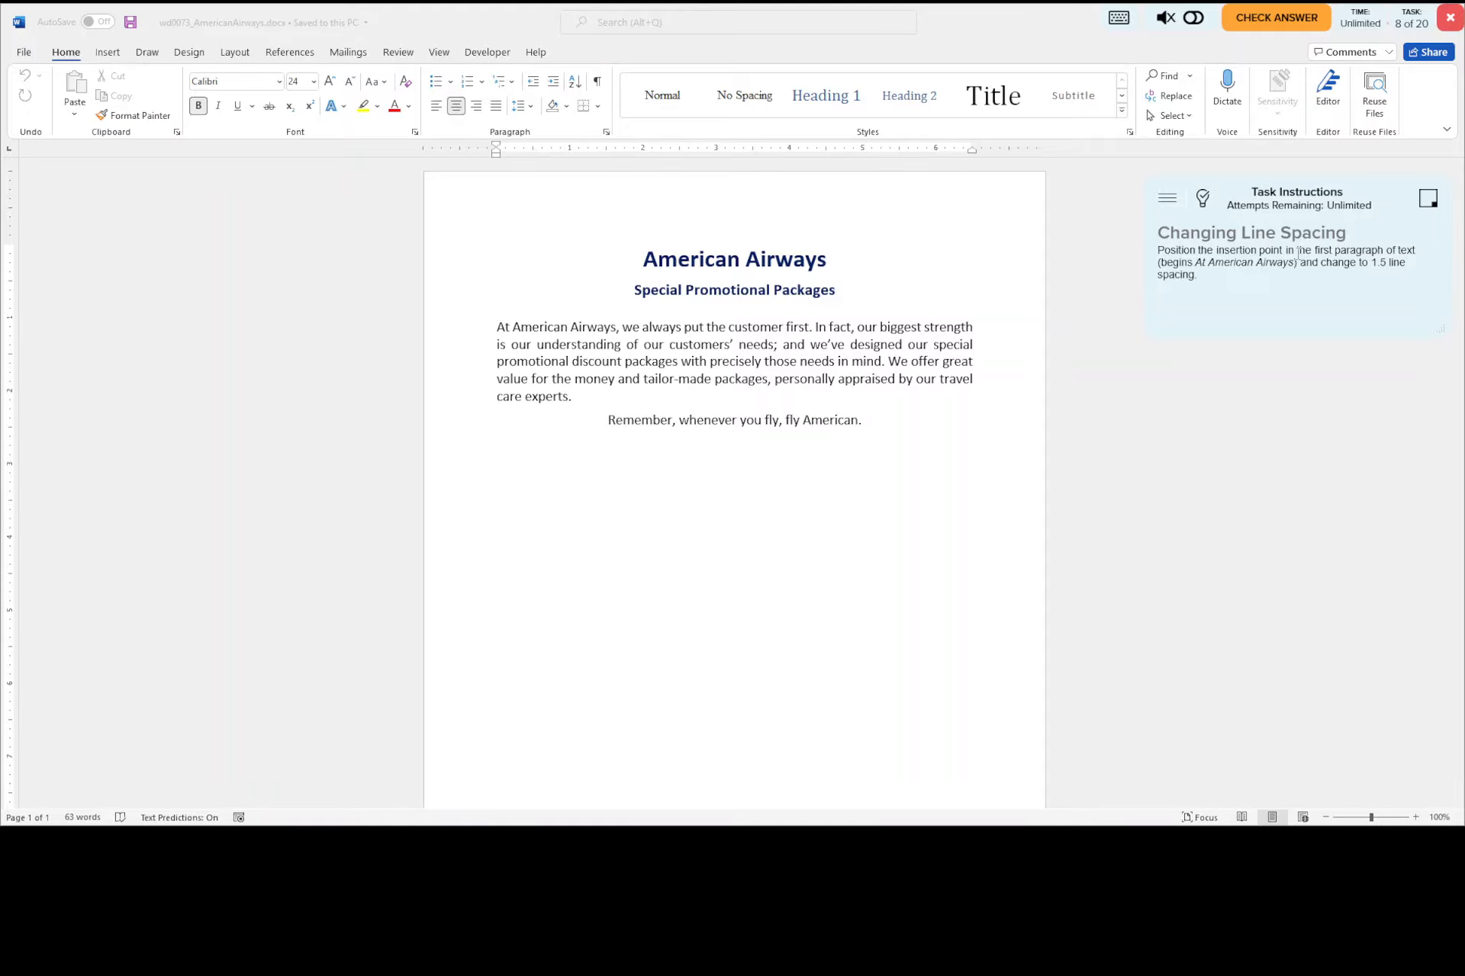
- Change the first paragraph, beginning At American Airways, to 1.5 line spacing and submit the saved document for checking
click(556, 333)
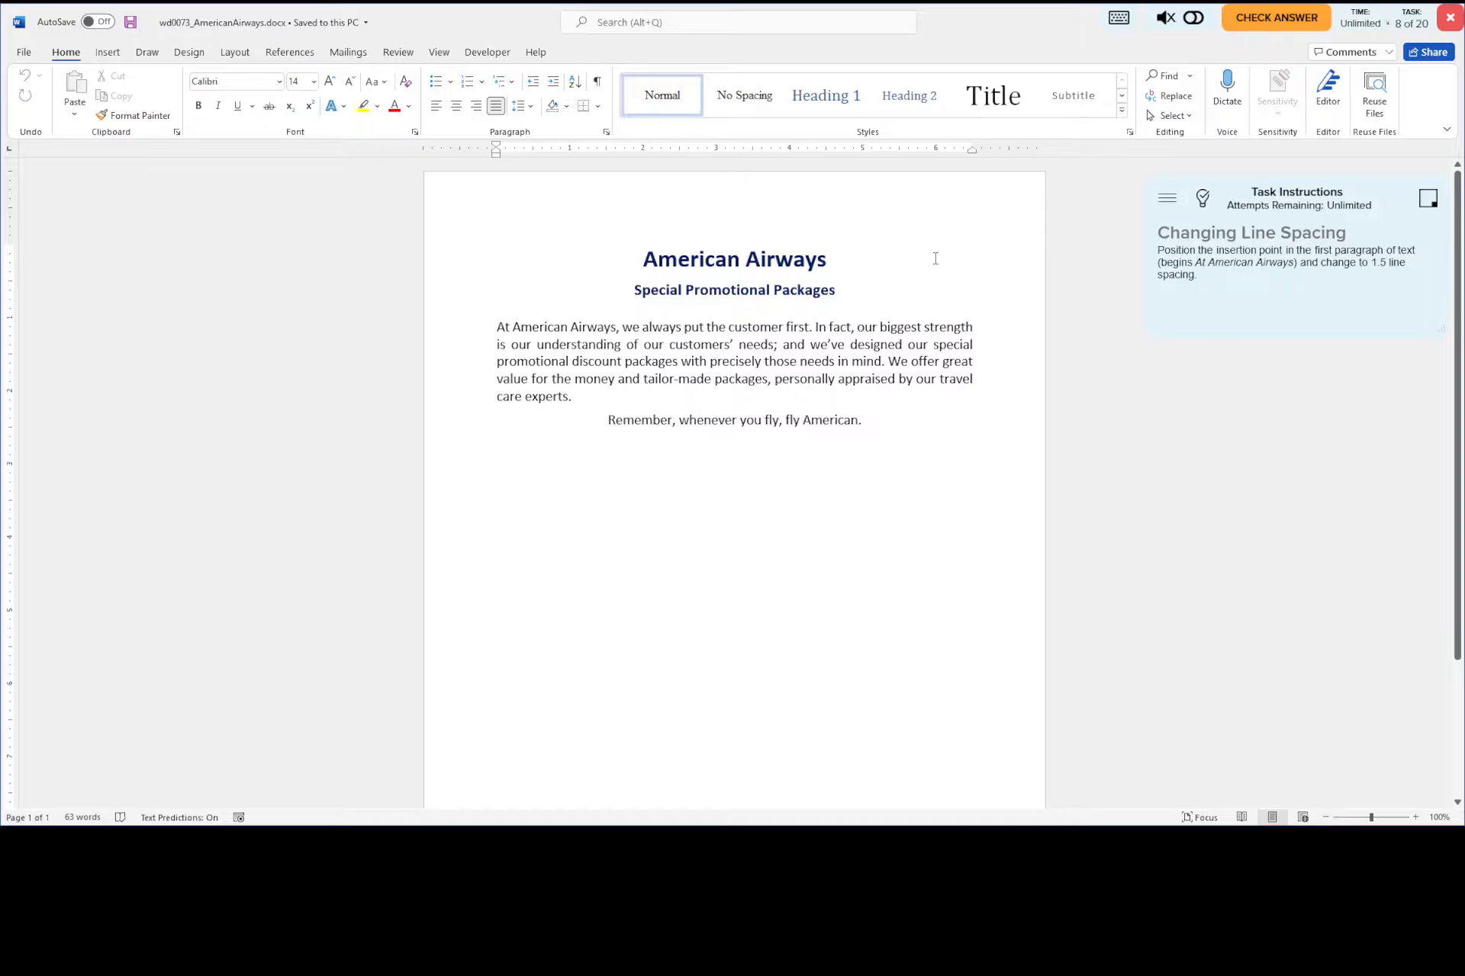
click(536, 112)
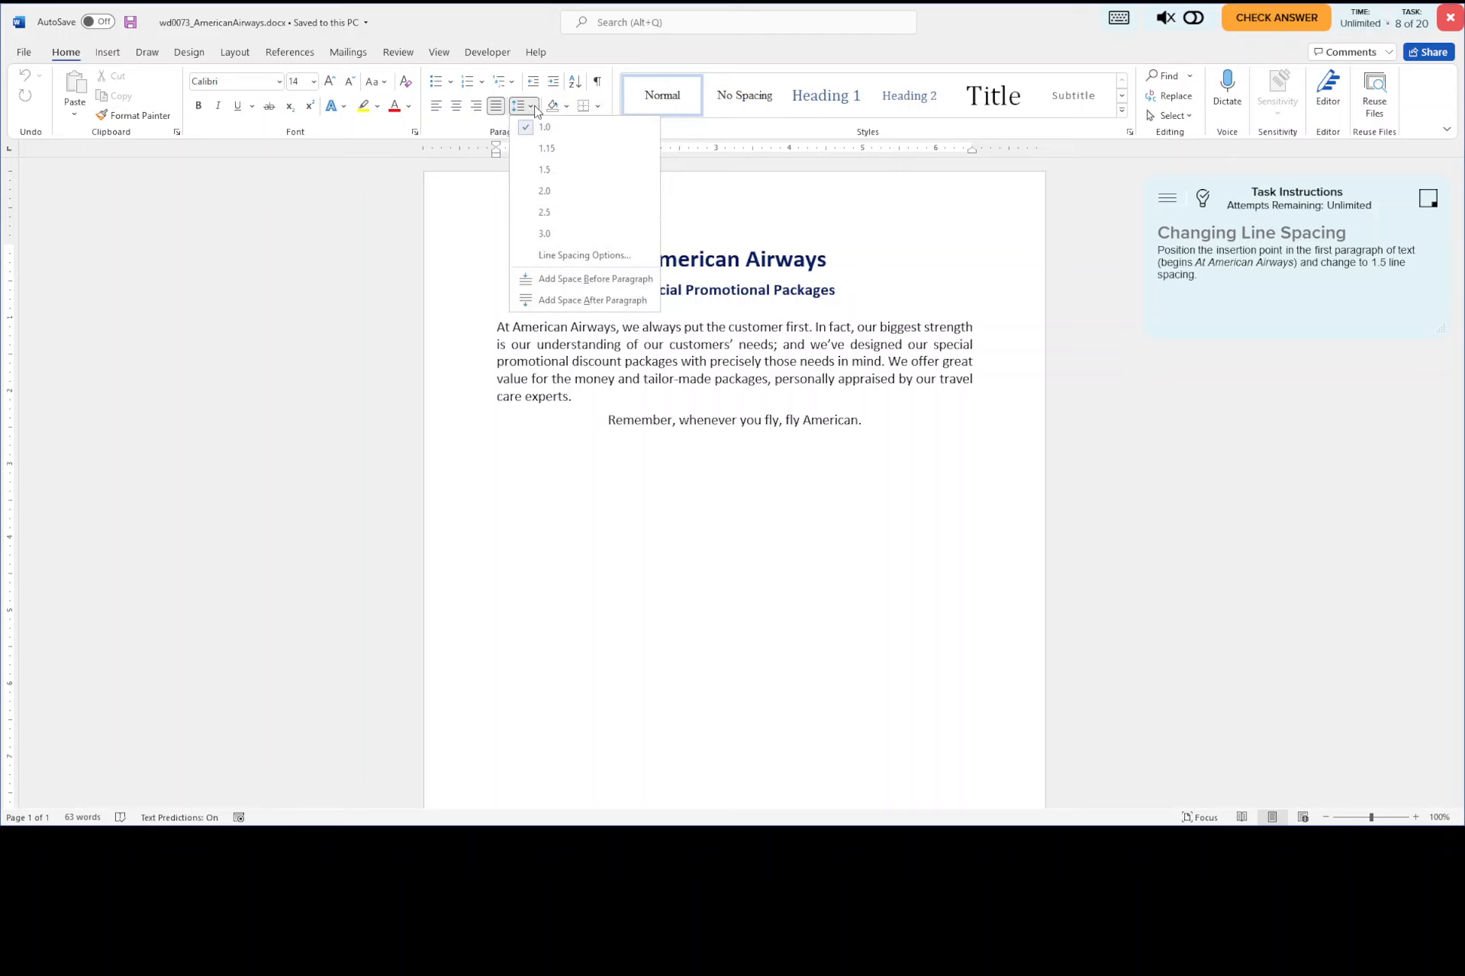
click(552, 171)
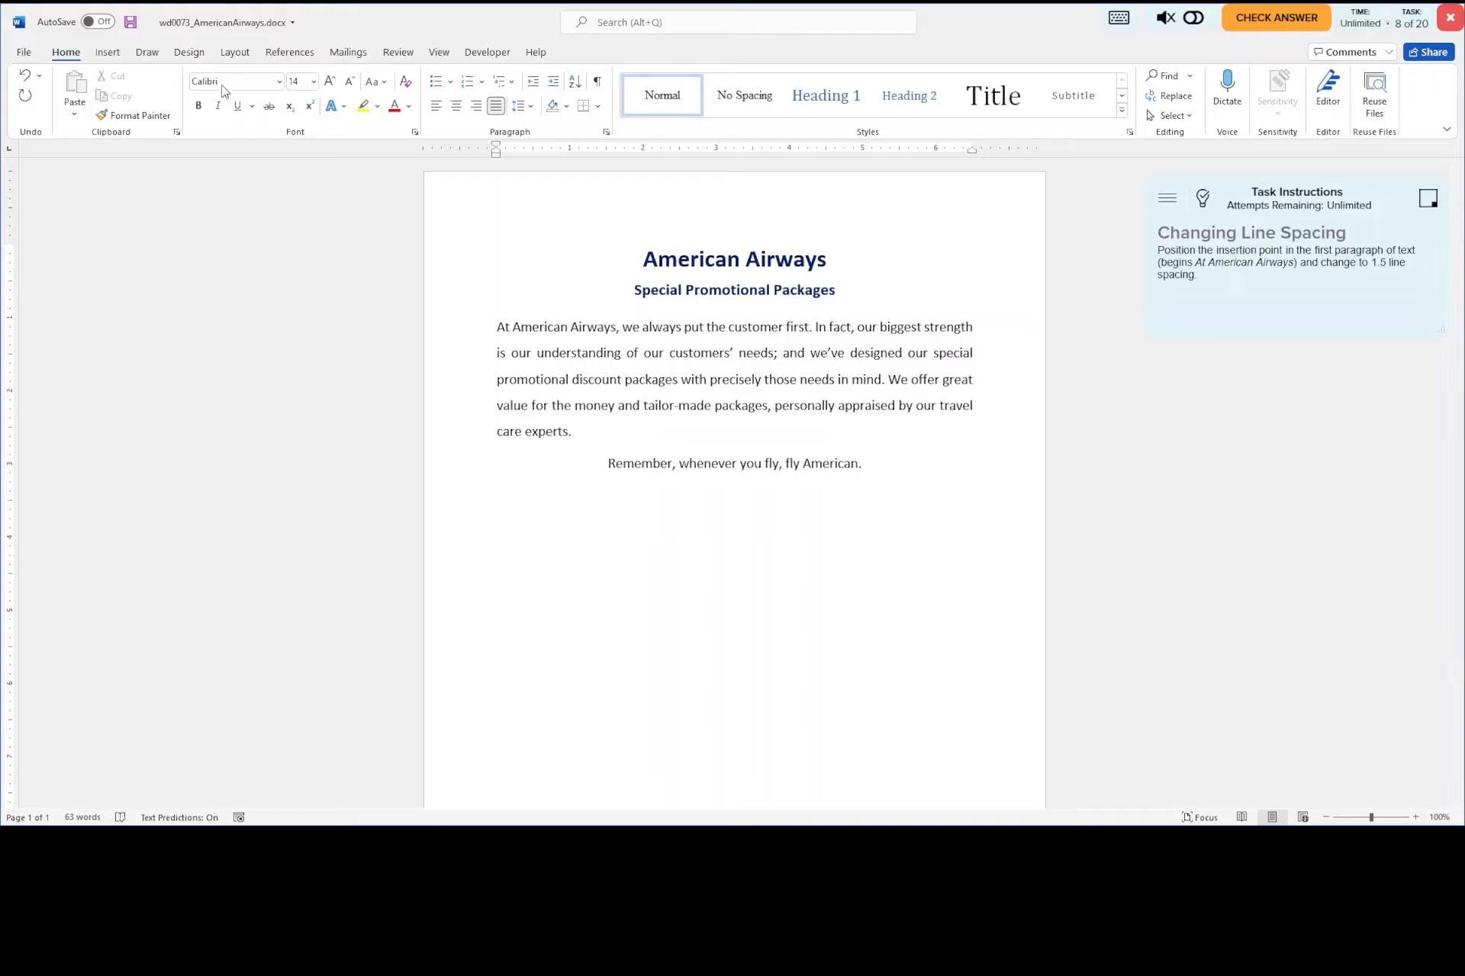
click(131, 25)
click(1281, 23)
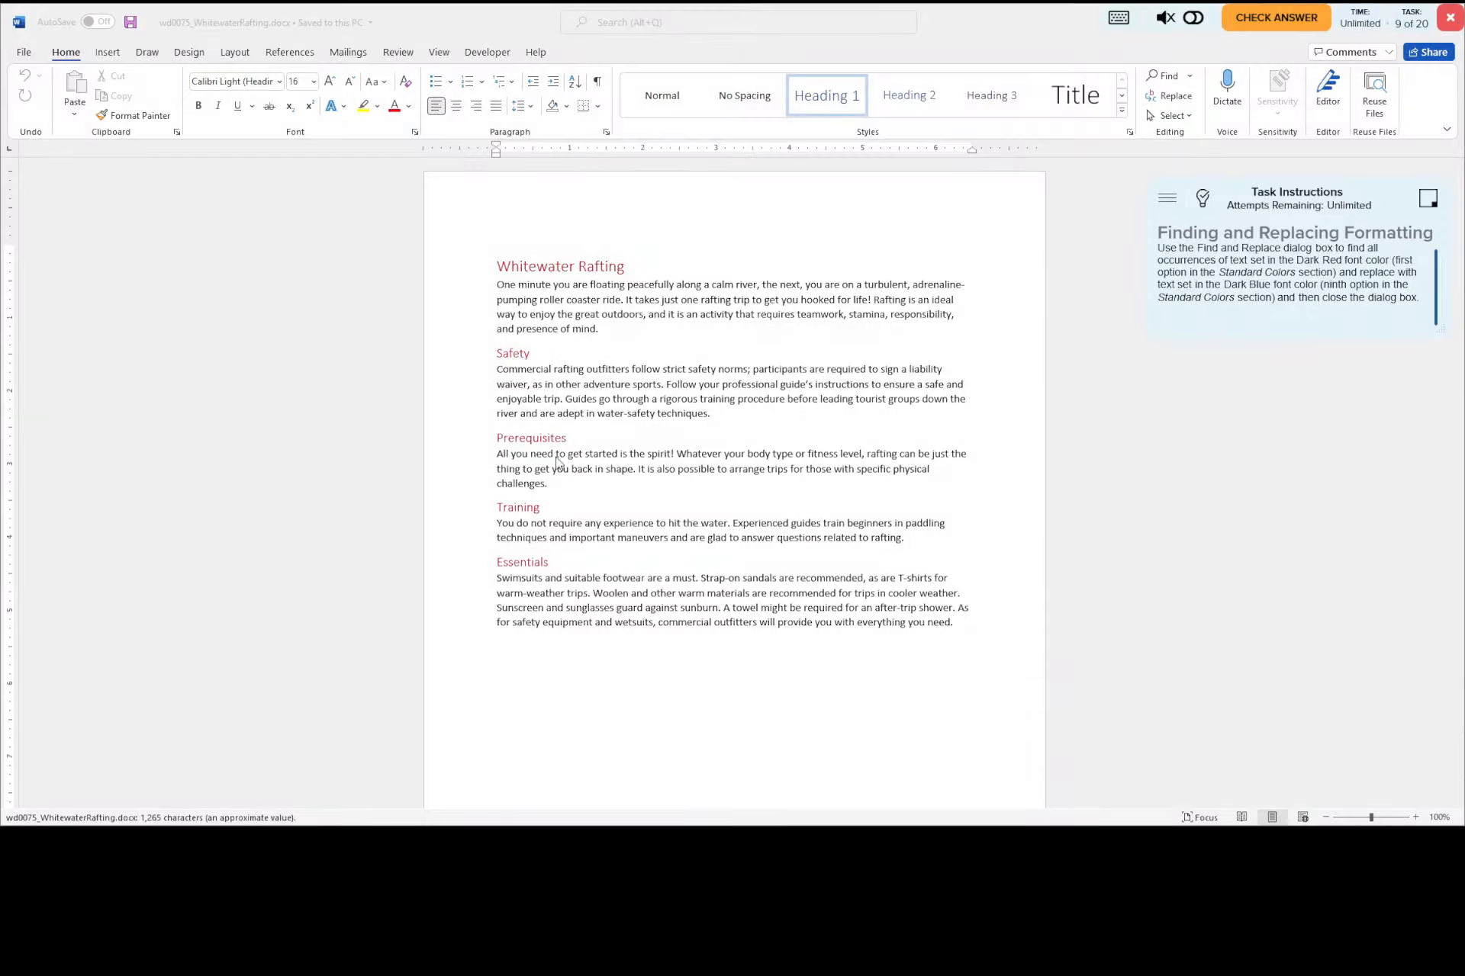
- Place the answer key beside the document and open Find and Replace with its extended search options clear of the text
click(1203, 200)
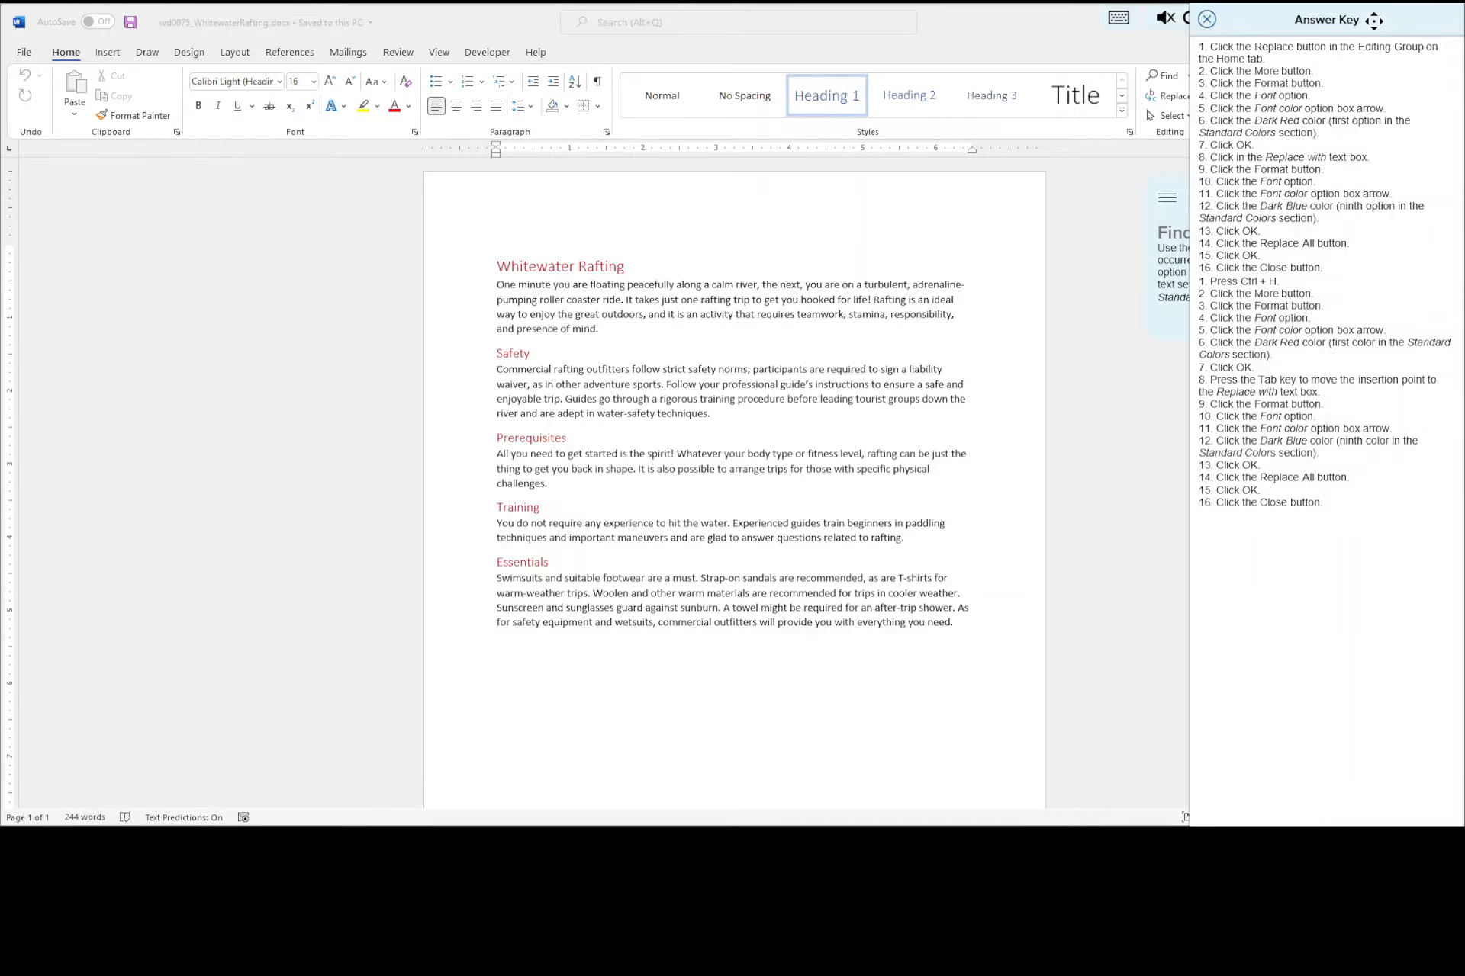
drag(1373, 16, 705, 100)
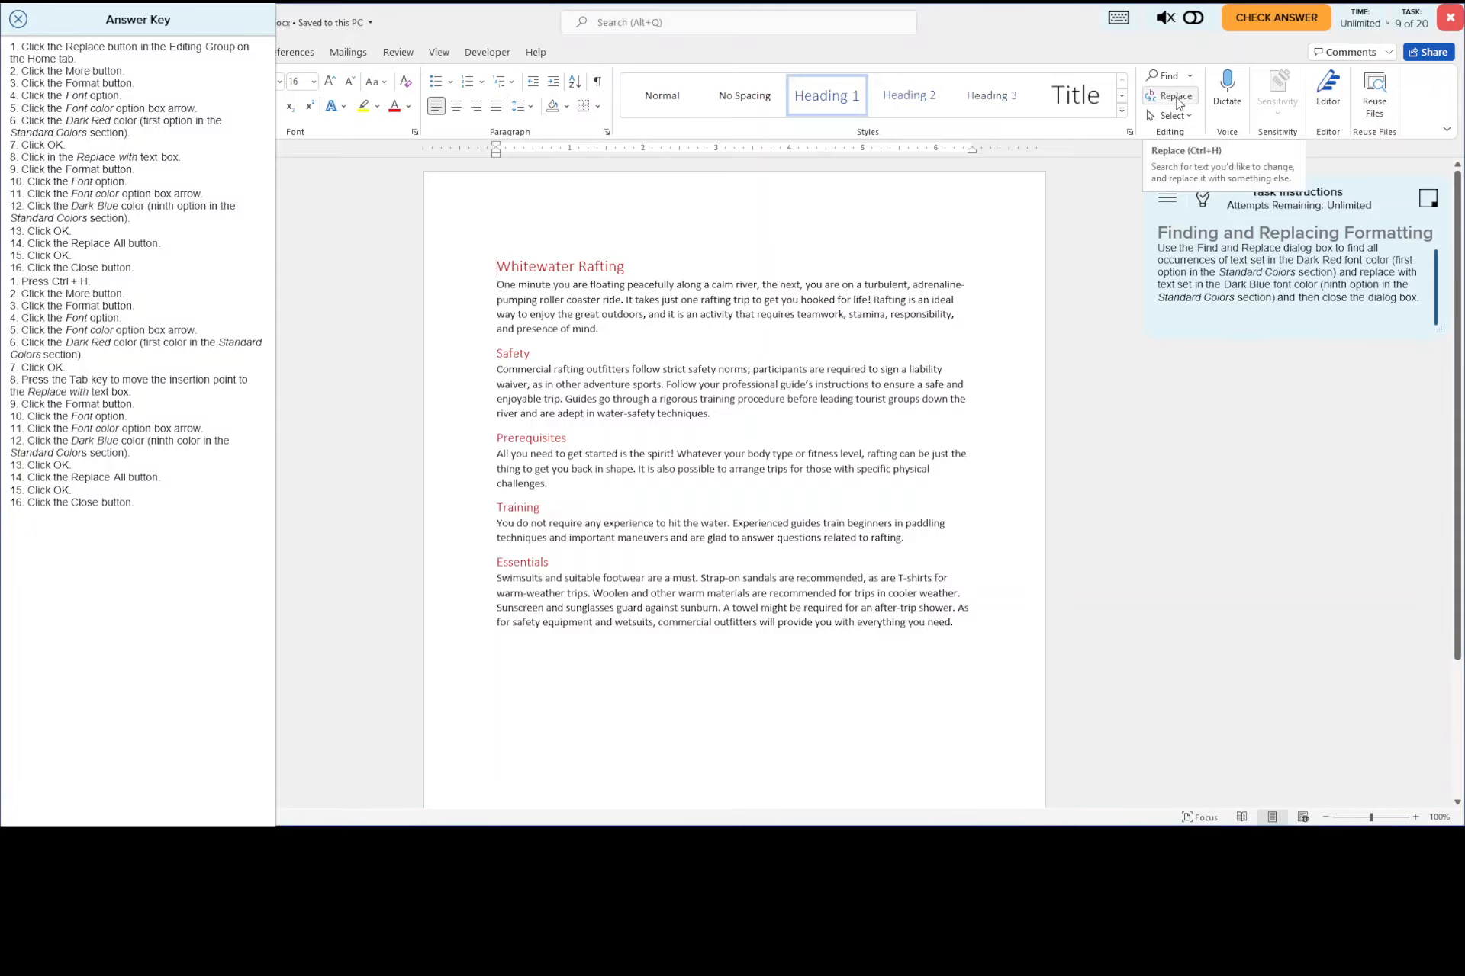
click(1175, 97)
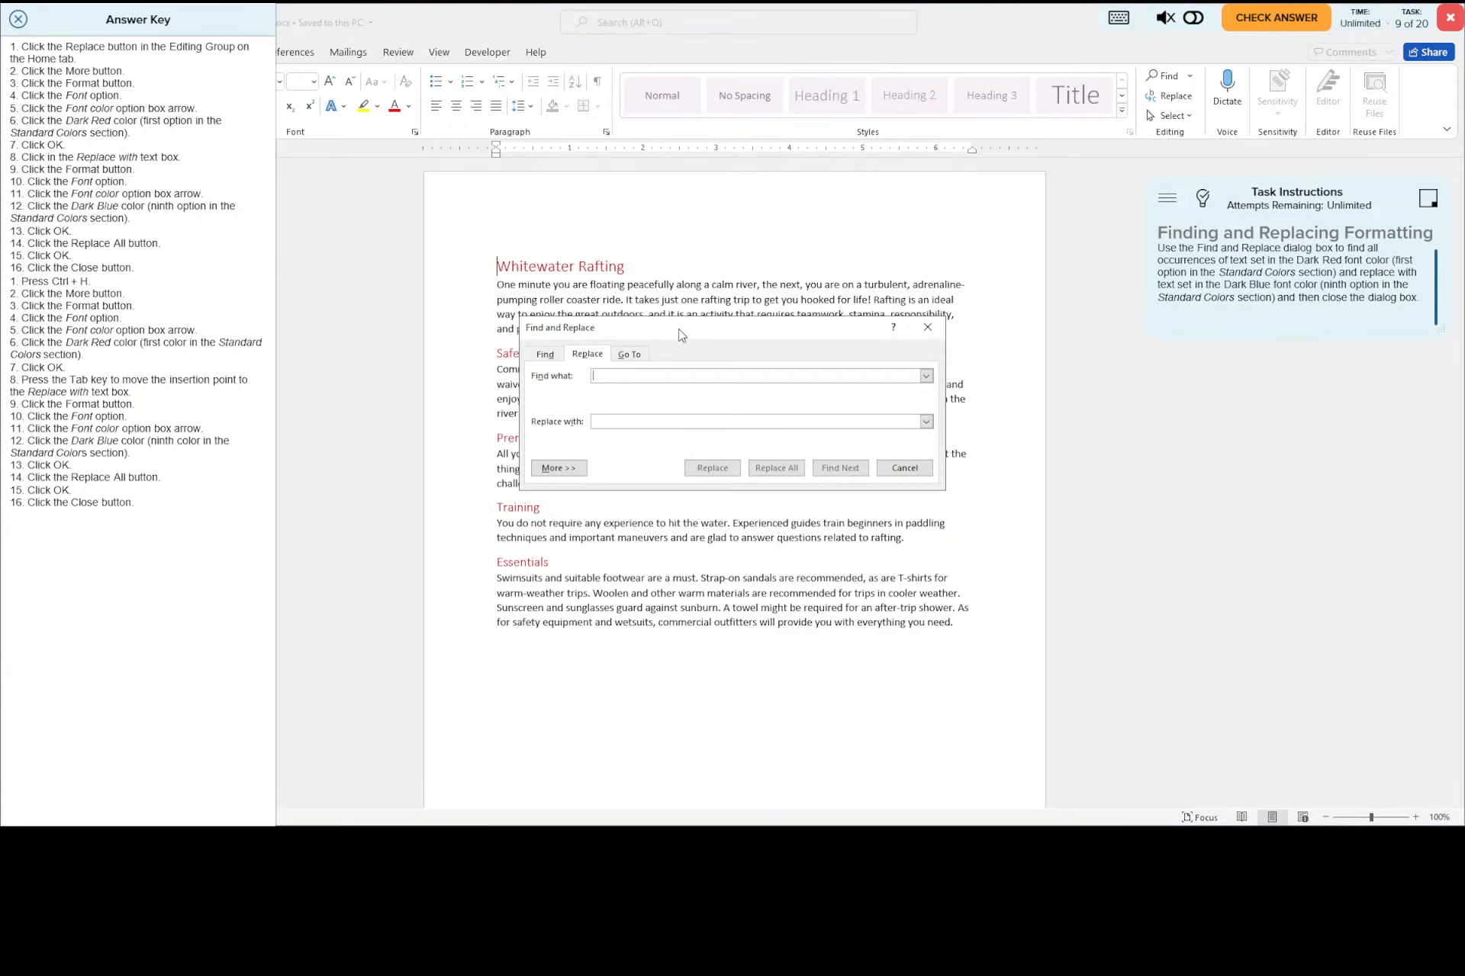
drag(681, 335, 1137, 393)
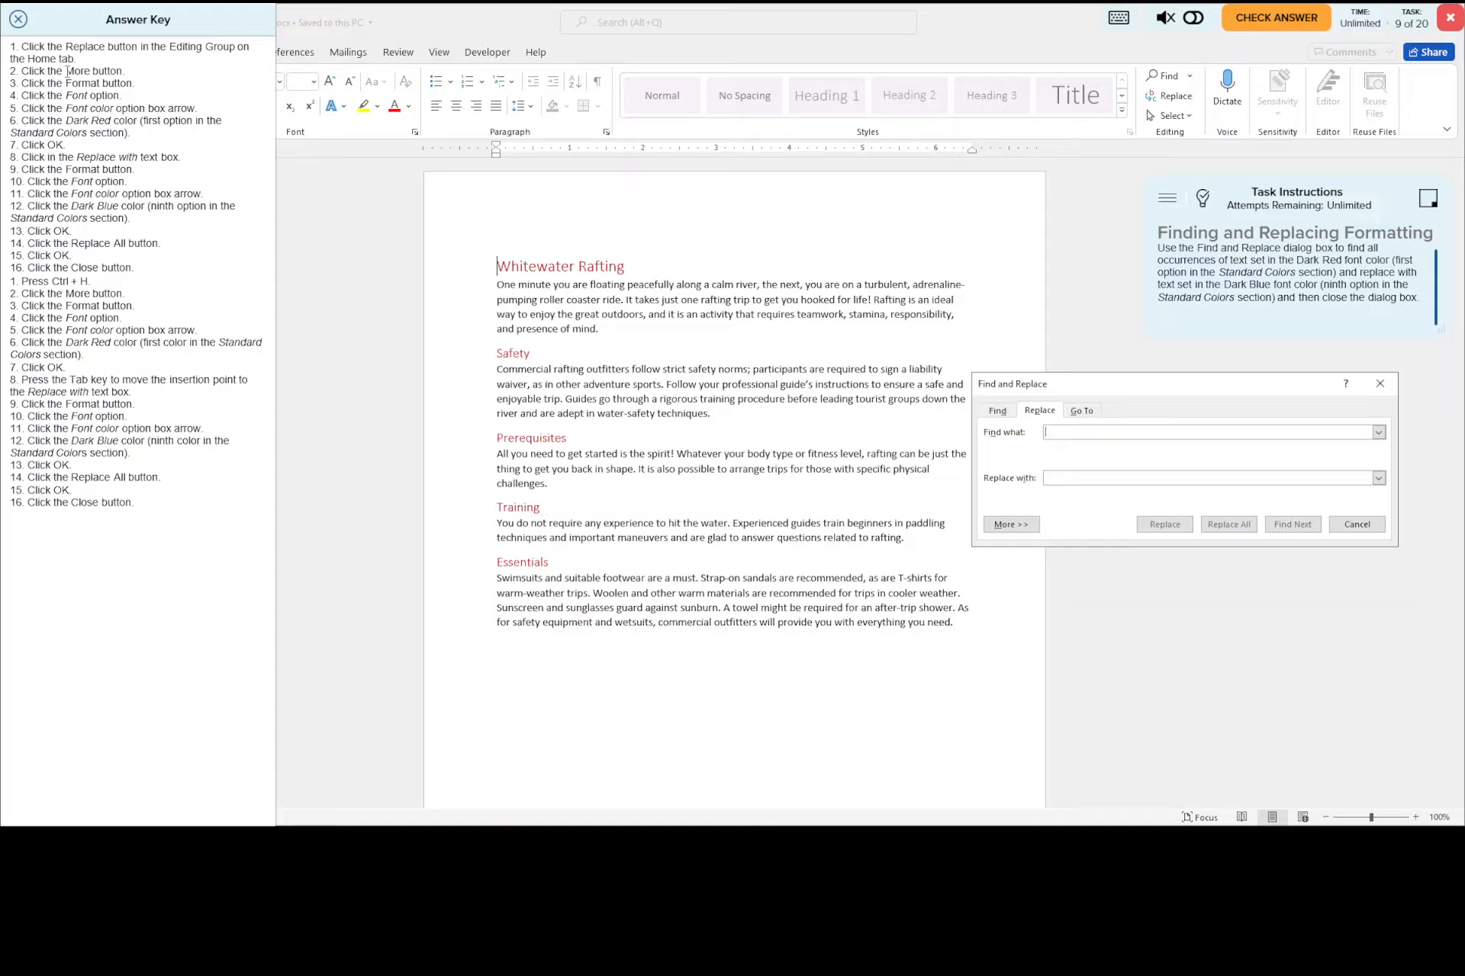
click(1009, 526)
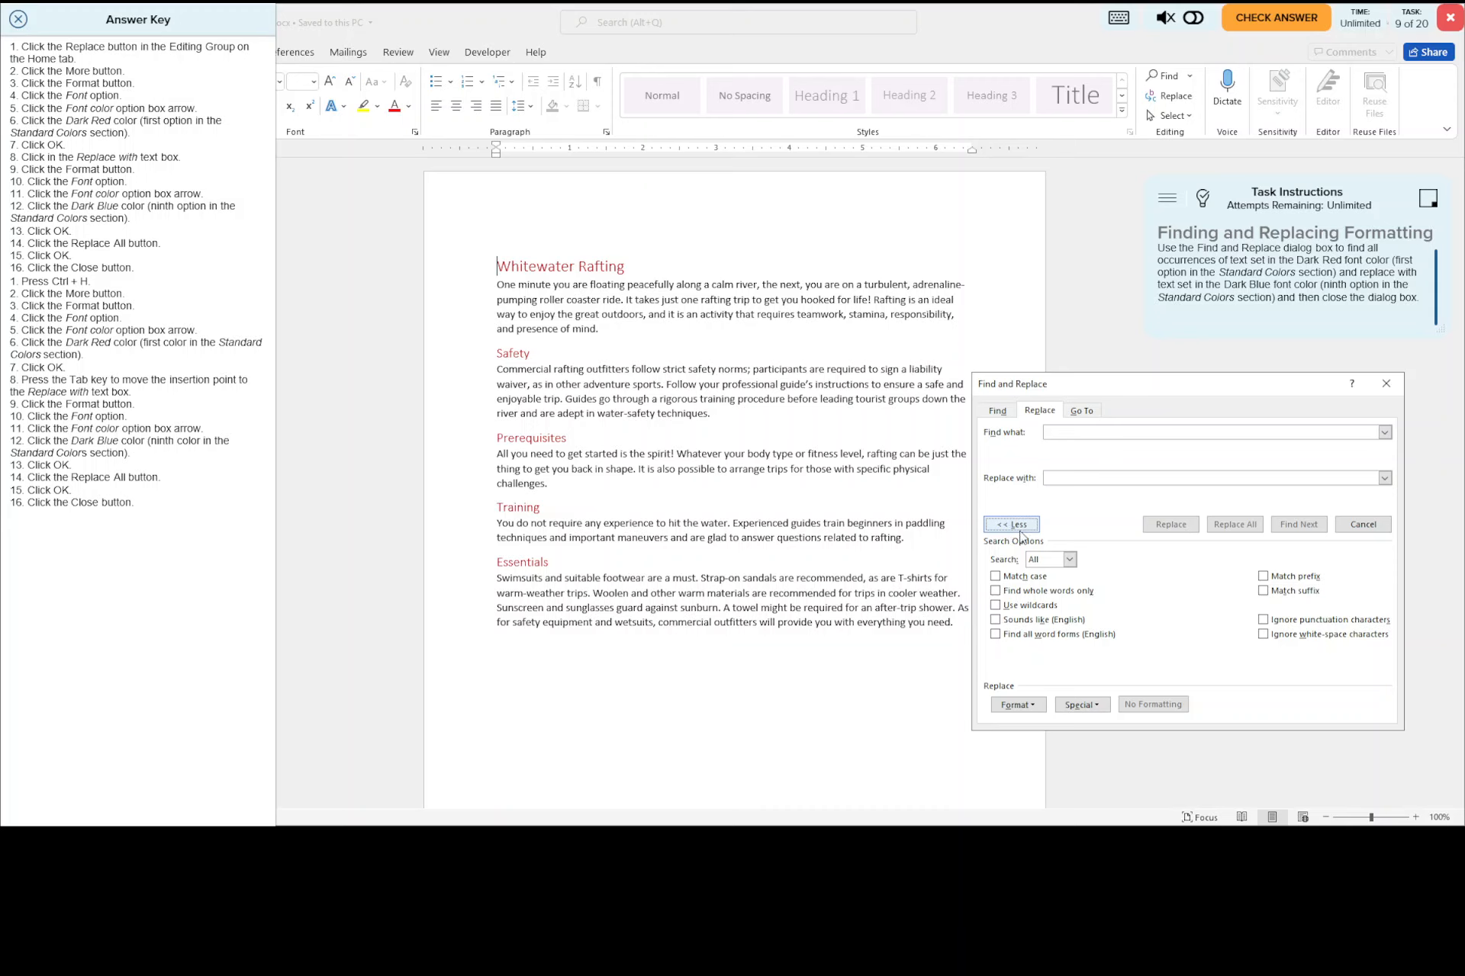
- Set the search format to the Dark Red standard font color
click(1018, 705)
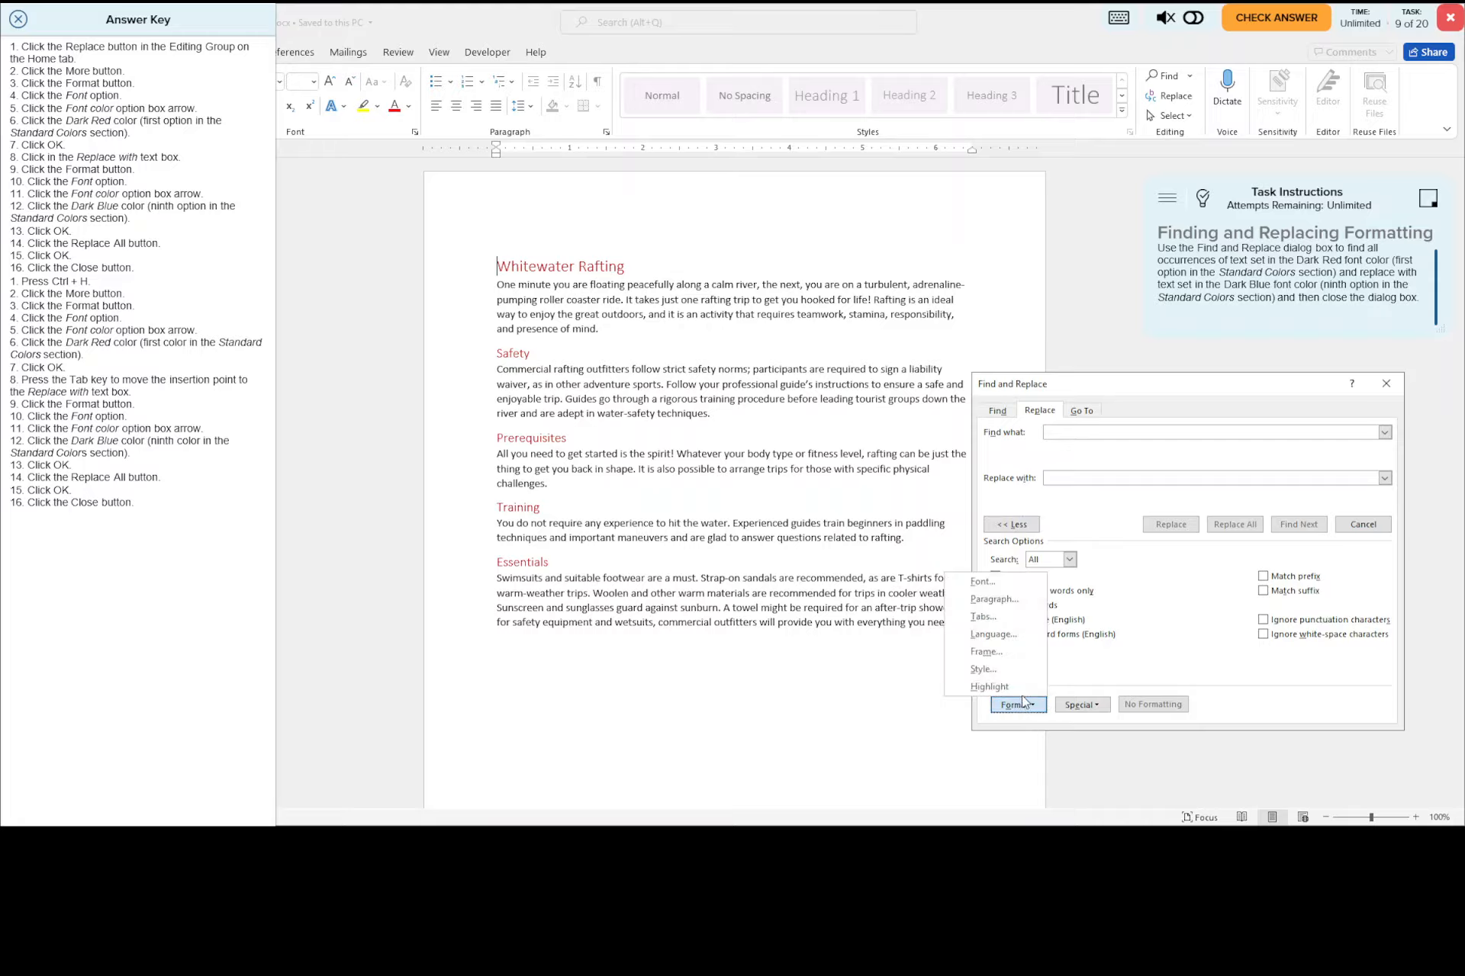
click(1002, 583)
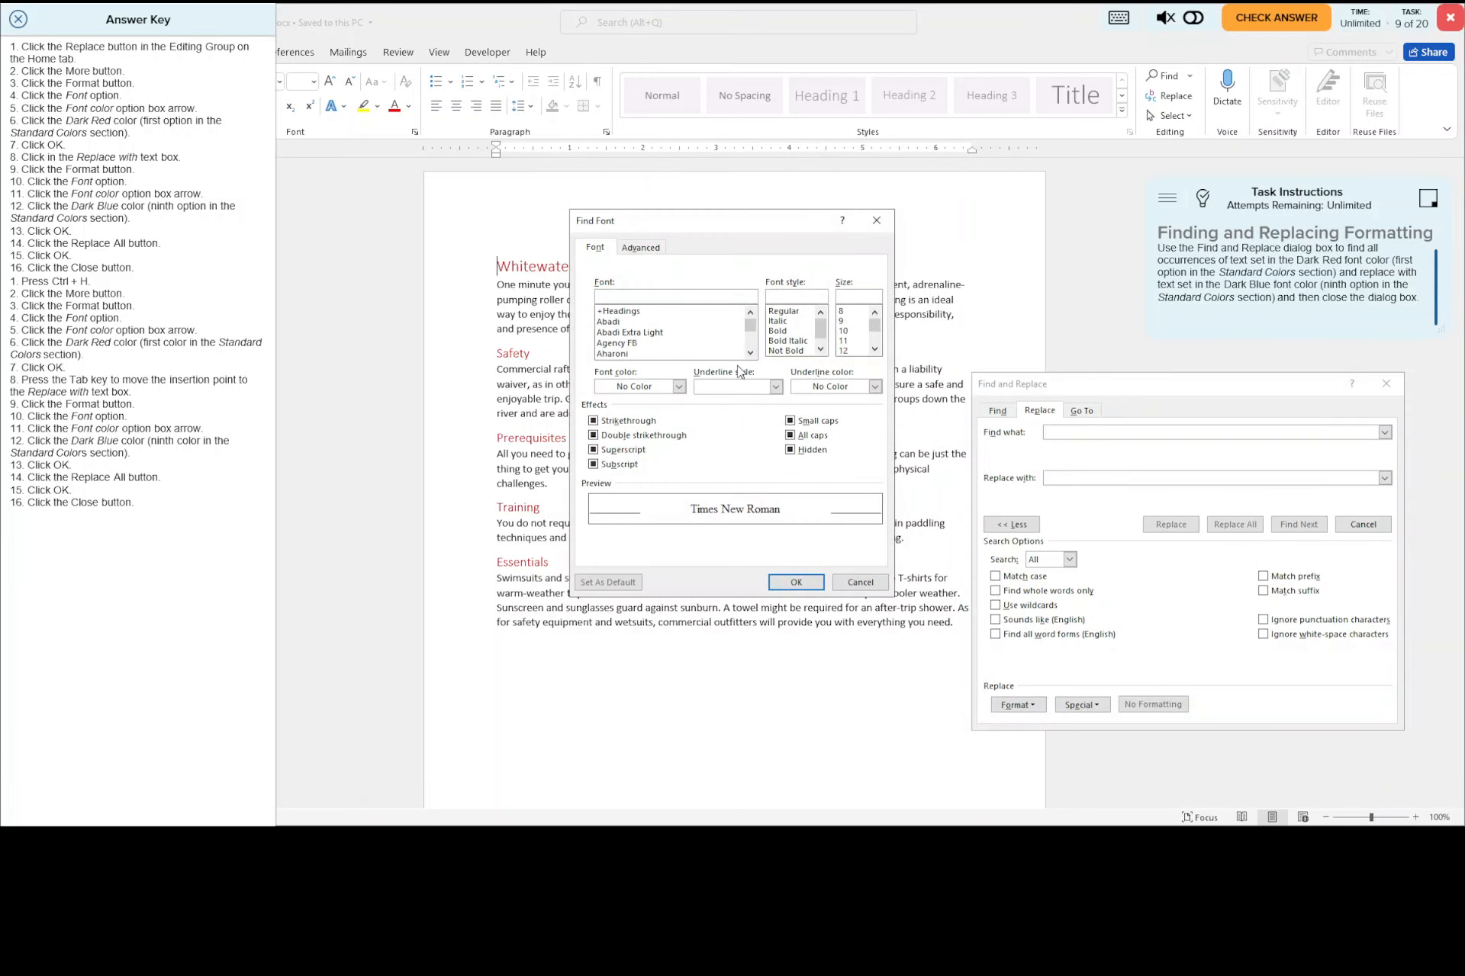
click(679, 387)
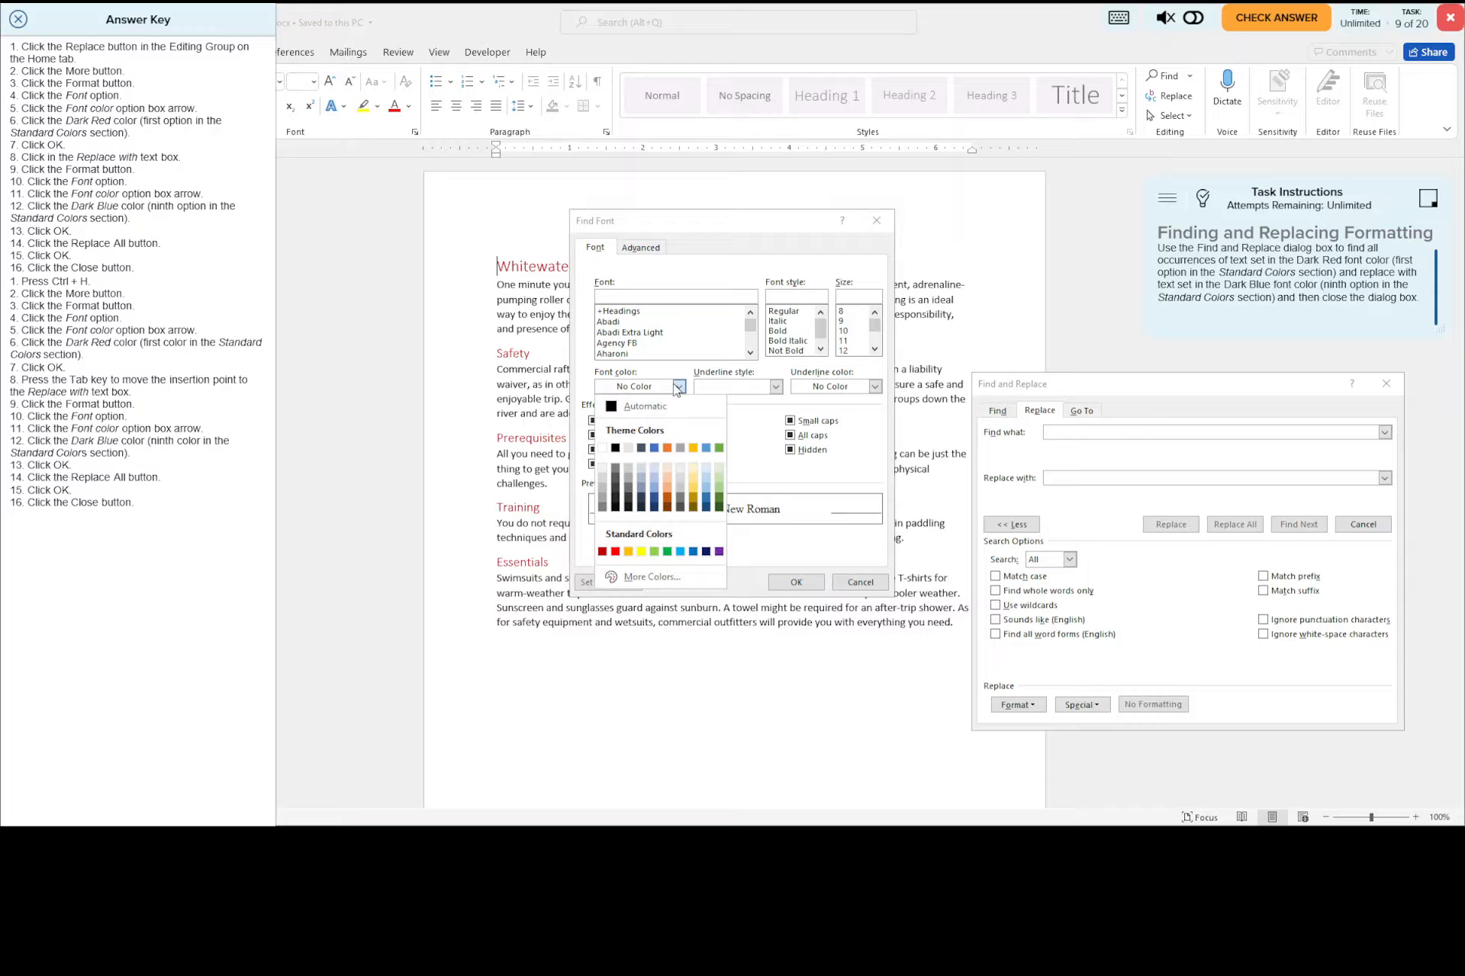
click(603, 551)
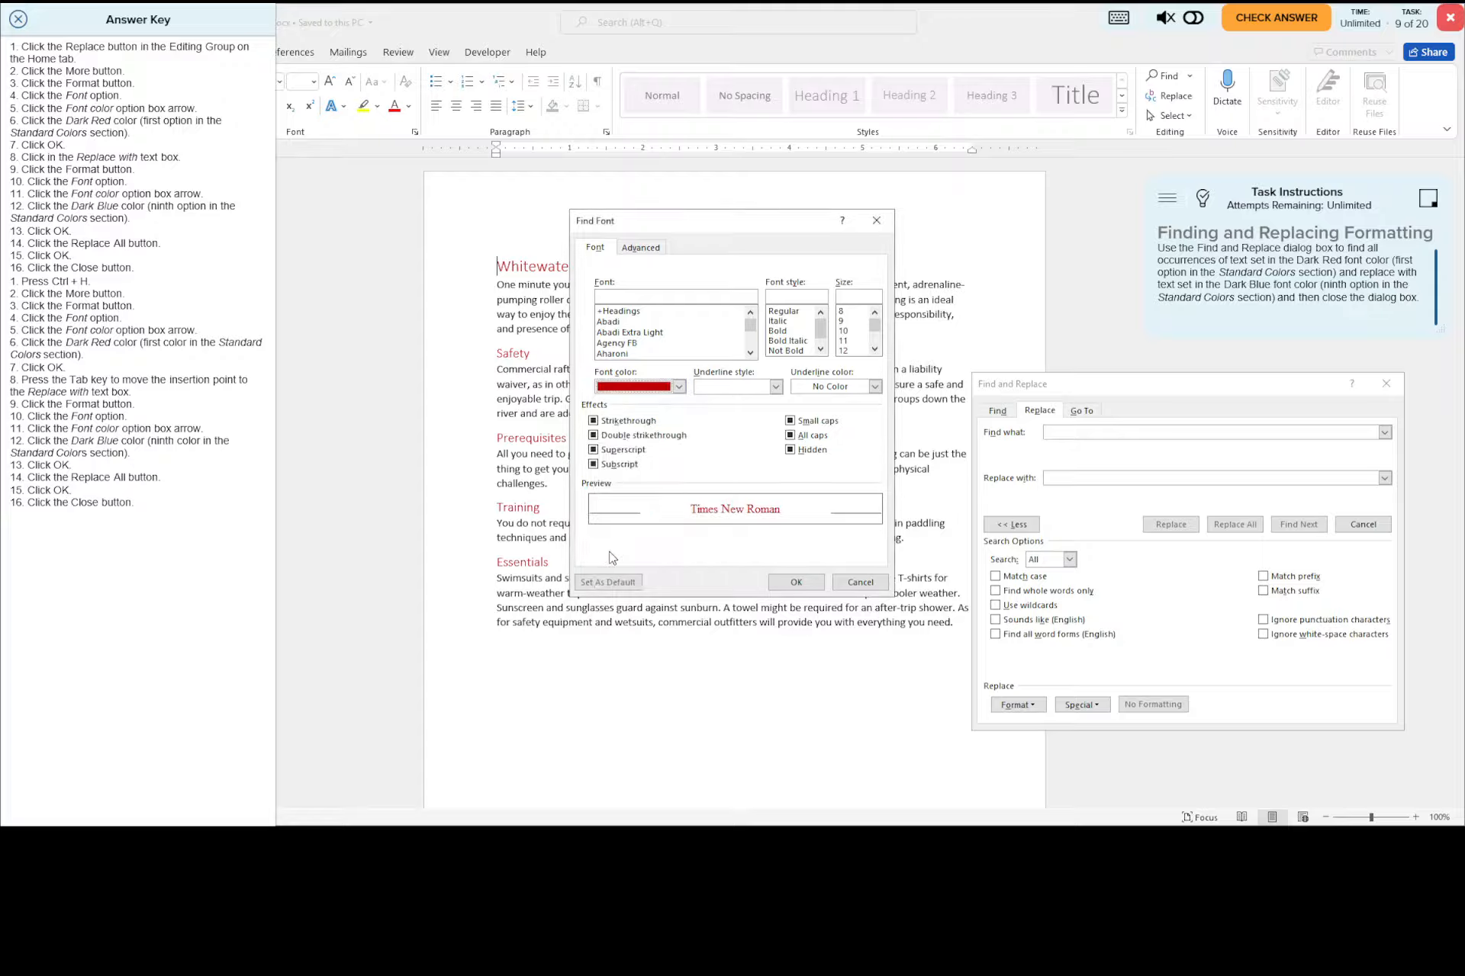
click(797, 582)
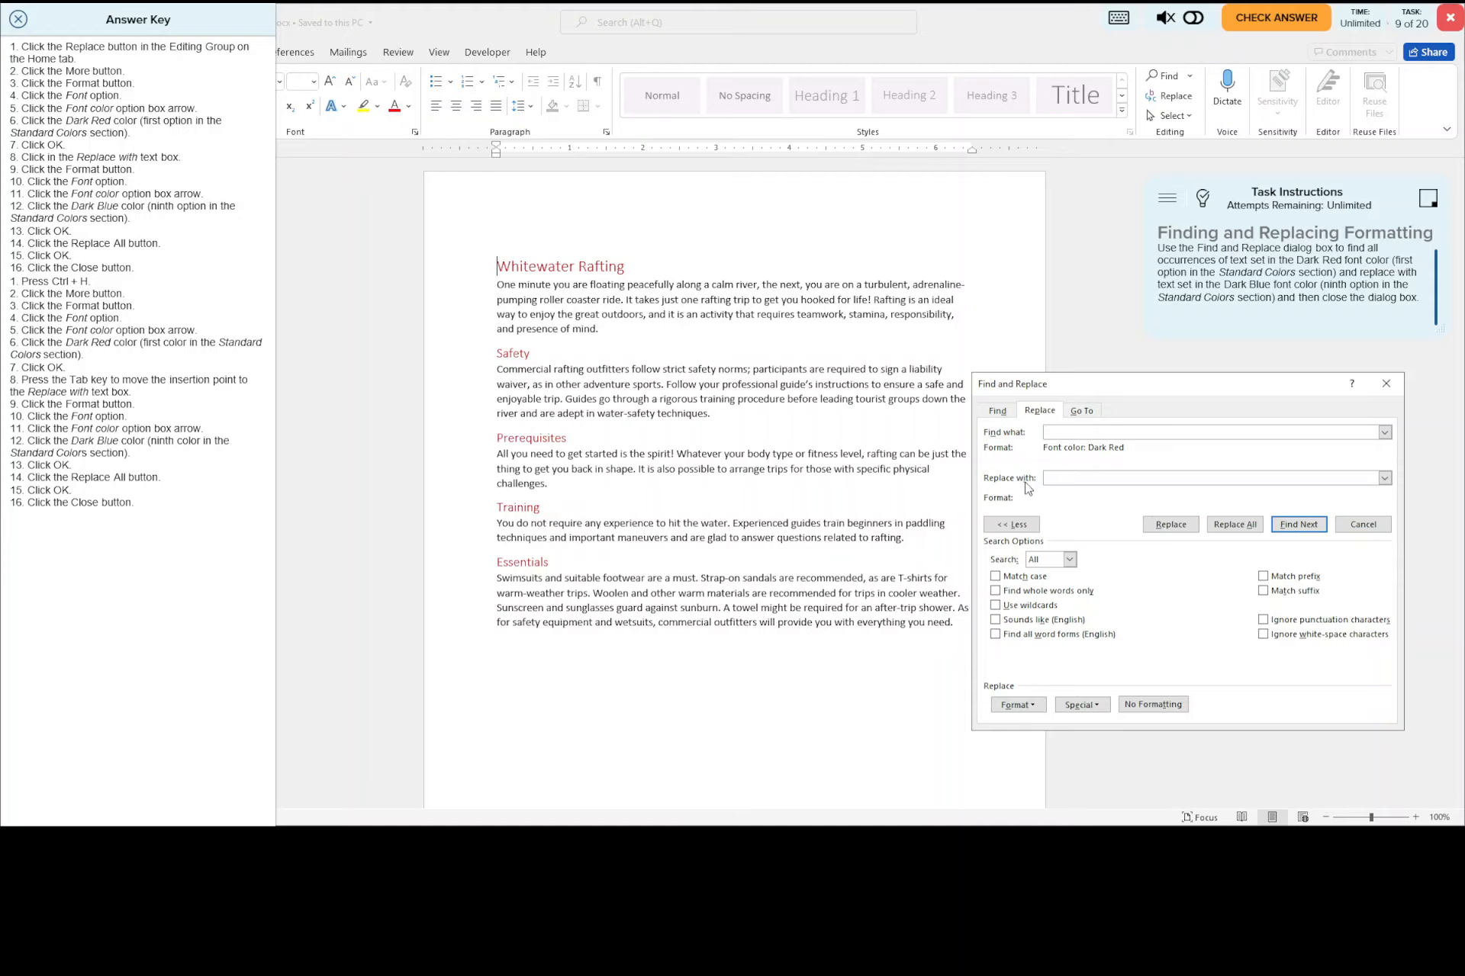
- Set the replacement format to the Dark Blue standard font color
click(1060, 478)
click(1383, 480)
click(1383, 481)
click(1225, 483)
click(1027, 708)
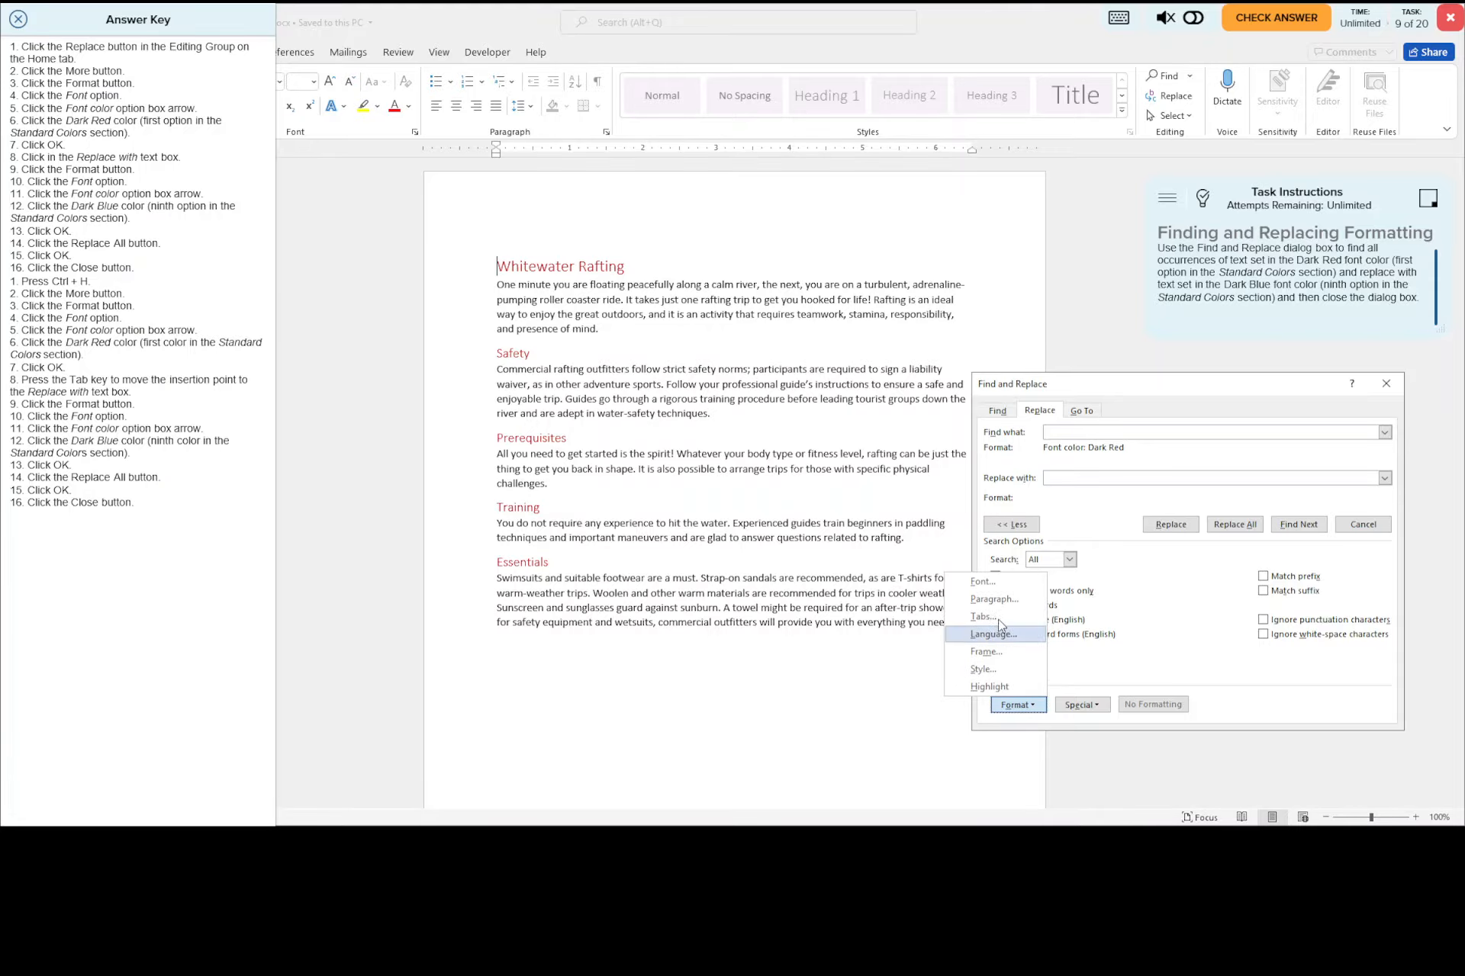
click(999, 584)
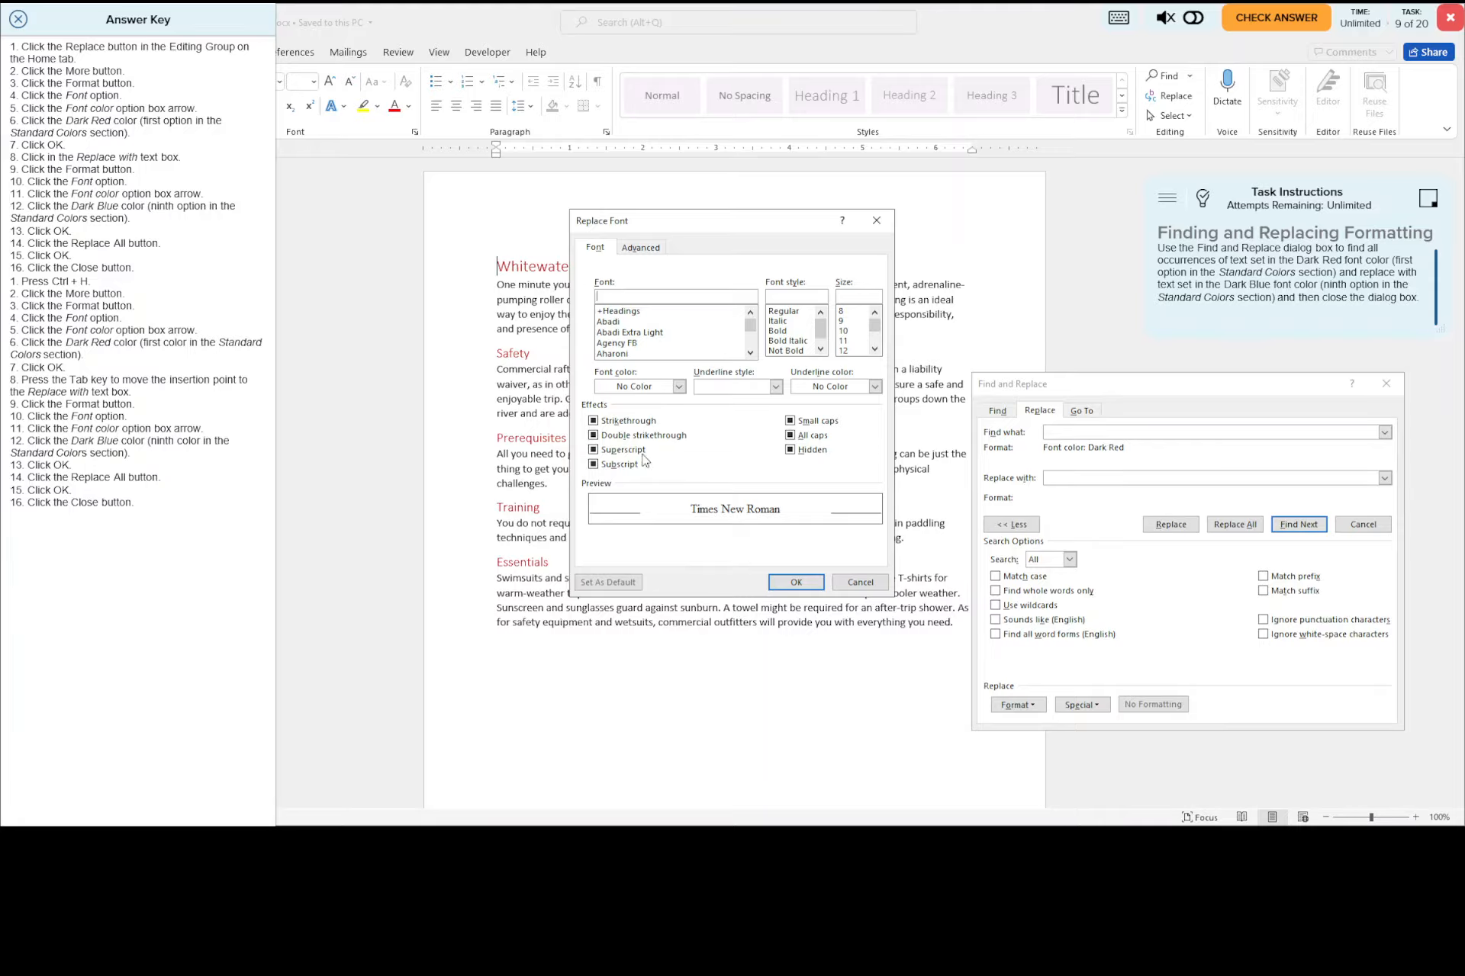
click(679, 387)
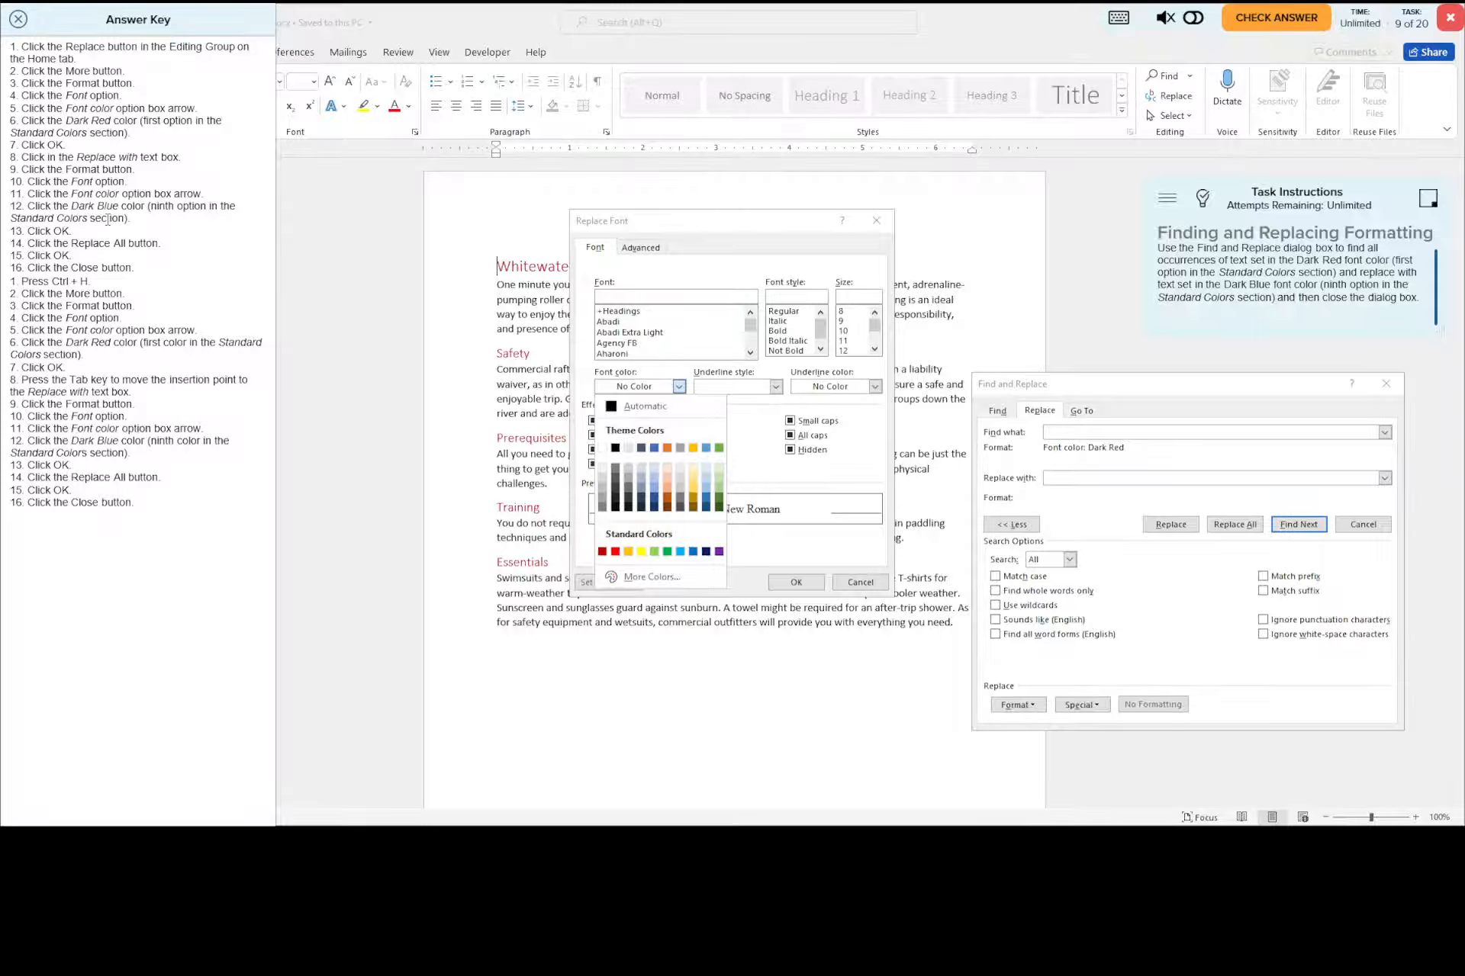
click(706, 552)
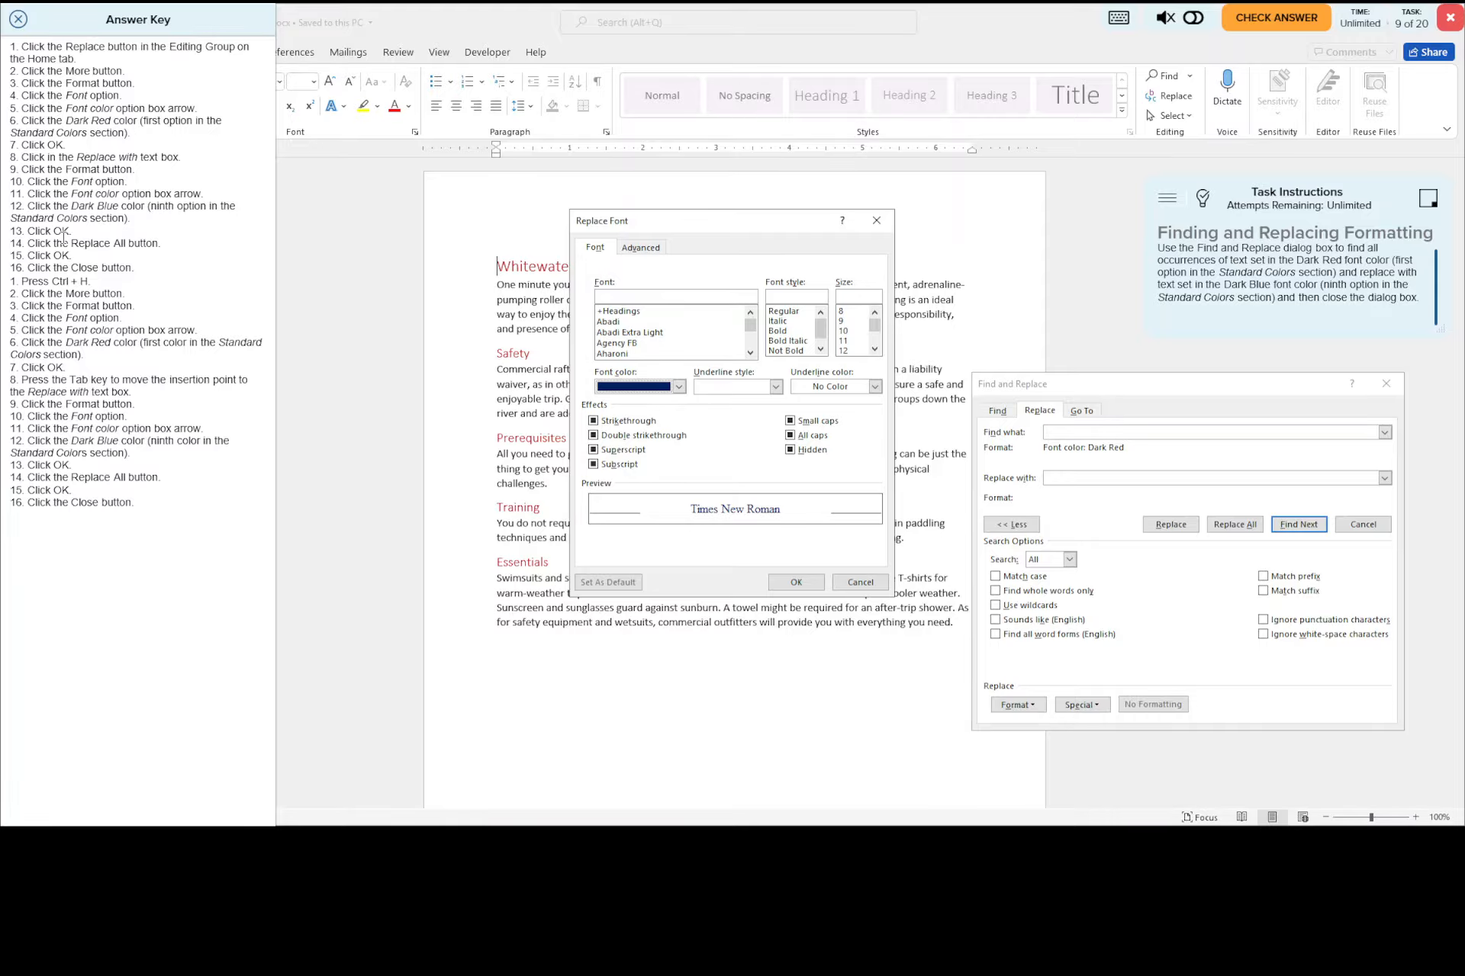
click(793, 582)
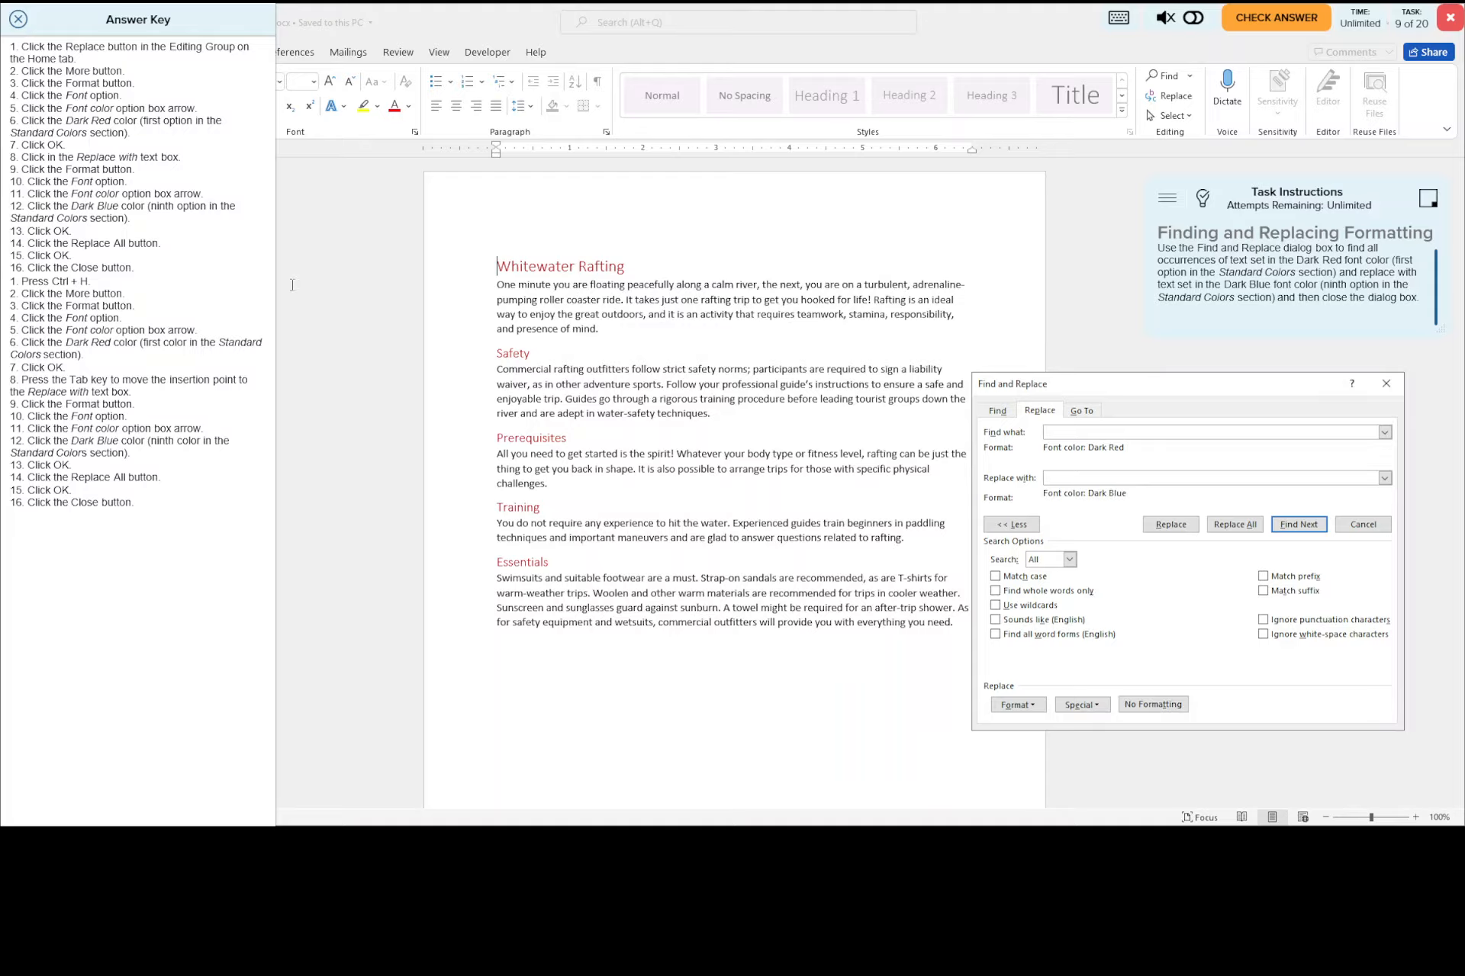
- Replace all Dark Red text with Dark Blue throughout the Whitewater Rafting document, close the dialog and answer key, and save
click(1243, 525)
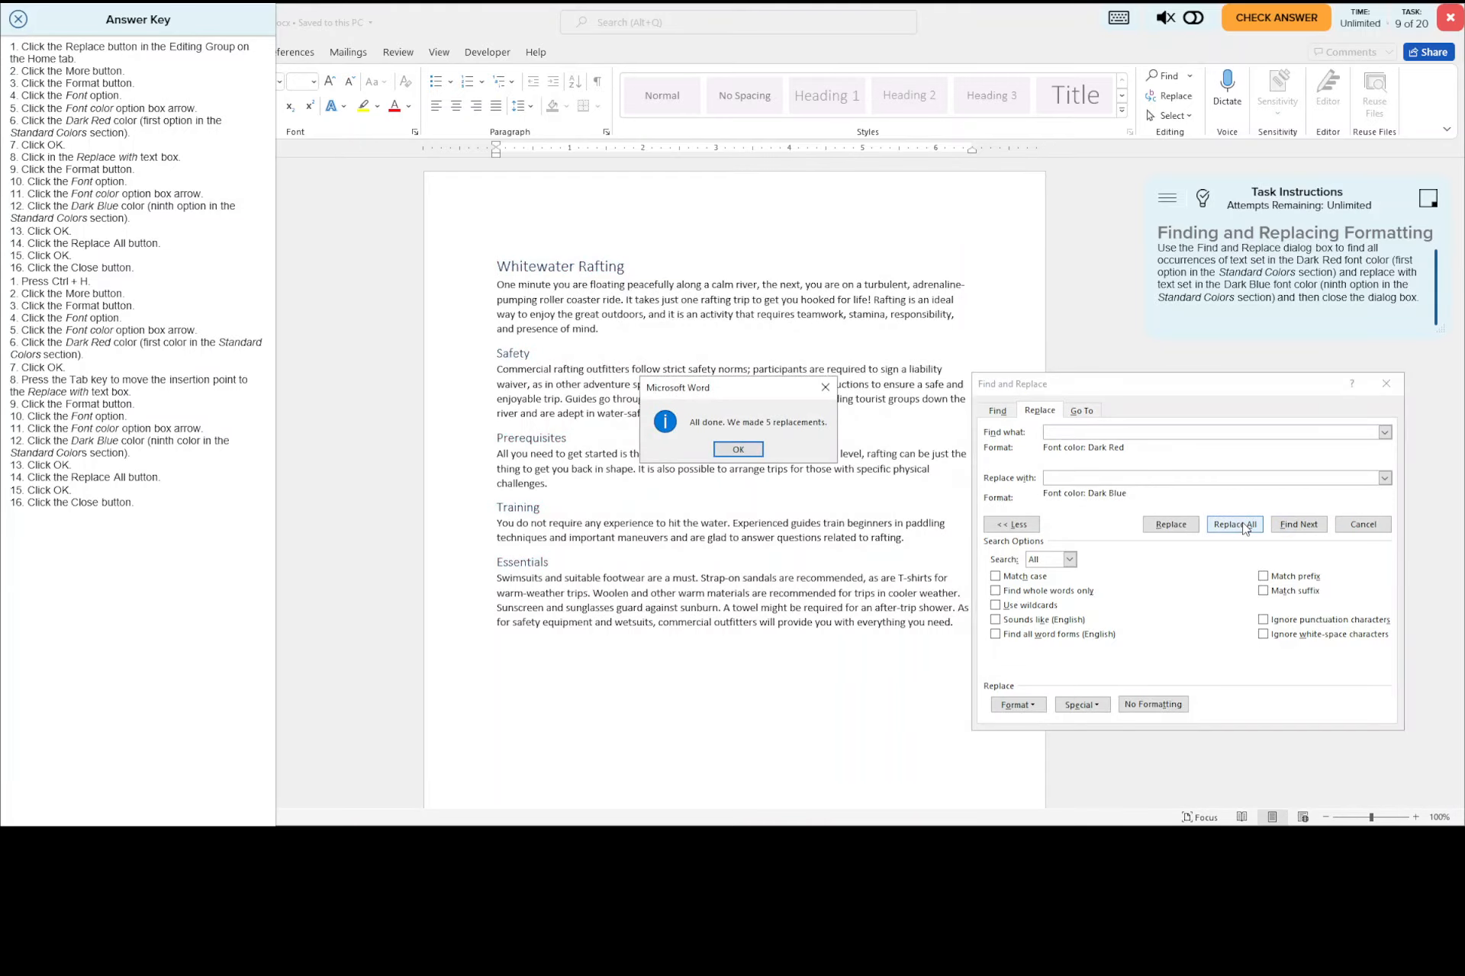
click(743, 450)
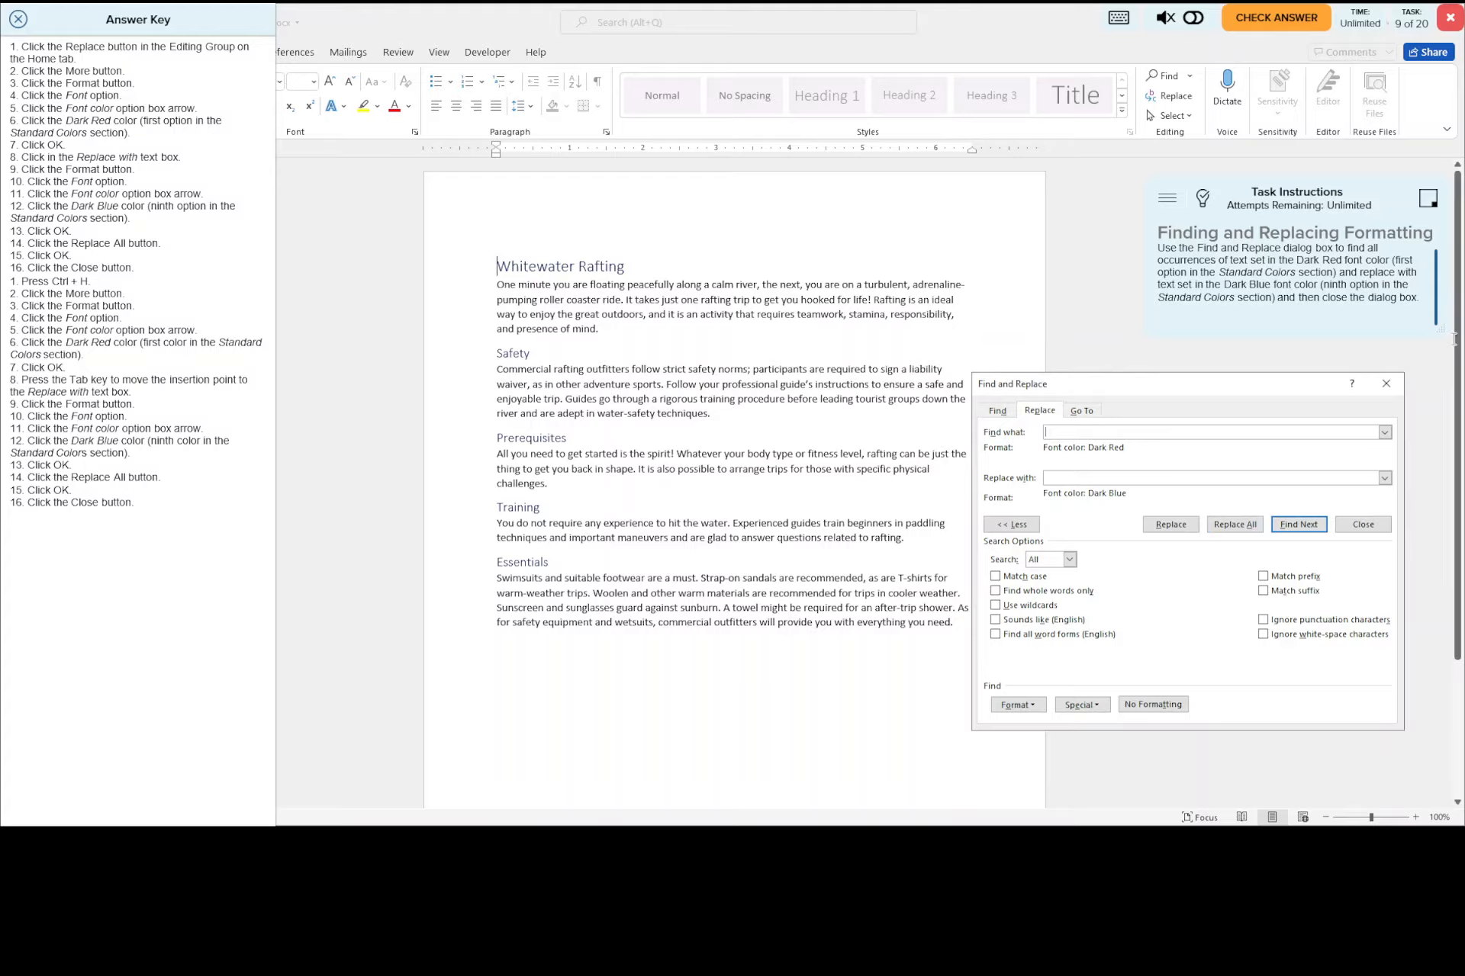
click(1386, 386)
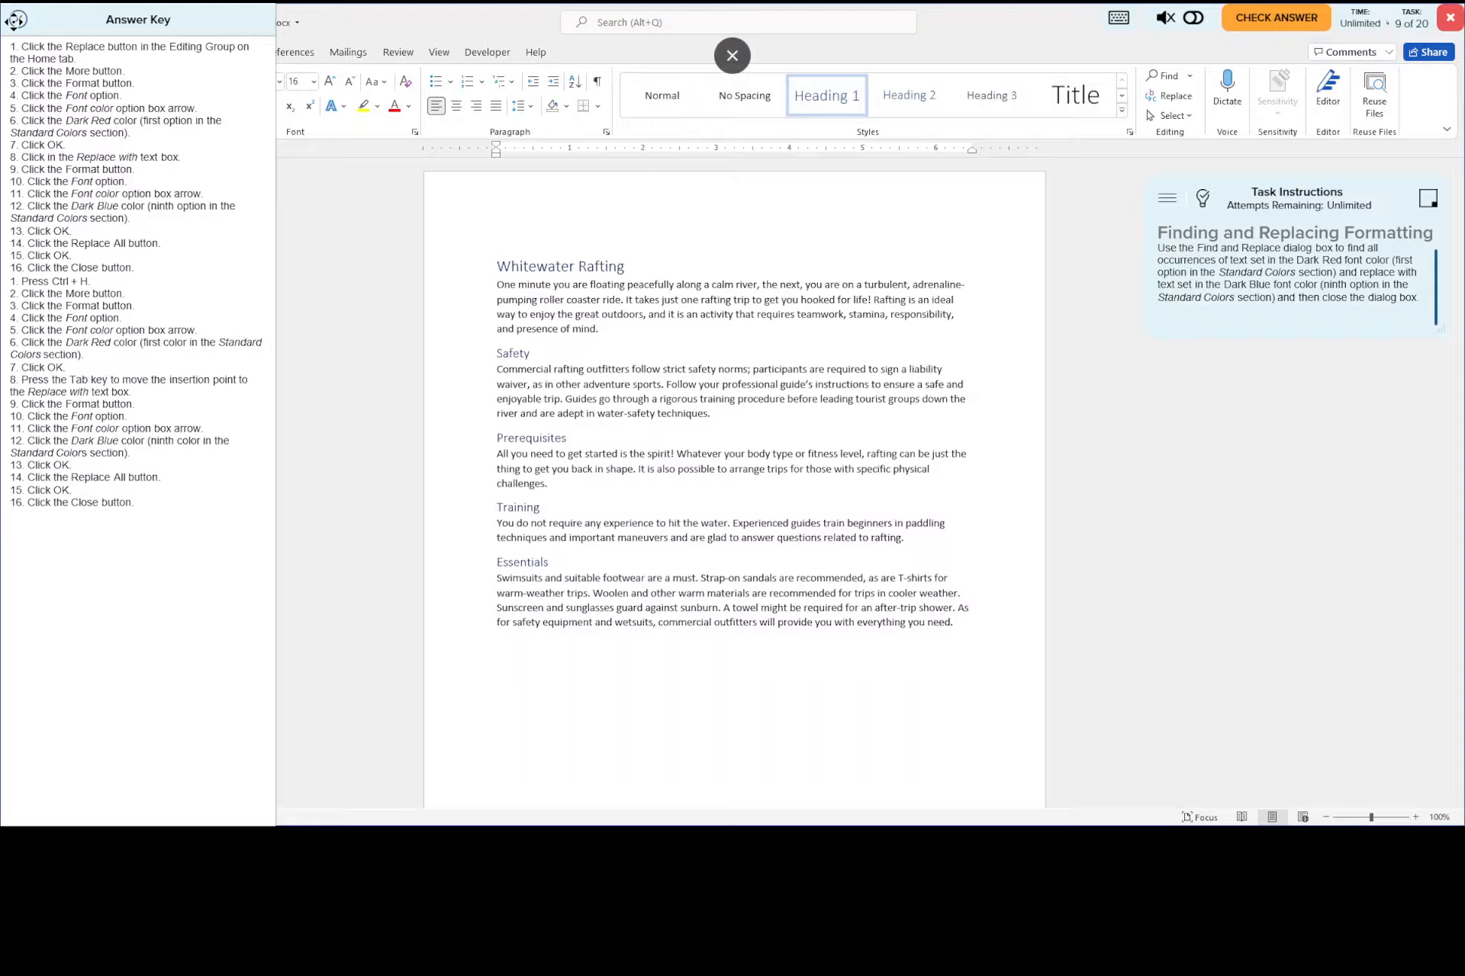
click(16, 23)
click(17, 23)
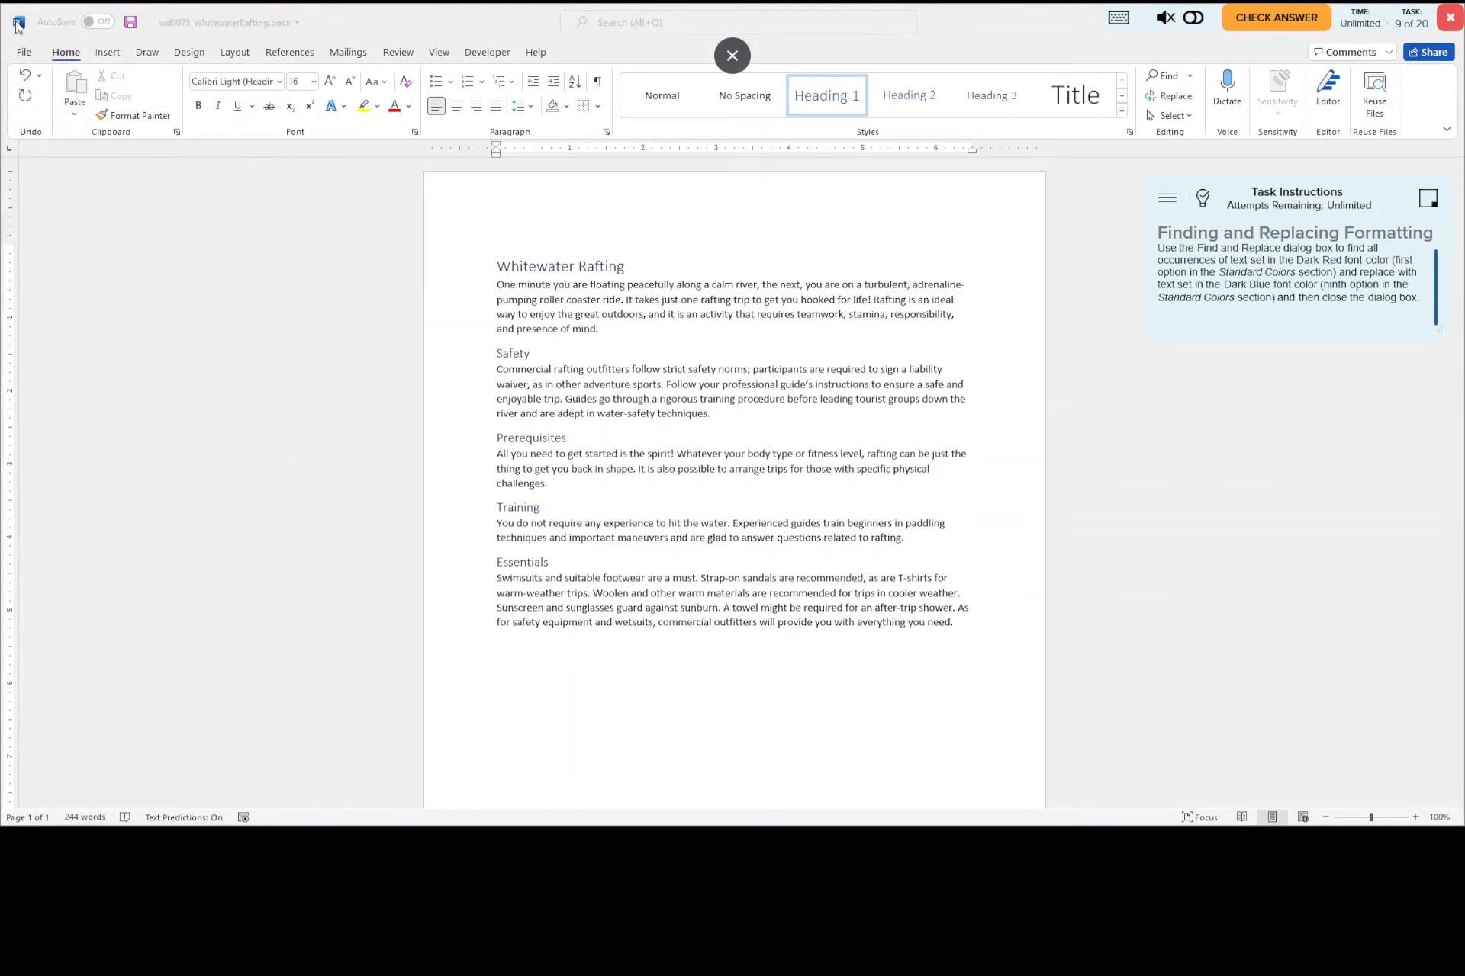
click(130, 25)
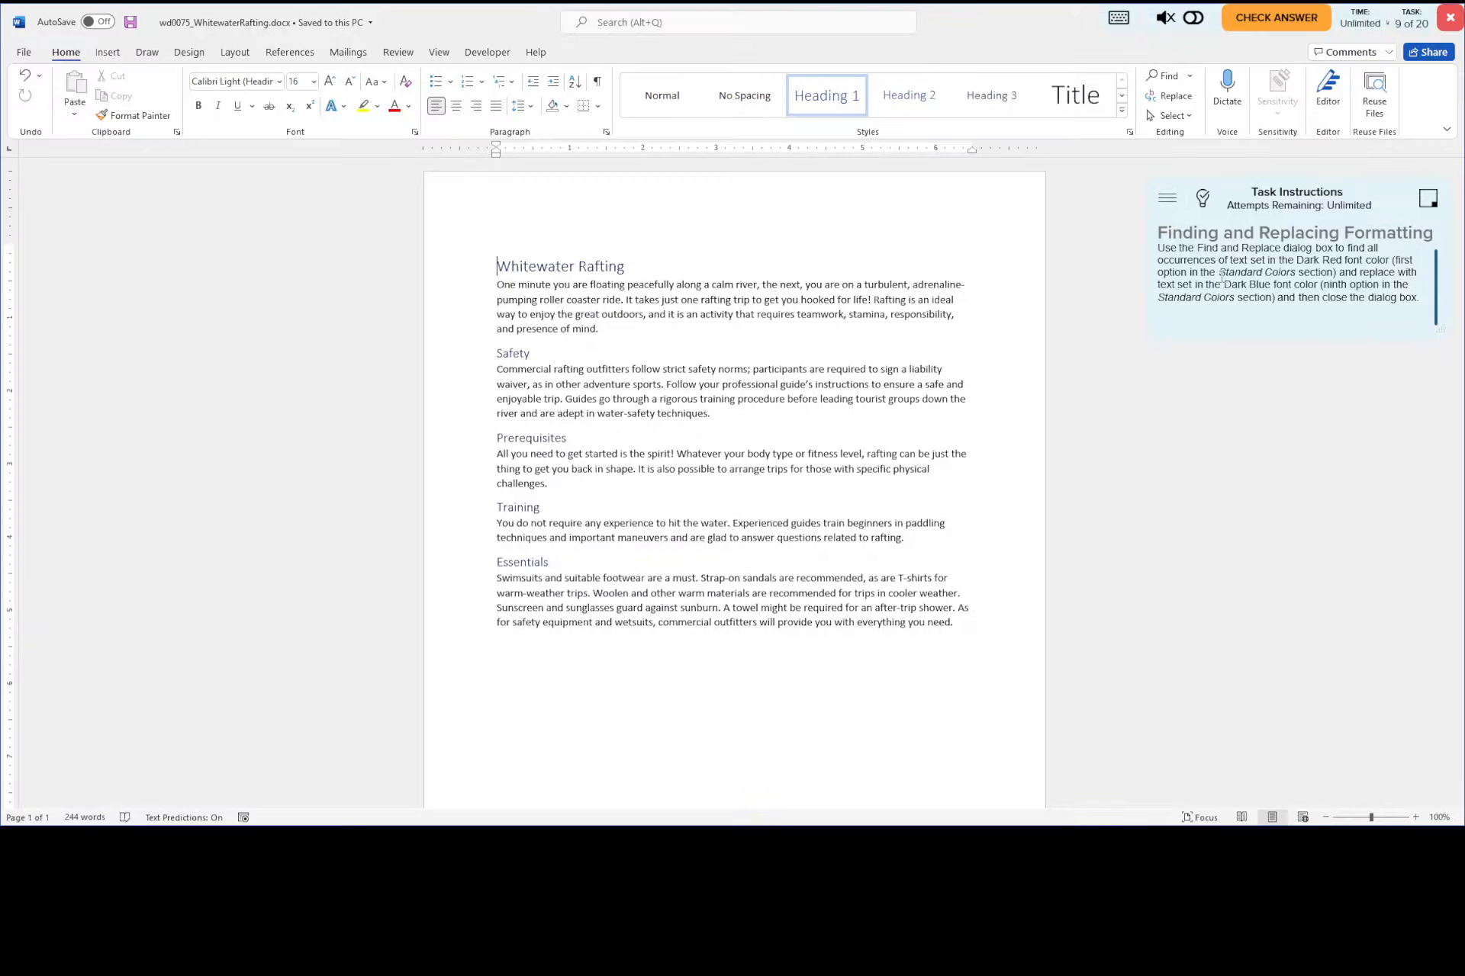
- Recheck the find and replace font colors in the Replace settings against the answer key
click(1203, 200)
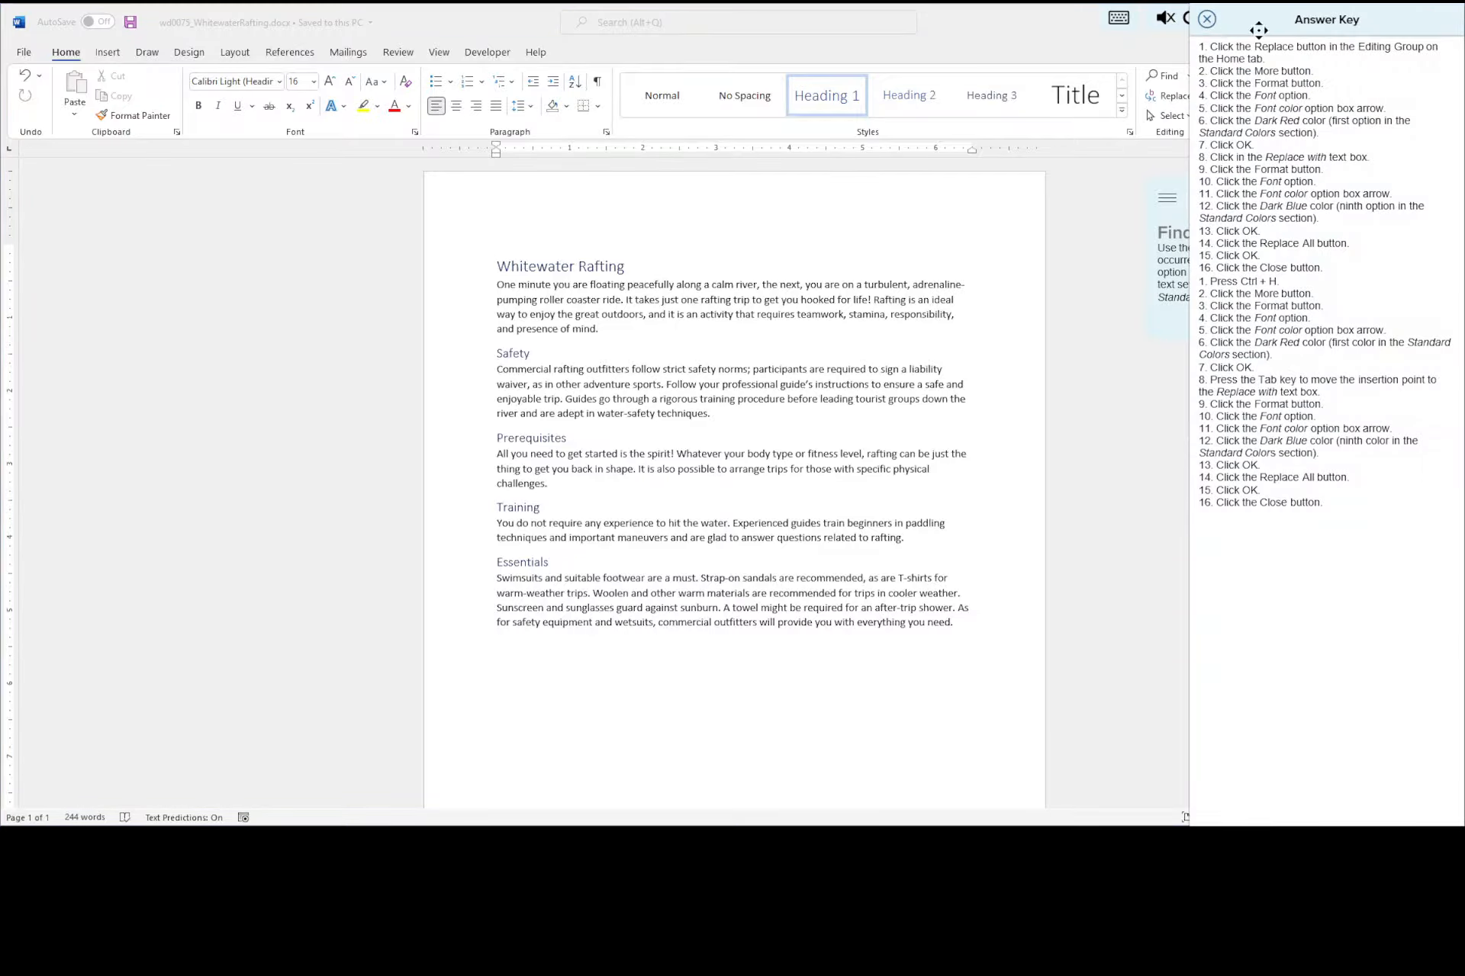
drag(1258, 30, 255, 107)
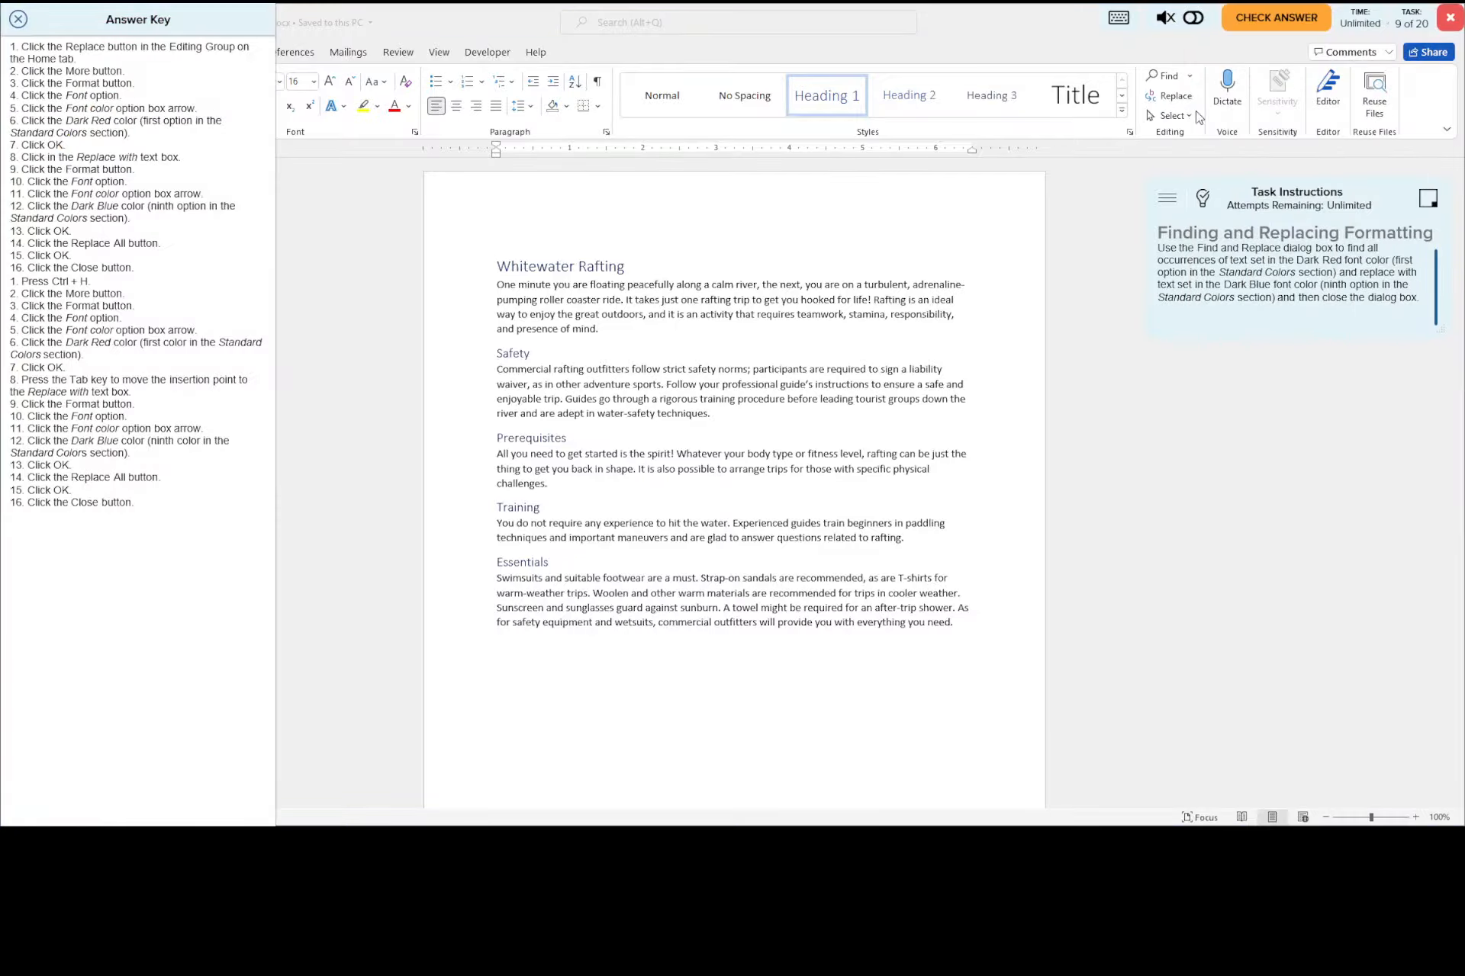
click(1175, 98)
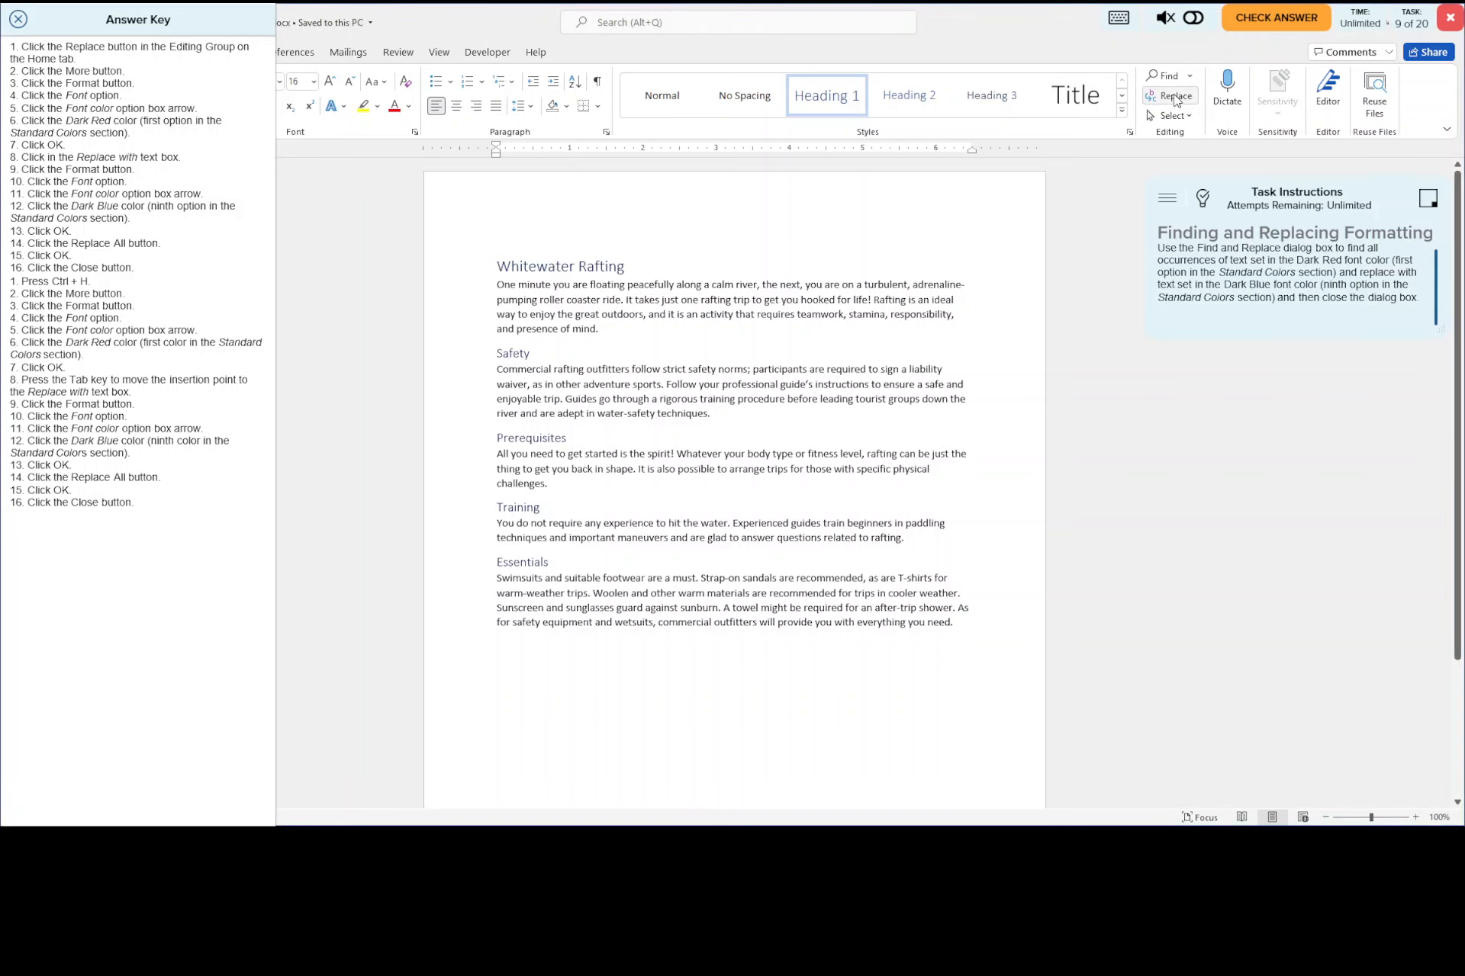
click(1175, 98)
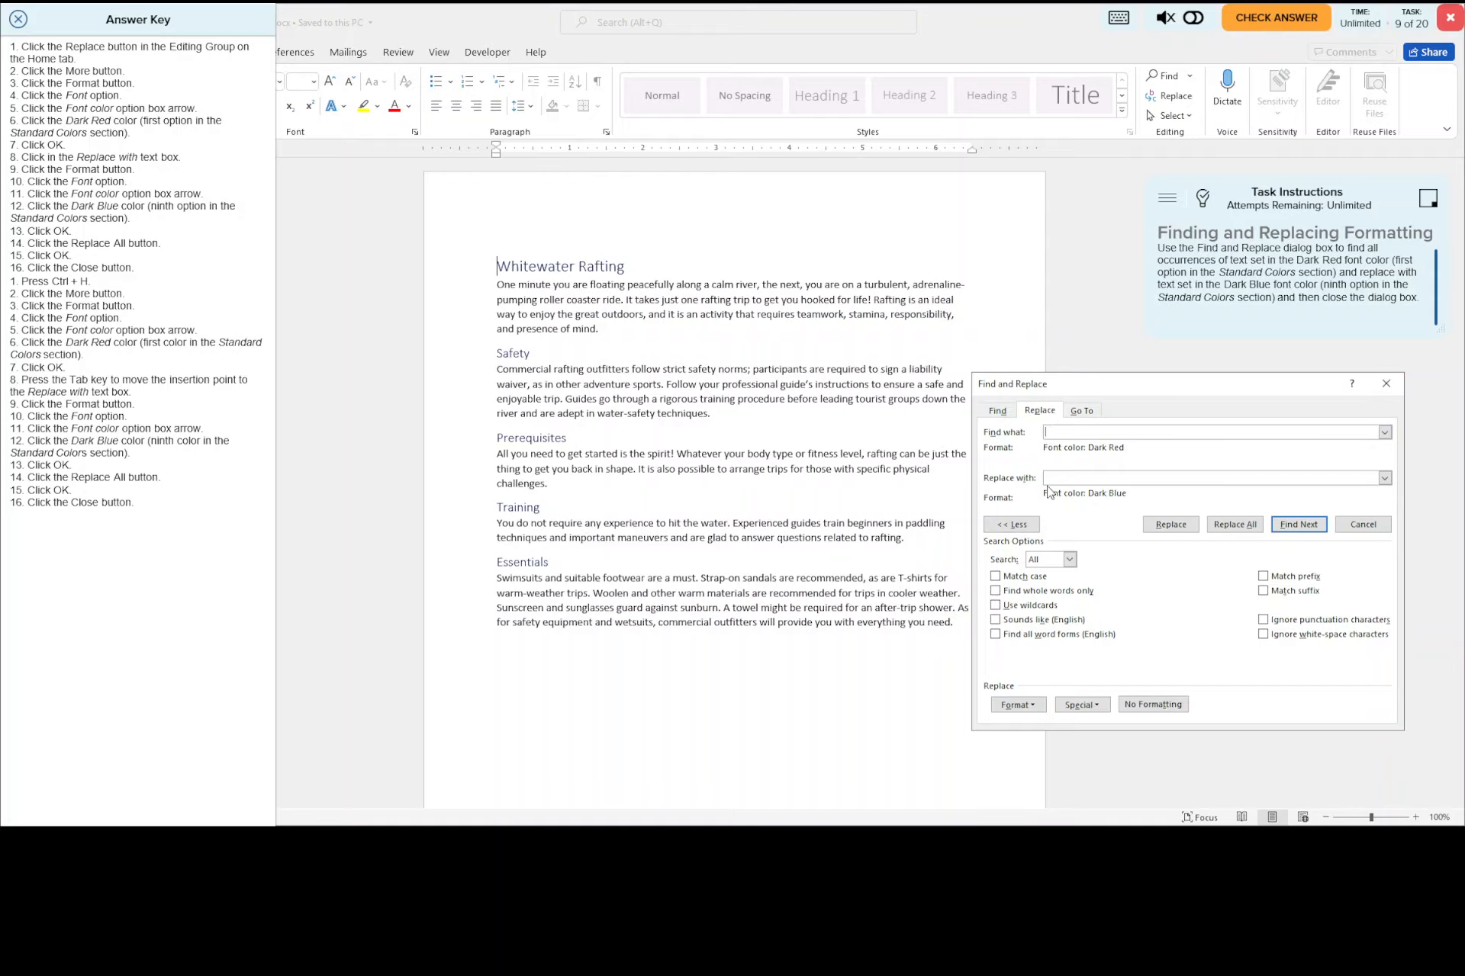
click(1385, 384)
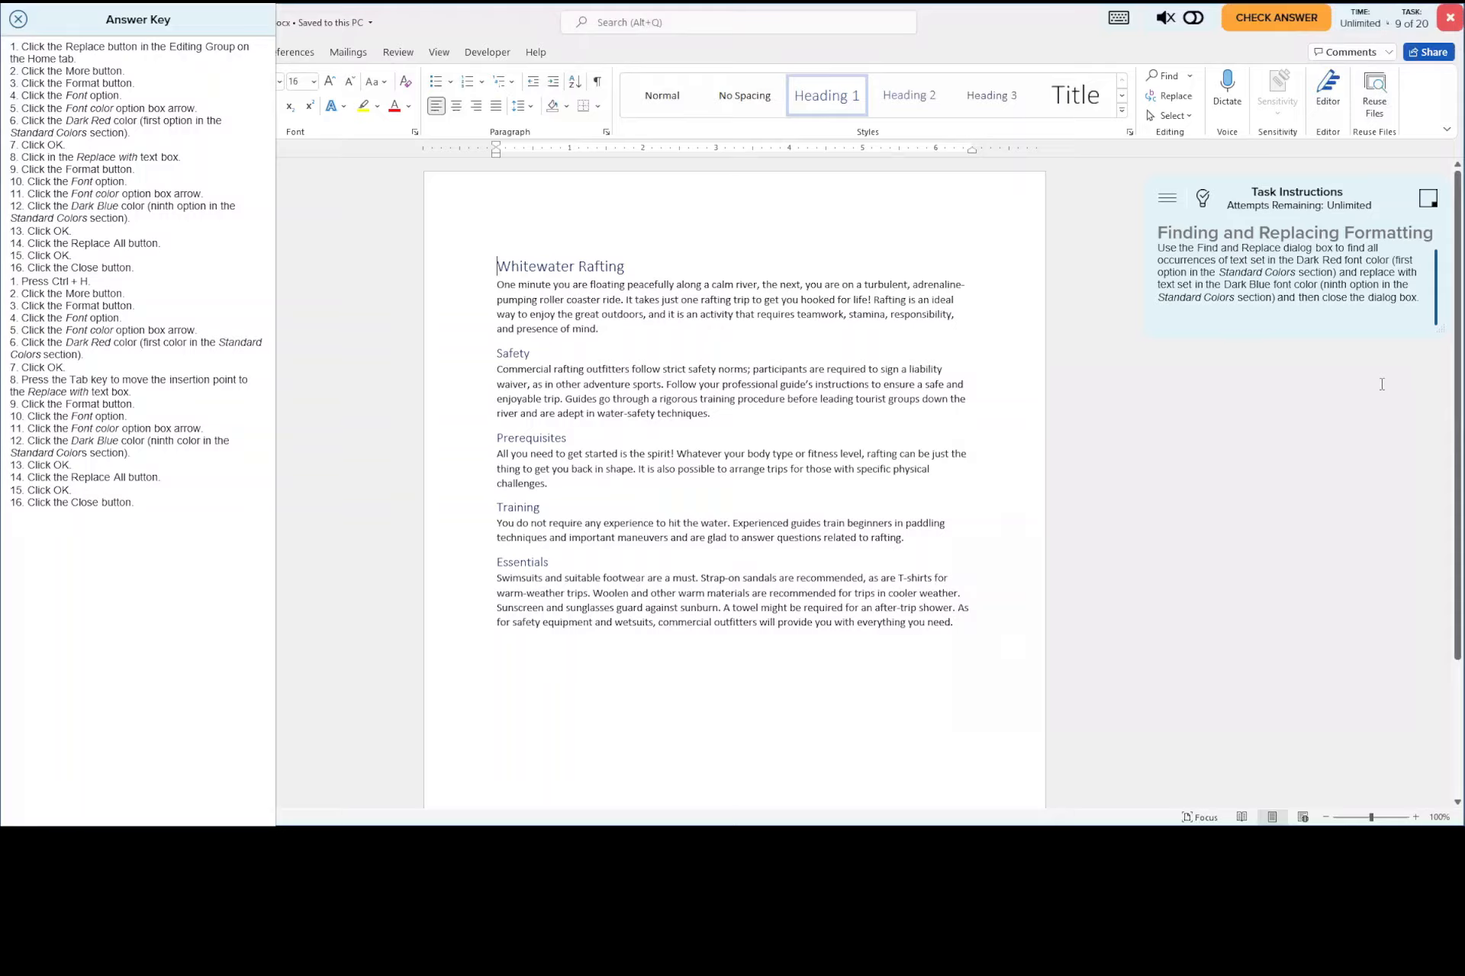
- Close the answer key, save the document and submit the formatting replacement task for checking
click(19, 23)
click(20, 23)
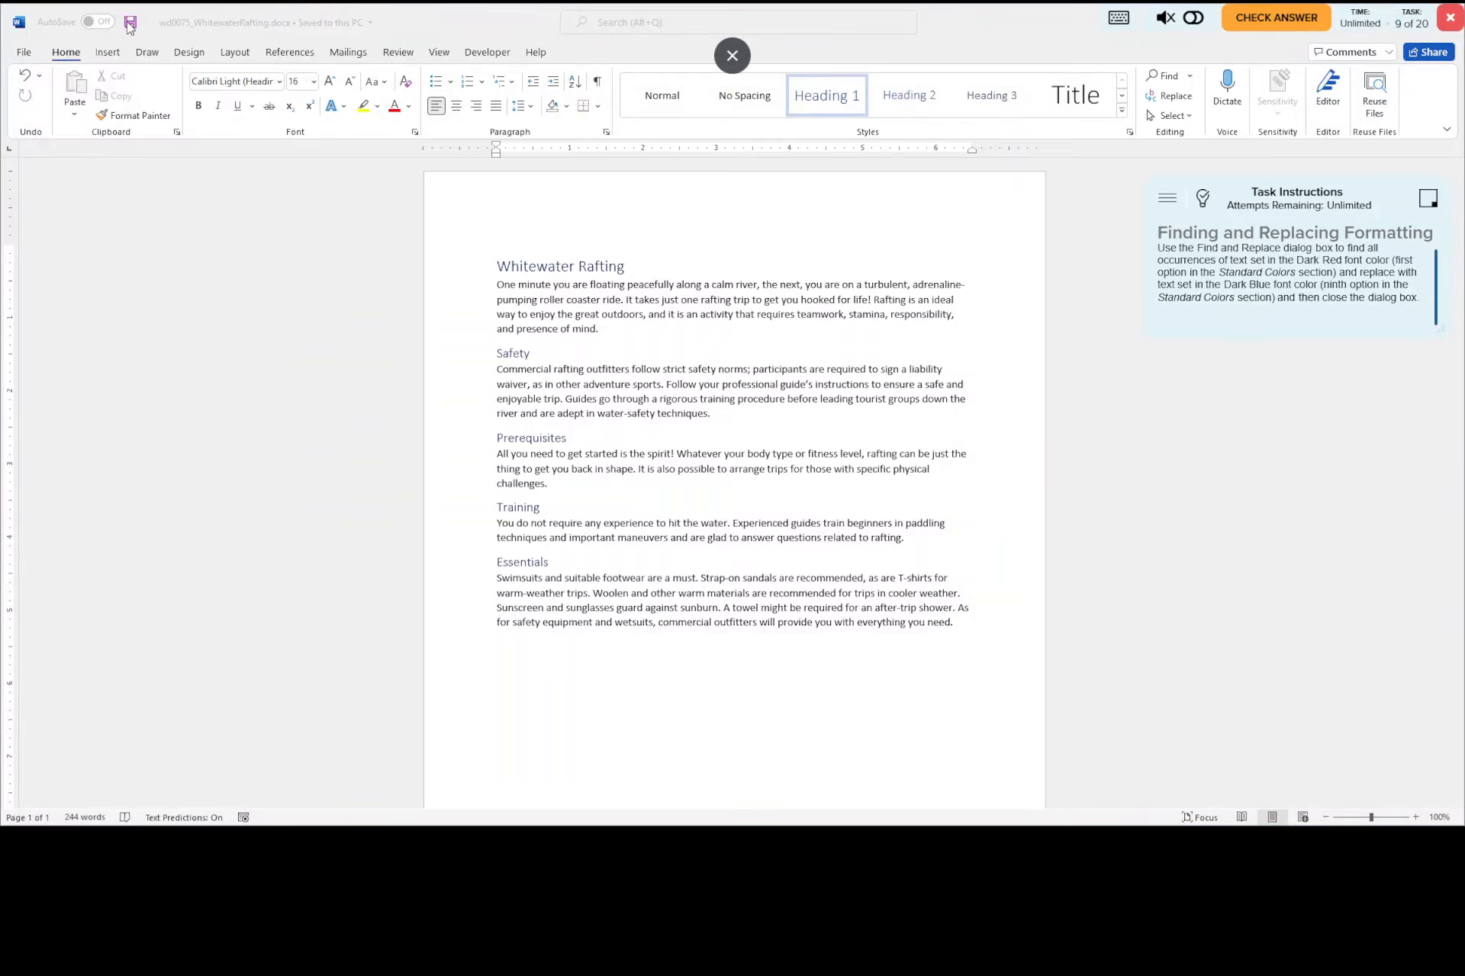
click(130, 23)
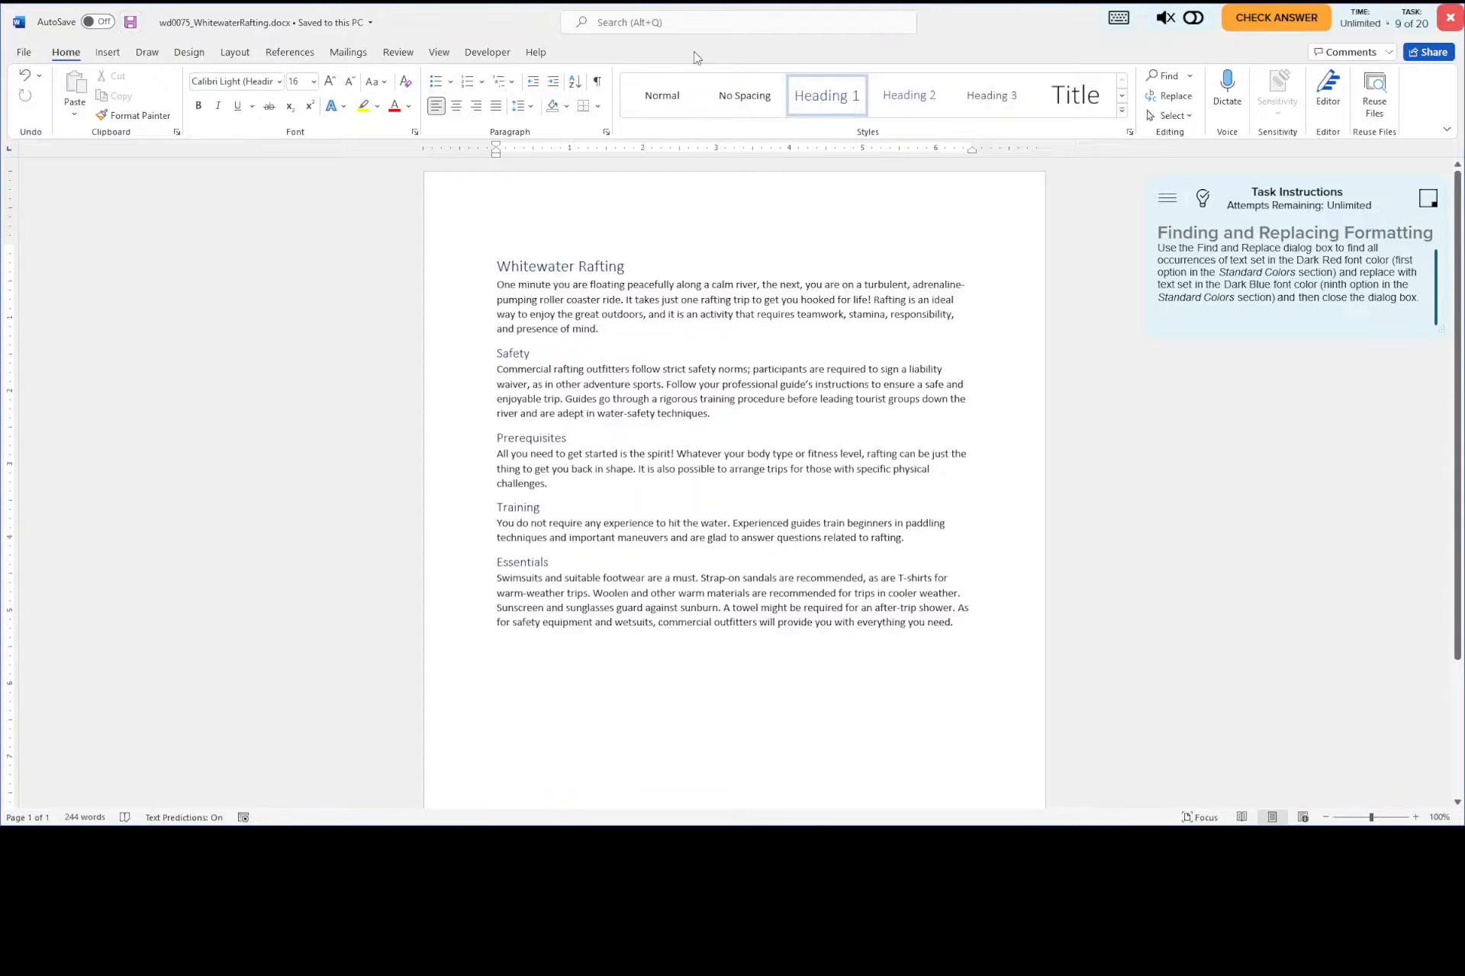
click(1246, 17)
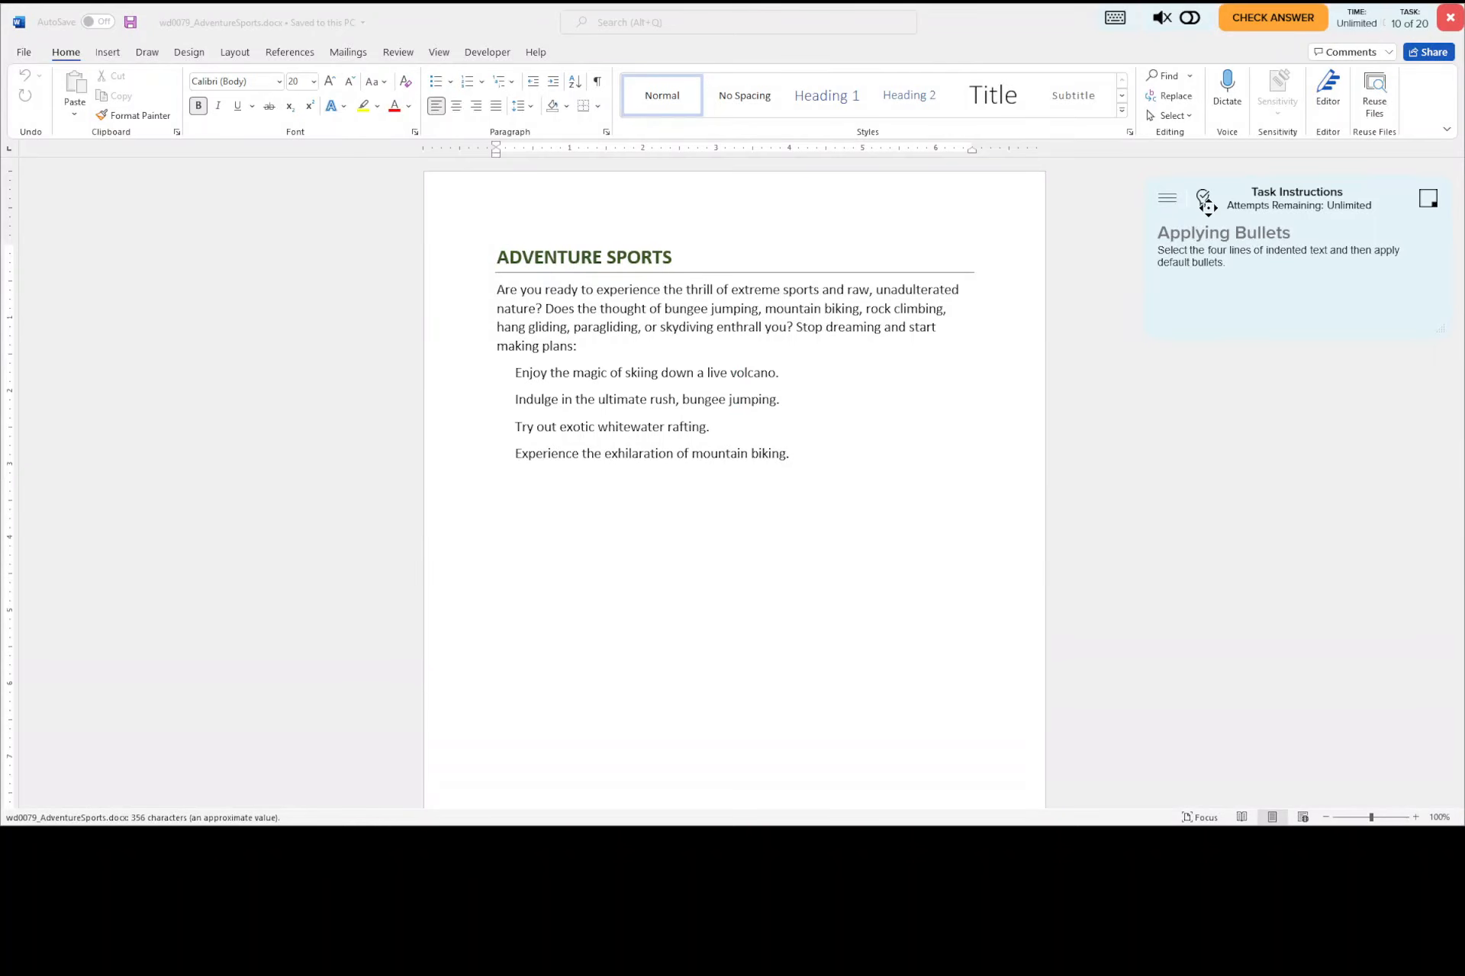
- Consult the answer key and apply default bullets to the four indented lines of the Adventure Sports document
click(1205, 200)
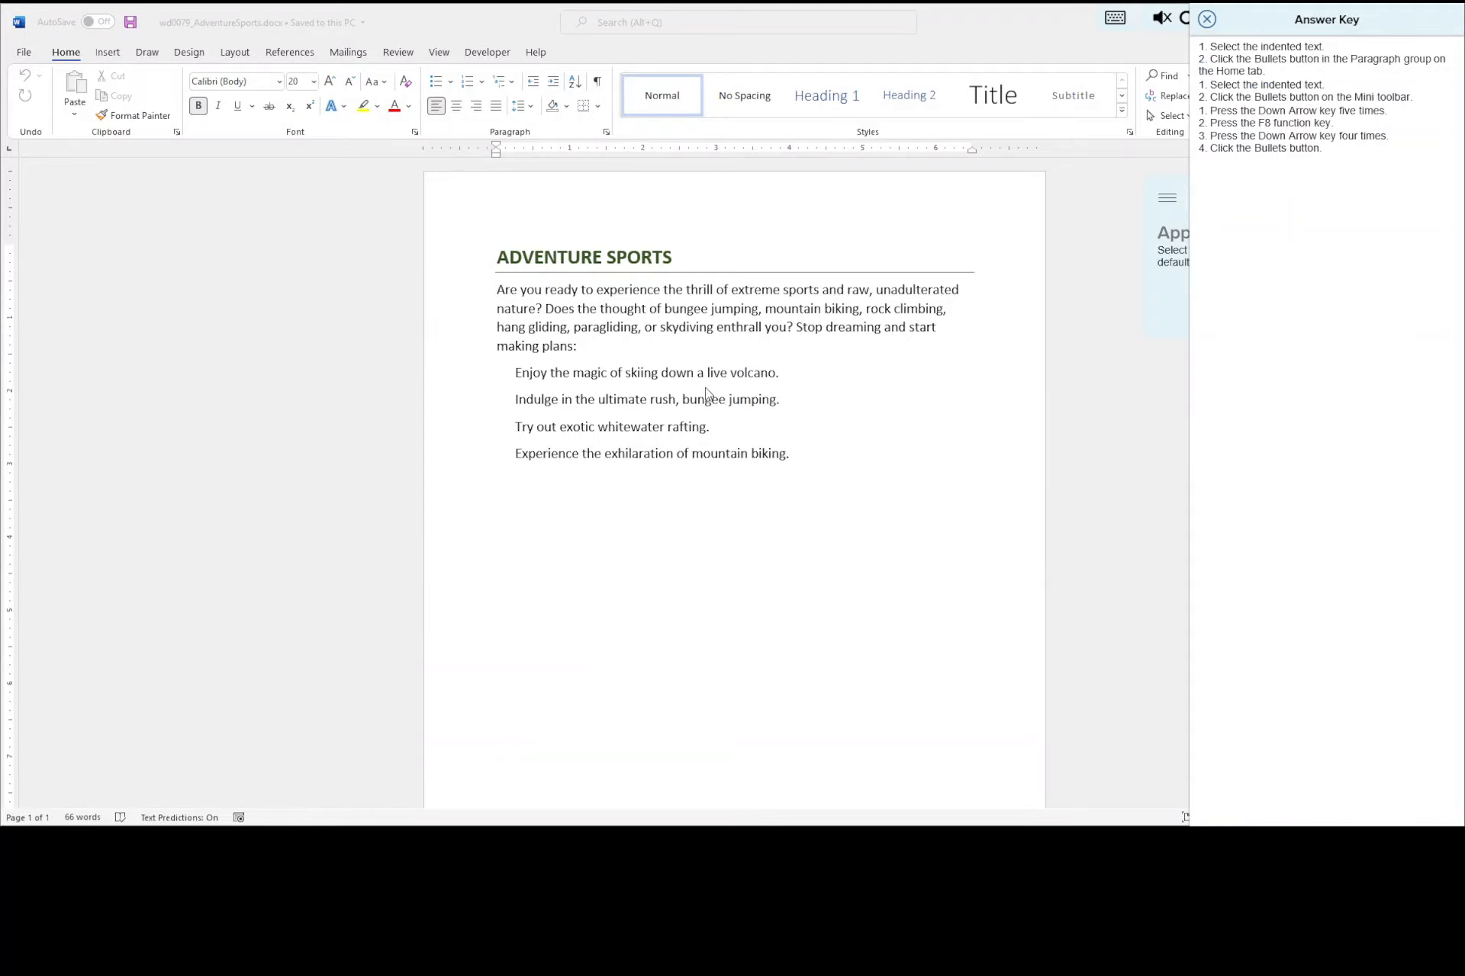
click(451, 378)
drag(449, 377, 445, 473)
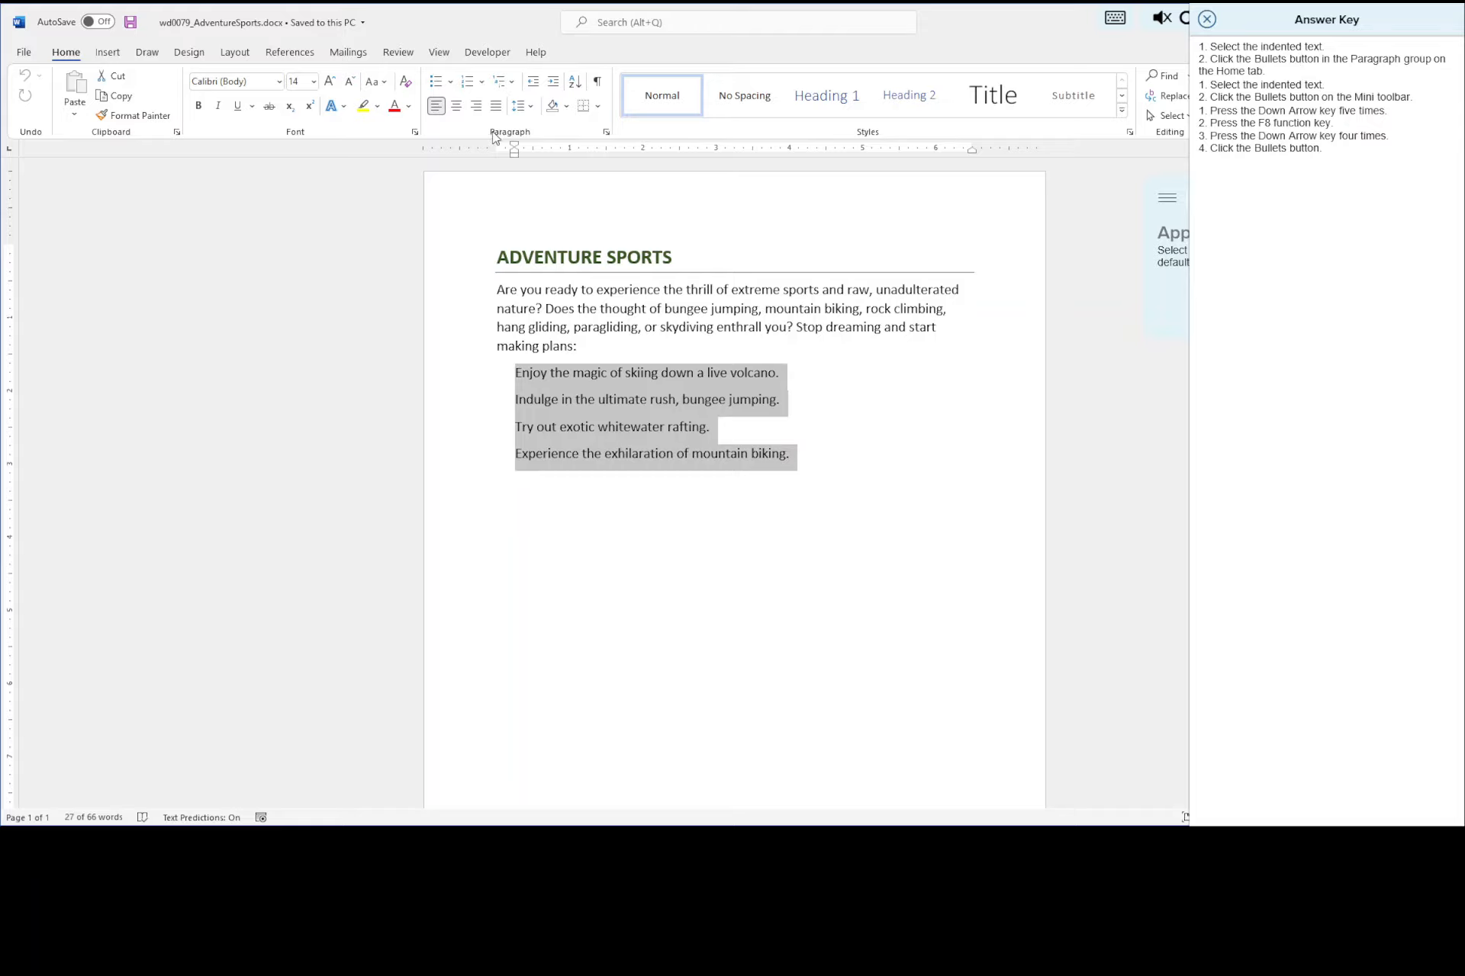
click(434, 81)
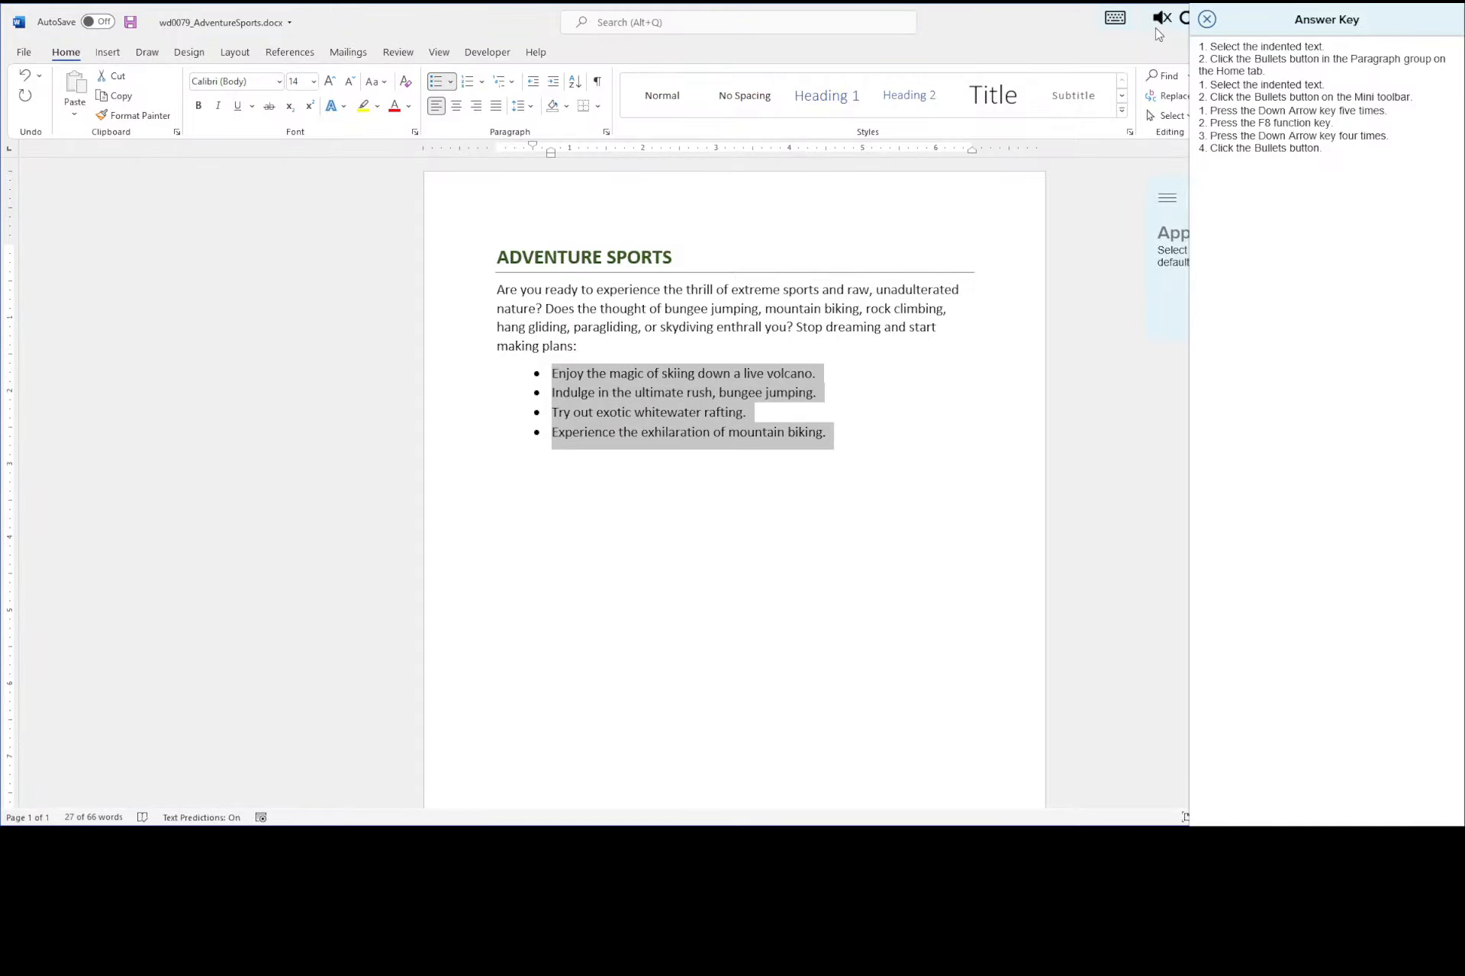
- Close the answer key, save the document and submit the bullets task for checking
click(1209, 21)
mouse_move(794, 10)
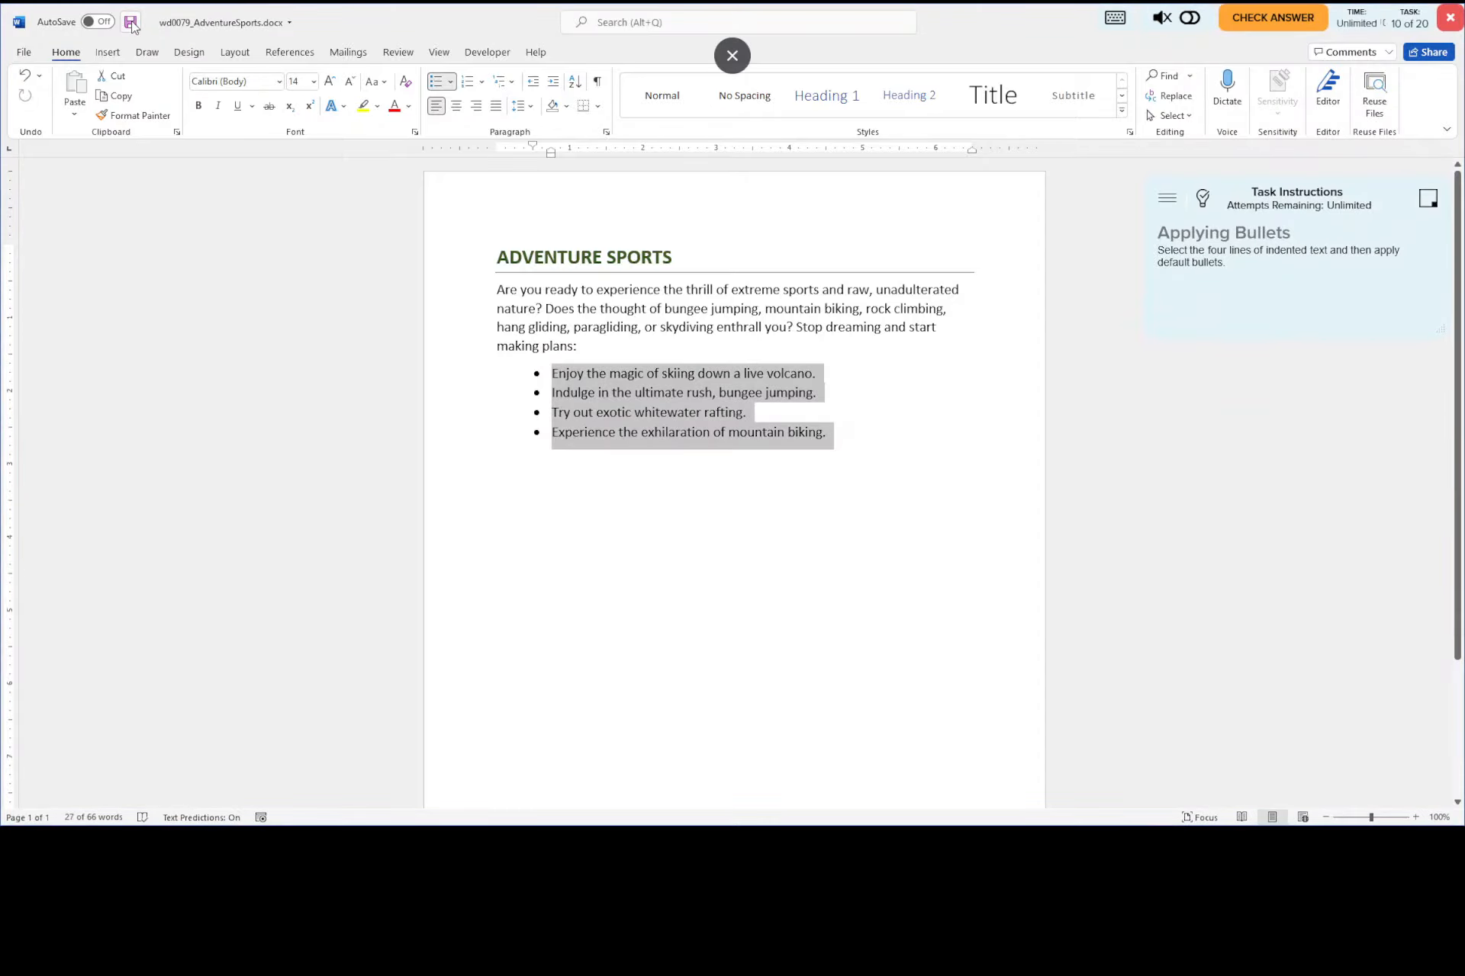
click(131, 23)
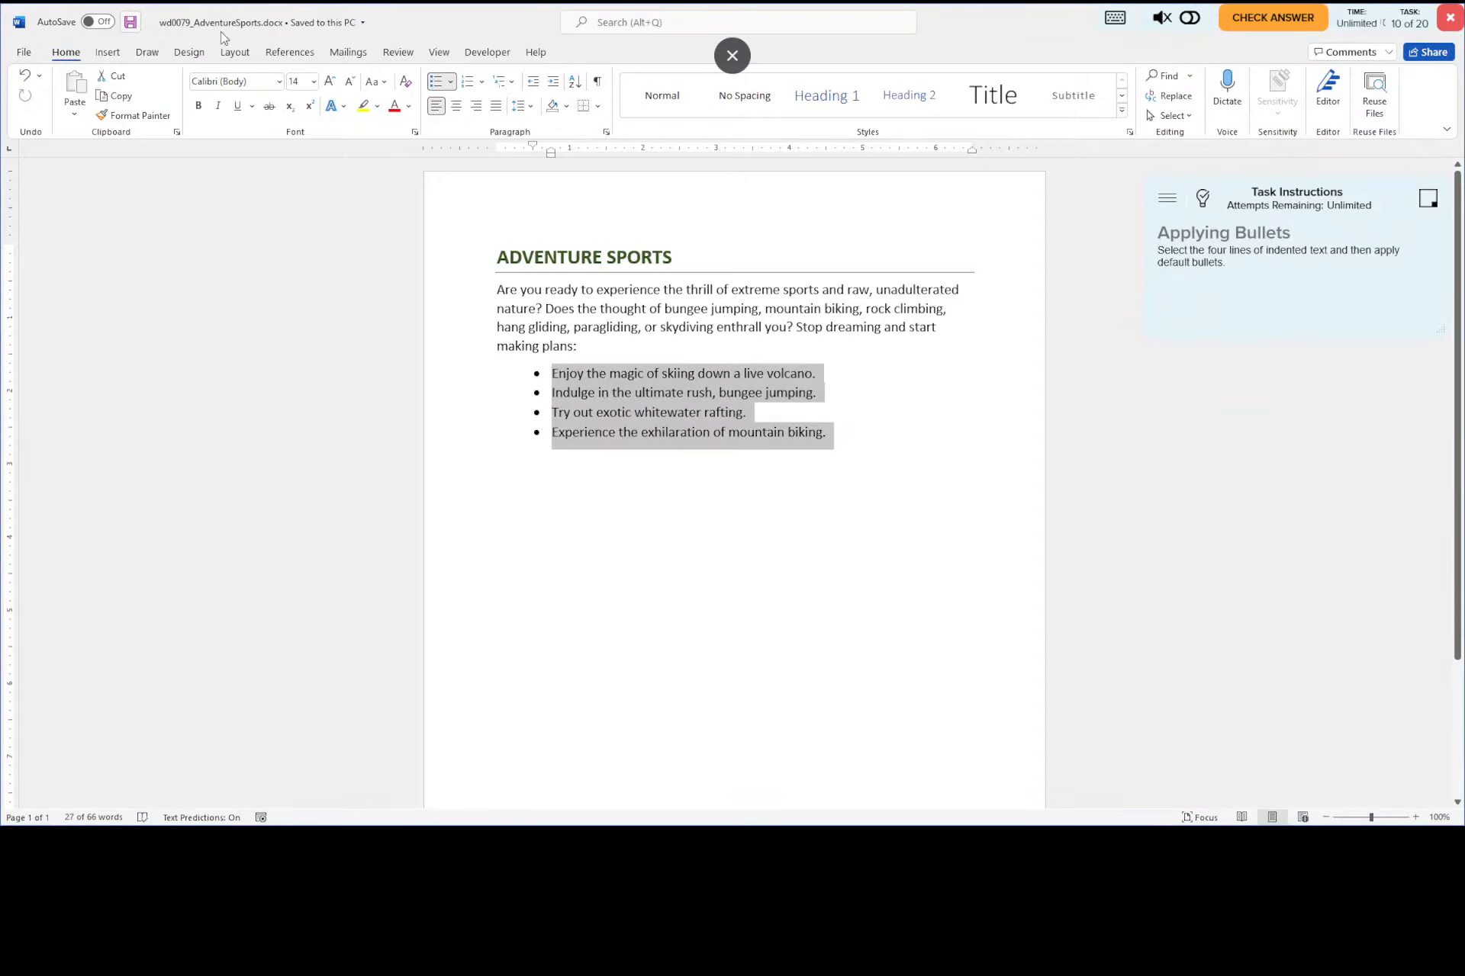
click(1283, 20)
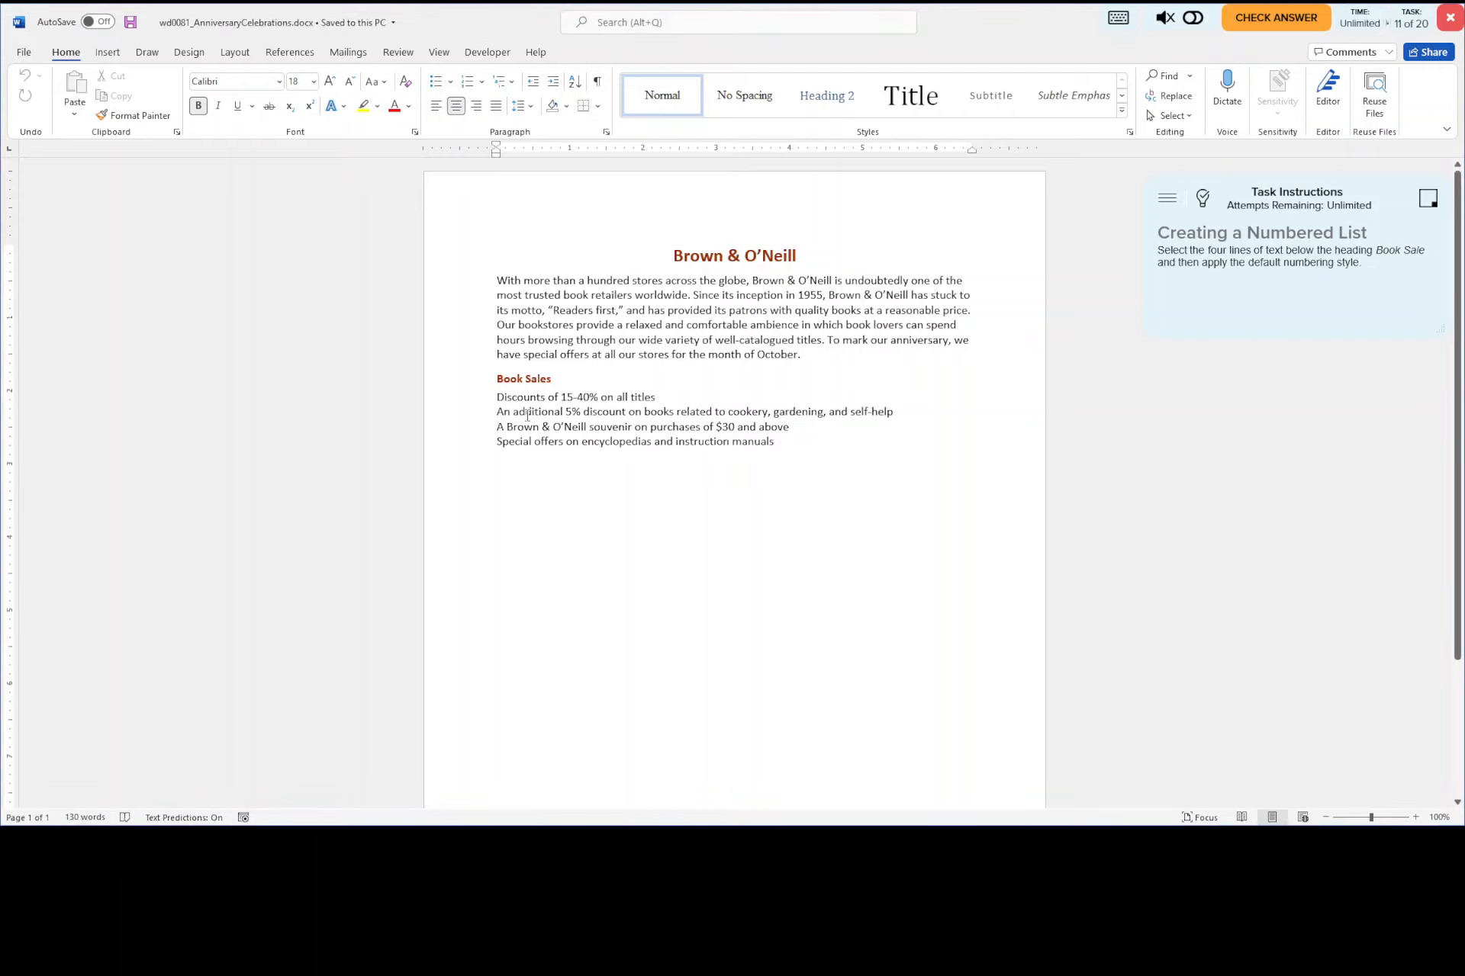
- Apply the default numbering to the four lines below the Book Sales heading, then save and submit the task for checking
drag(479, 397, 458, 456)
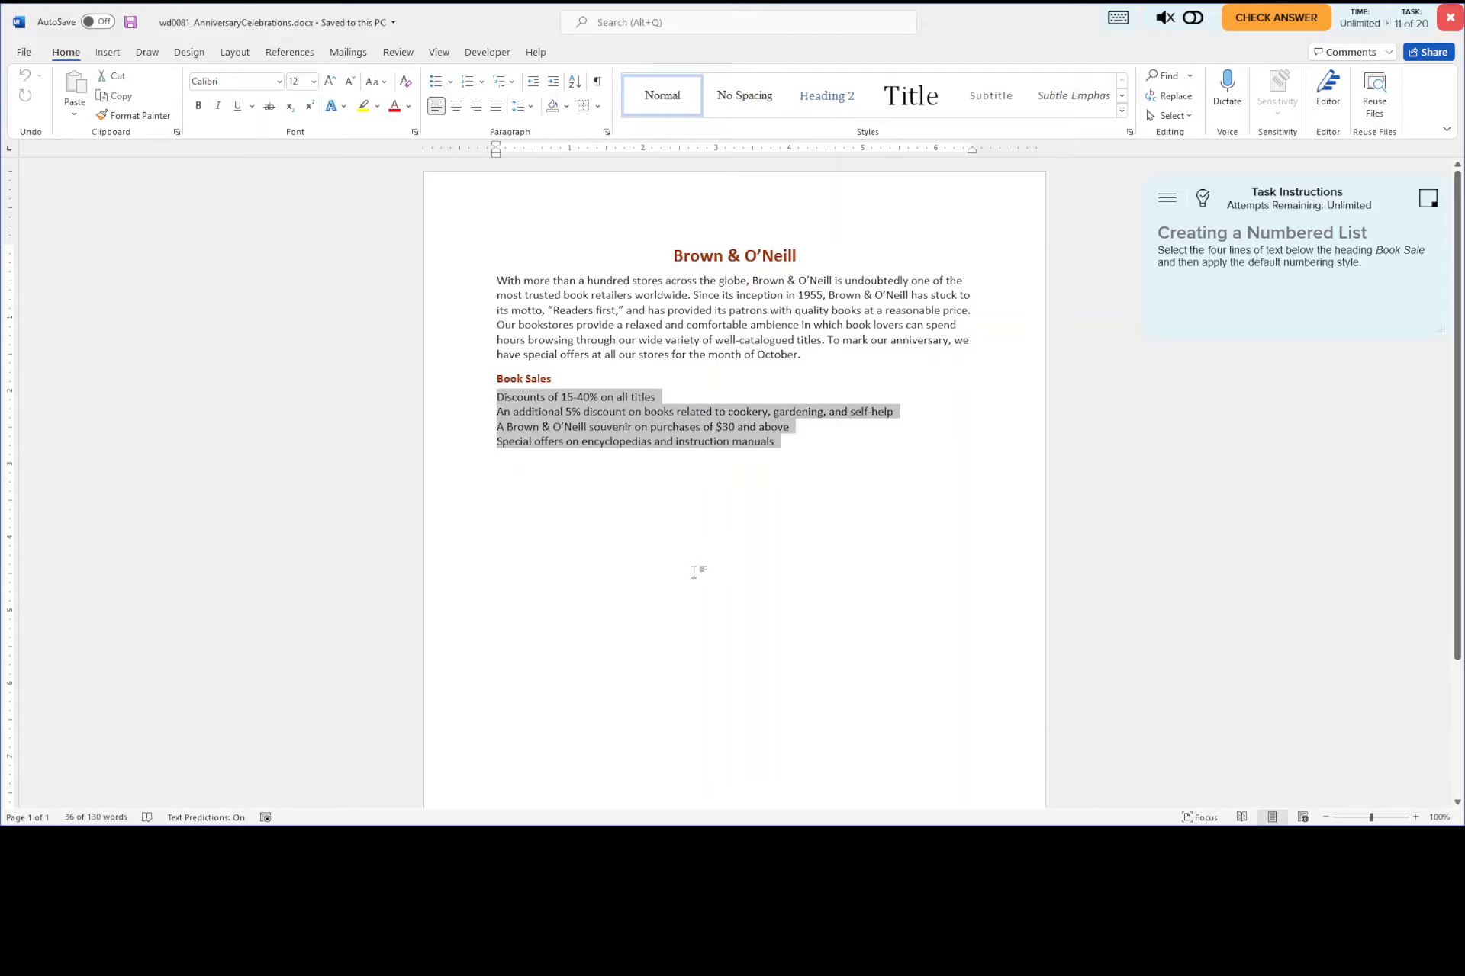
click(723, 596)
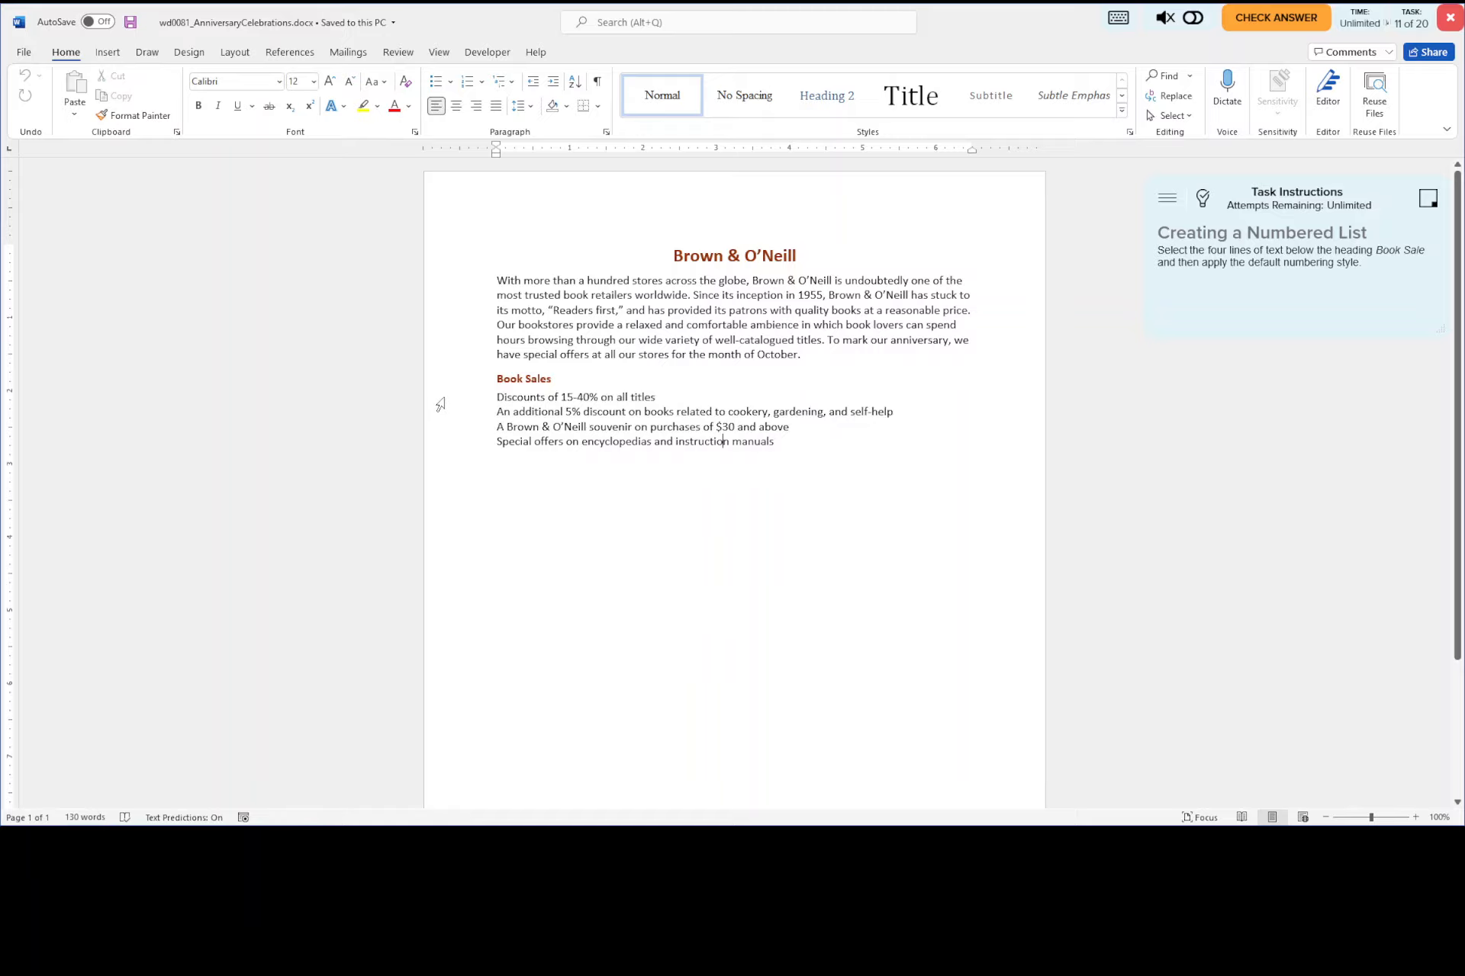
drag(441, 404, 444, 453)
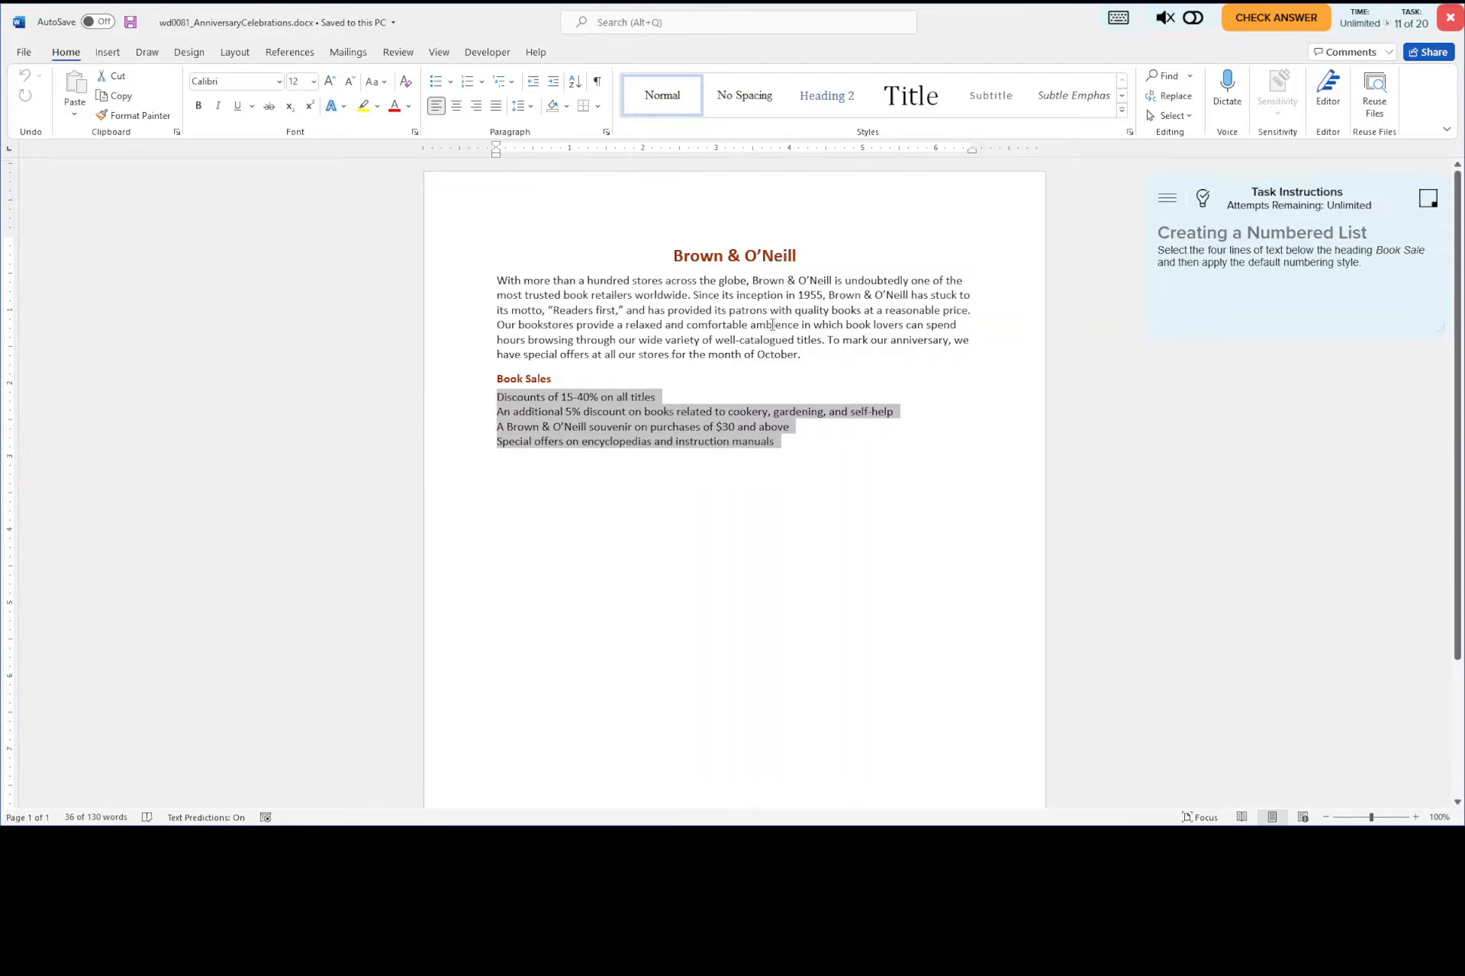
scroll(772, 326, down, 1)
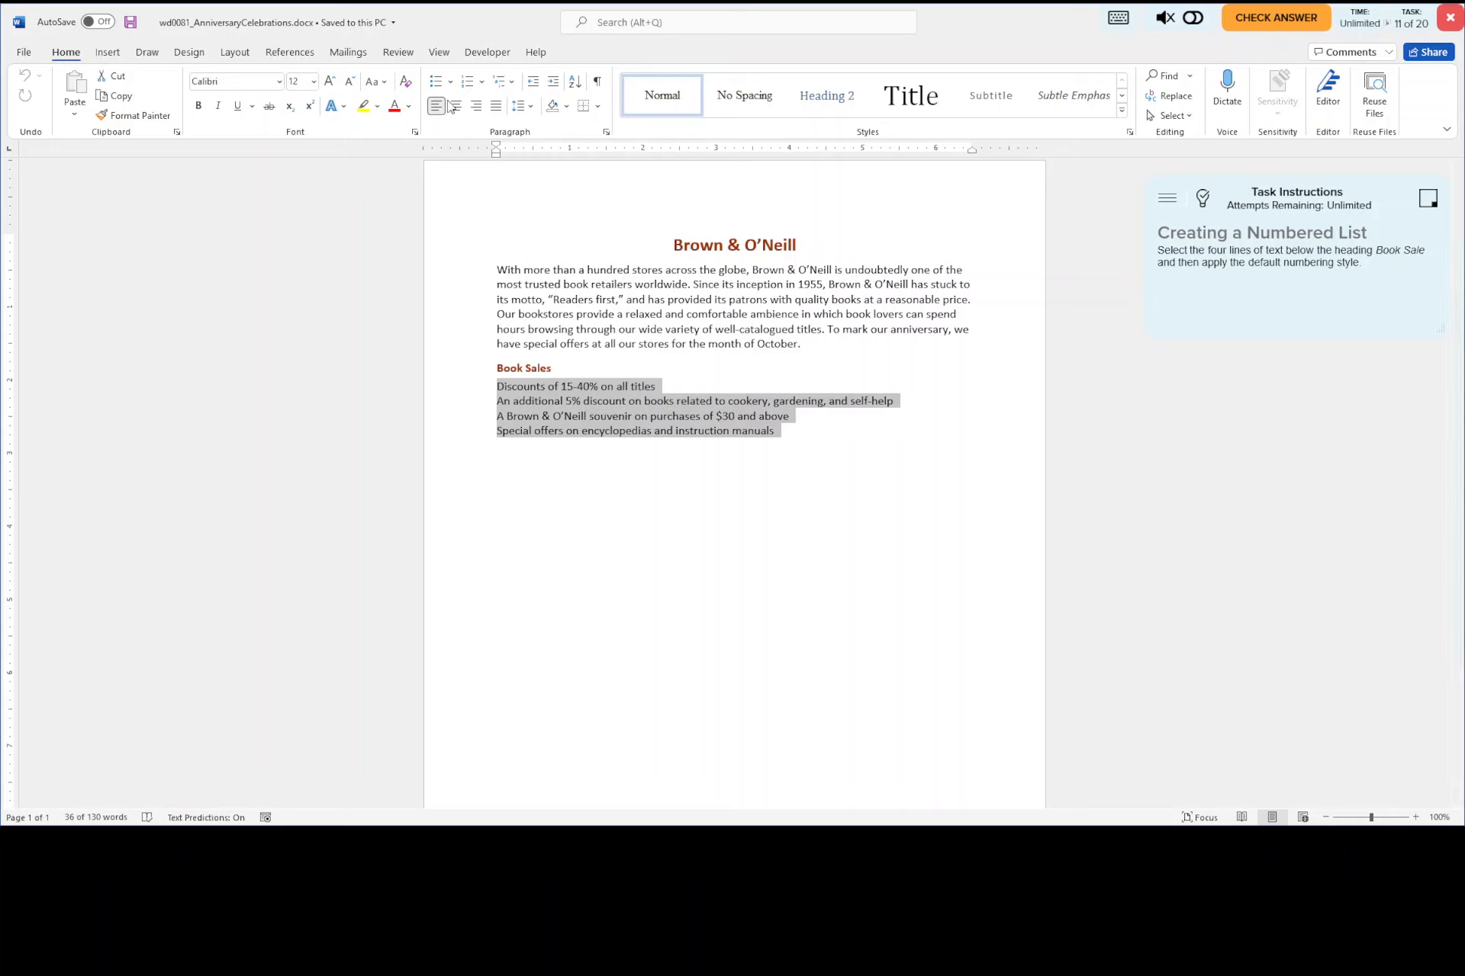
click(467, 83)
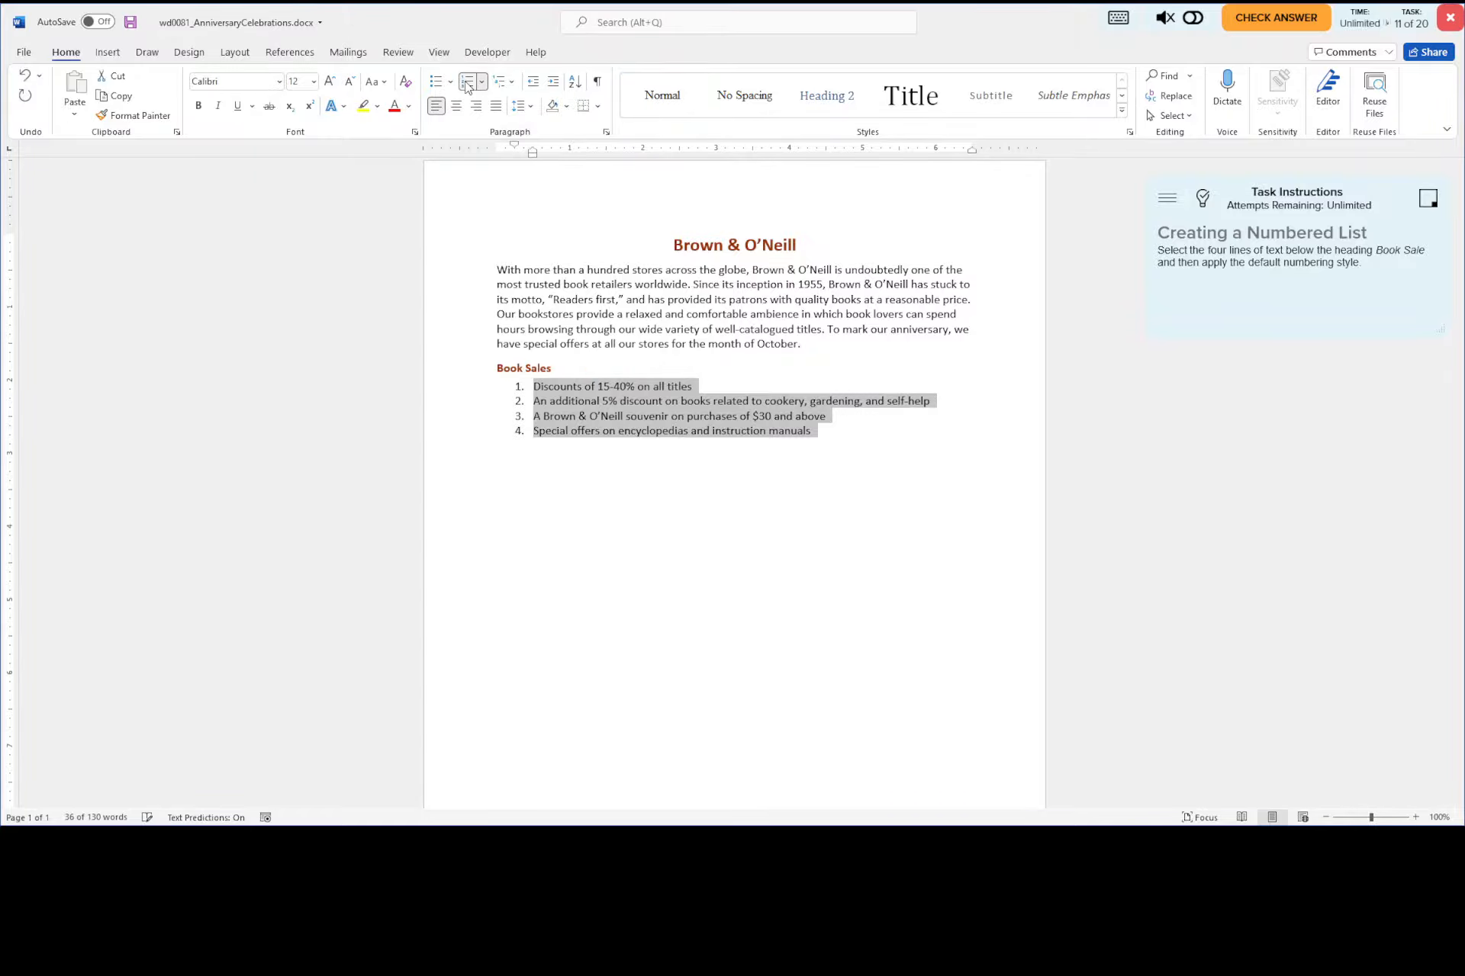
click(130, 23)
click(1297, 19)
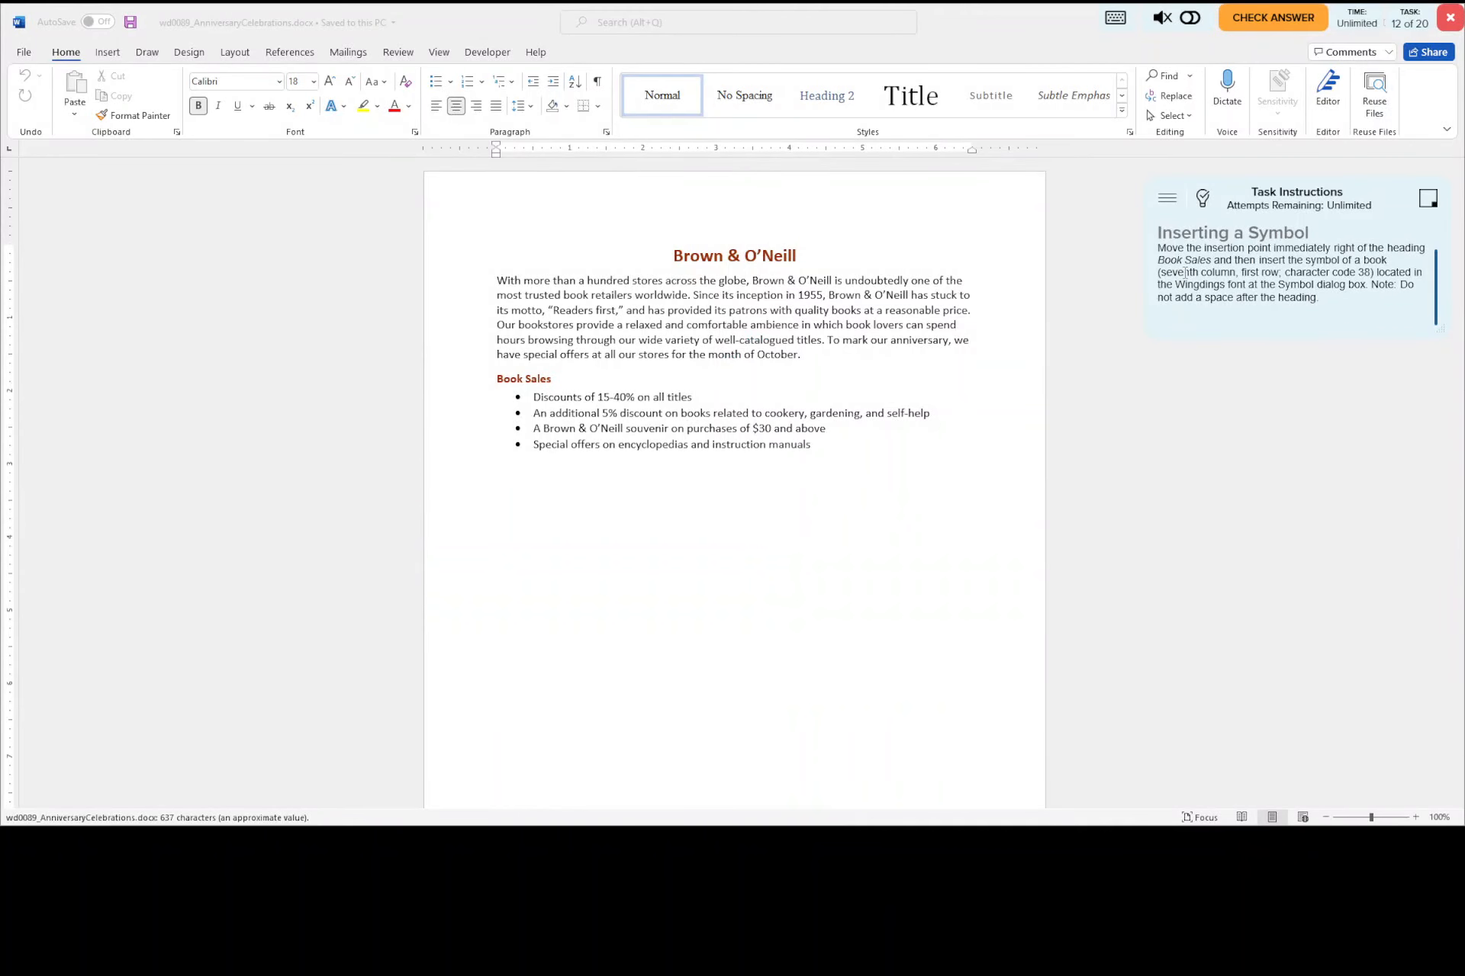
click(1205, 199)
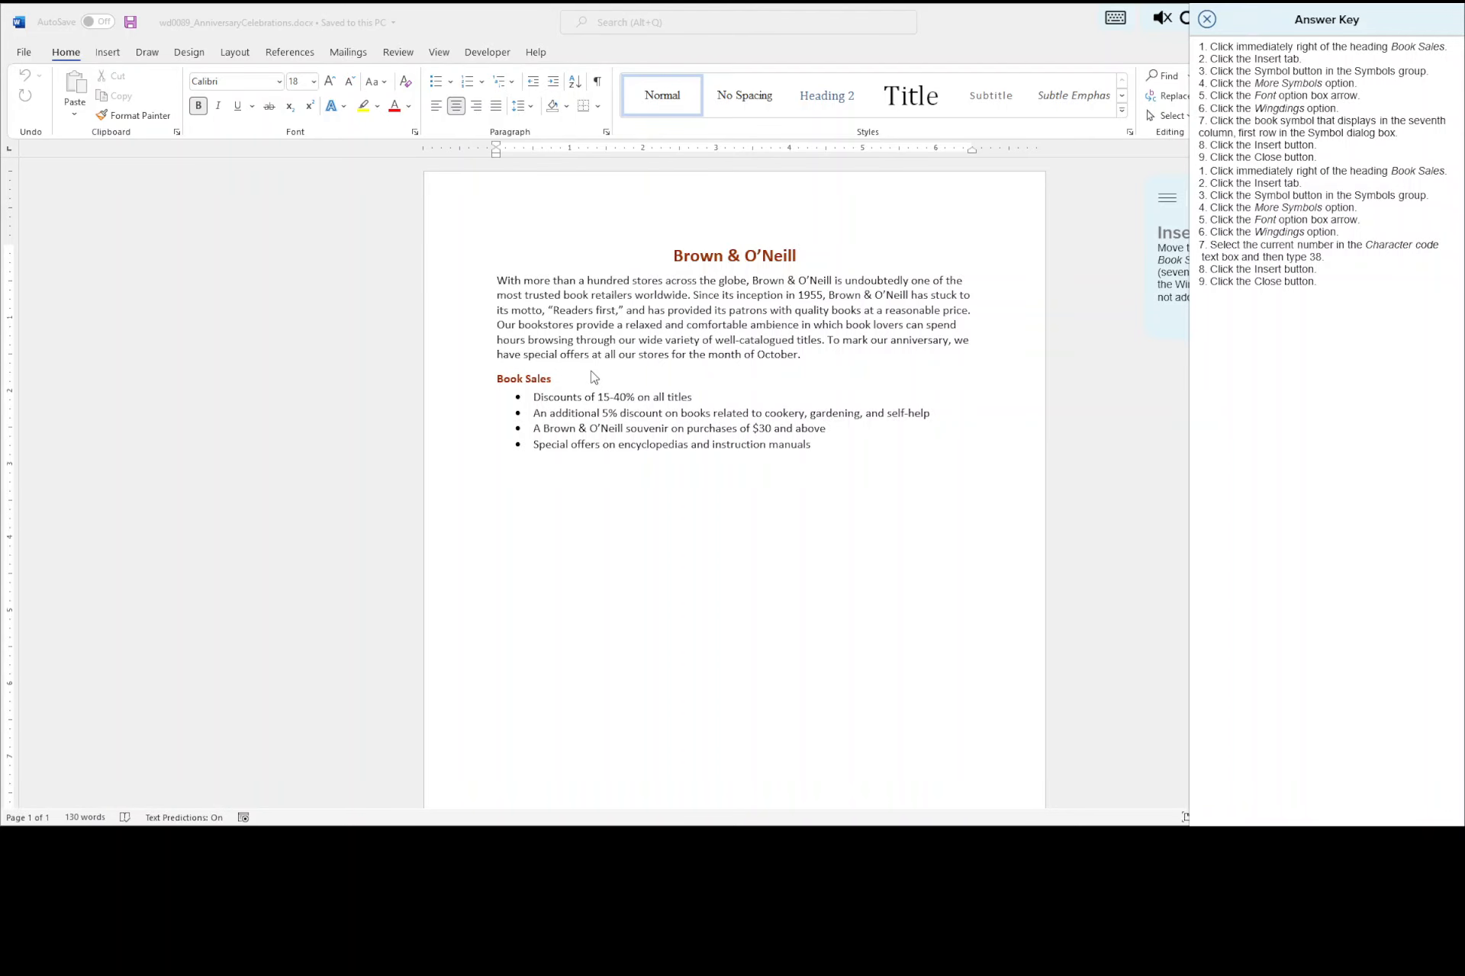
click(575, 379)
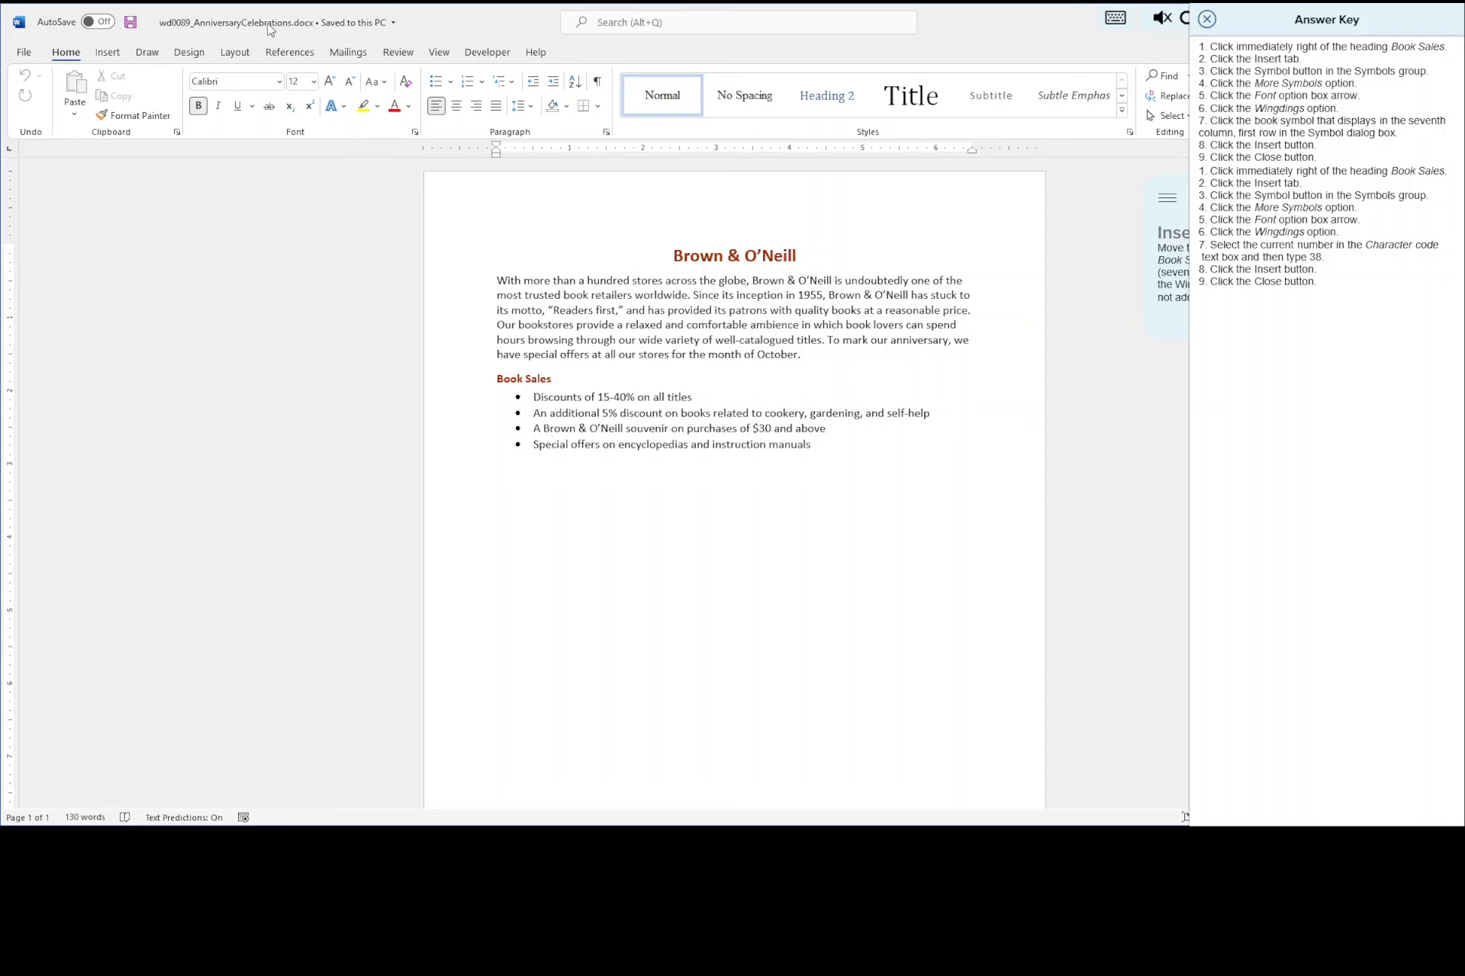
click(111, 56)
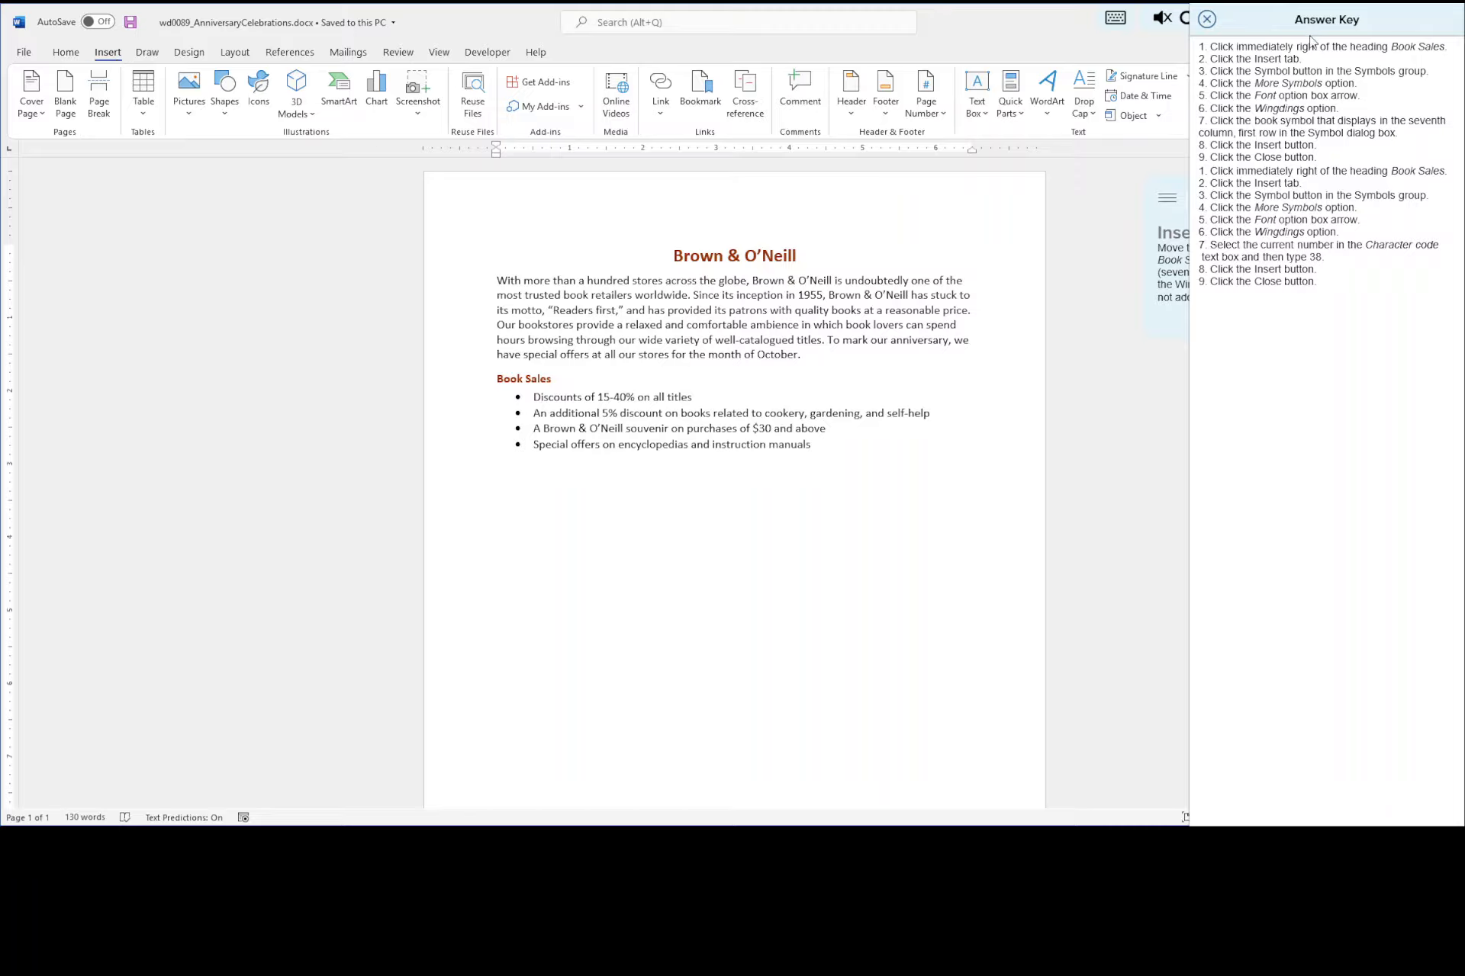
drag(1283, 20, 217, 39)
click(1266, 12)
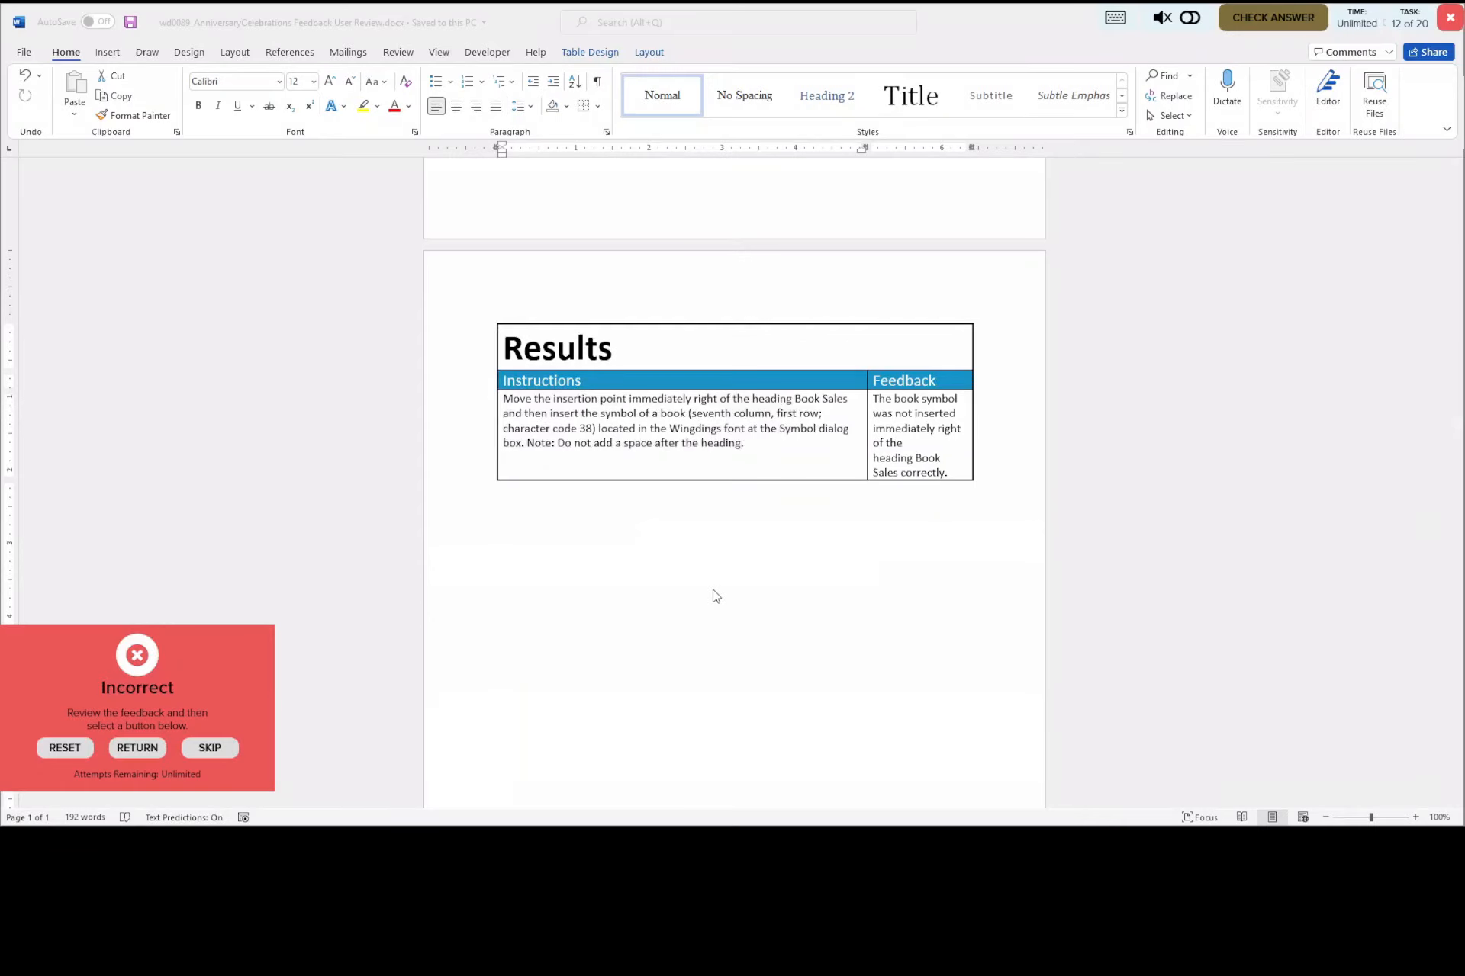
click(139, 749)
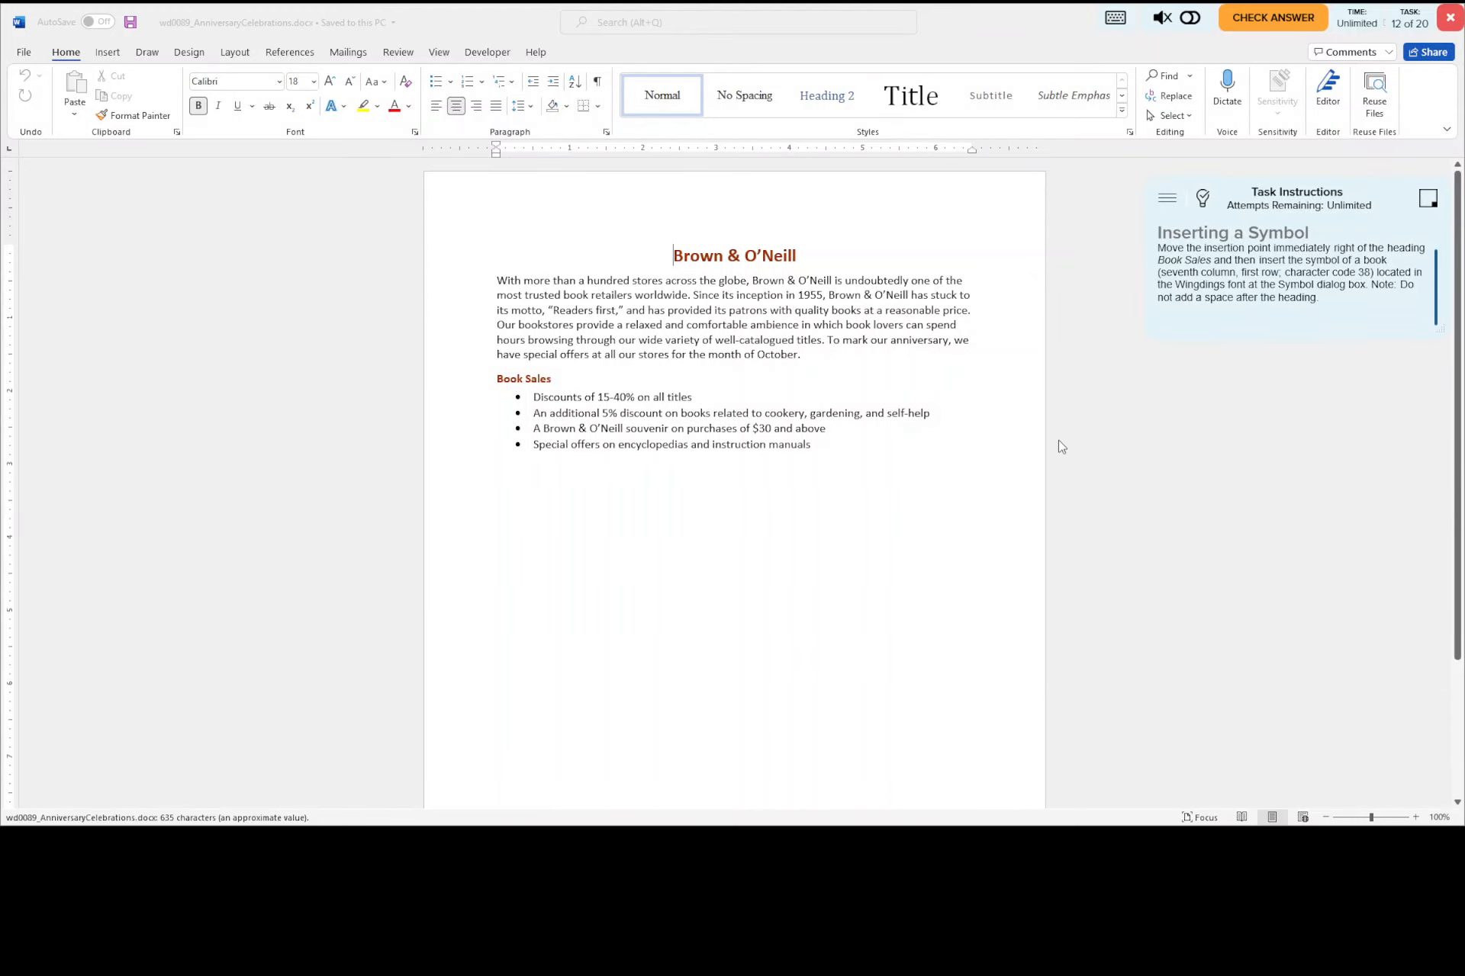
- Consult the answer key for the symbol task and place the insertion point immediately after the Book Sales heading
click(1205, 202)
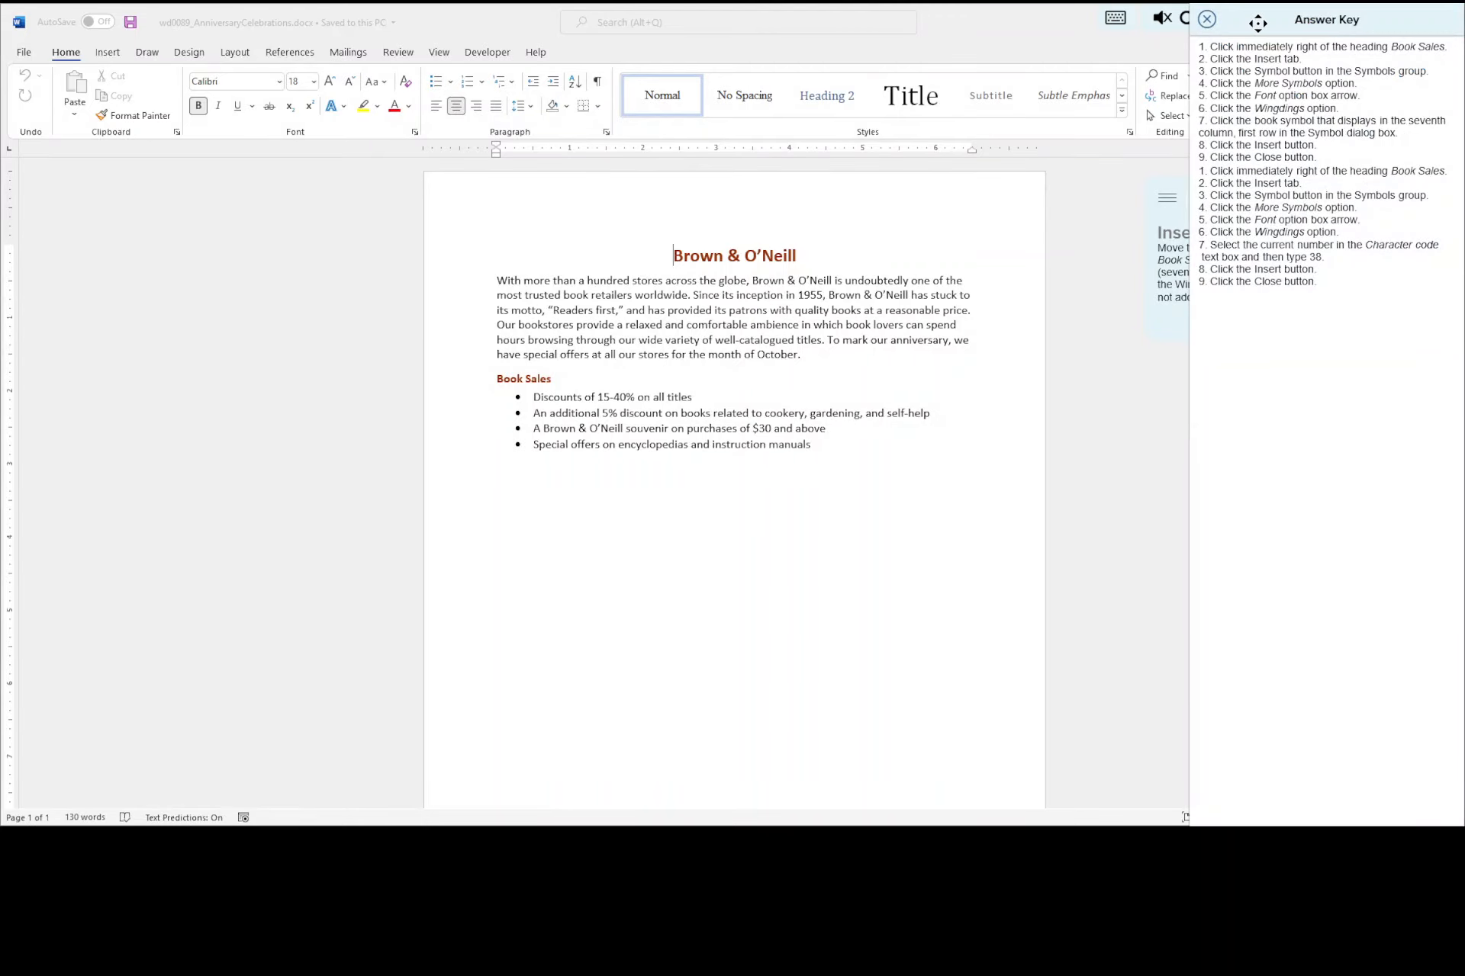
drag(1257, 24, 227, 42)
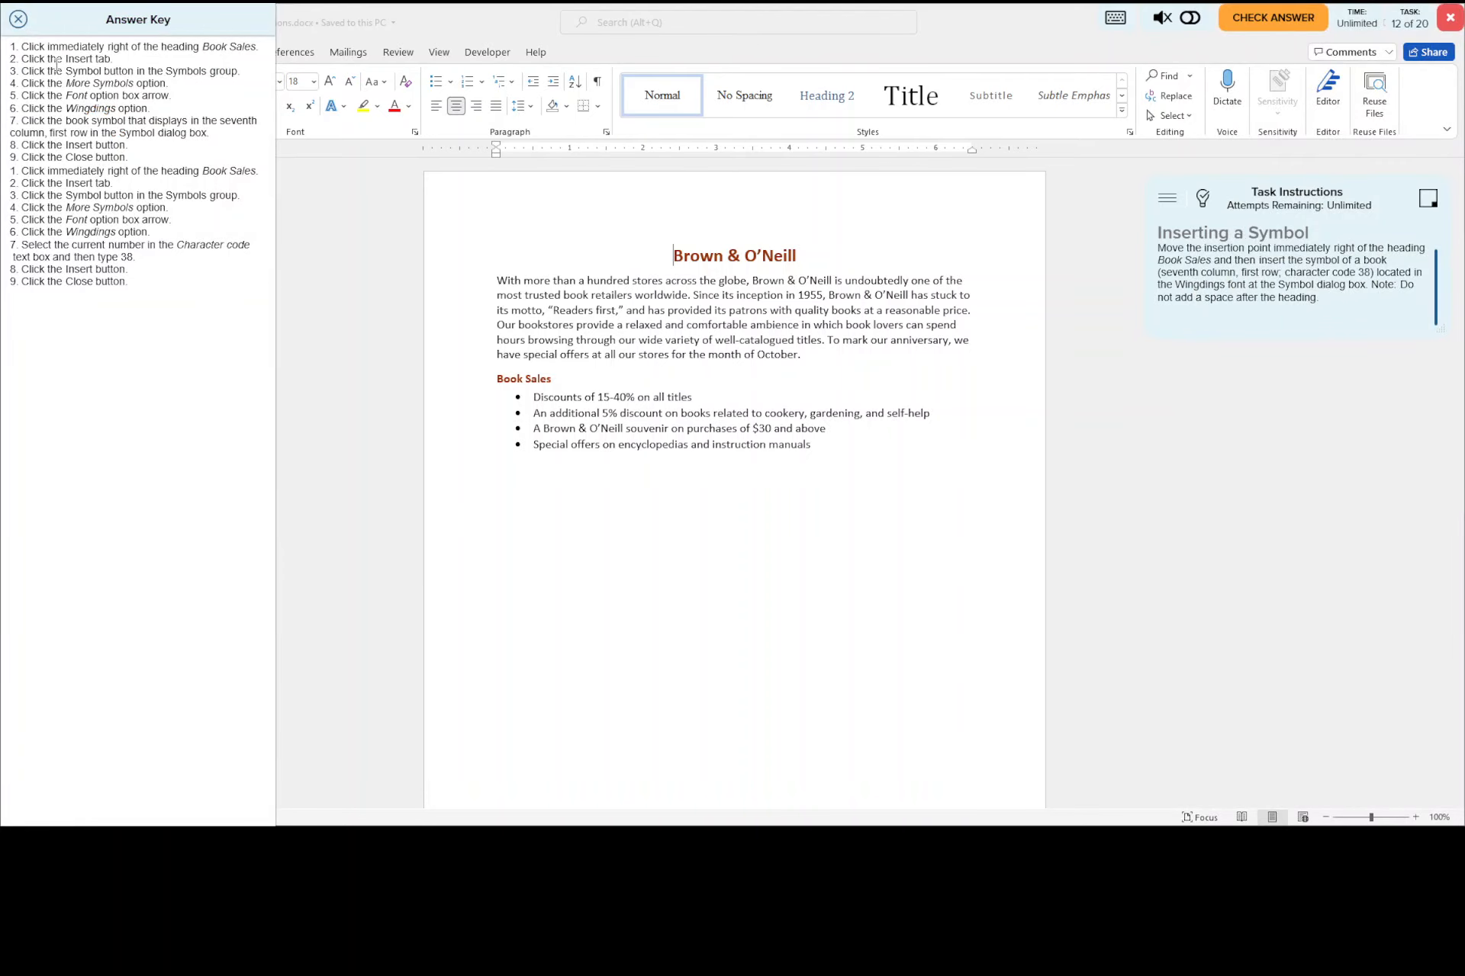
click(559, 379)
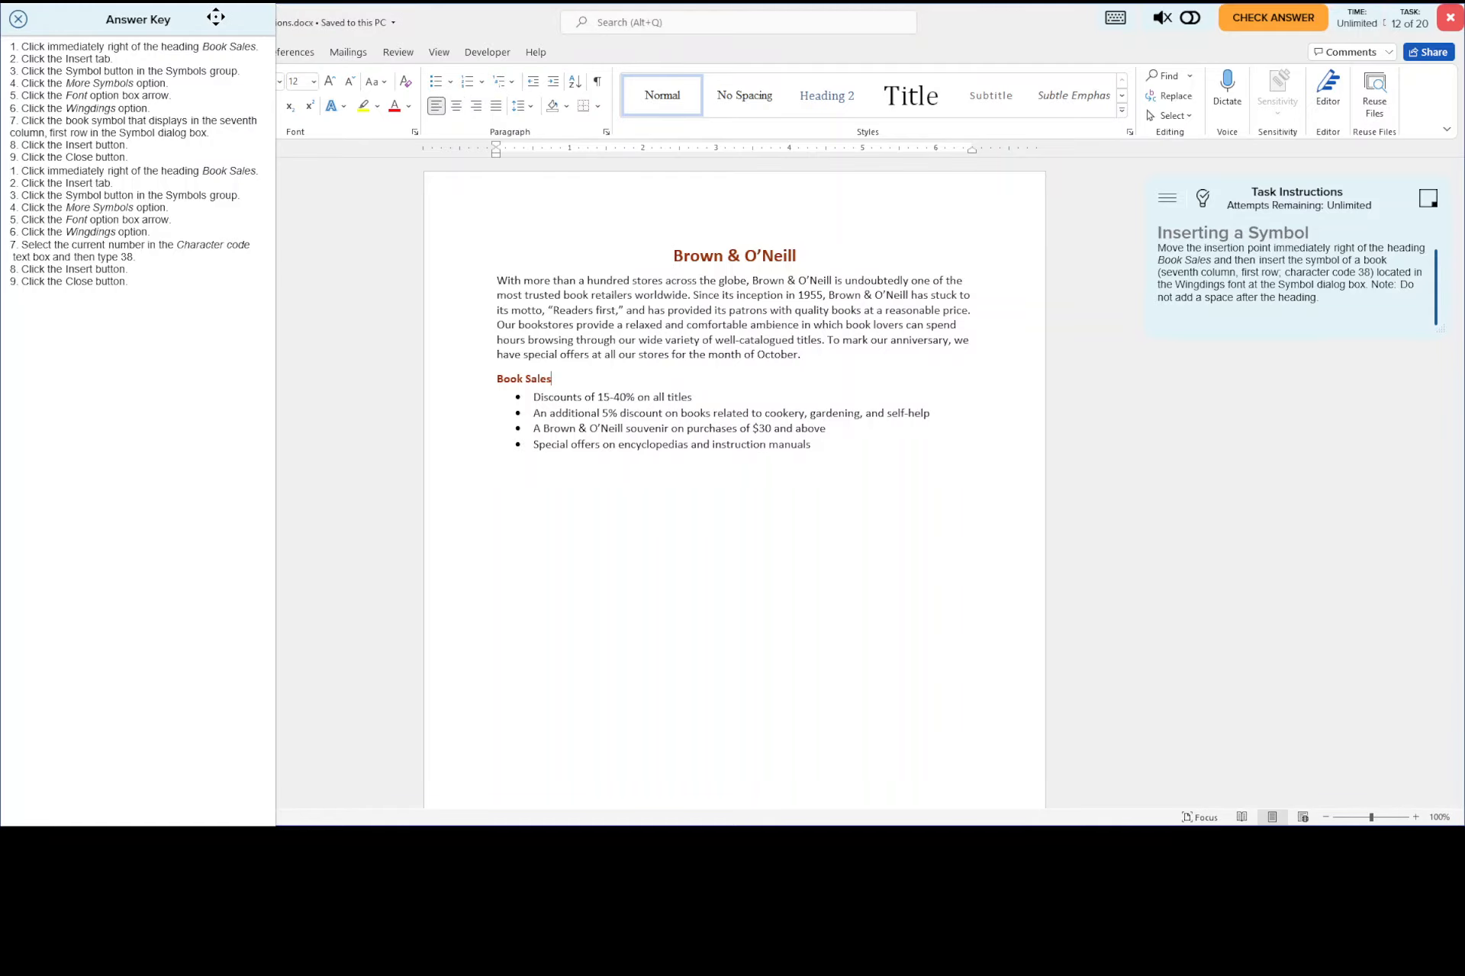
click(222, 99)
drag(261, 145, 711, 5)
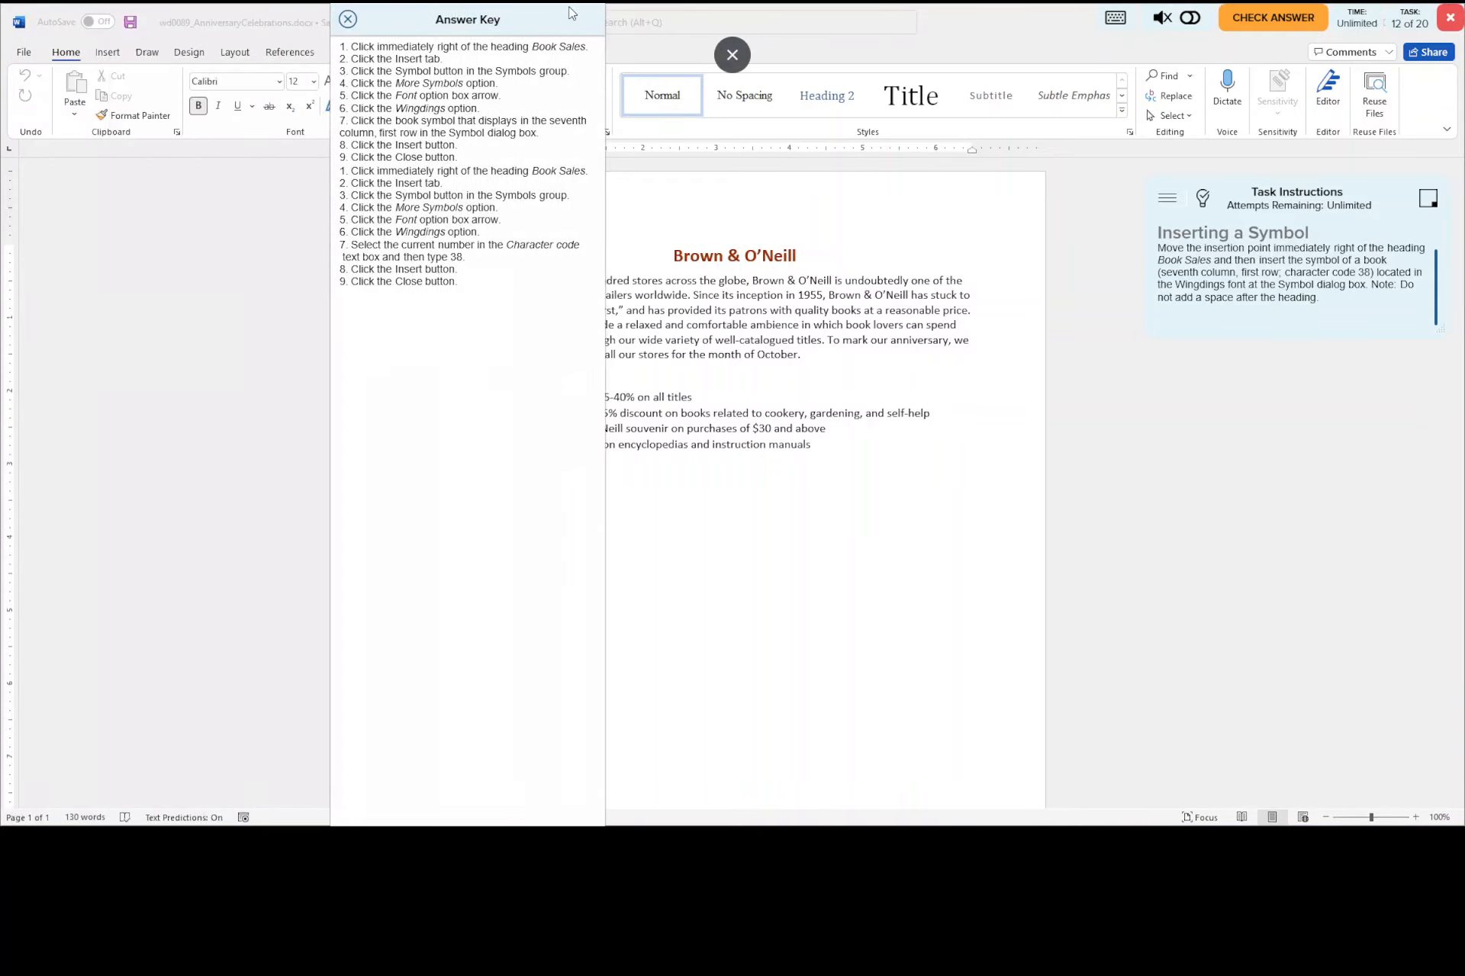
- Insert the Wingdings book symbol with character code 38 immediately after the Book Sales heading
click(110, 55)
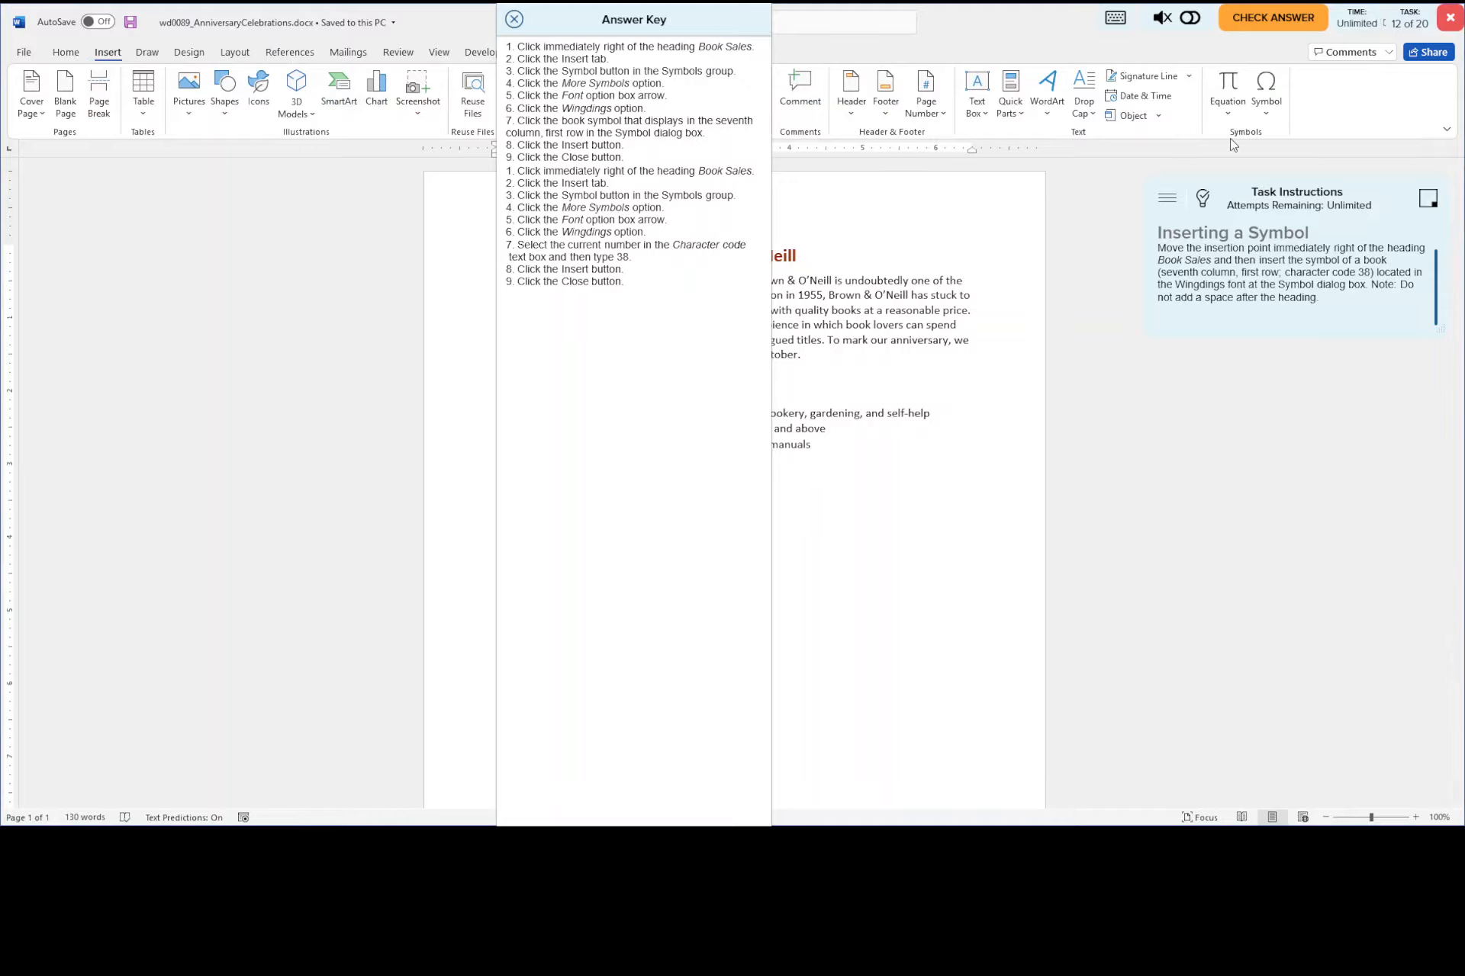
click(1270, 85)
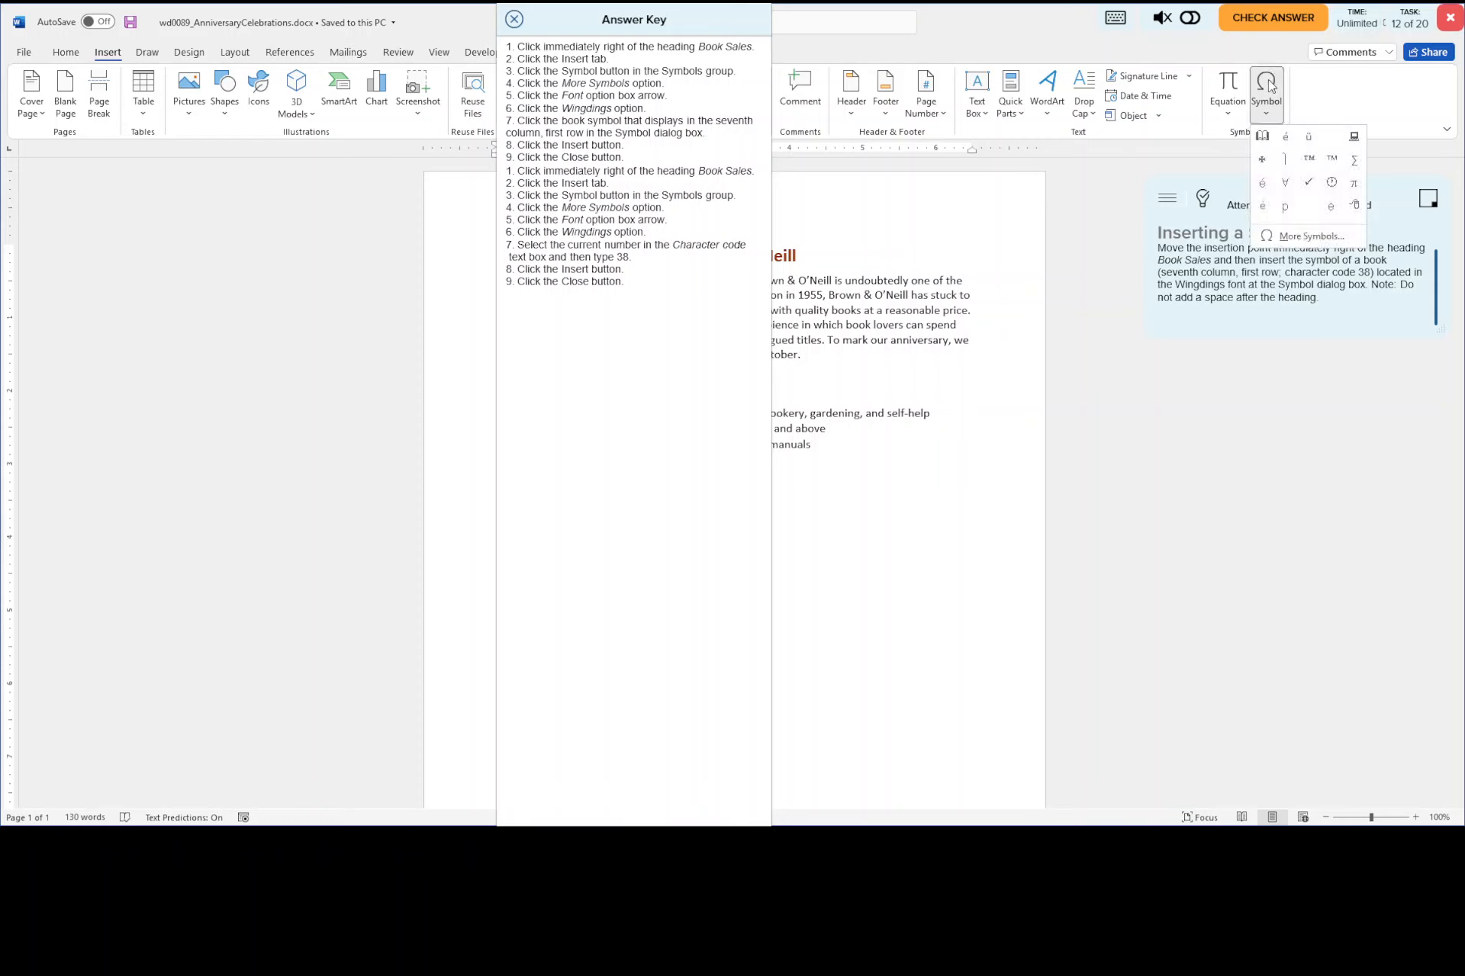
click(1301, 240)
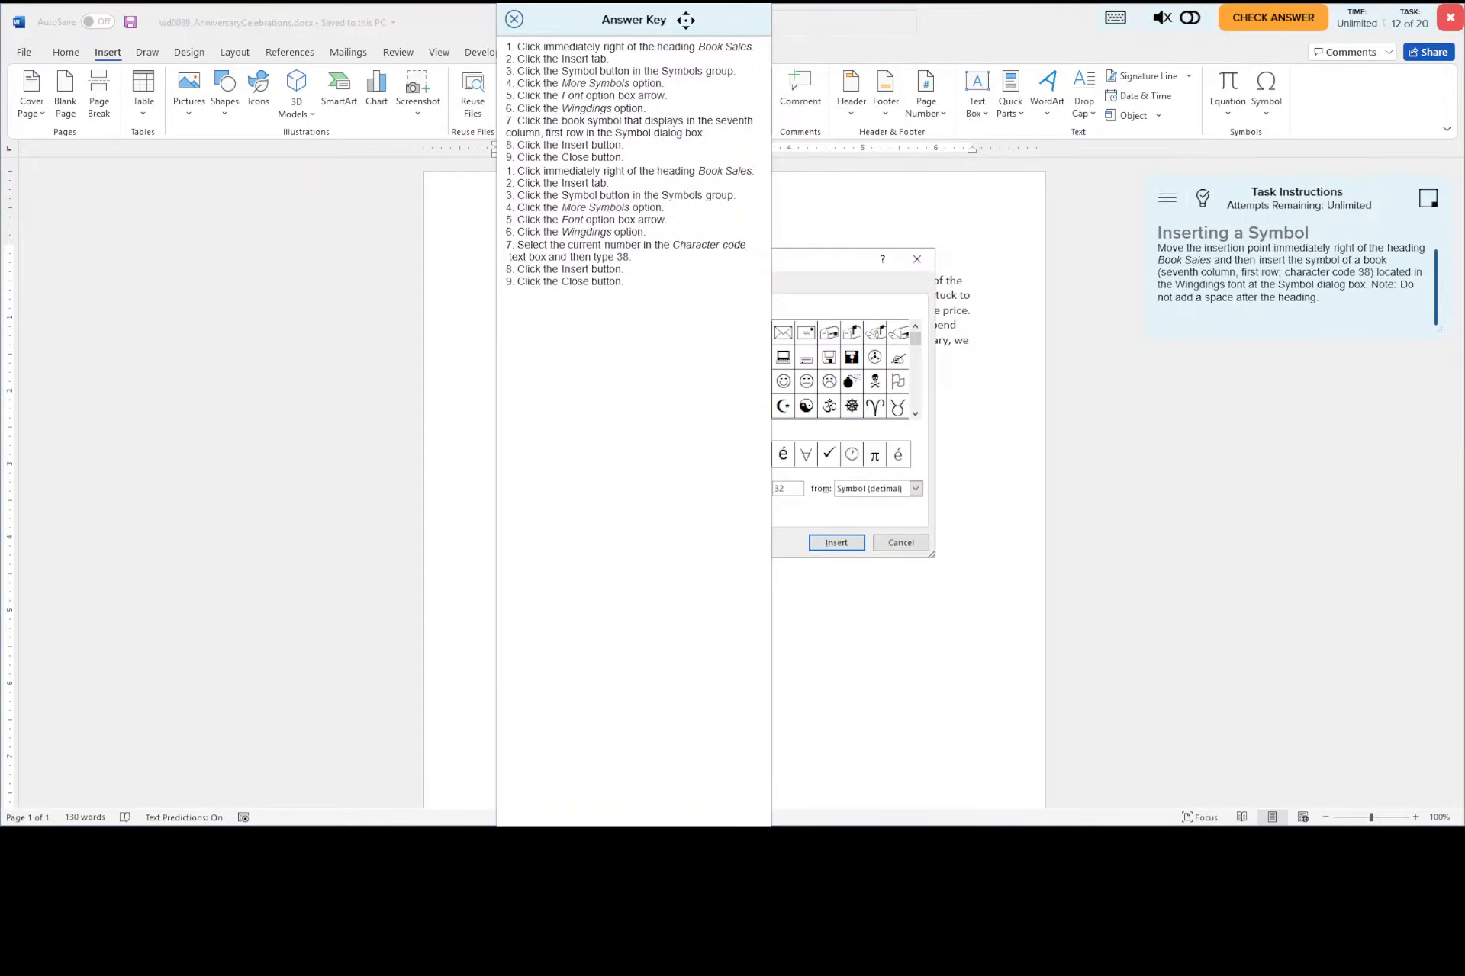
drag(626, 25, 147, 28)
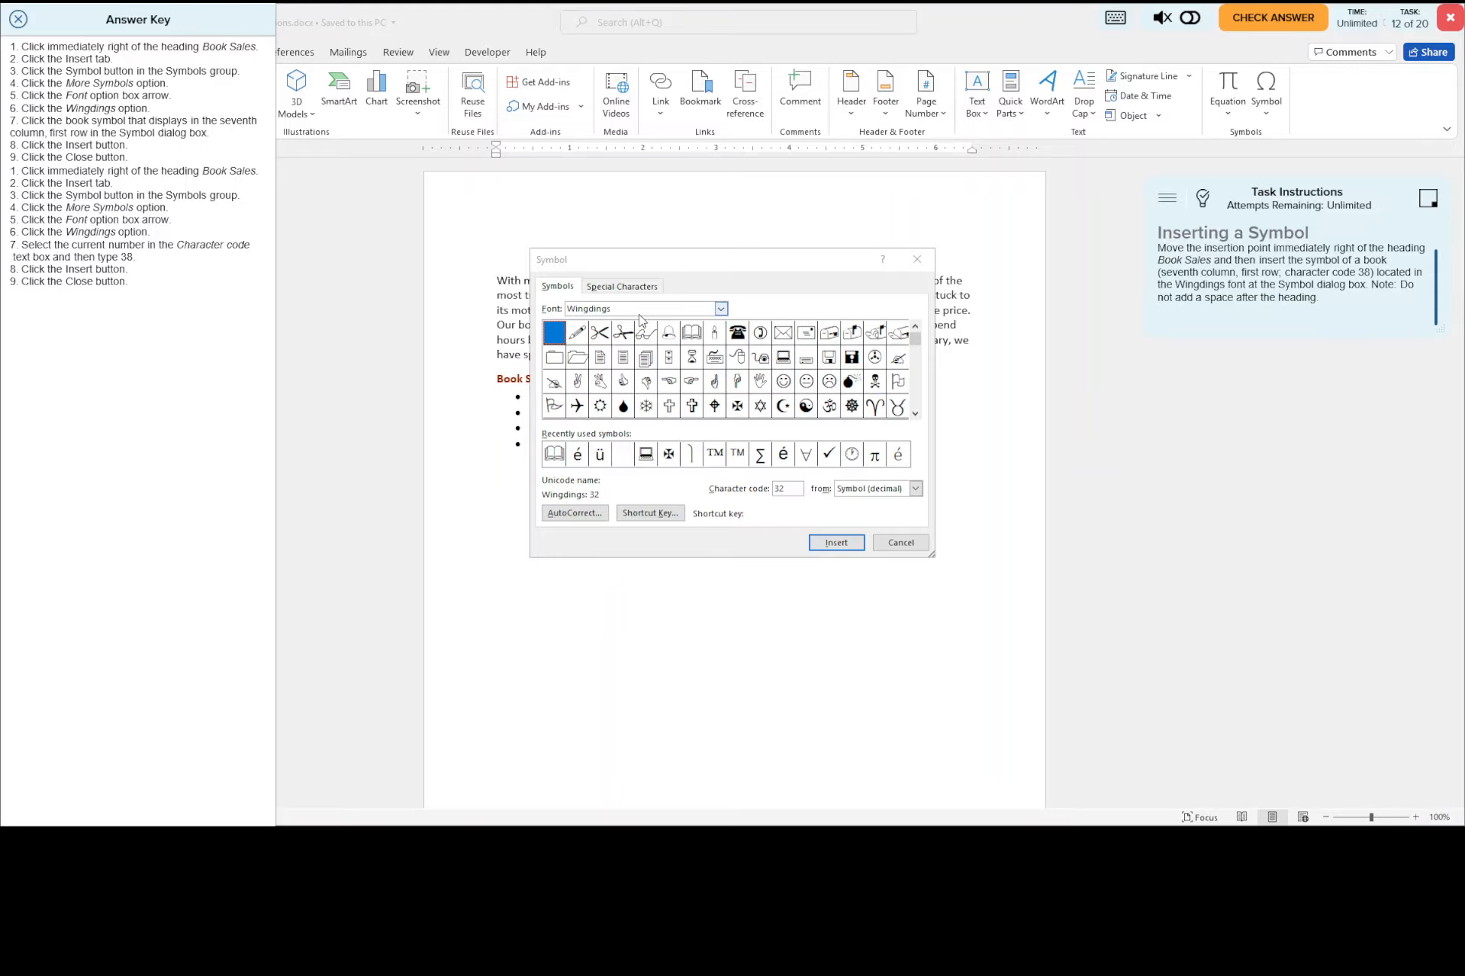
click(720, 309)
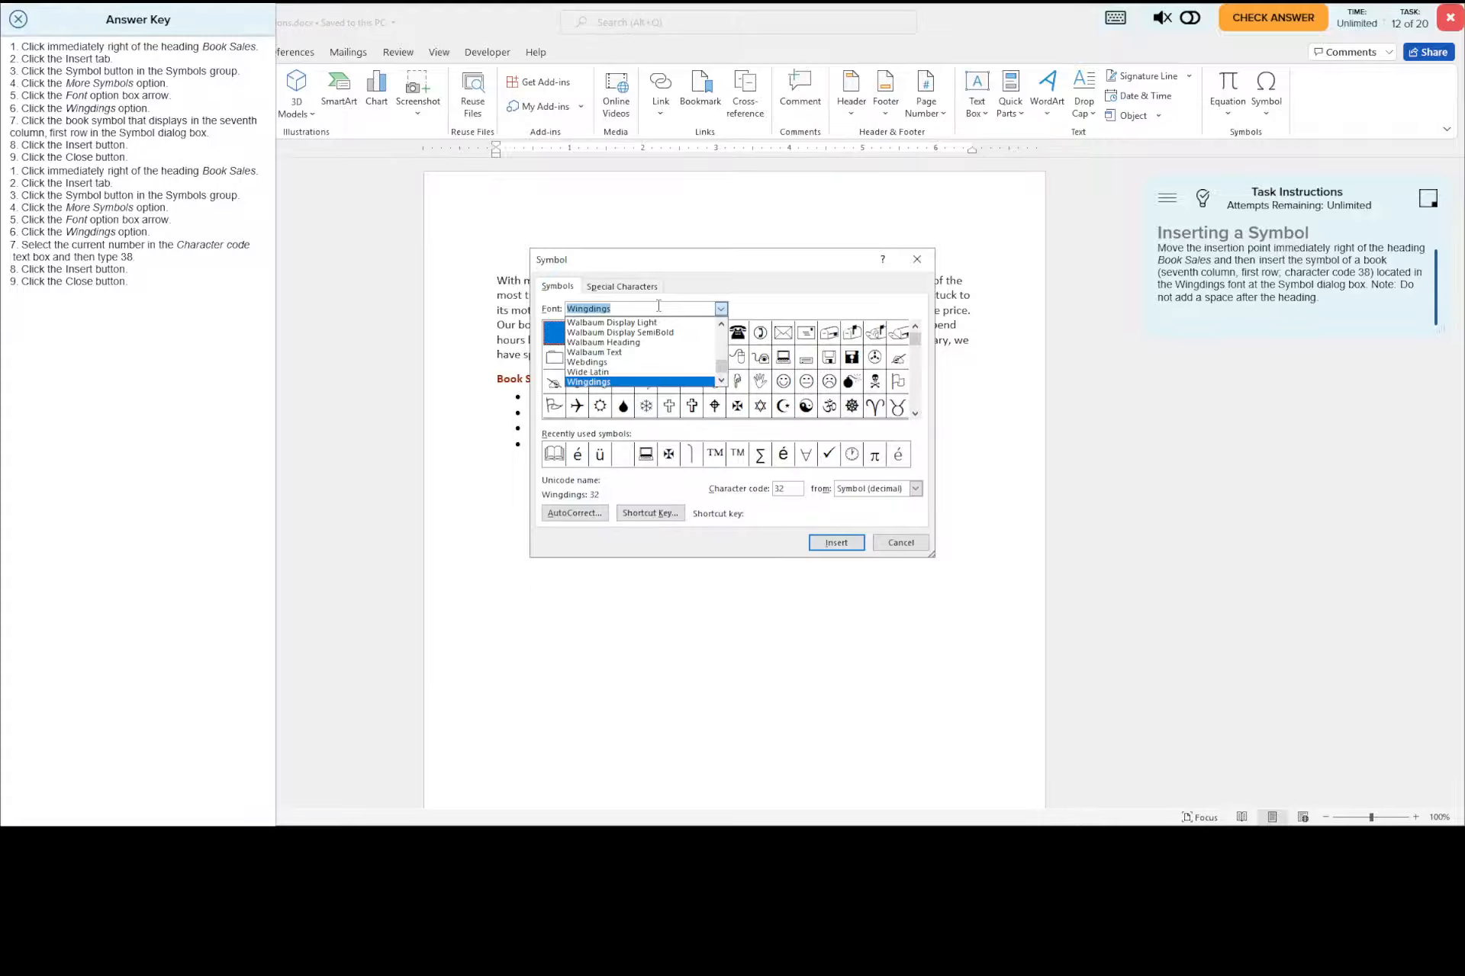
click(601, 382)
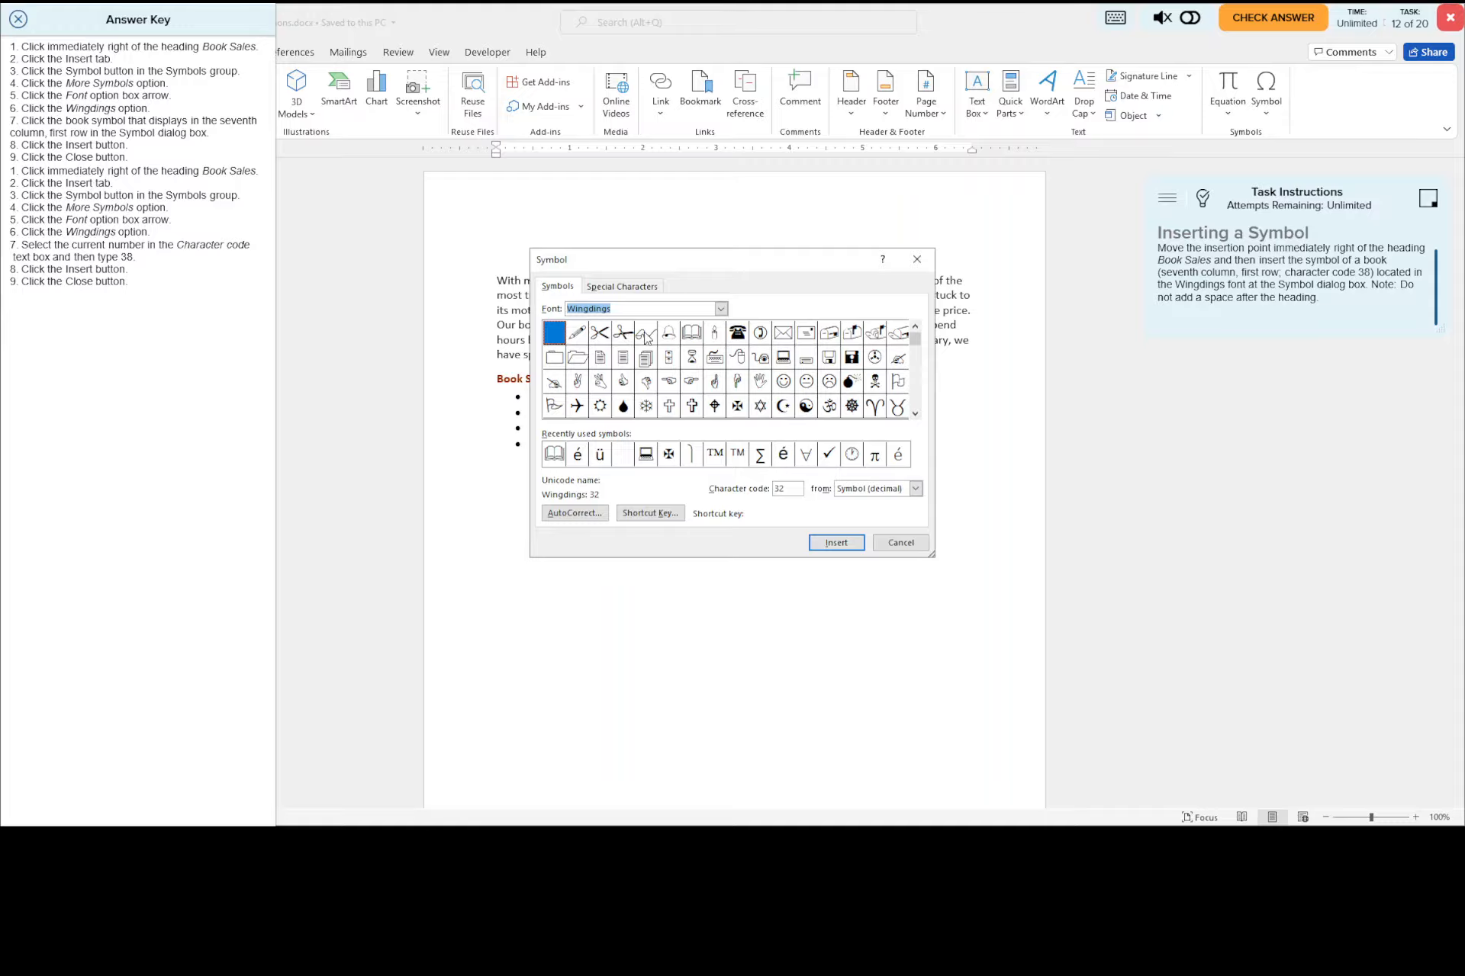
click(693, 333)
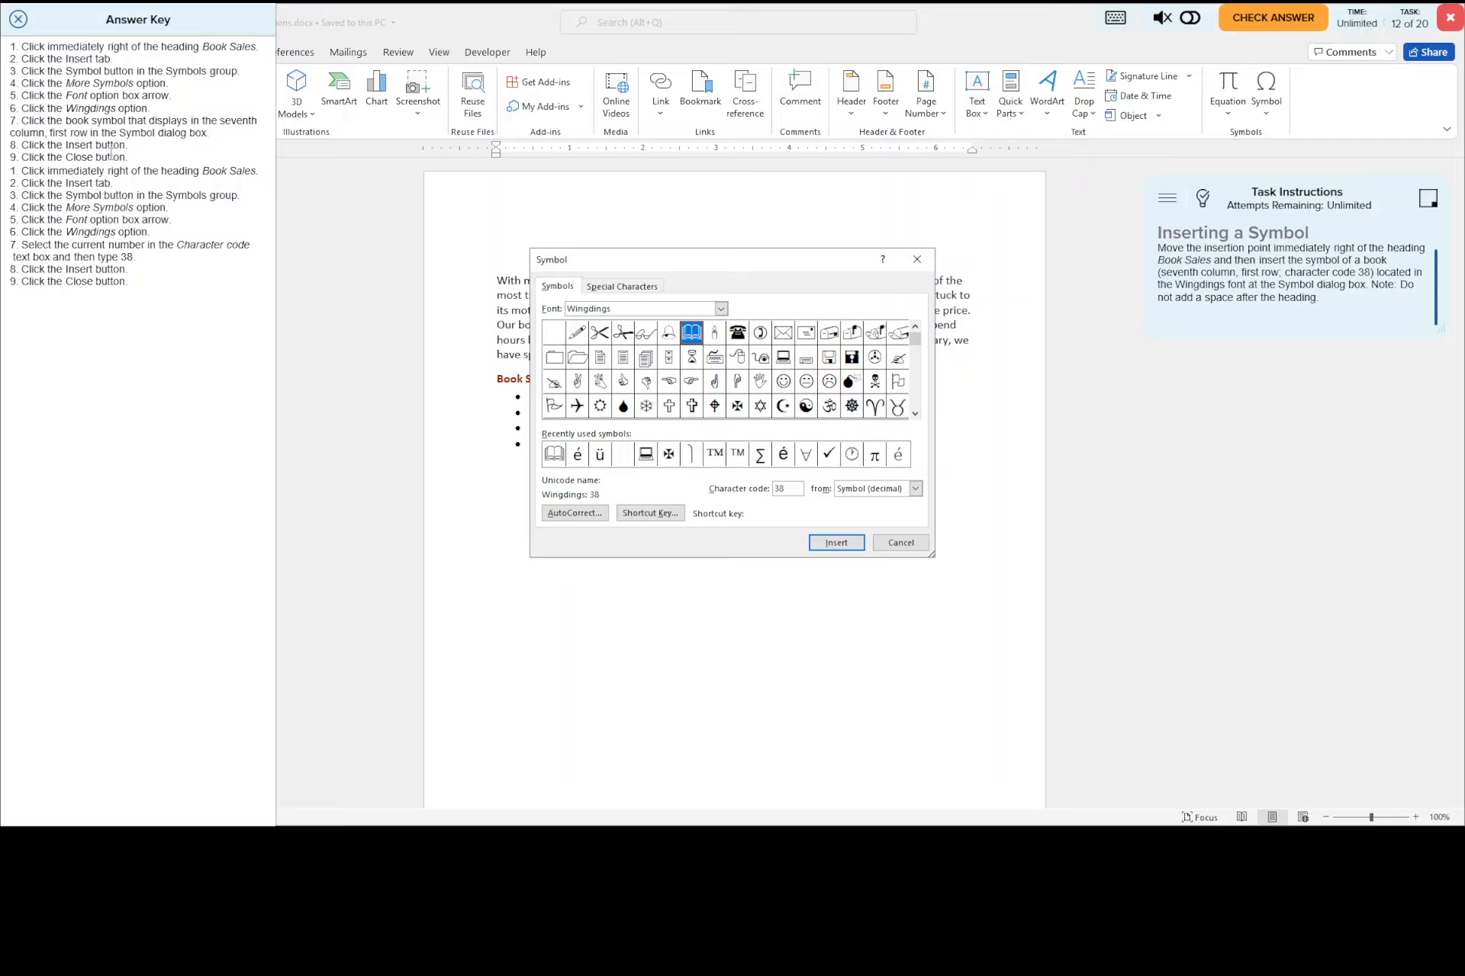
click(836, 546)
click(901, 544)
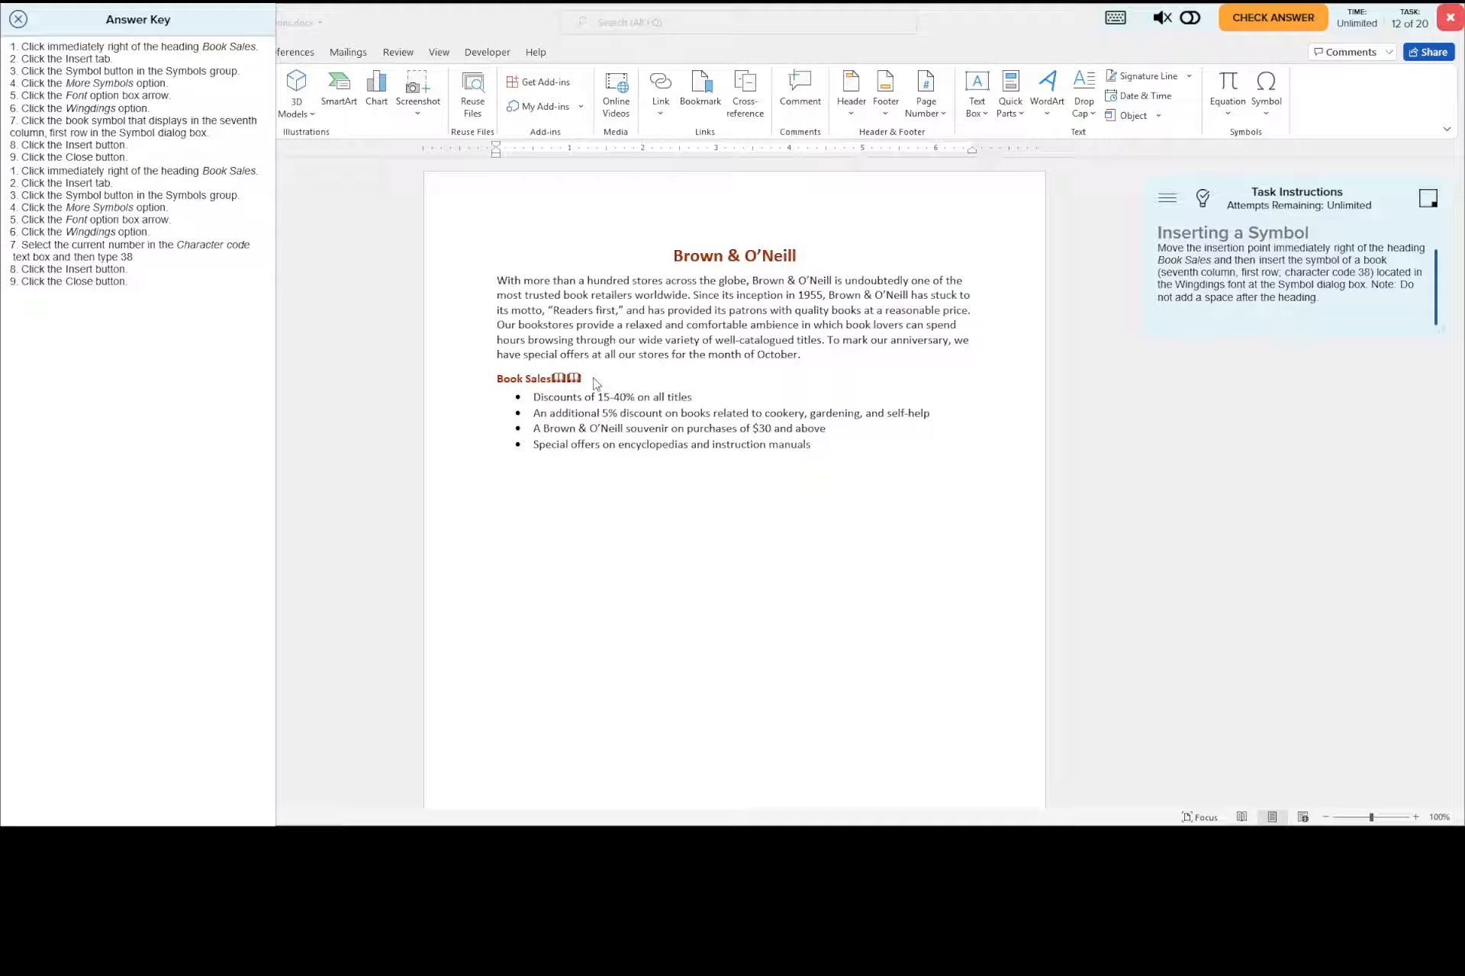
- Delete the extra book symbol after the Book Sales heading and submit the symbol task for checking
click(594, 378)
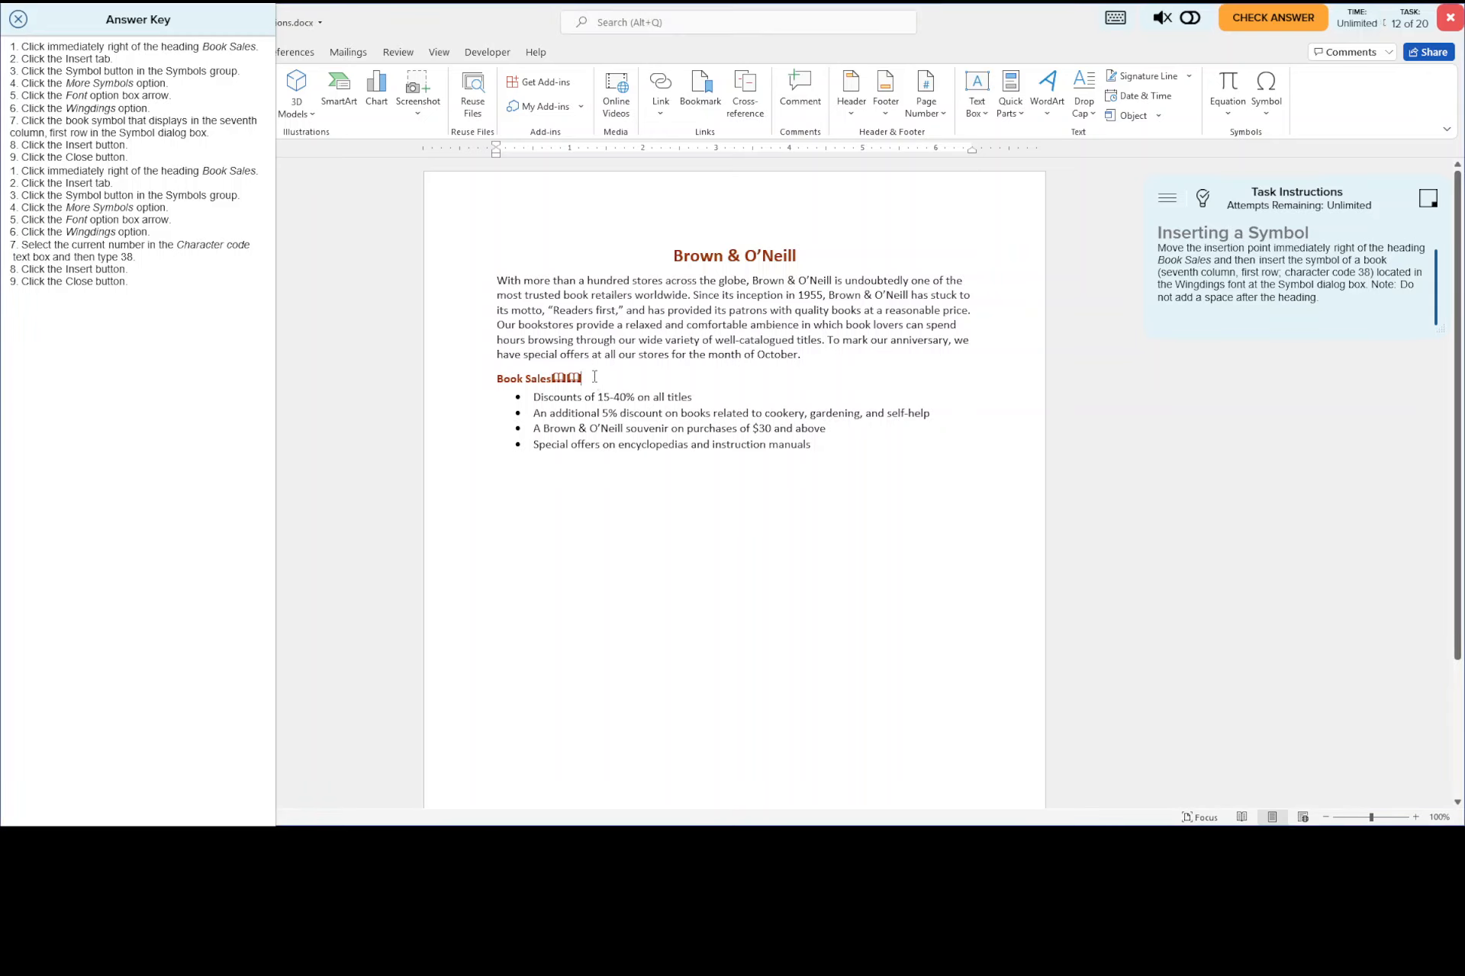
key(BackSpace)
click(1282, 22)
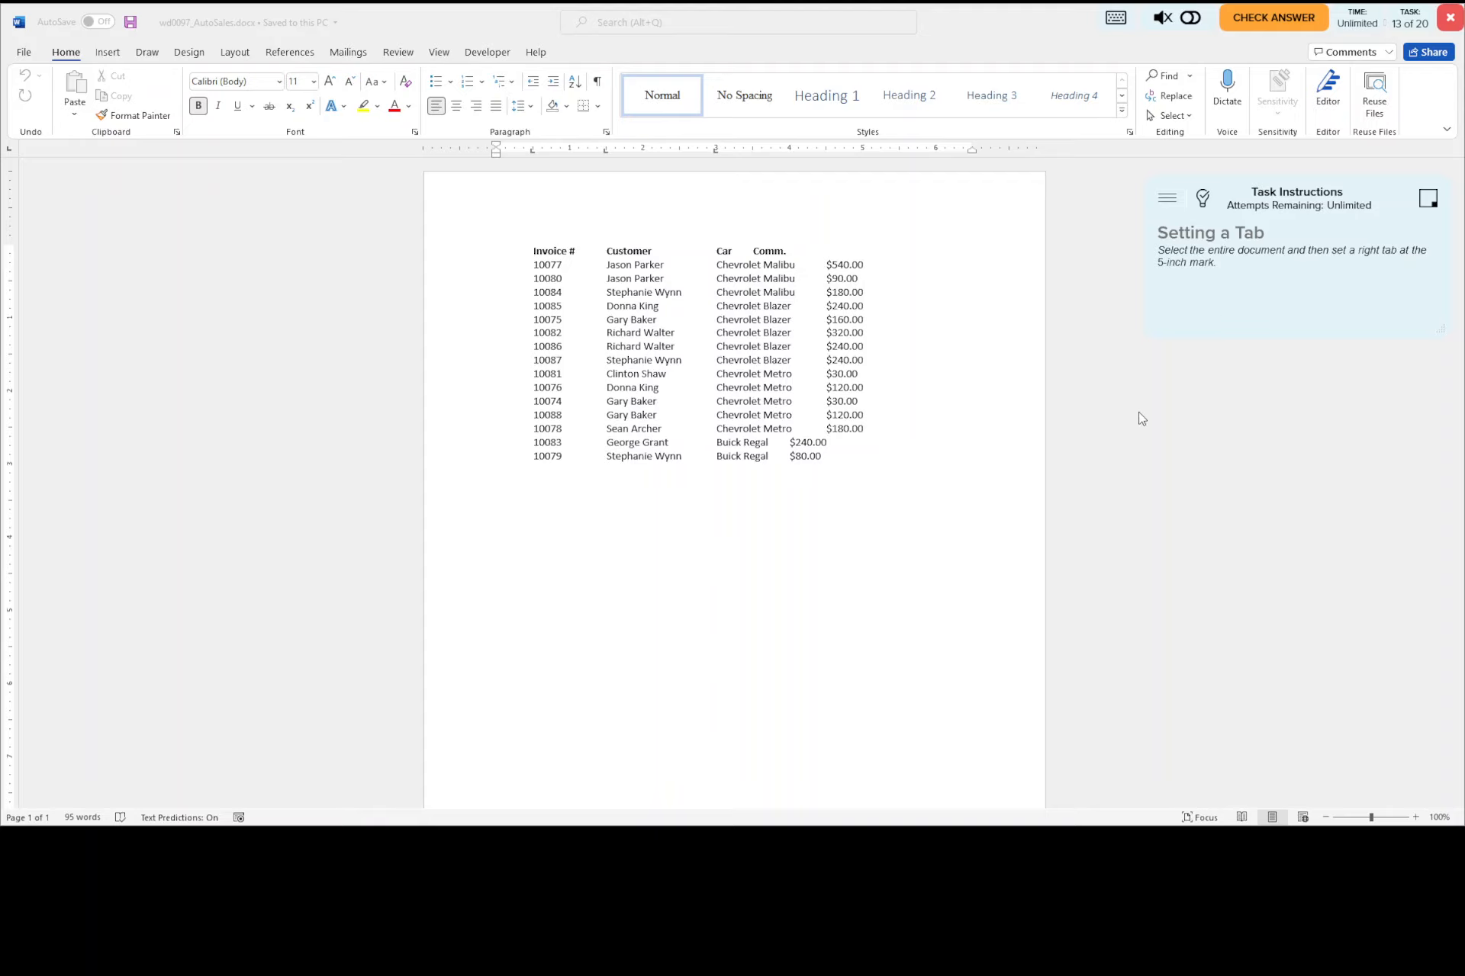
- Select the entire auto sales document and set a right tab at the 5-inch mark
click(686, 554)
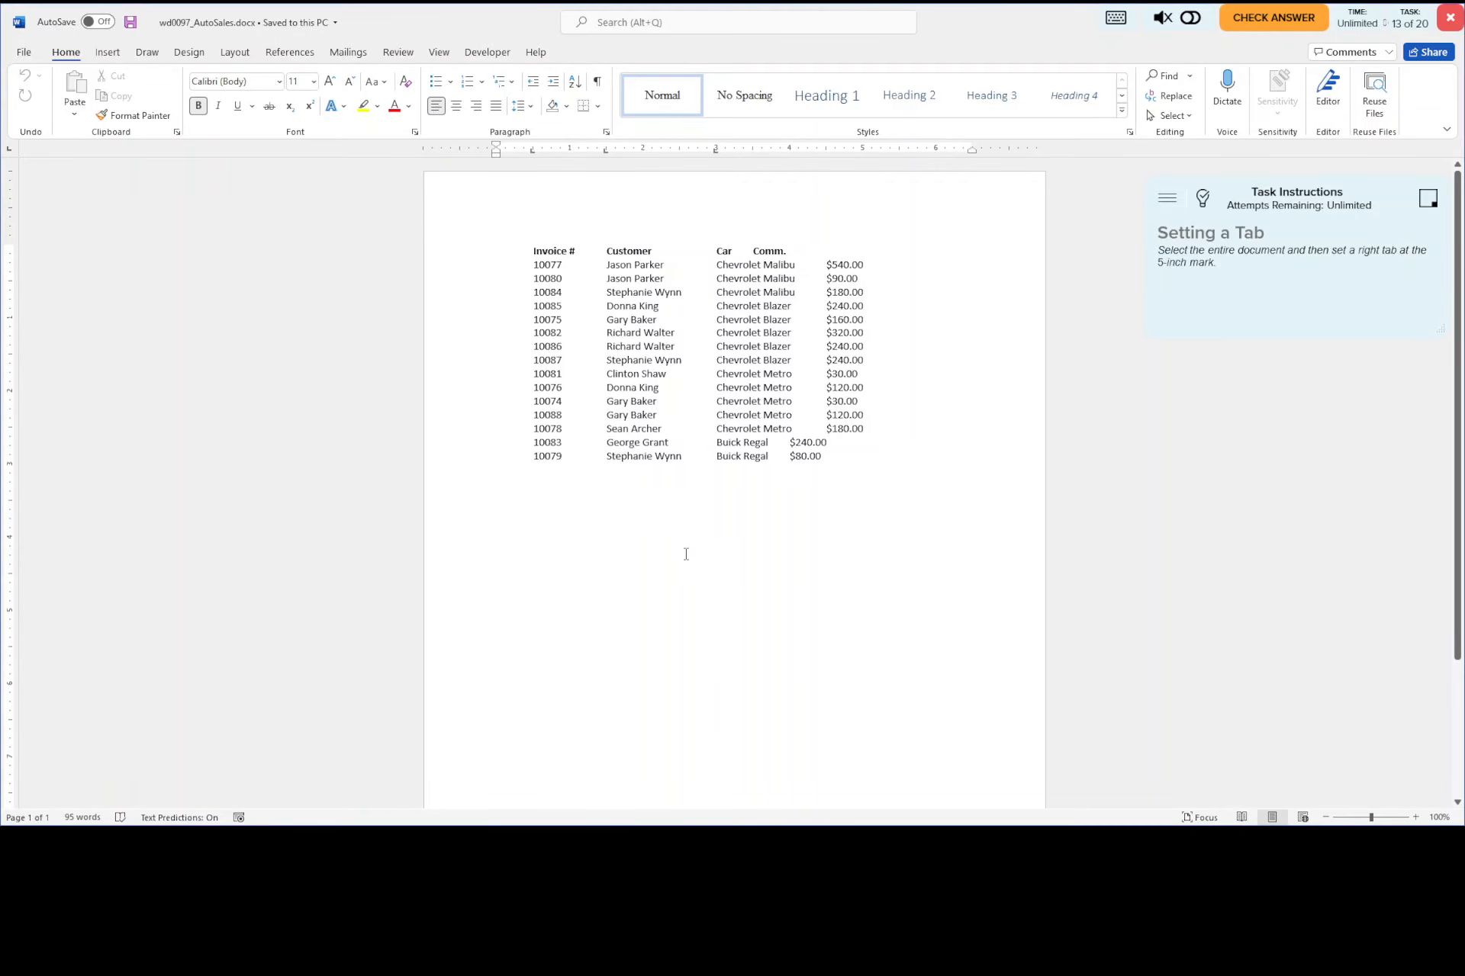
key(ctrl+a)
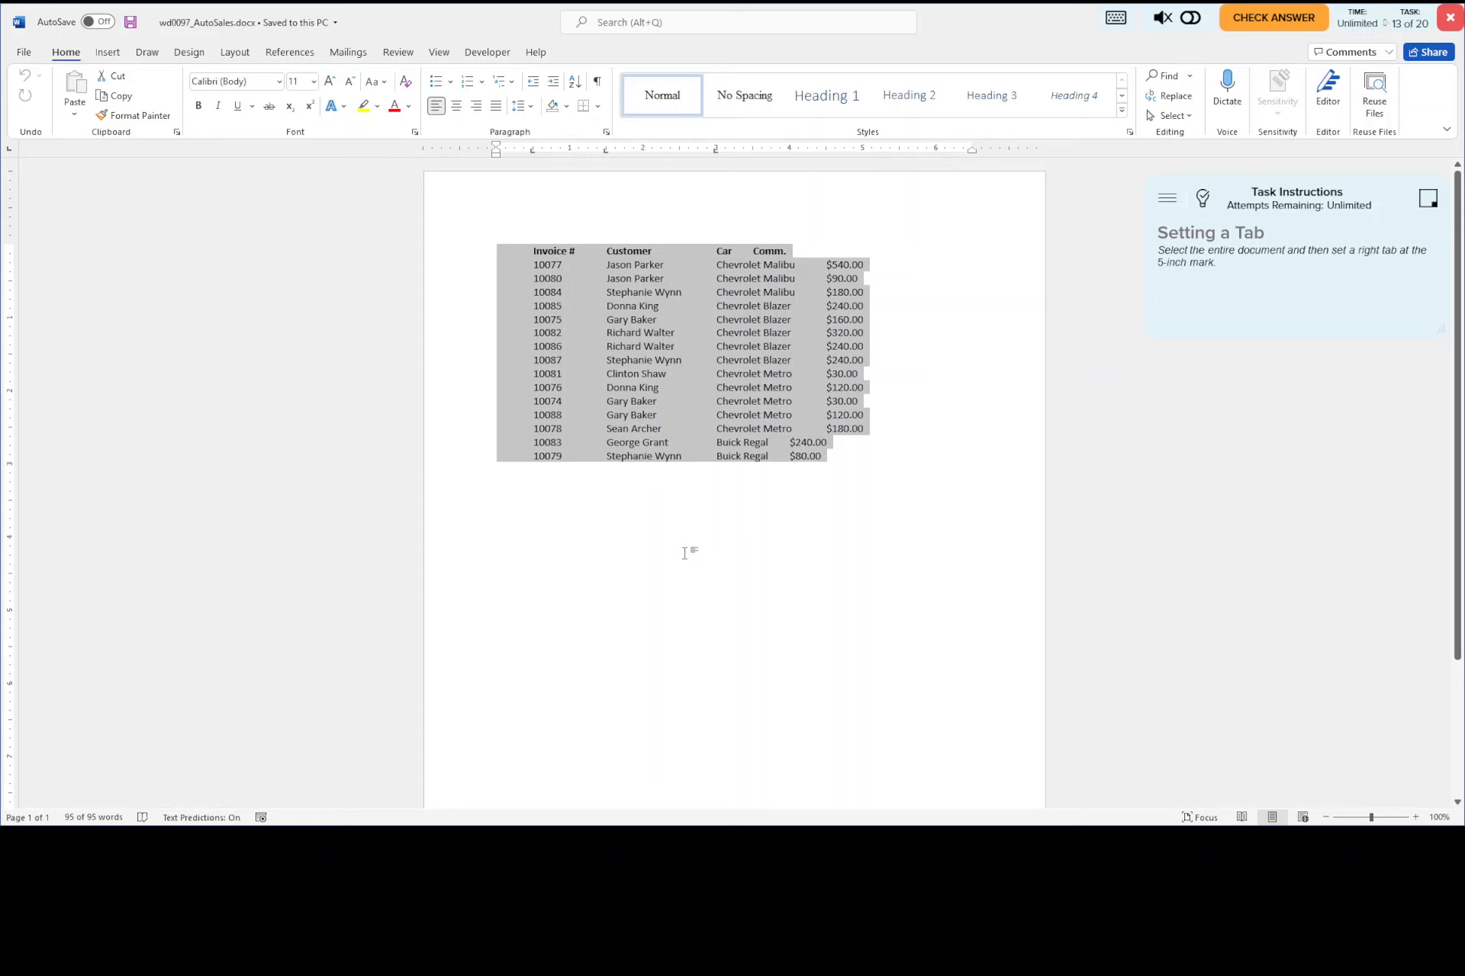
click(684, 552)
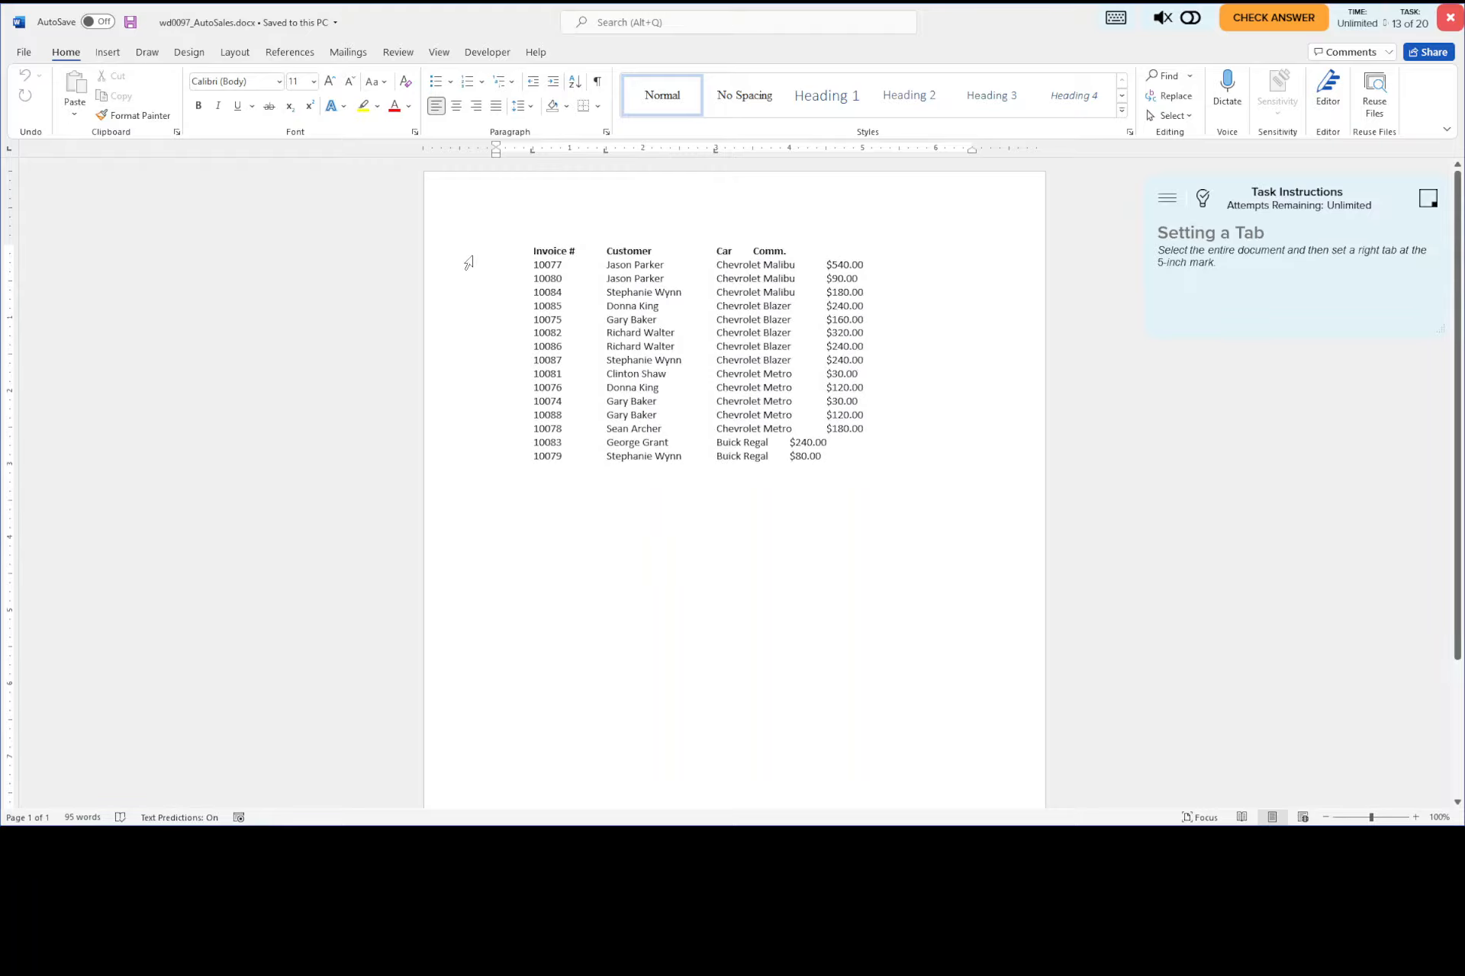
drag(469, 257, 543, 540)
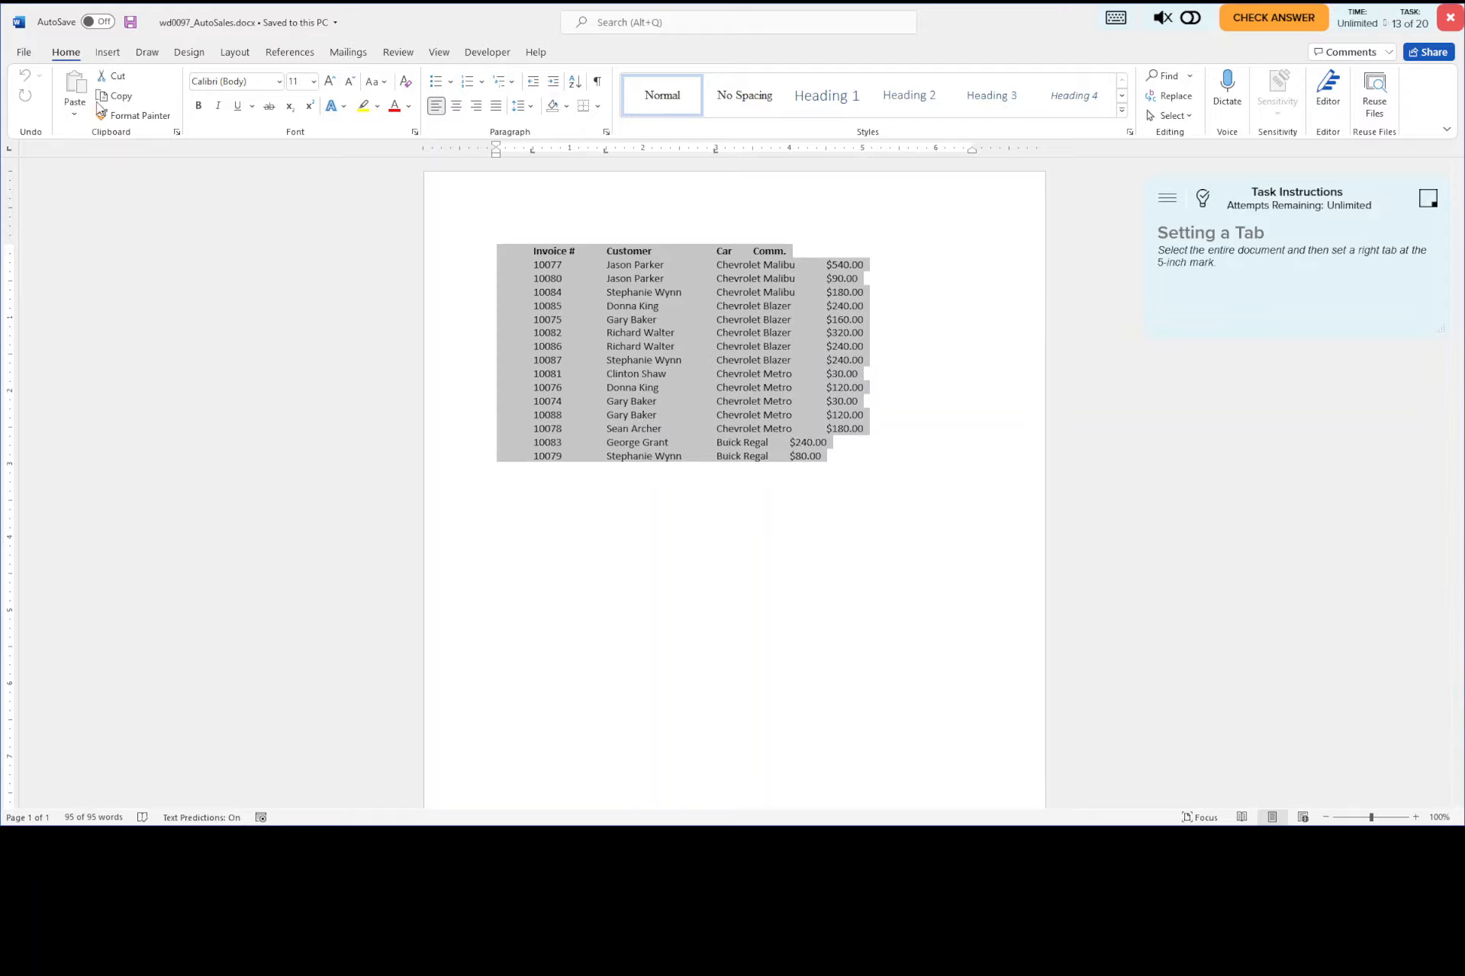
click(9, 152)
click(10, 152)
double_click(865, 152)
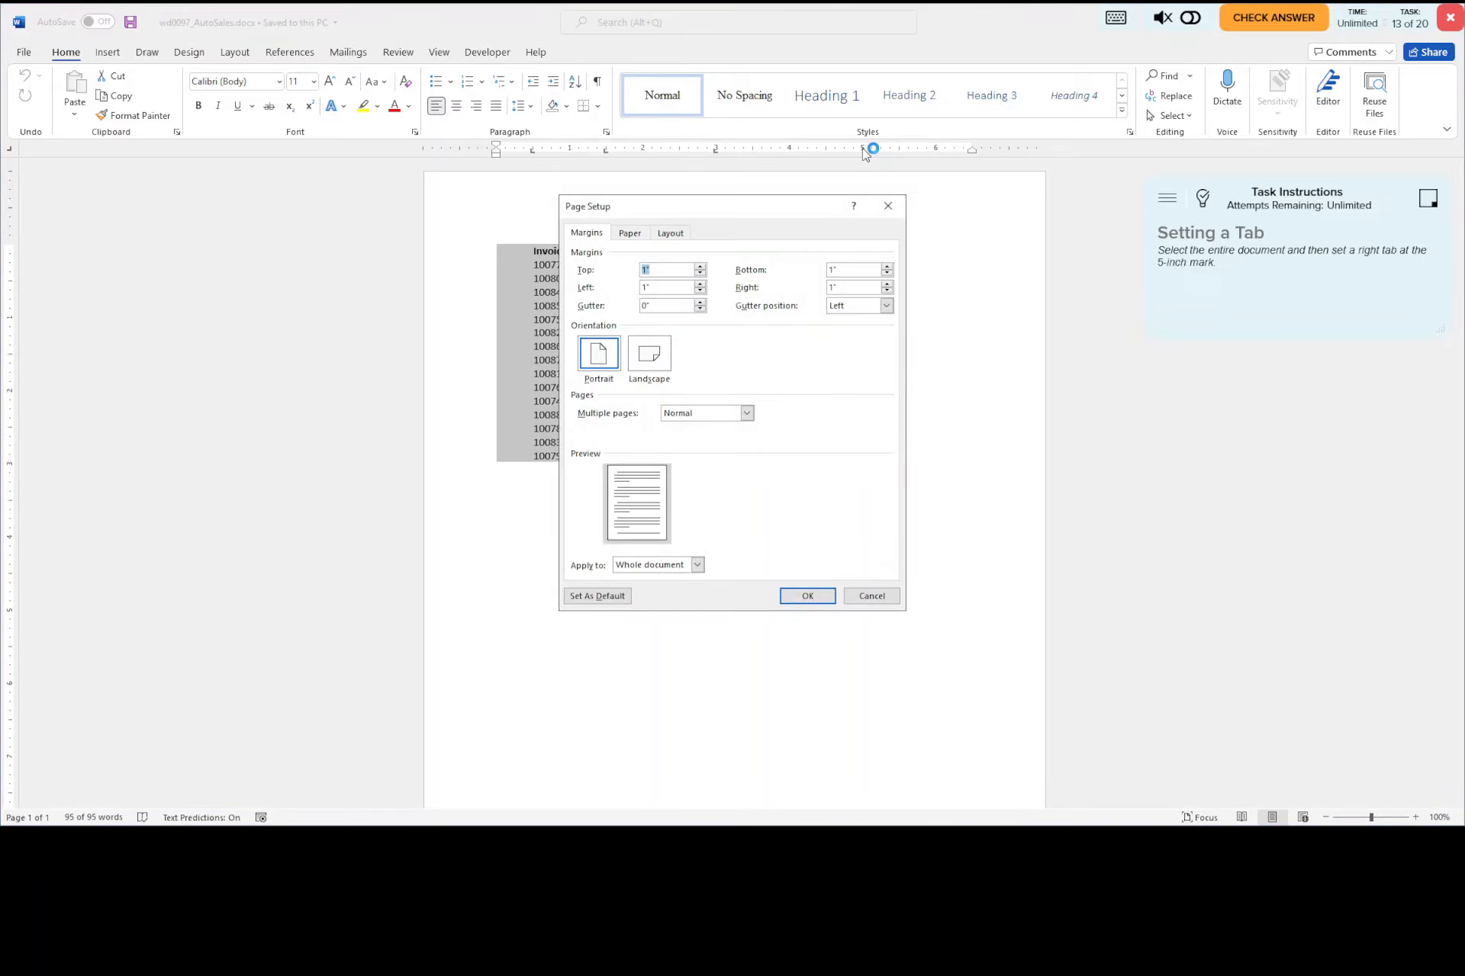
click(888, 206)
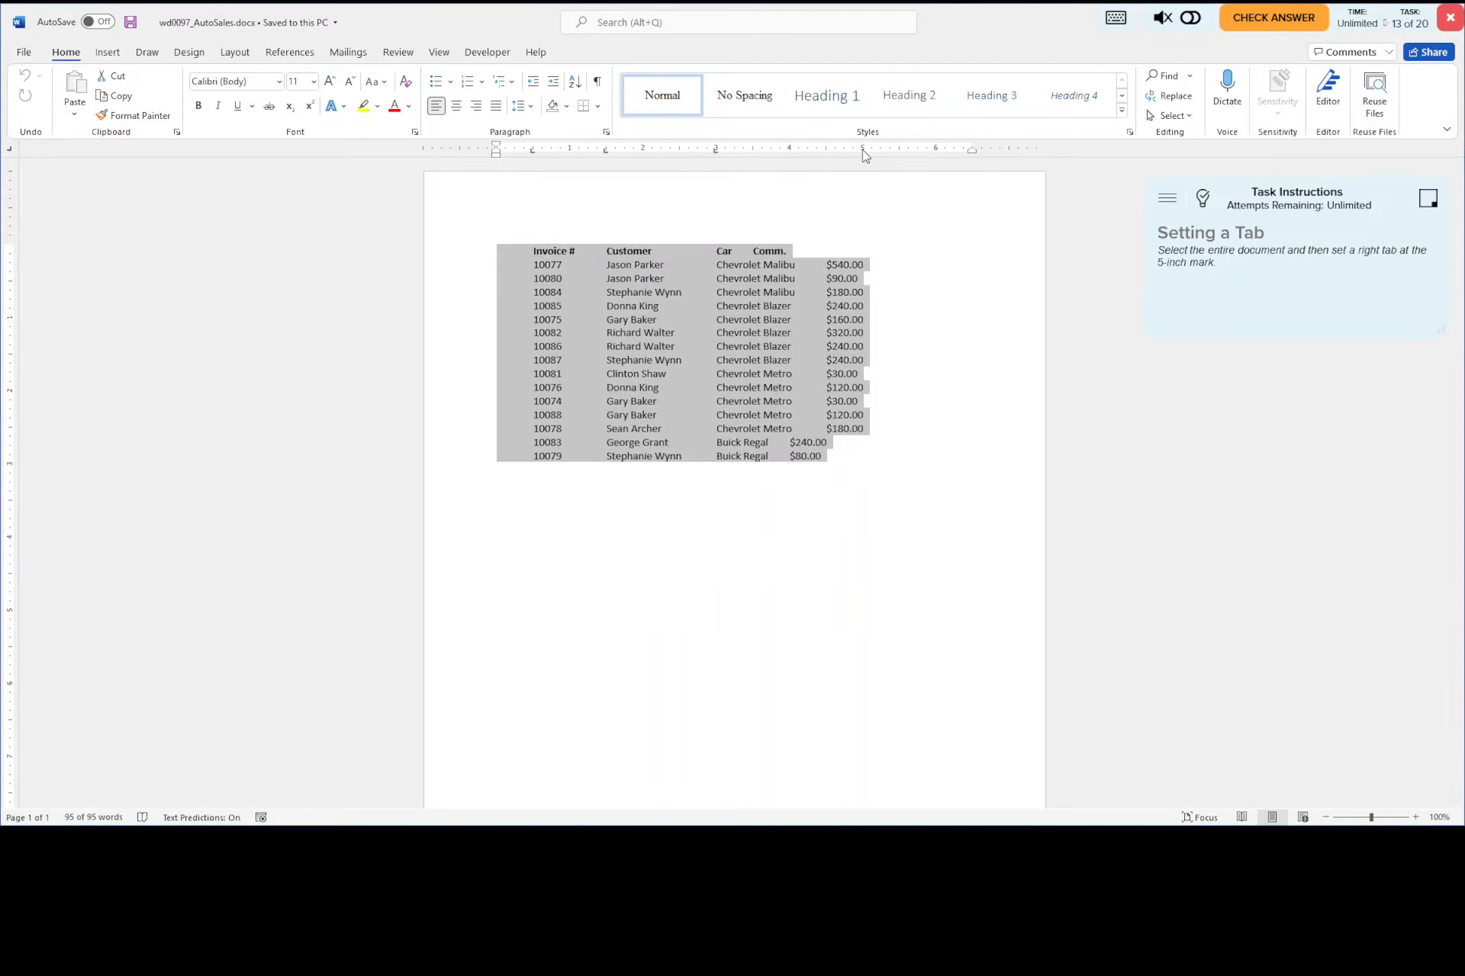
click(863, 151)
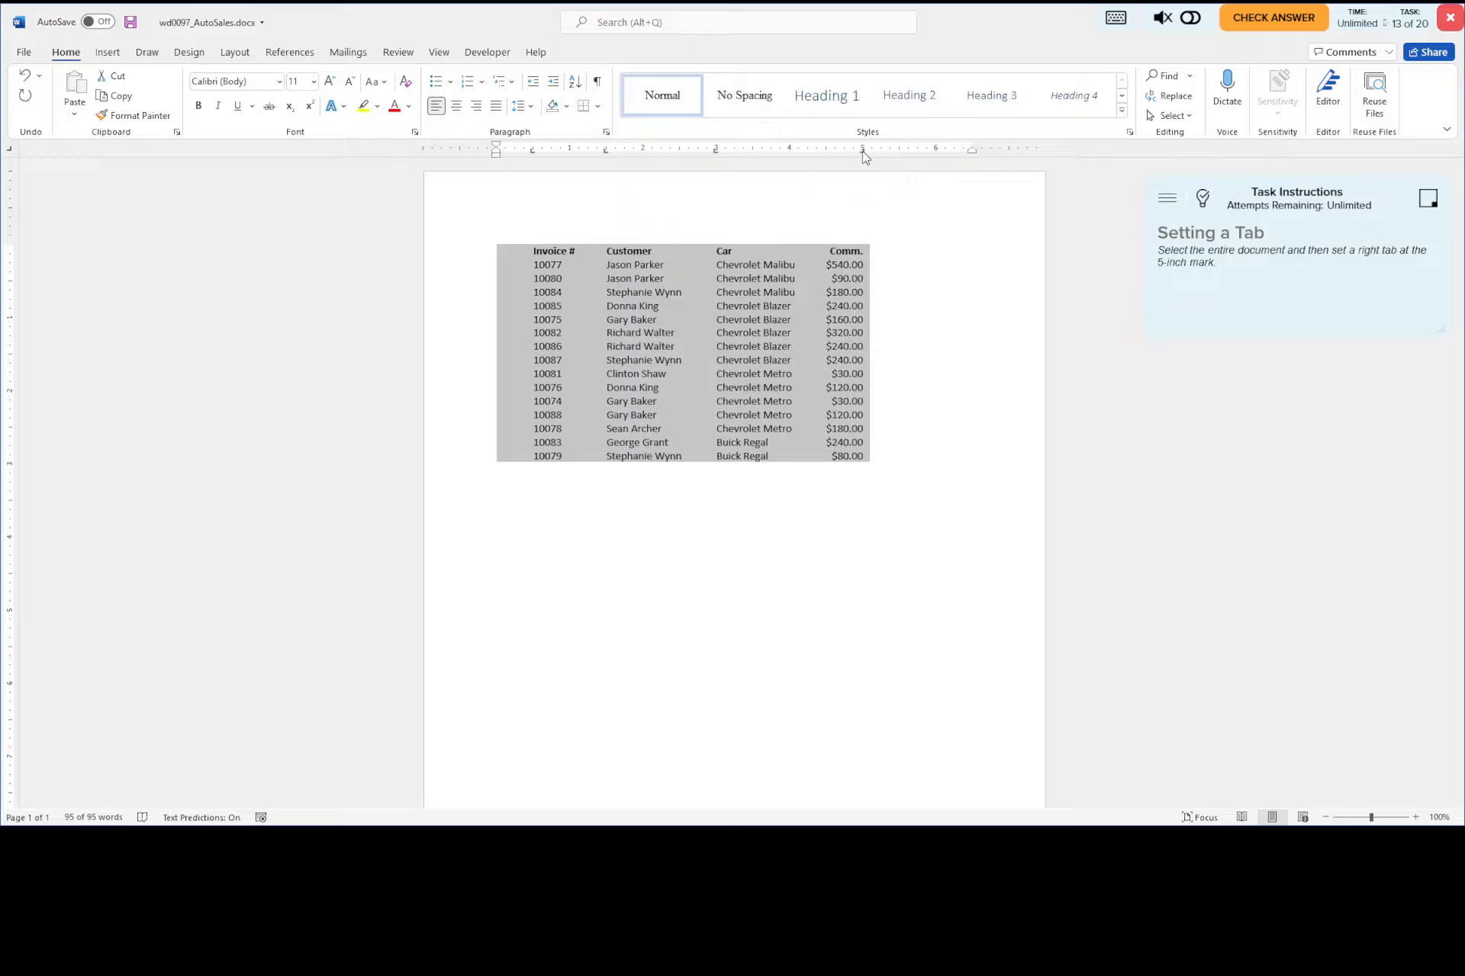
- Reapply Right alignment to the 5-inch tab stop in the Tabs settings of the selected lines
double_click(863, 151)
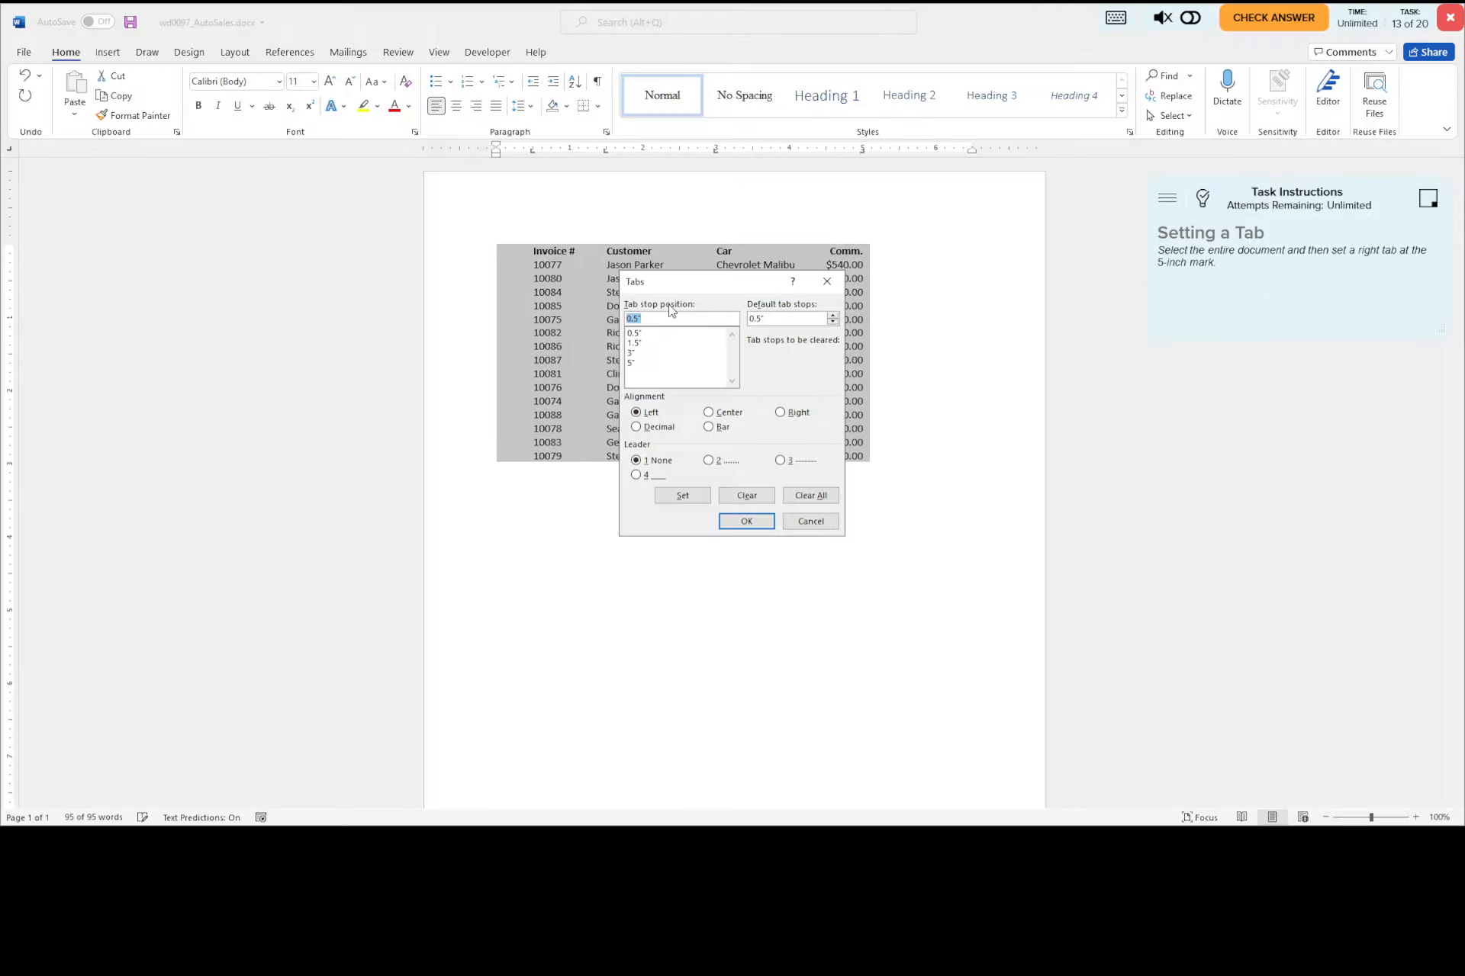
click(634, 364)
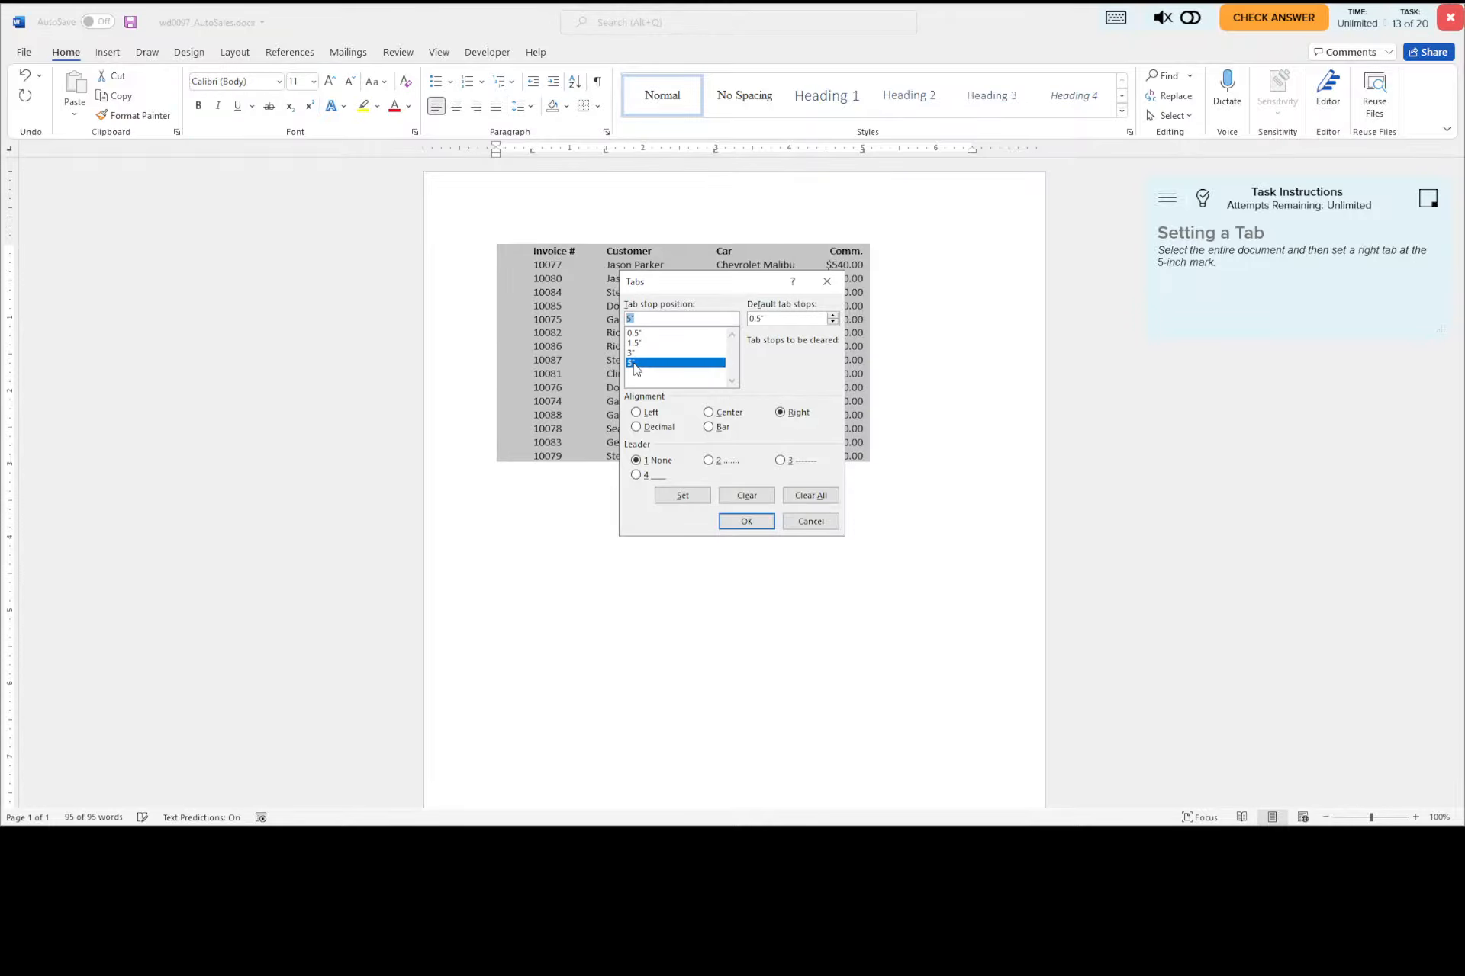
click(795, 420)
click(746, 521)
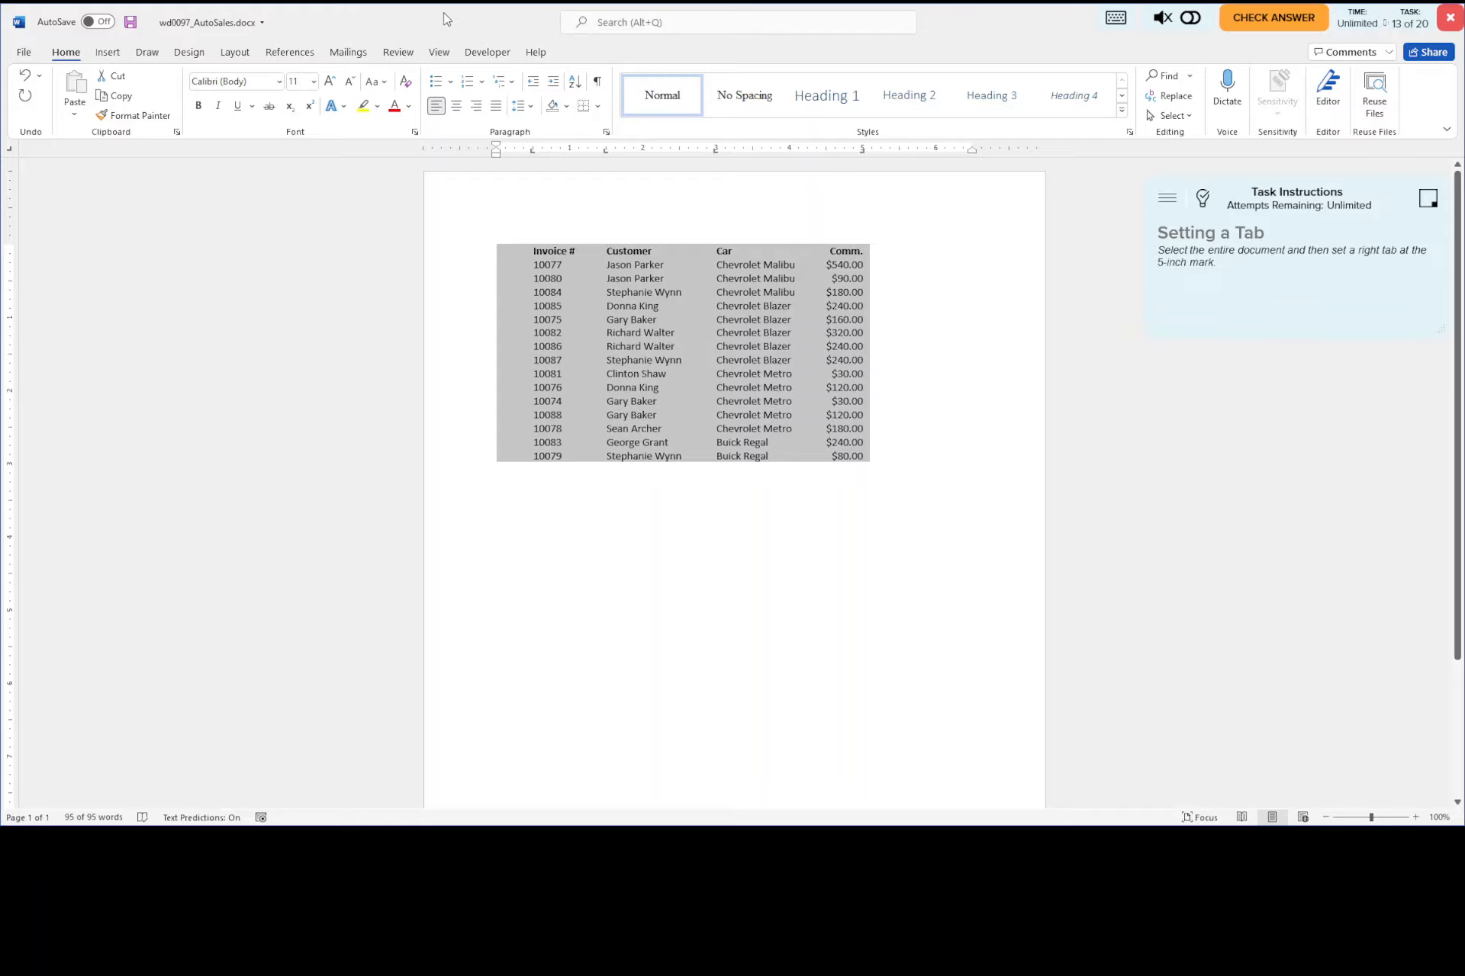
- Save the auto sales document and submit the right-tab task for checking
click(131, 22)
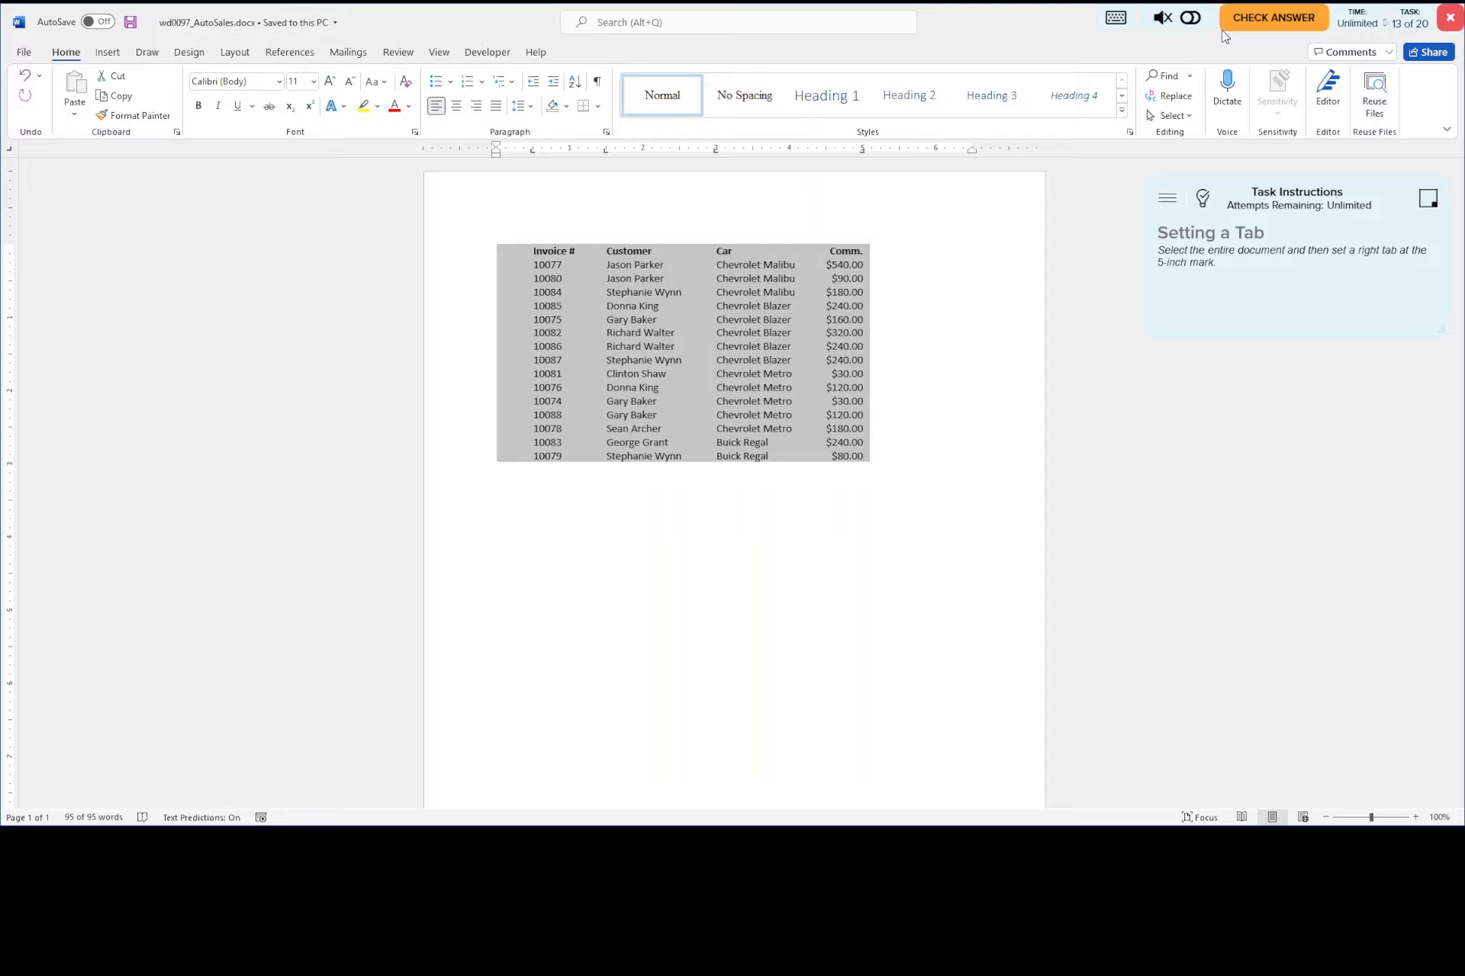
click(1299, 21)
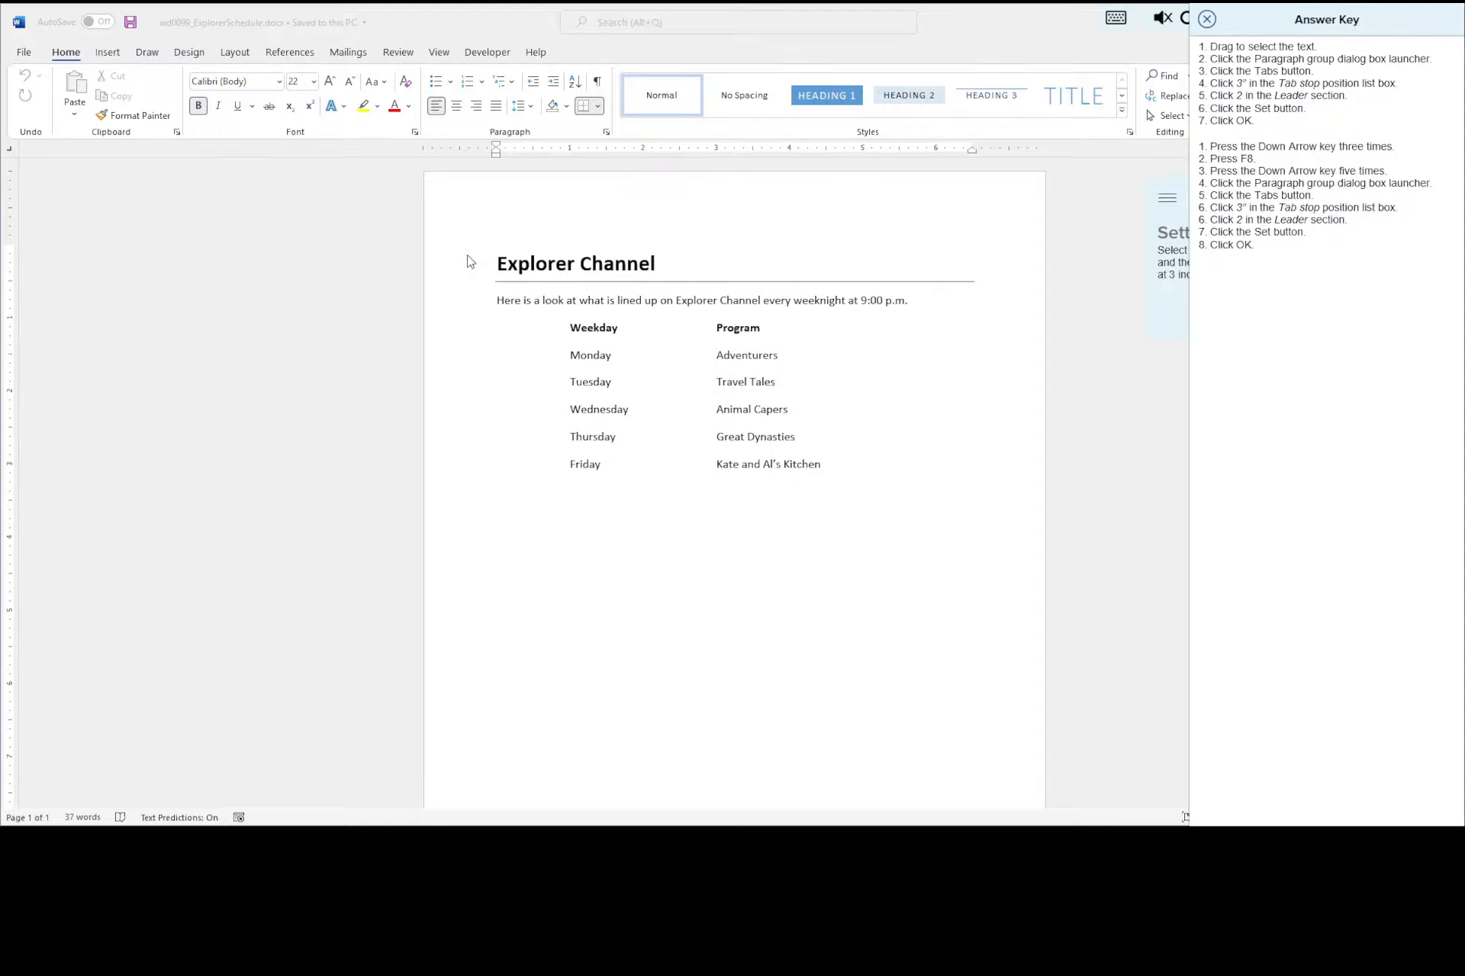
- Try to set a tab stop at 3 inches on the entire Explorer Channel document
drag(469, 260, 540, 519)
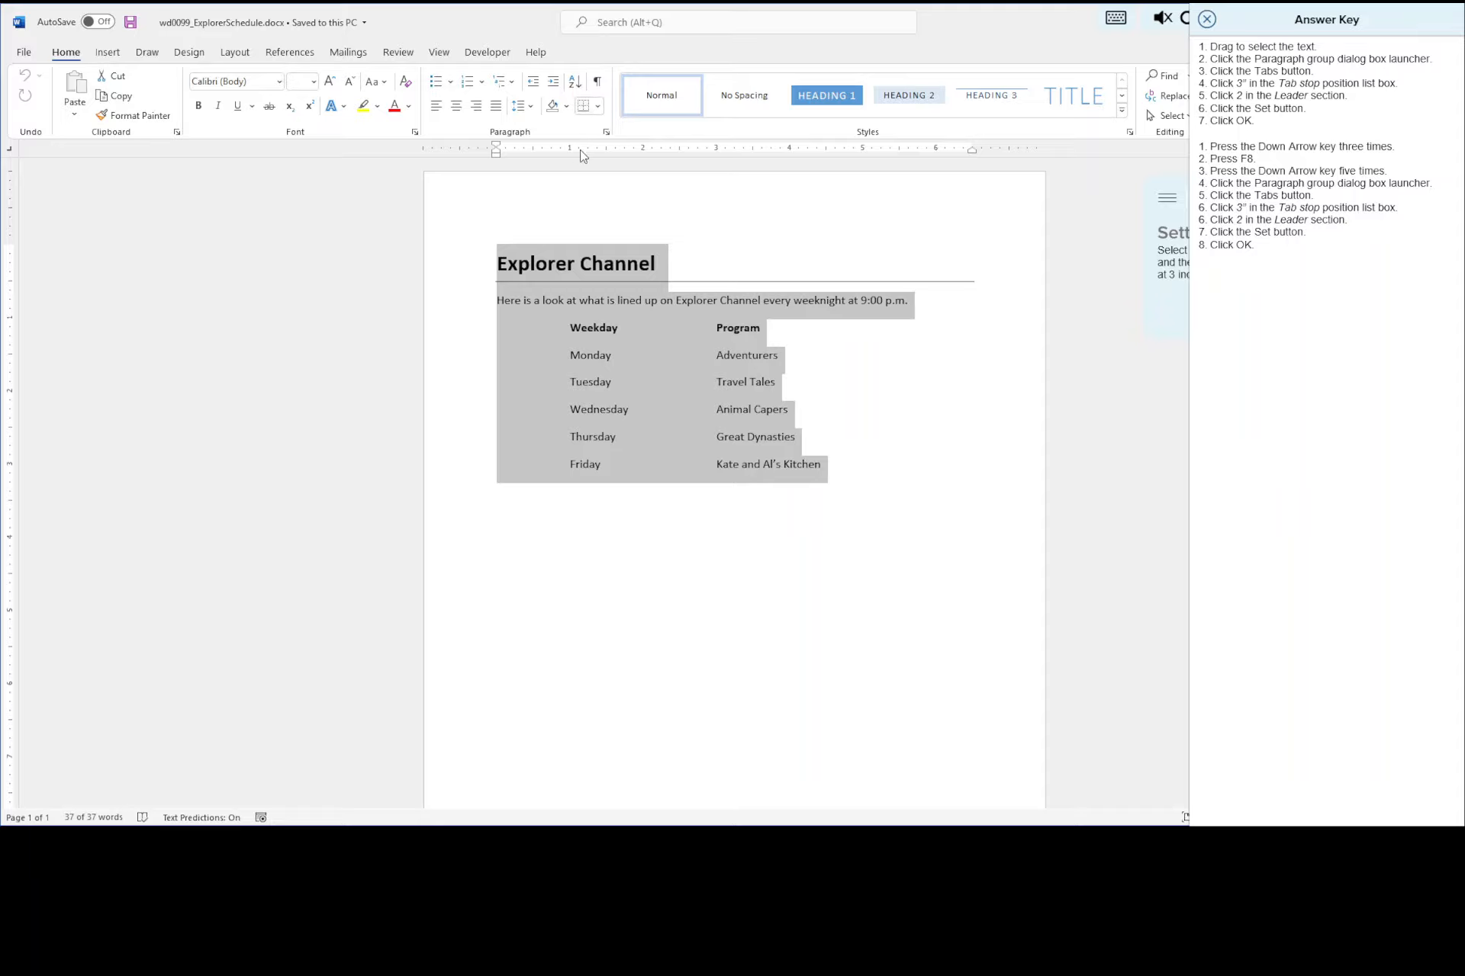
click(607, 133)
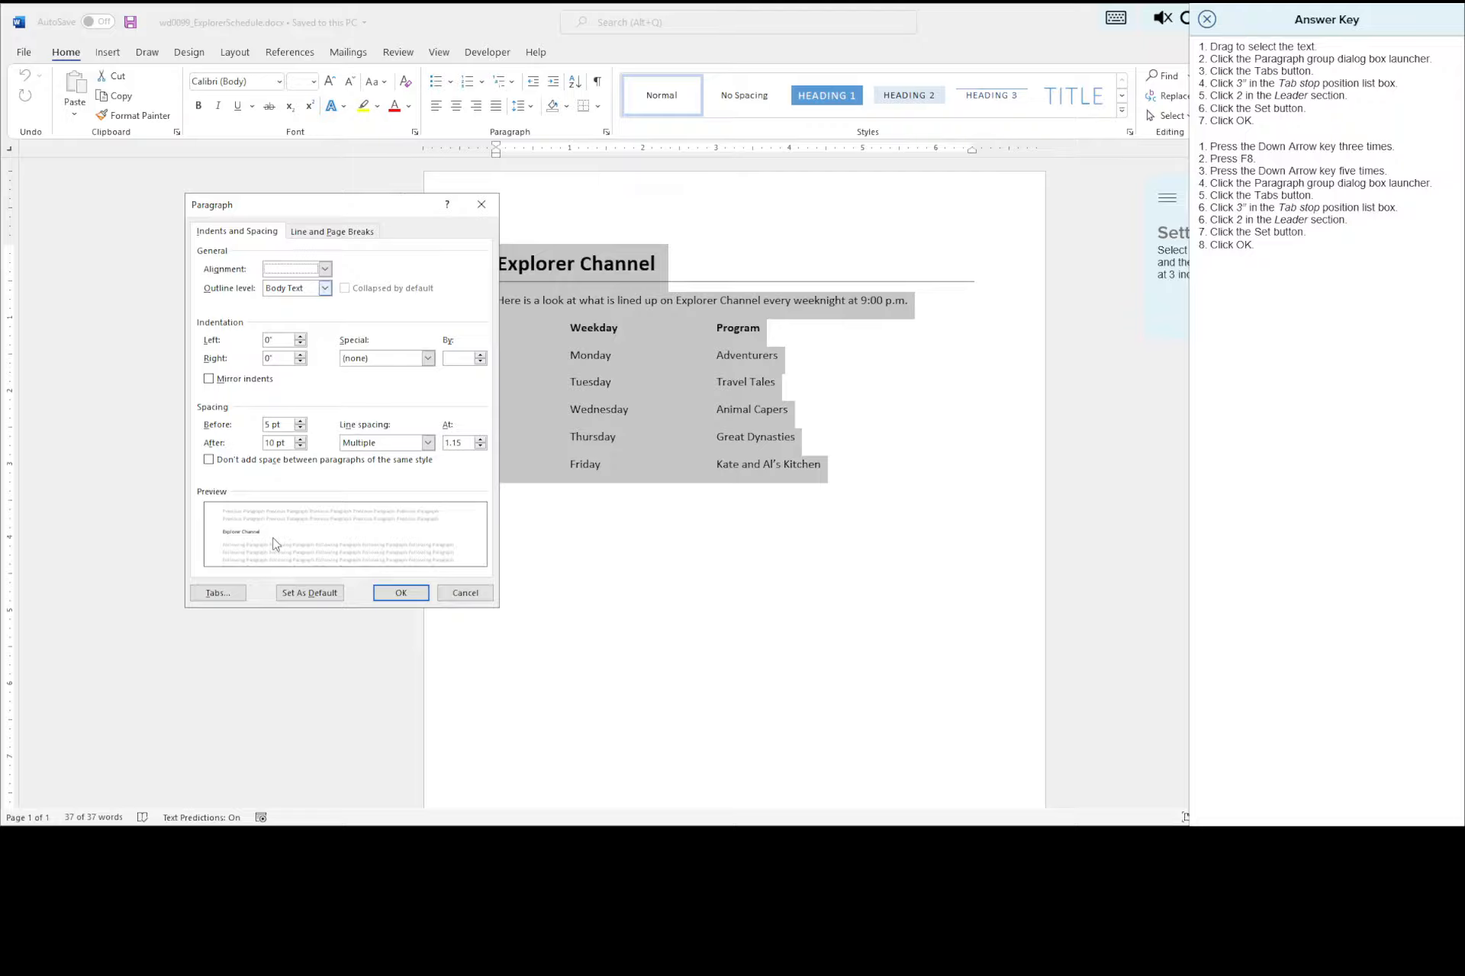
click(218, 592)
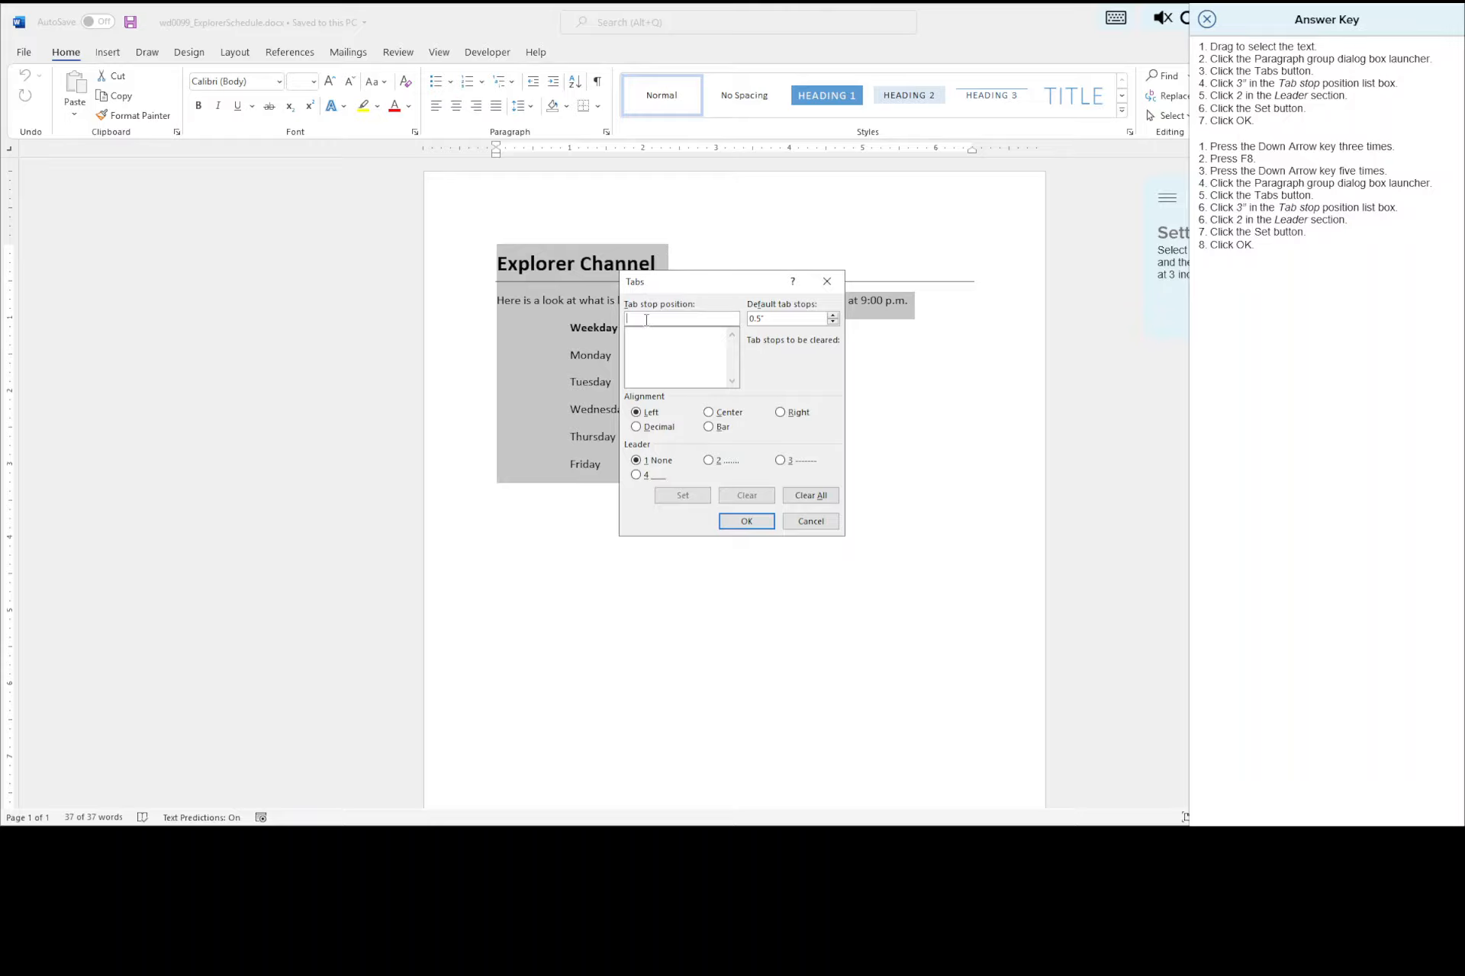
text(3)
key(Return)
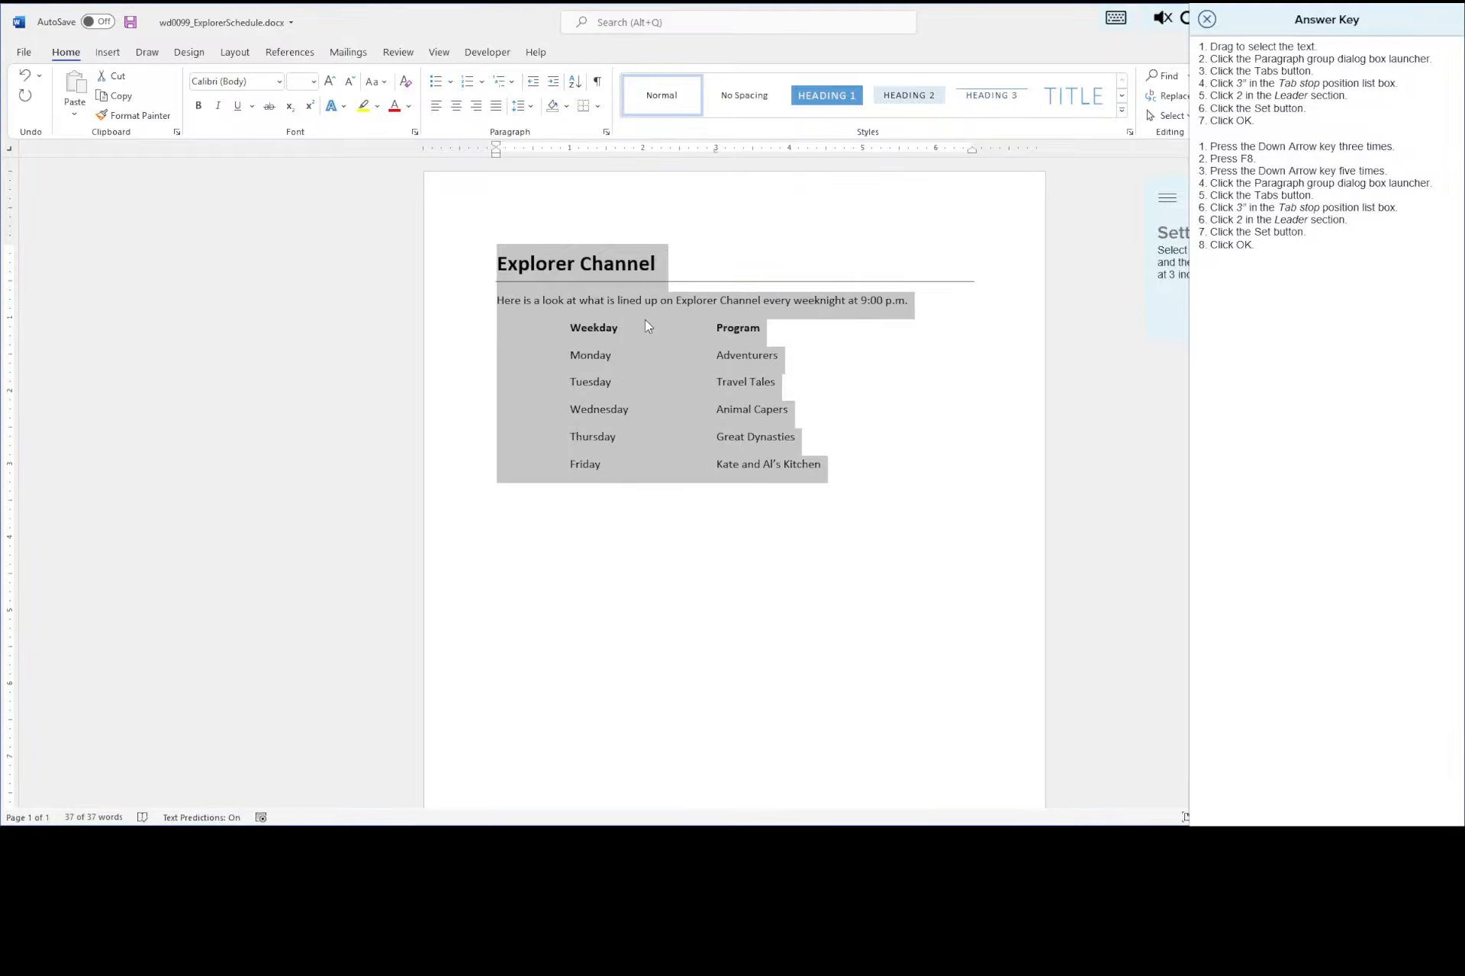
- Try to apply leader style 2 to the tab settings of the whole selected Explorer Channel document
click(607, 132)
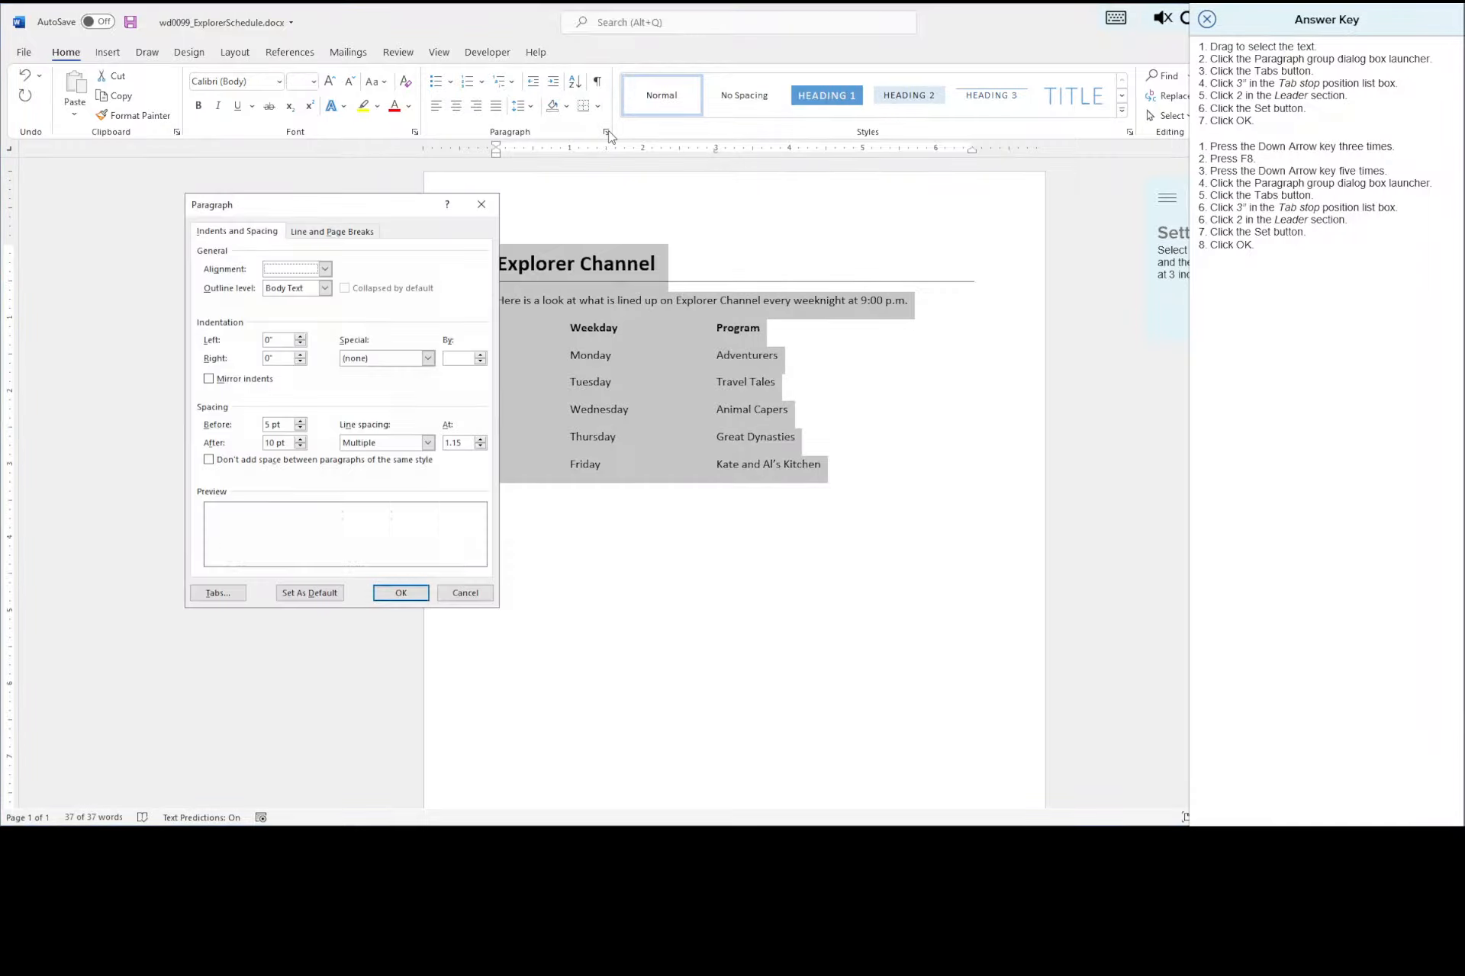
click(218, 592)
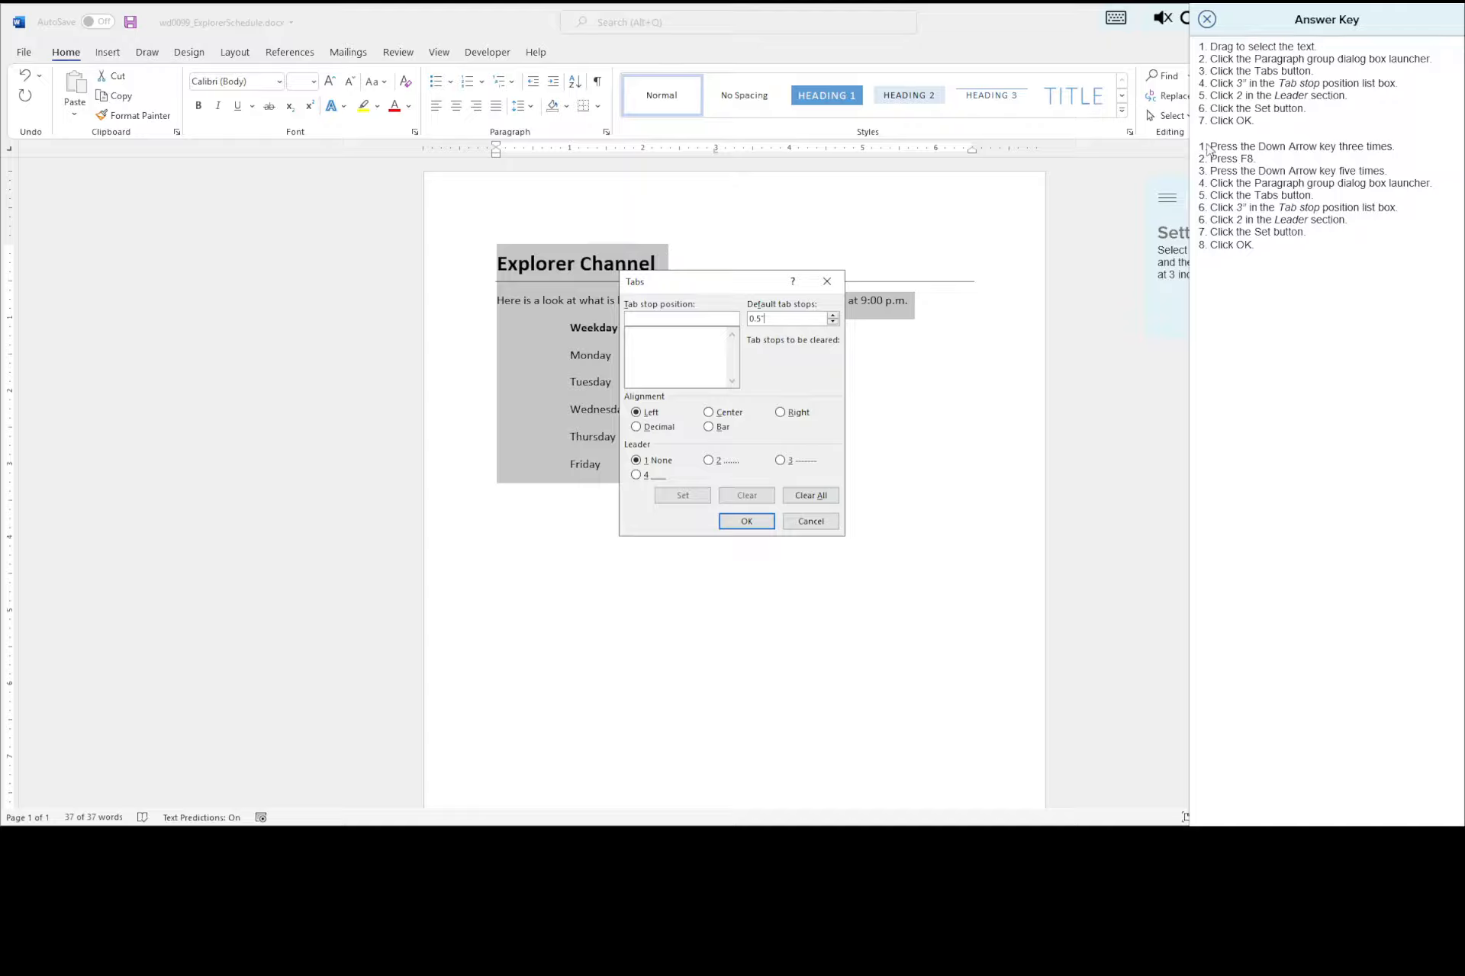
click(709, 461)
click(746, 522)
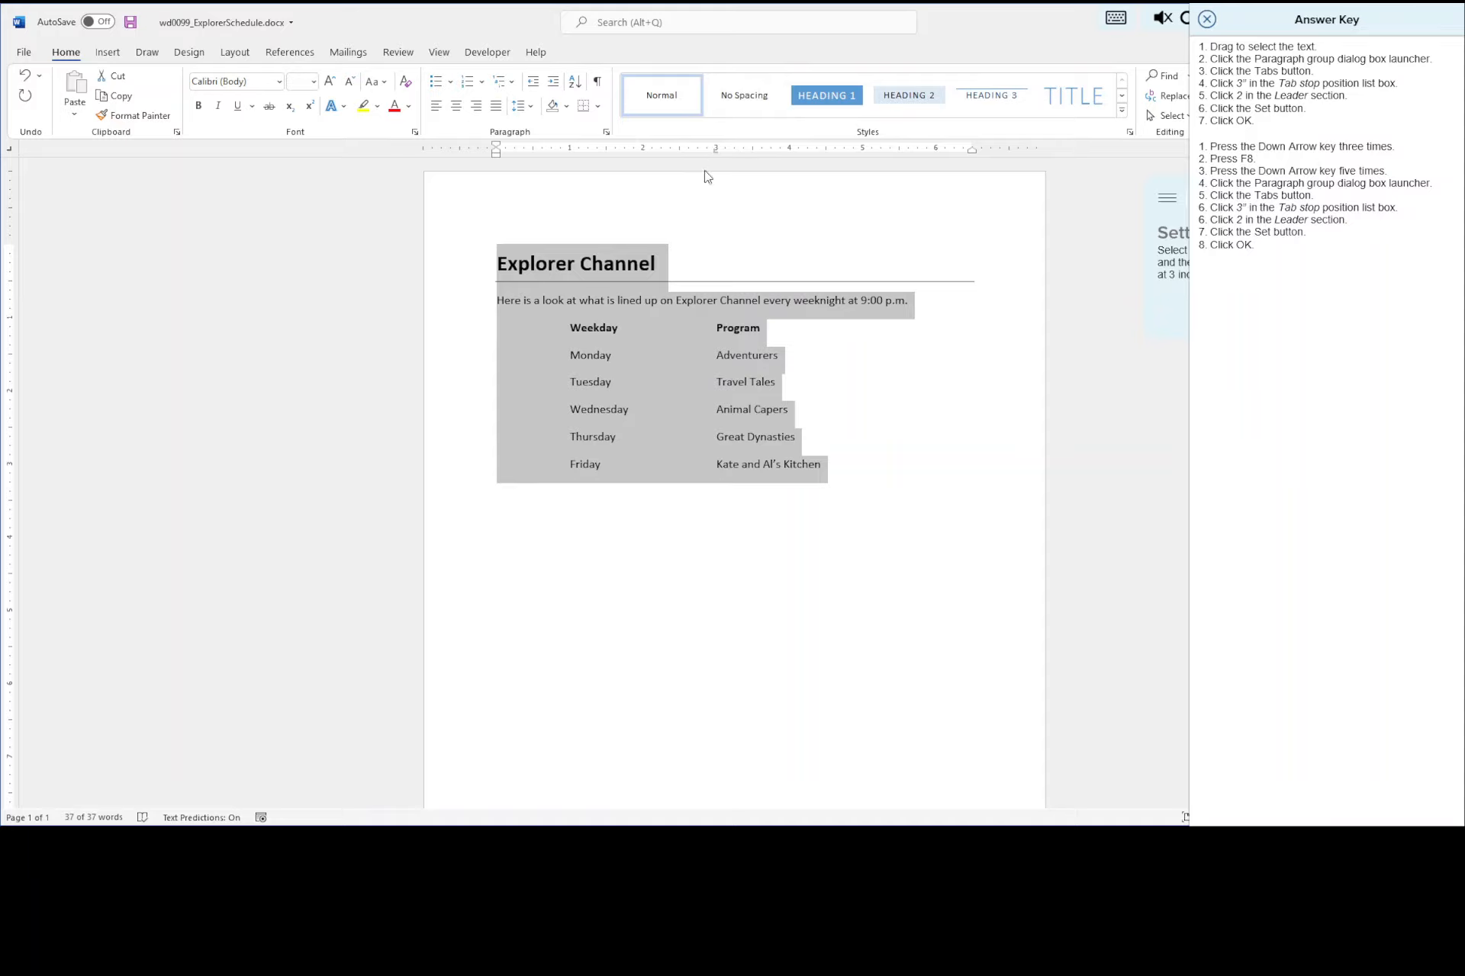
- Select only the schedule lines from Weekday through Friday and add period leaders (Leader 2) to their 3-inch left tab
click(727, 533)
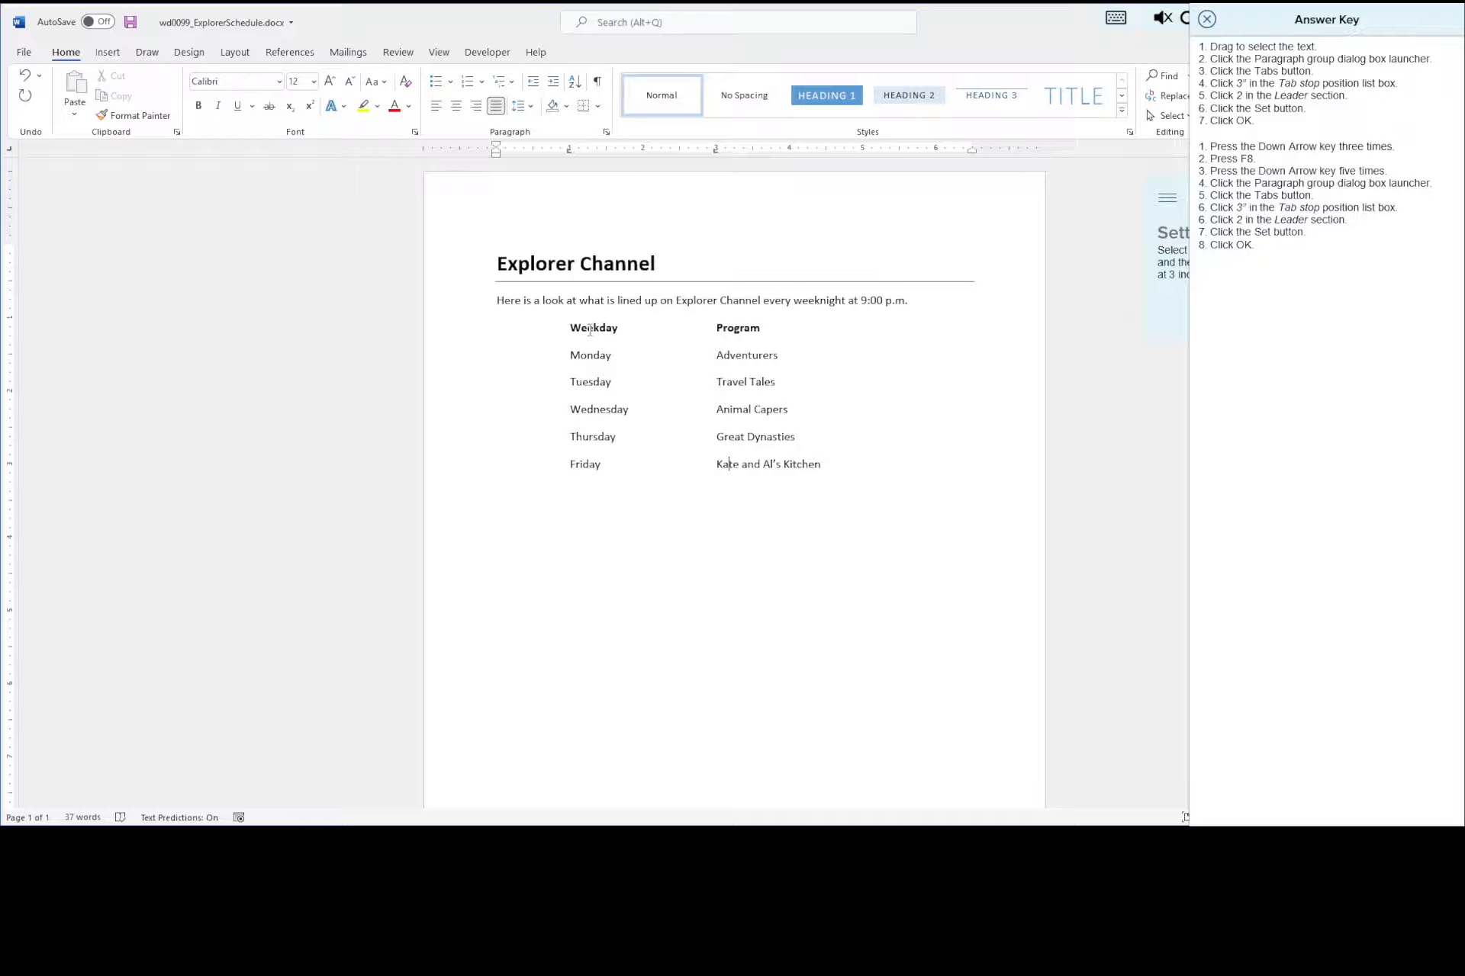
drag(668, 338, 837, 488)
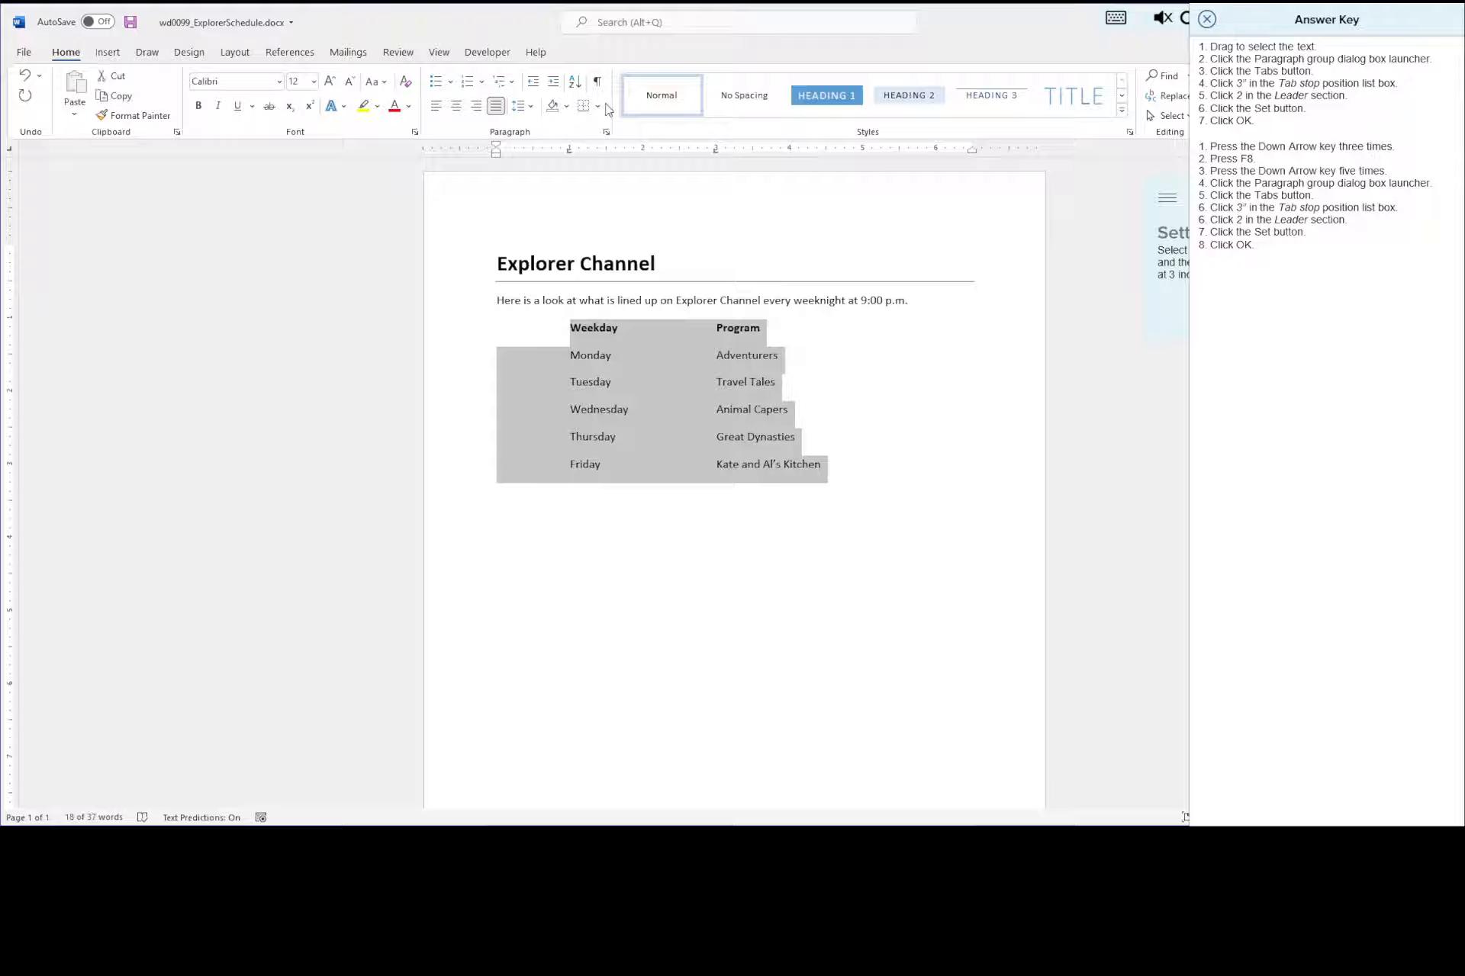
click(606, 133)
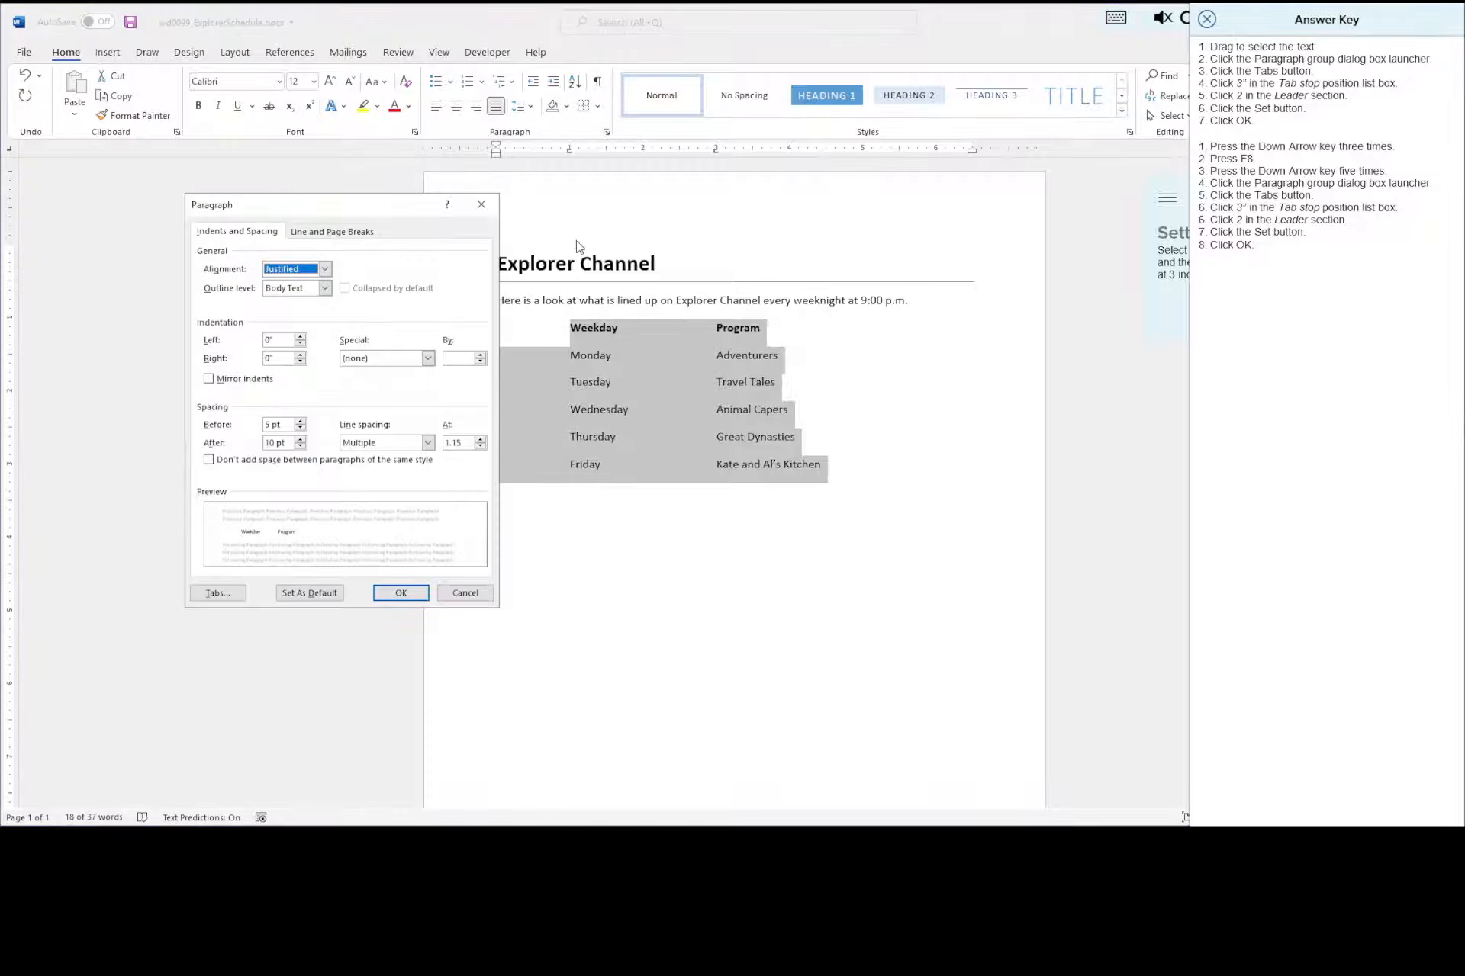
click(240, 596)
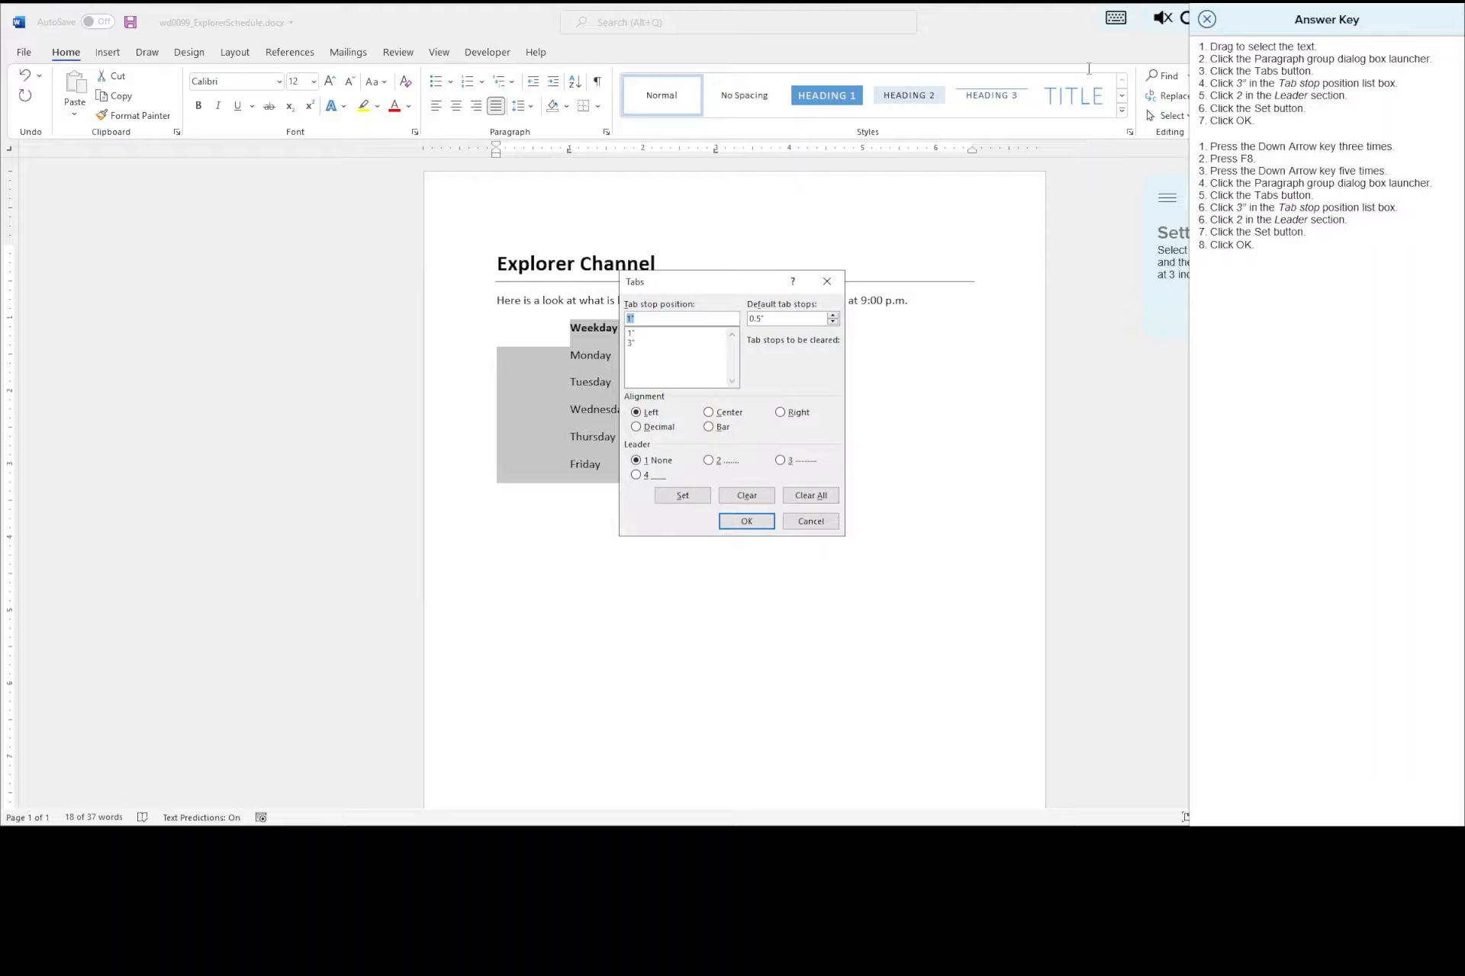
drag(694, 287, 162, 279)
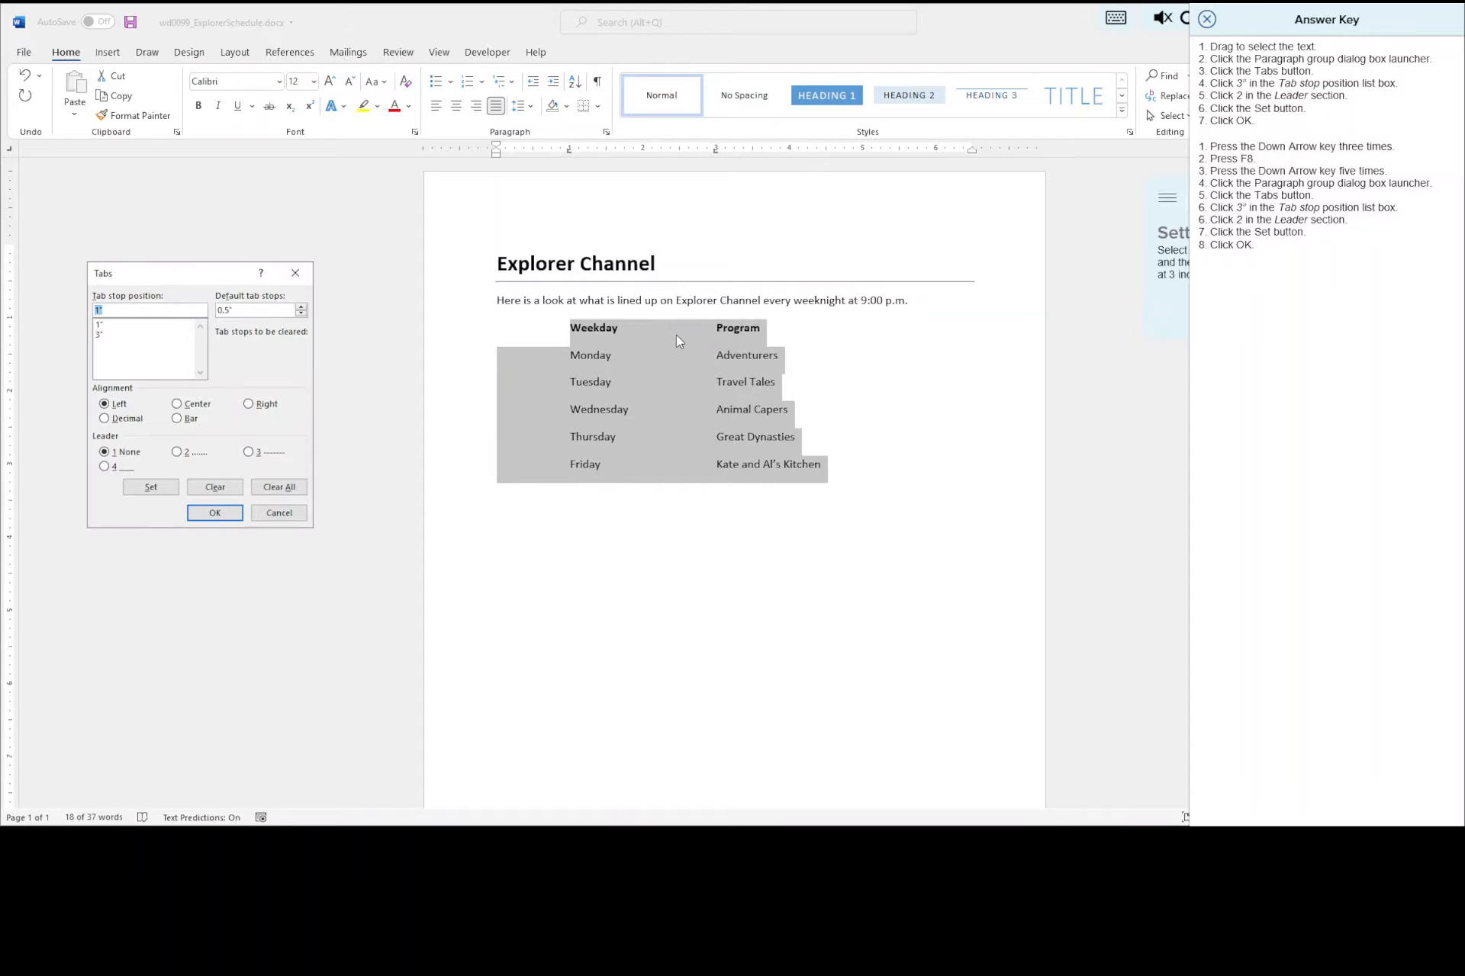
click(106, 335)
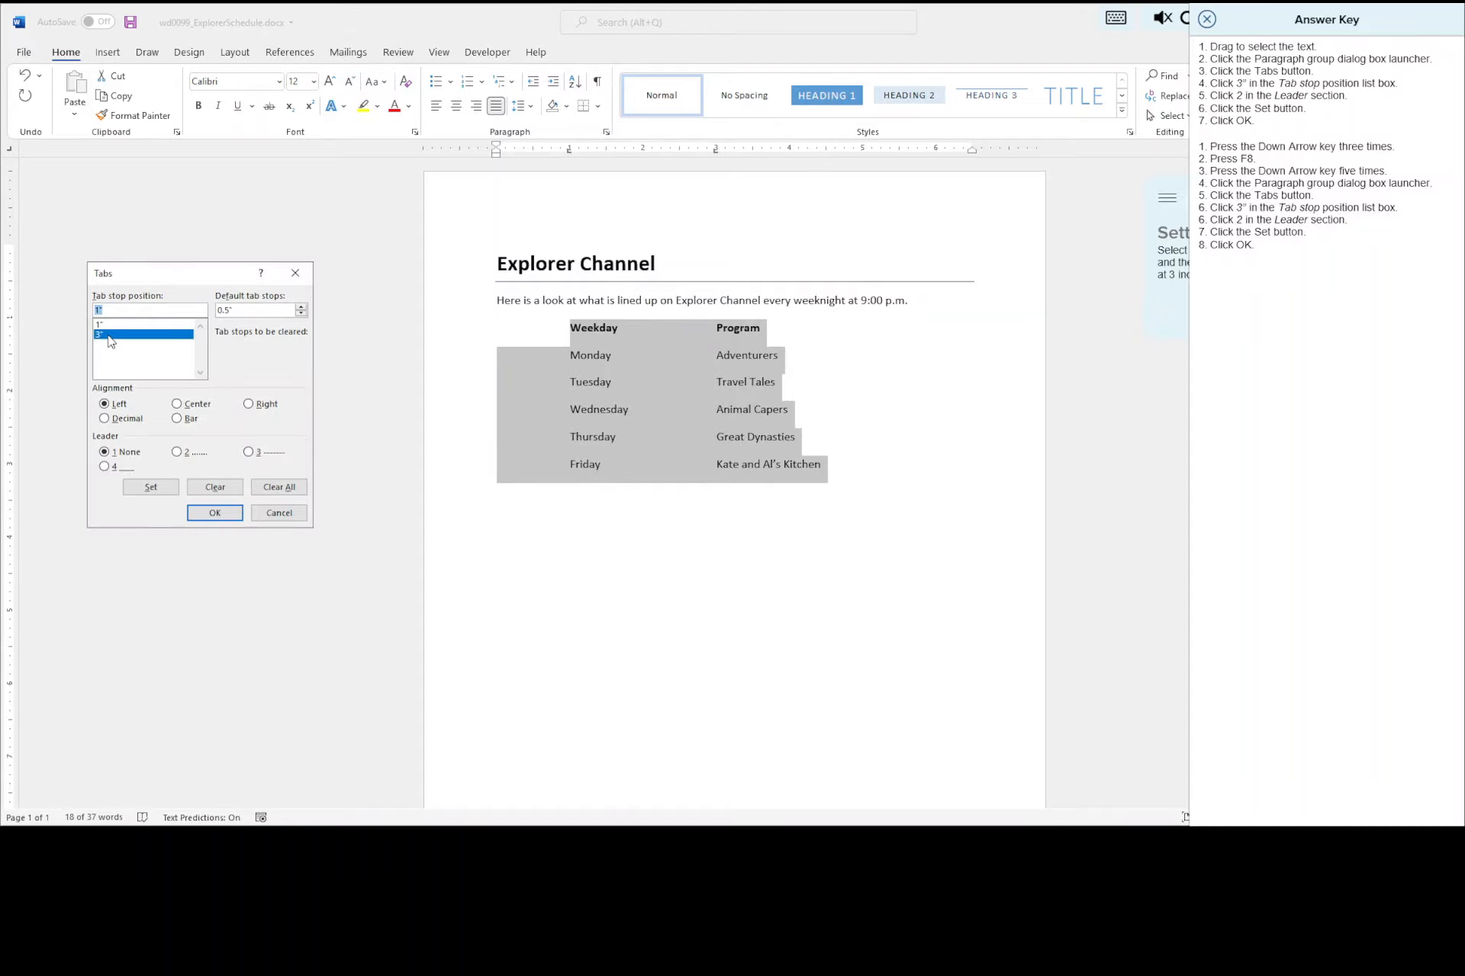
click(183, 453)
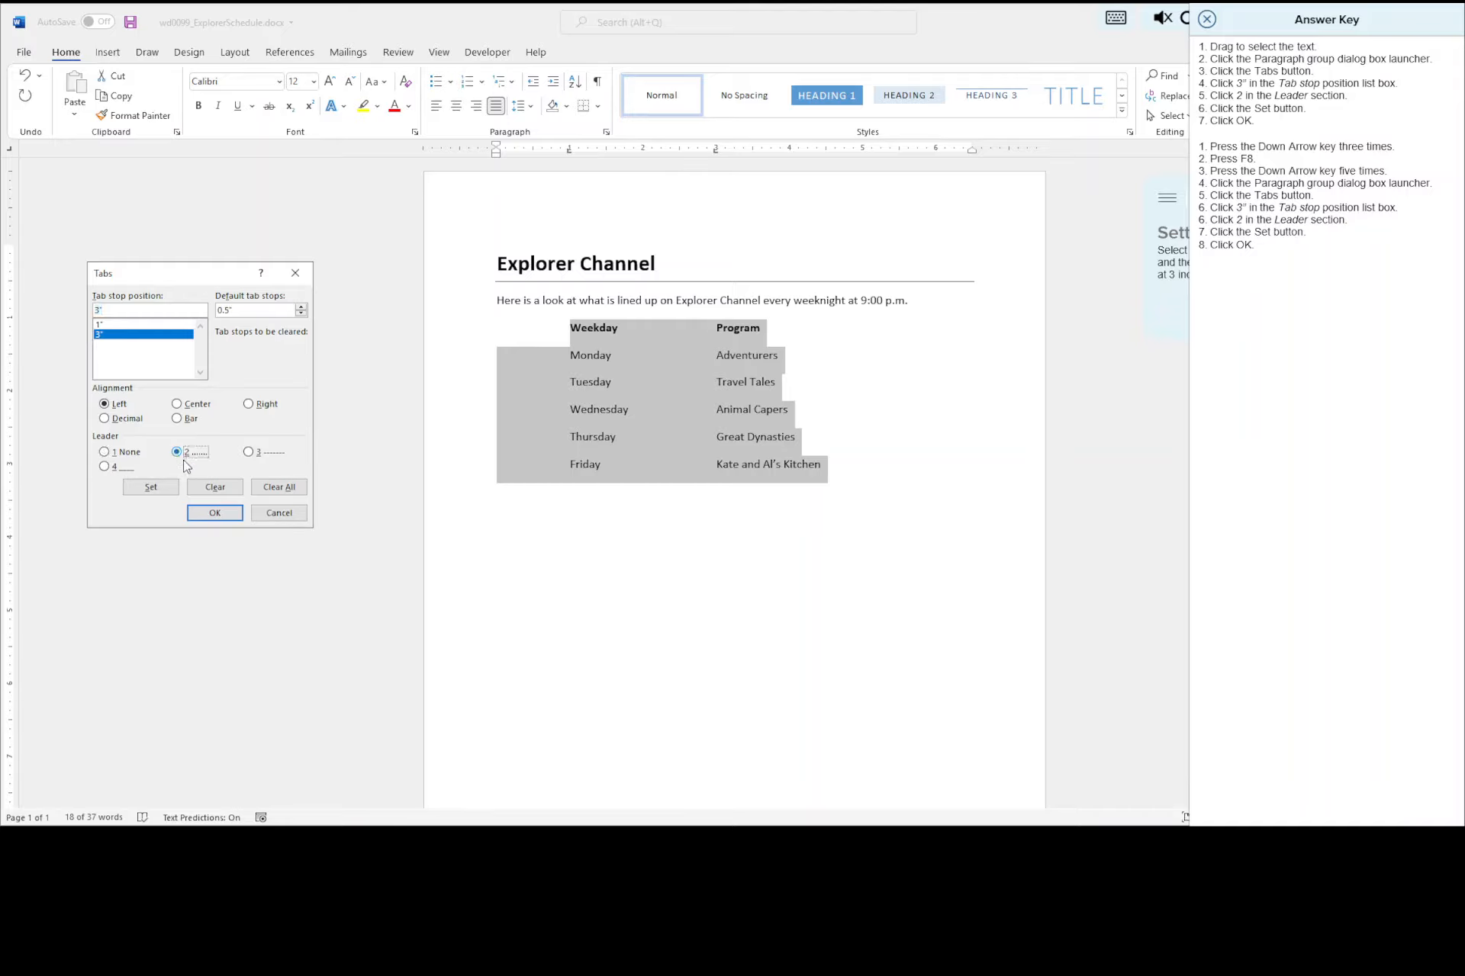
click(224, 514)
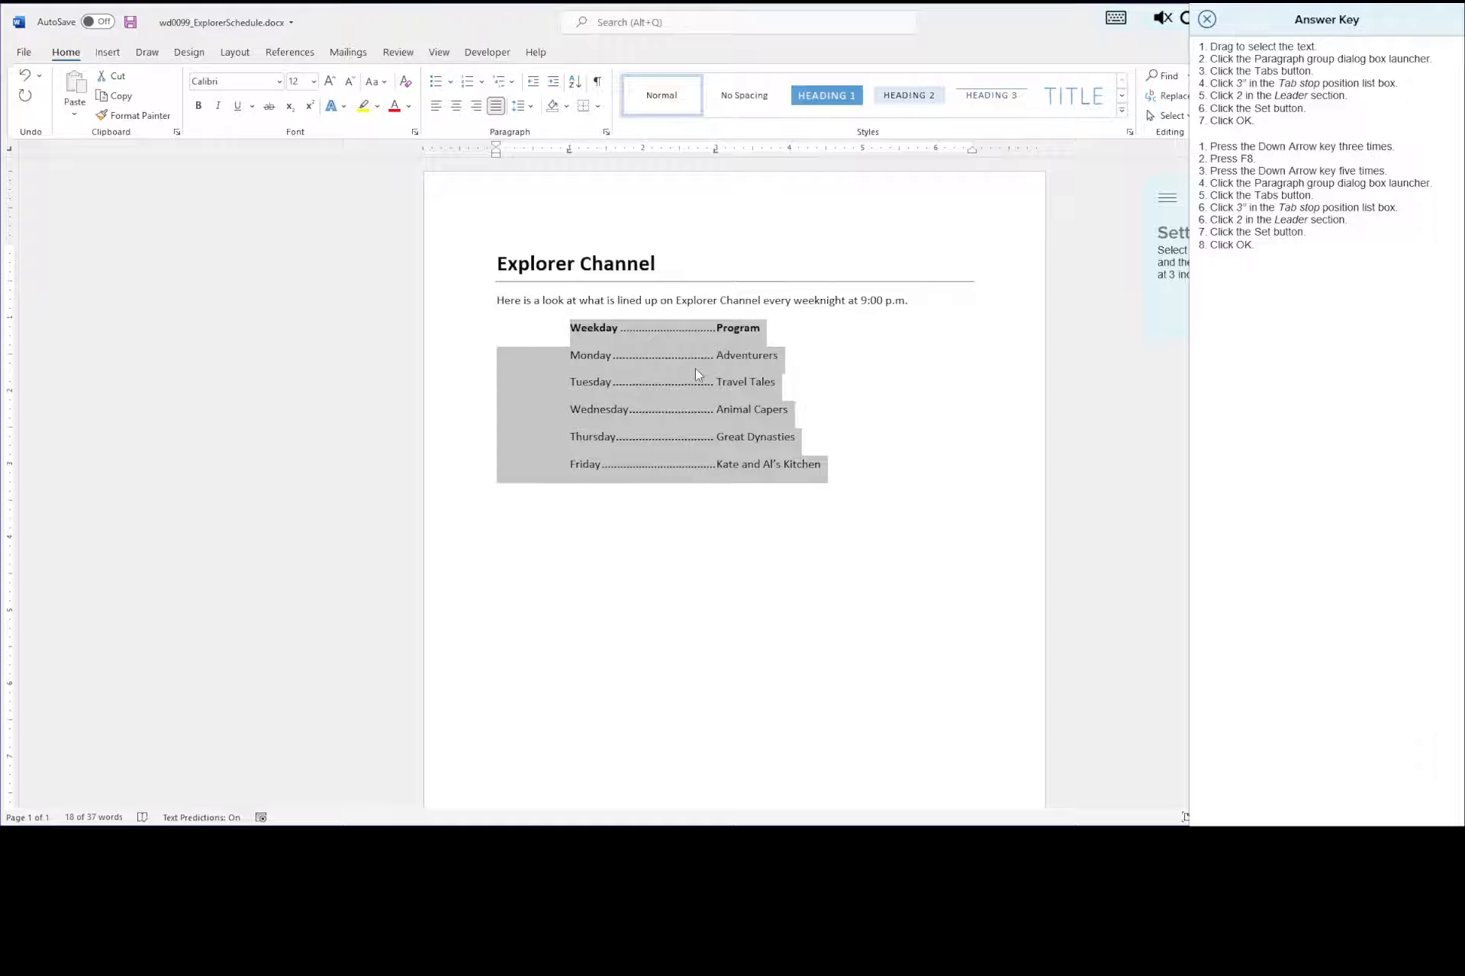
- Save the Explorer Channel schedule, close the answer key and submit the period-leader task for checking
click(129, 25)
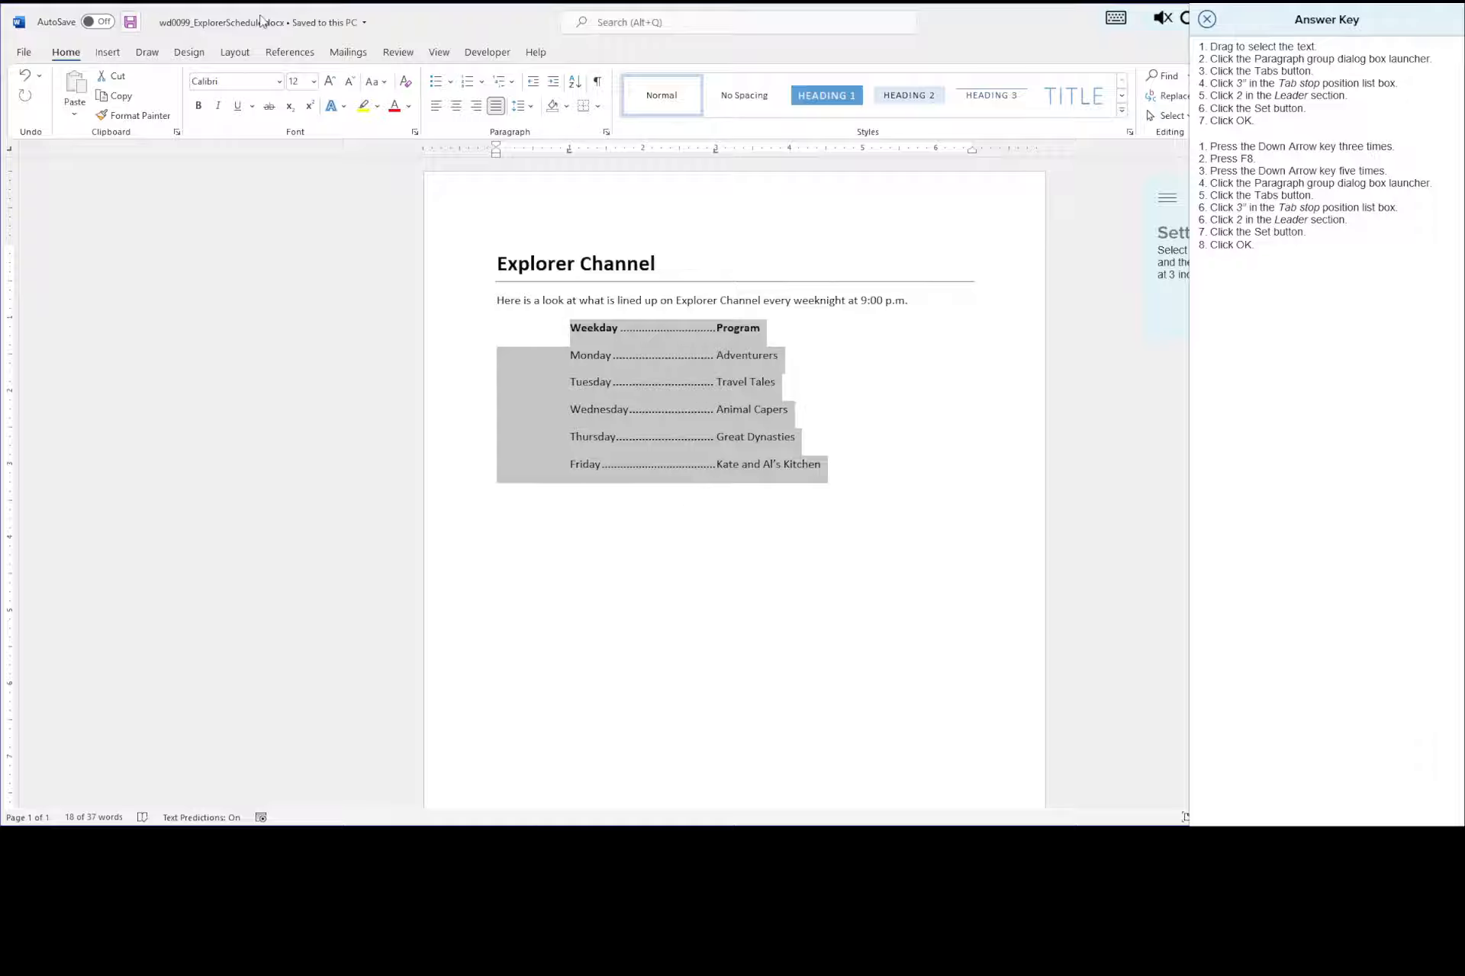
click(1208, 23)
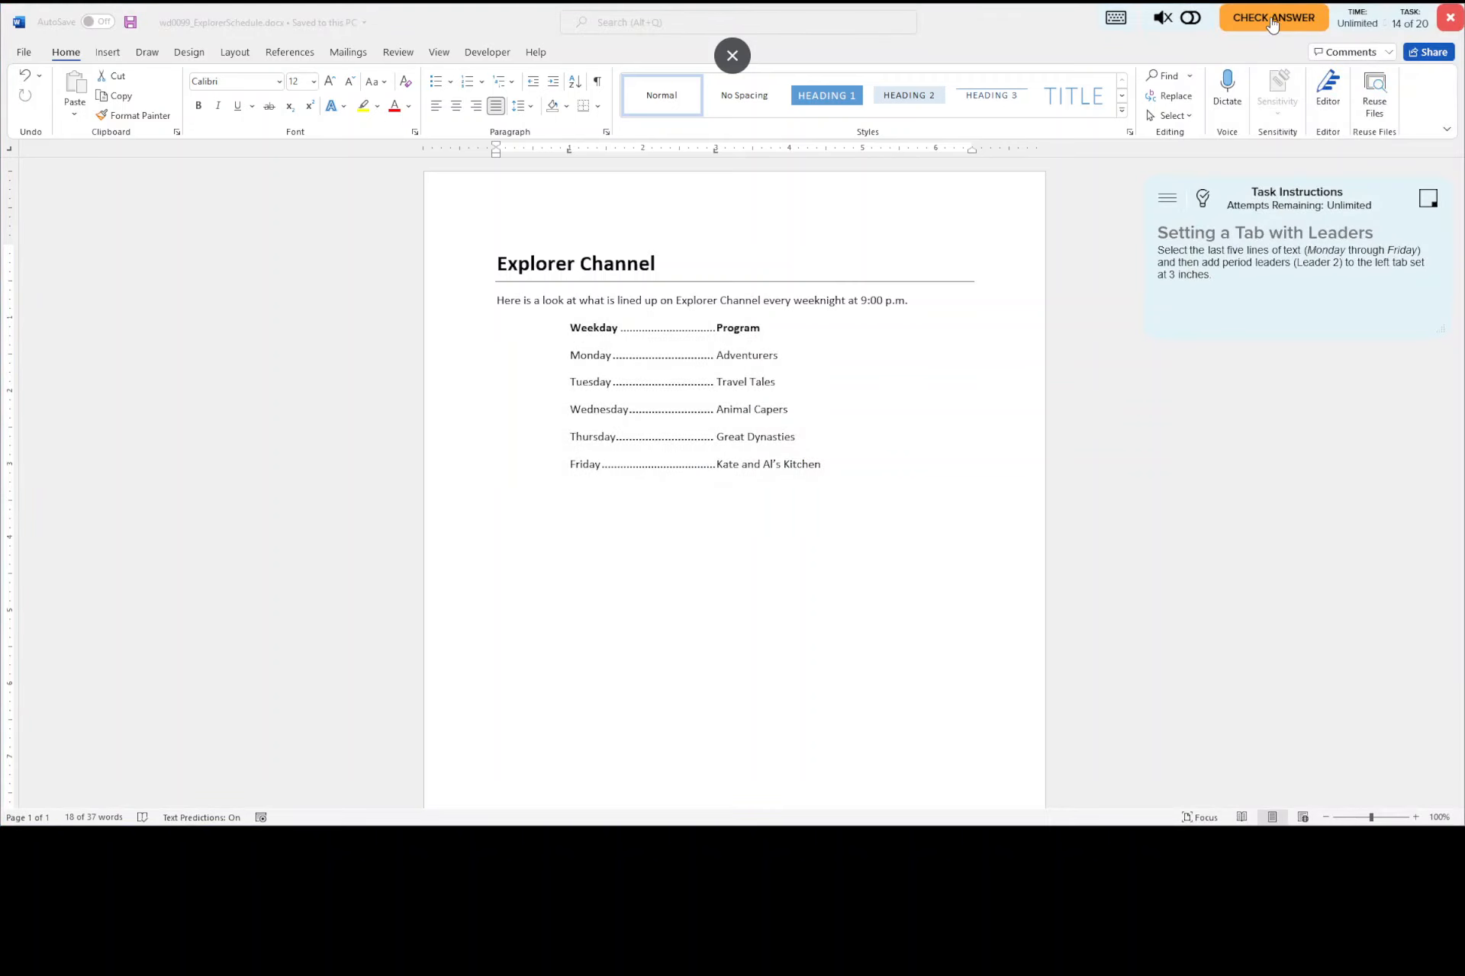
click(1276, 18)
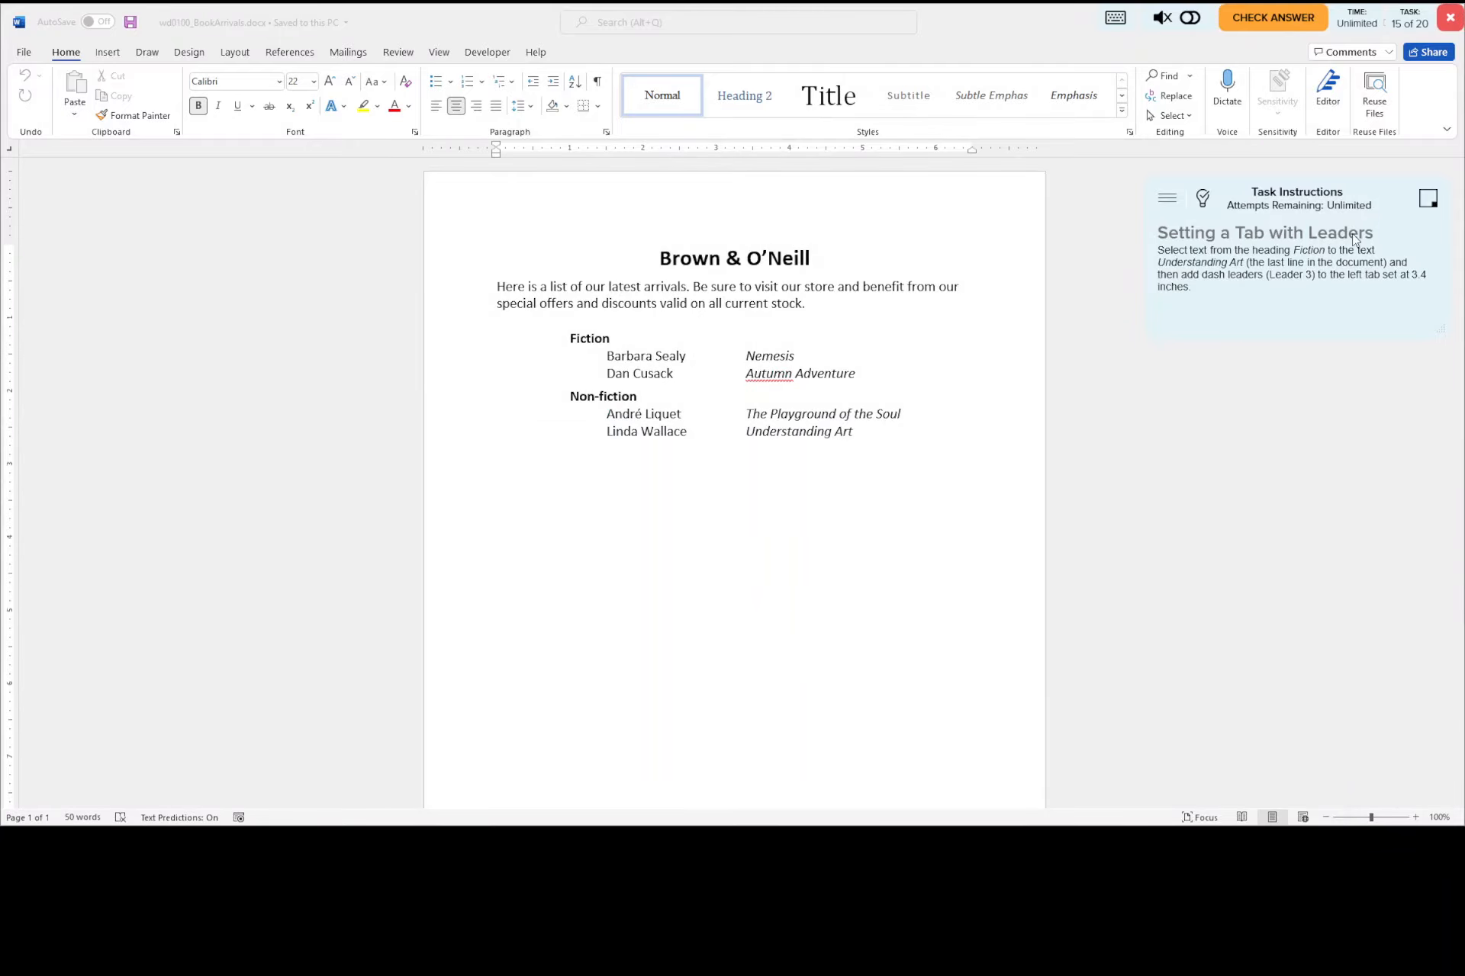
- Show the answer key for the dash-leader task and move the task instructions clear of the document text
click(1203, 200)
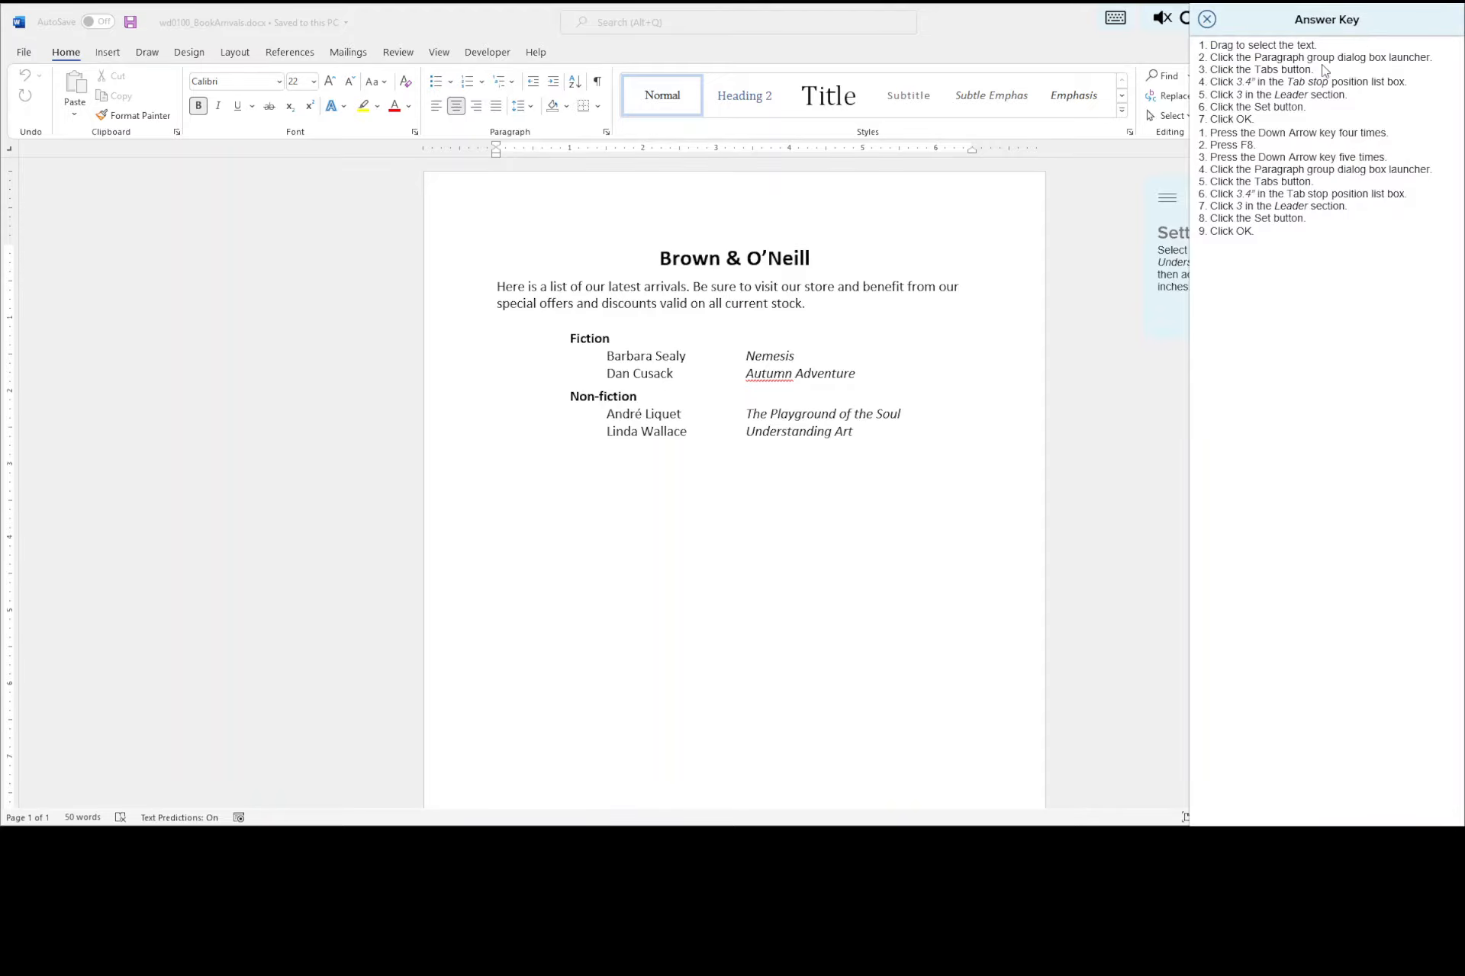
click(636, 242)
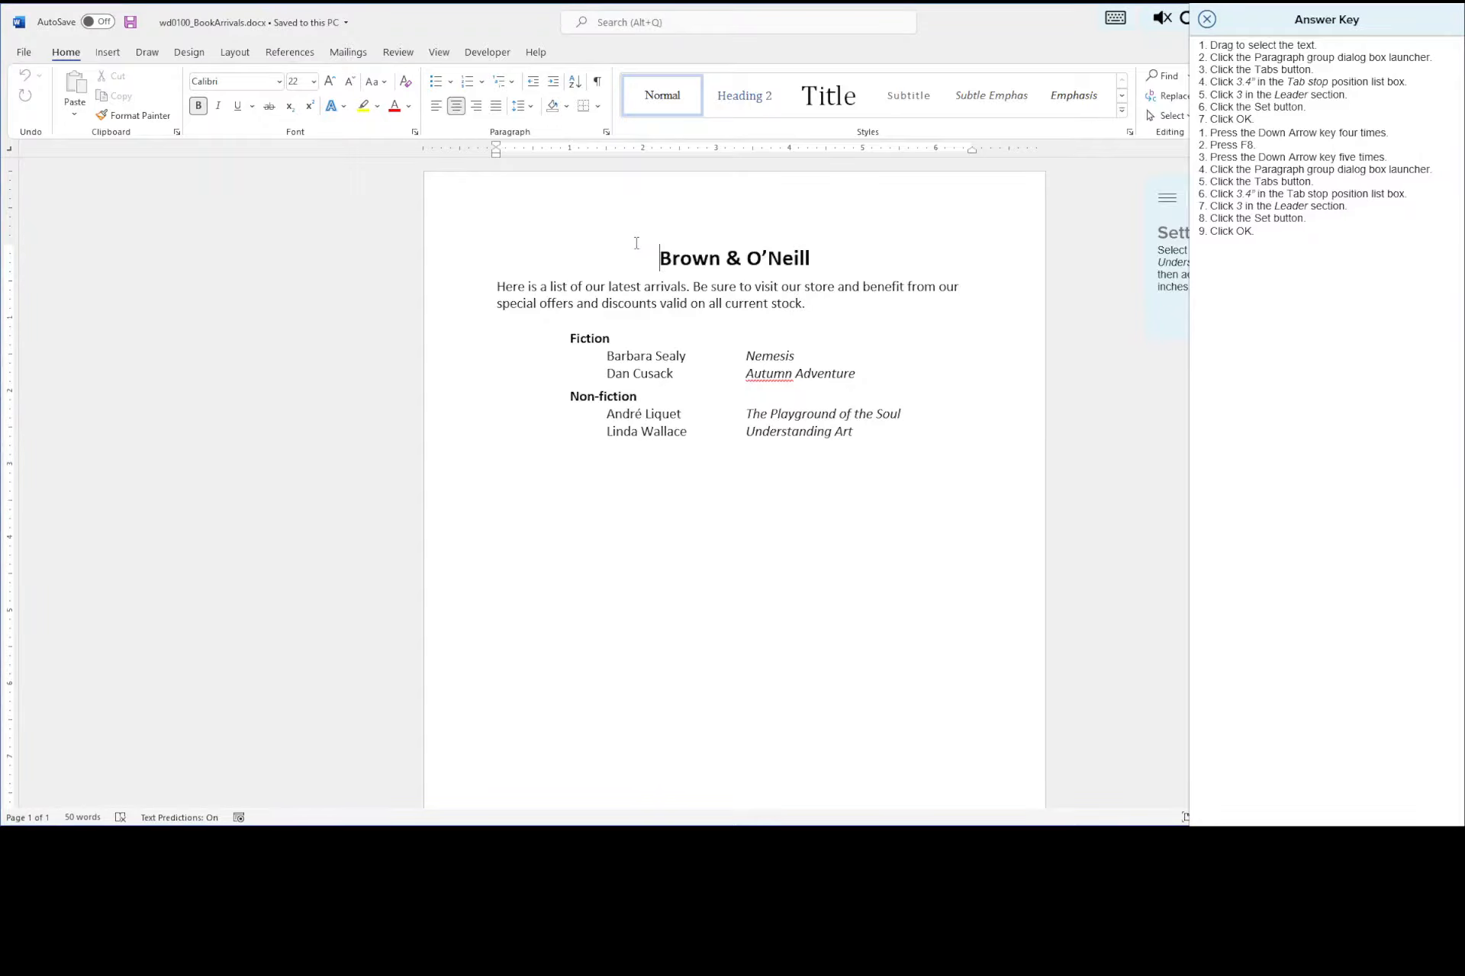
key(Down)
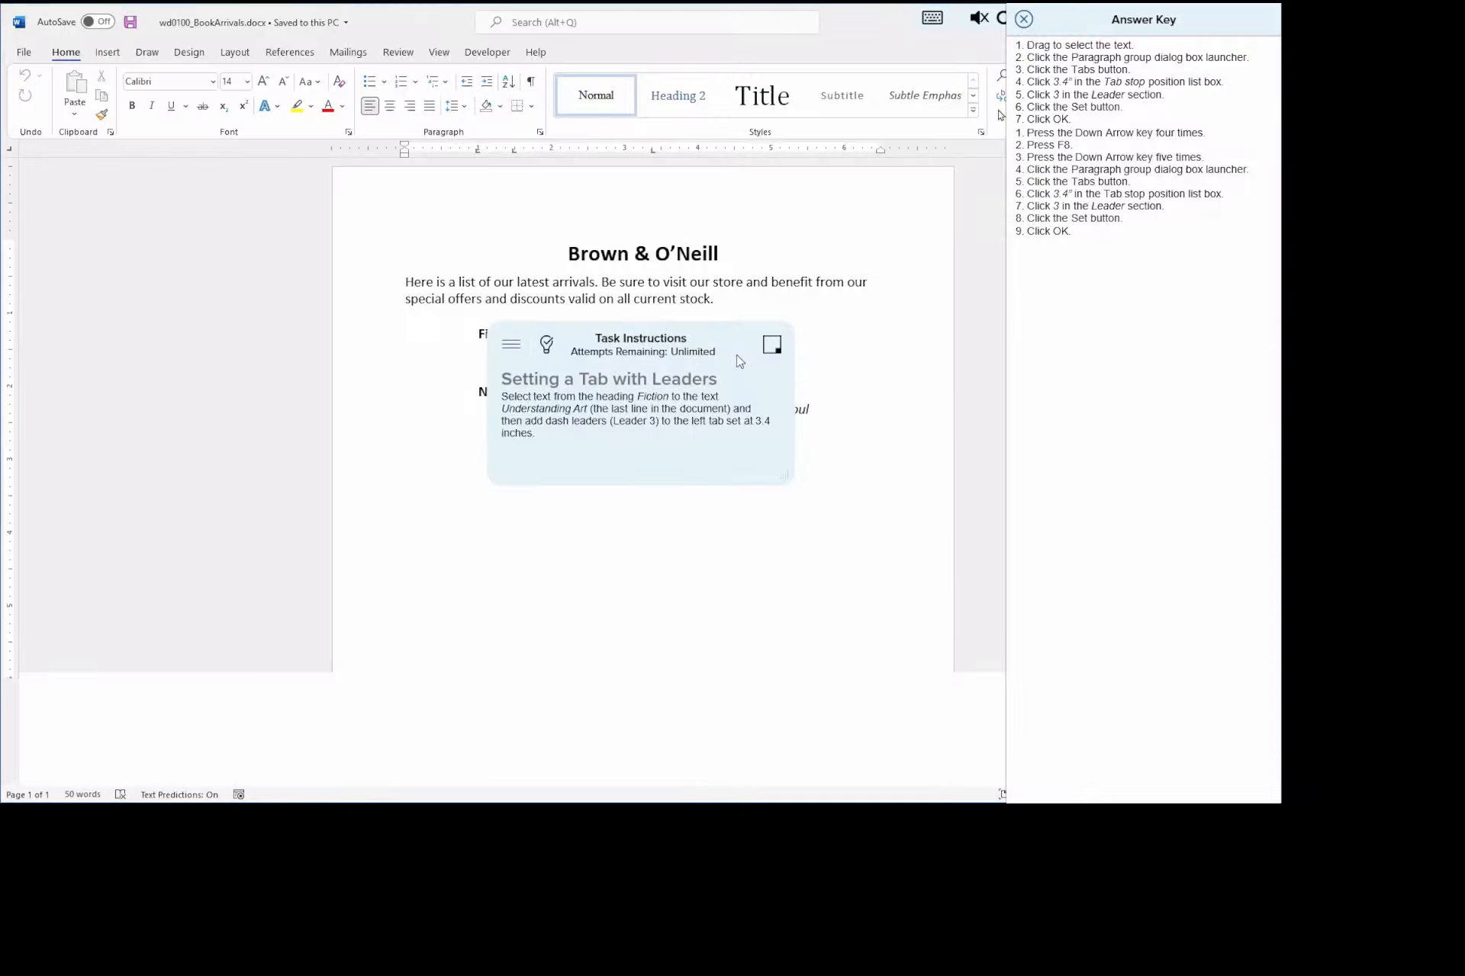
drag(699, 351, 325, 408)
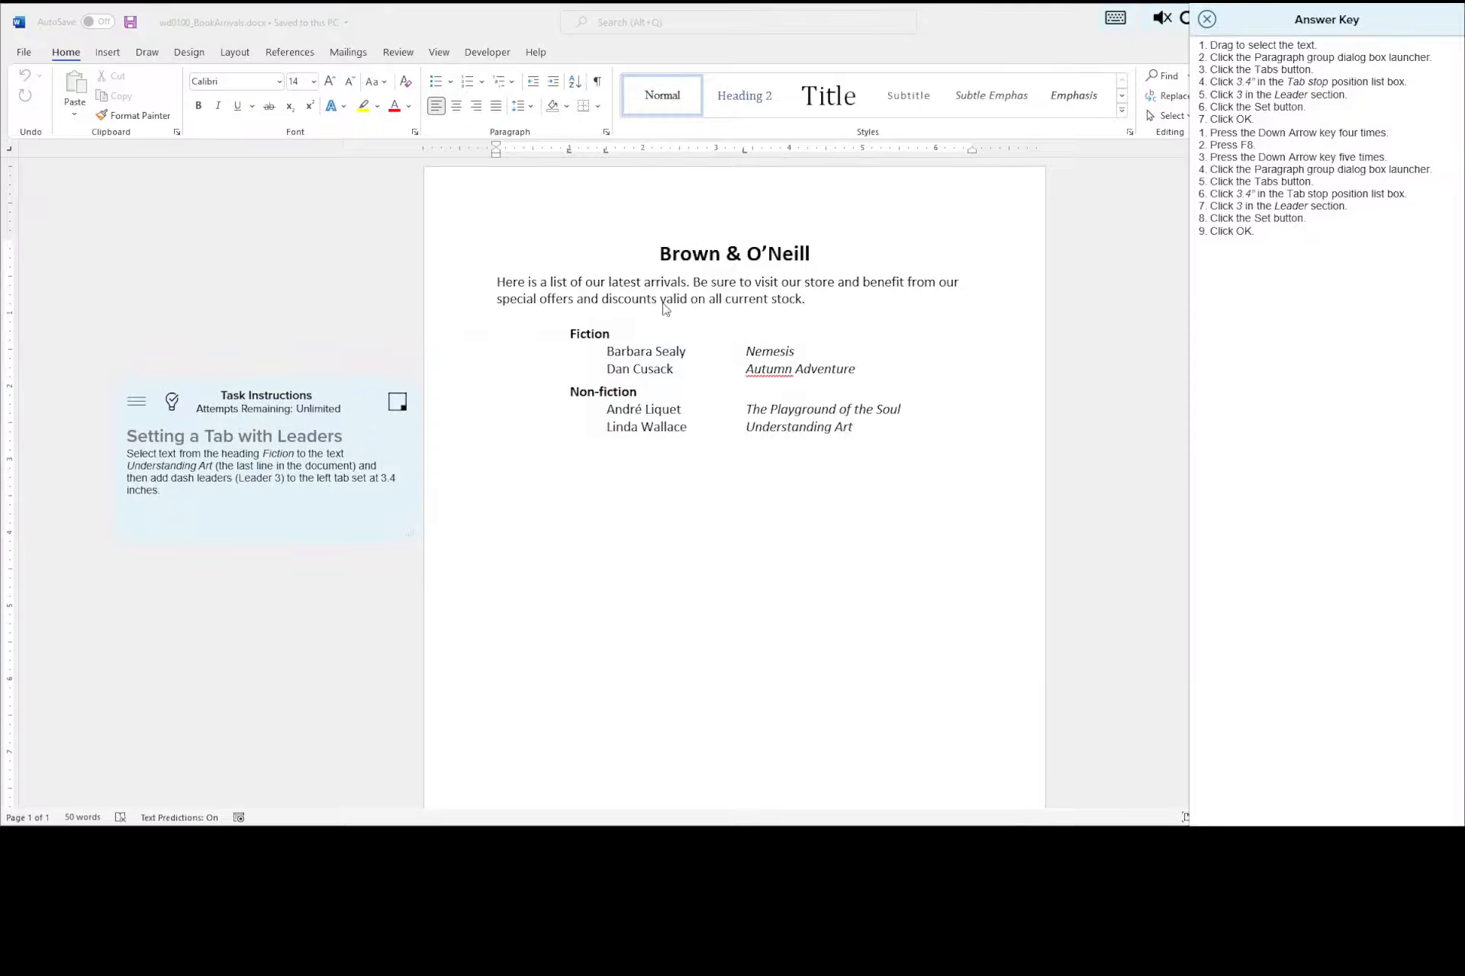
- Select the two book lines under the Fiction heading and add dash leaders (Leader 3) to their 3.4-inch left tab
click(608, 356)
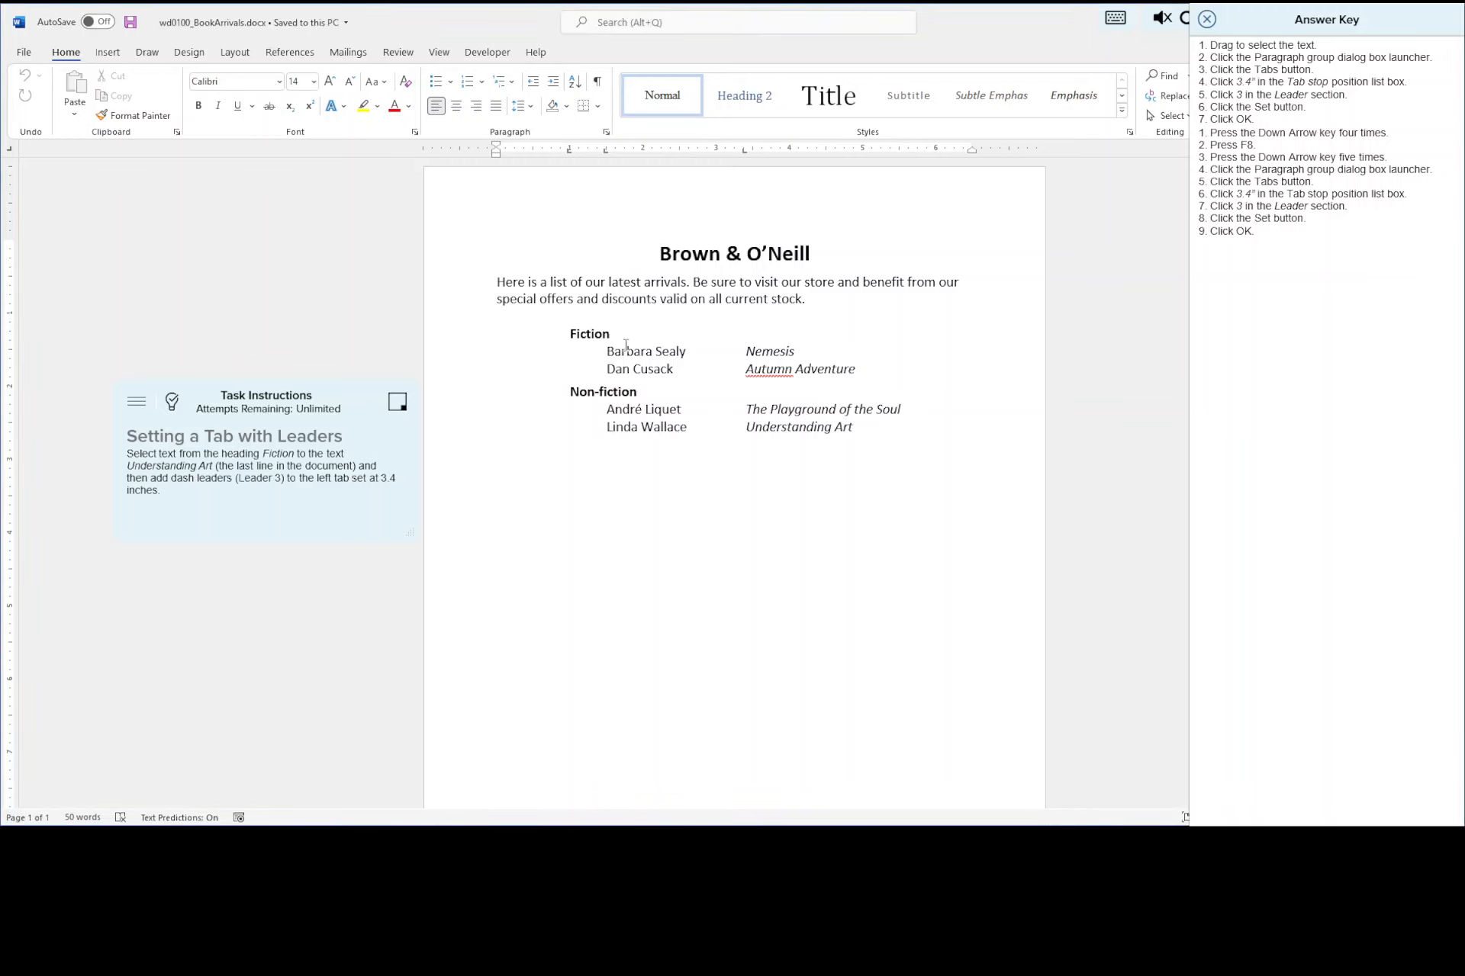
drag(618, 350, 874, 370)
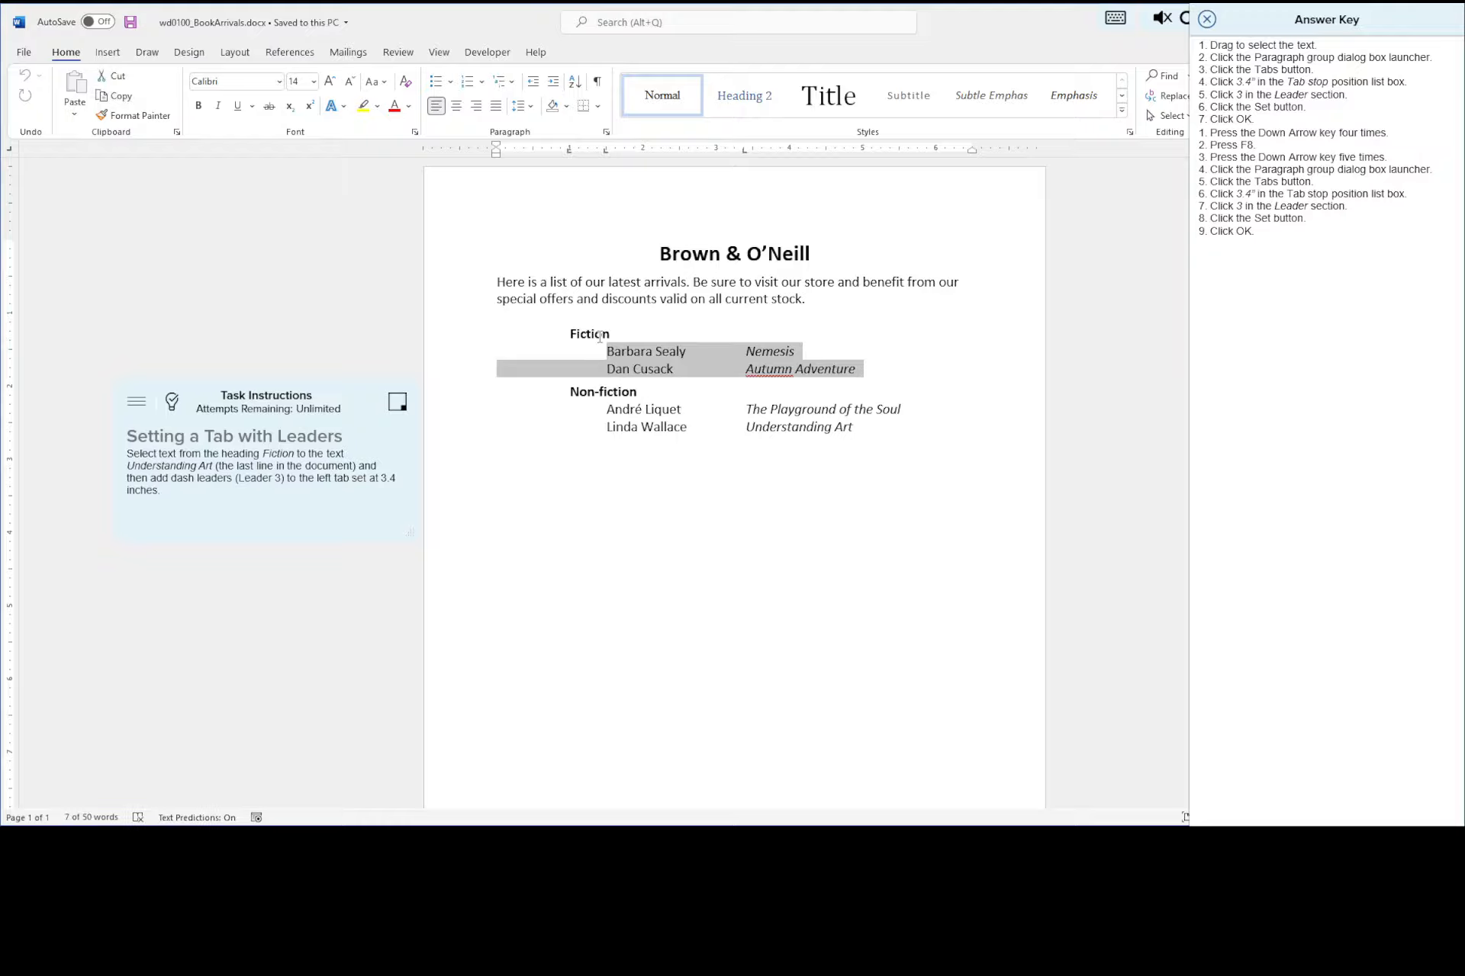
scroll(696, 335, down, 1)
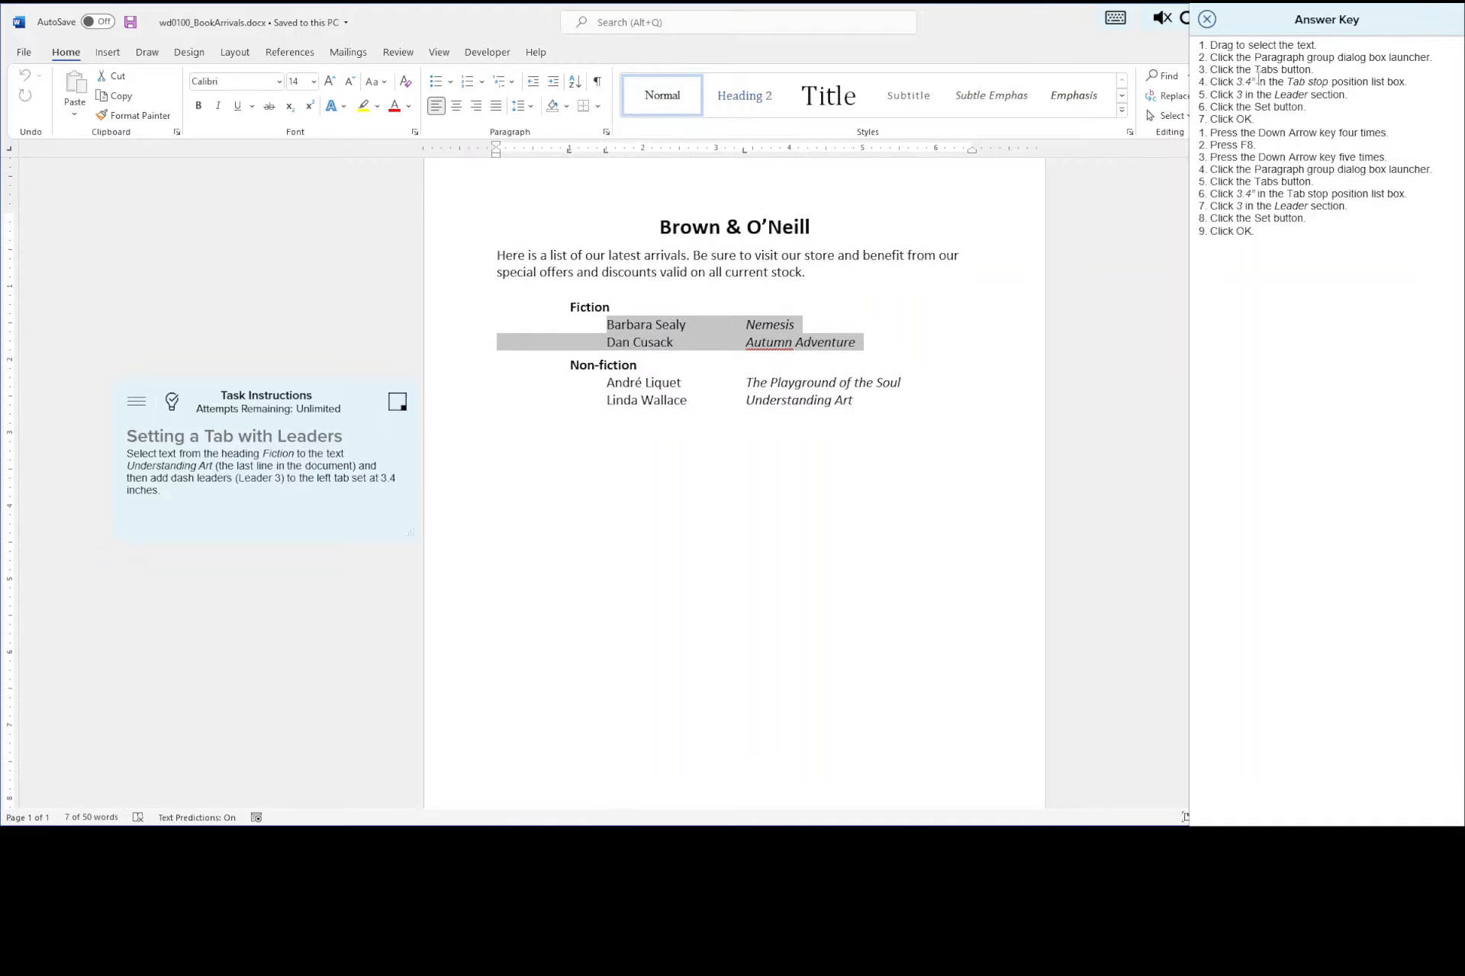
click(607, 133)
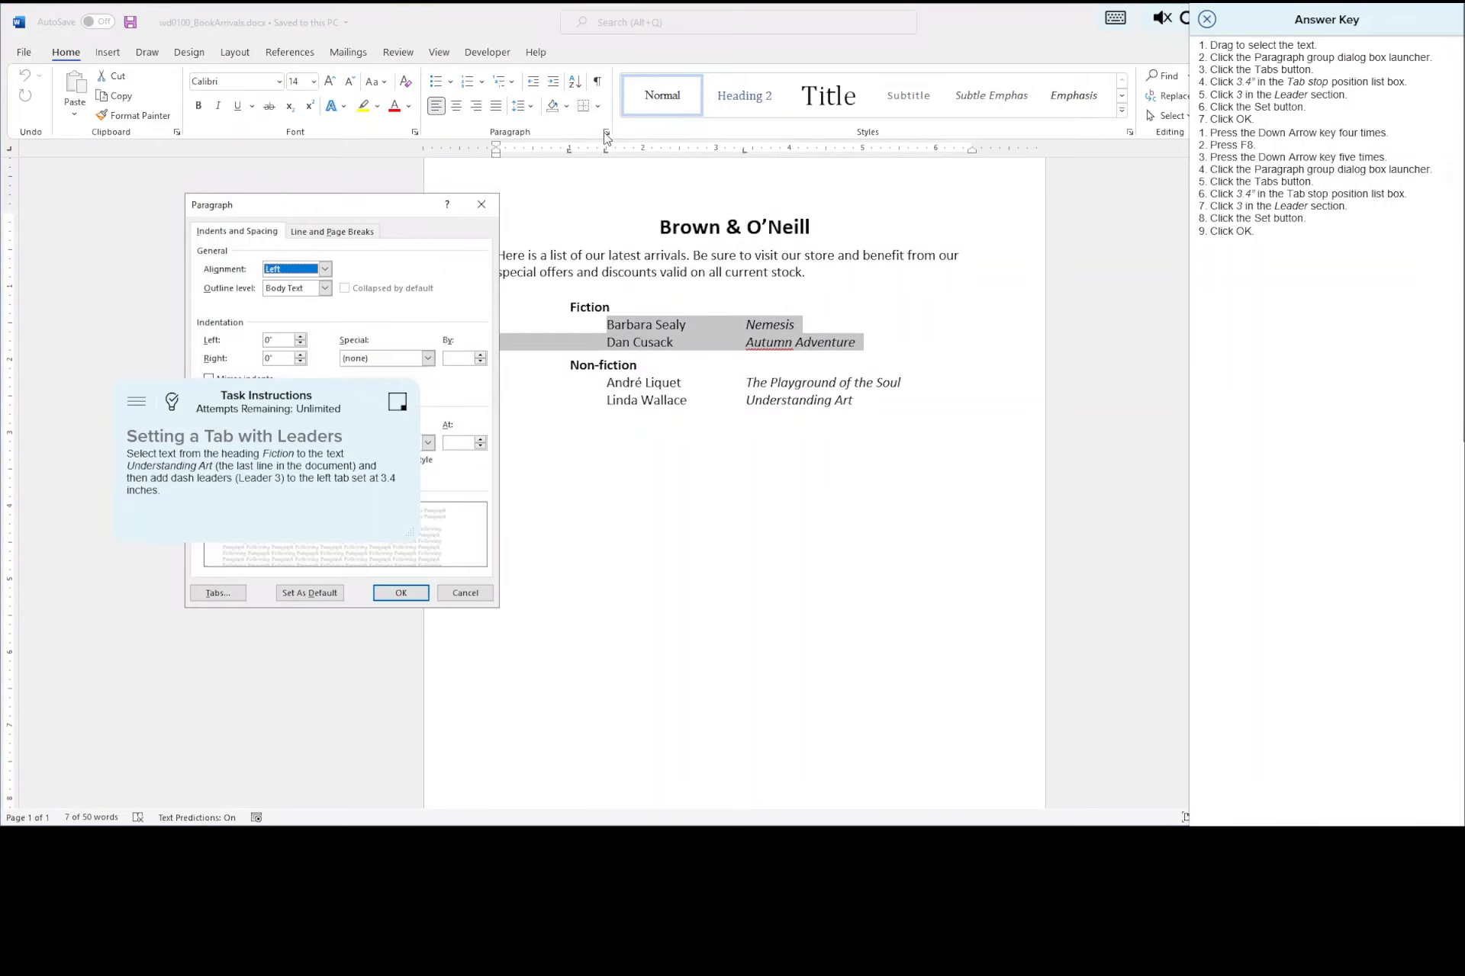
click(231, 596)
drag(176, 278, 202, 292)
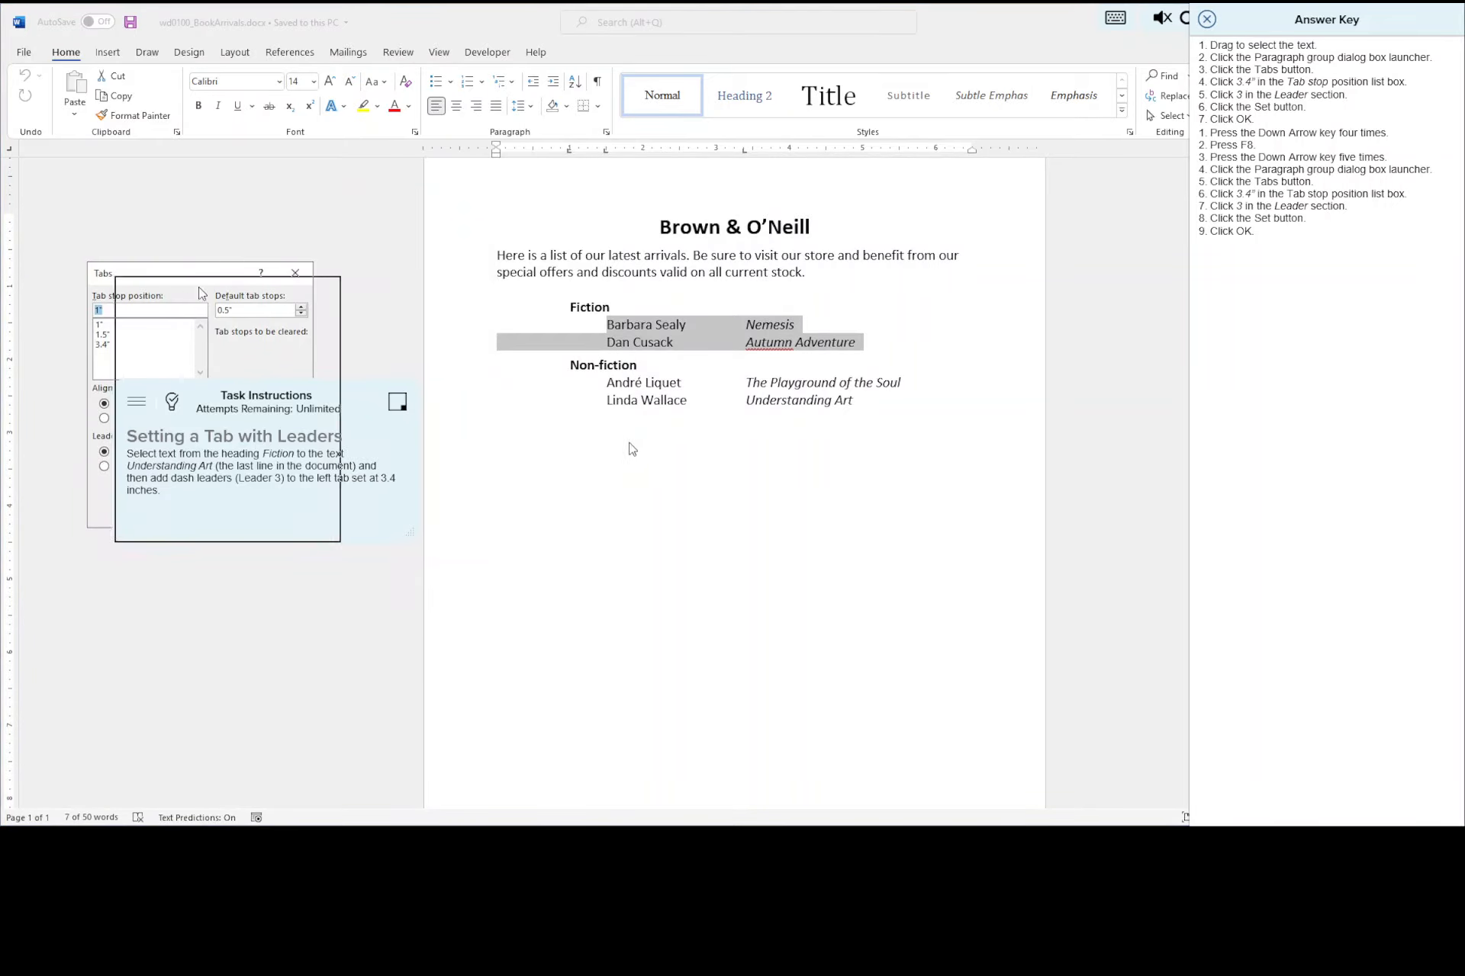
drag(632, 448, 787, 495)
click(715, 564)
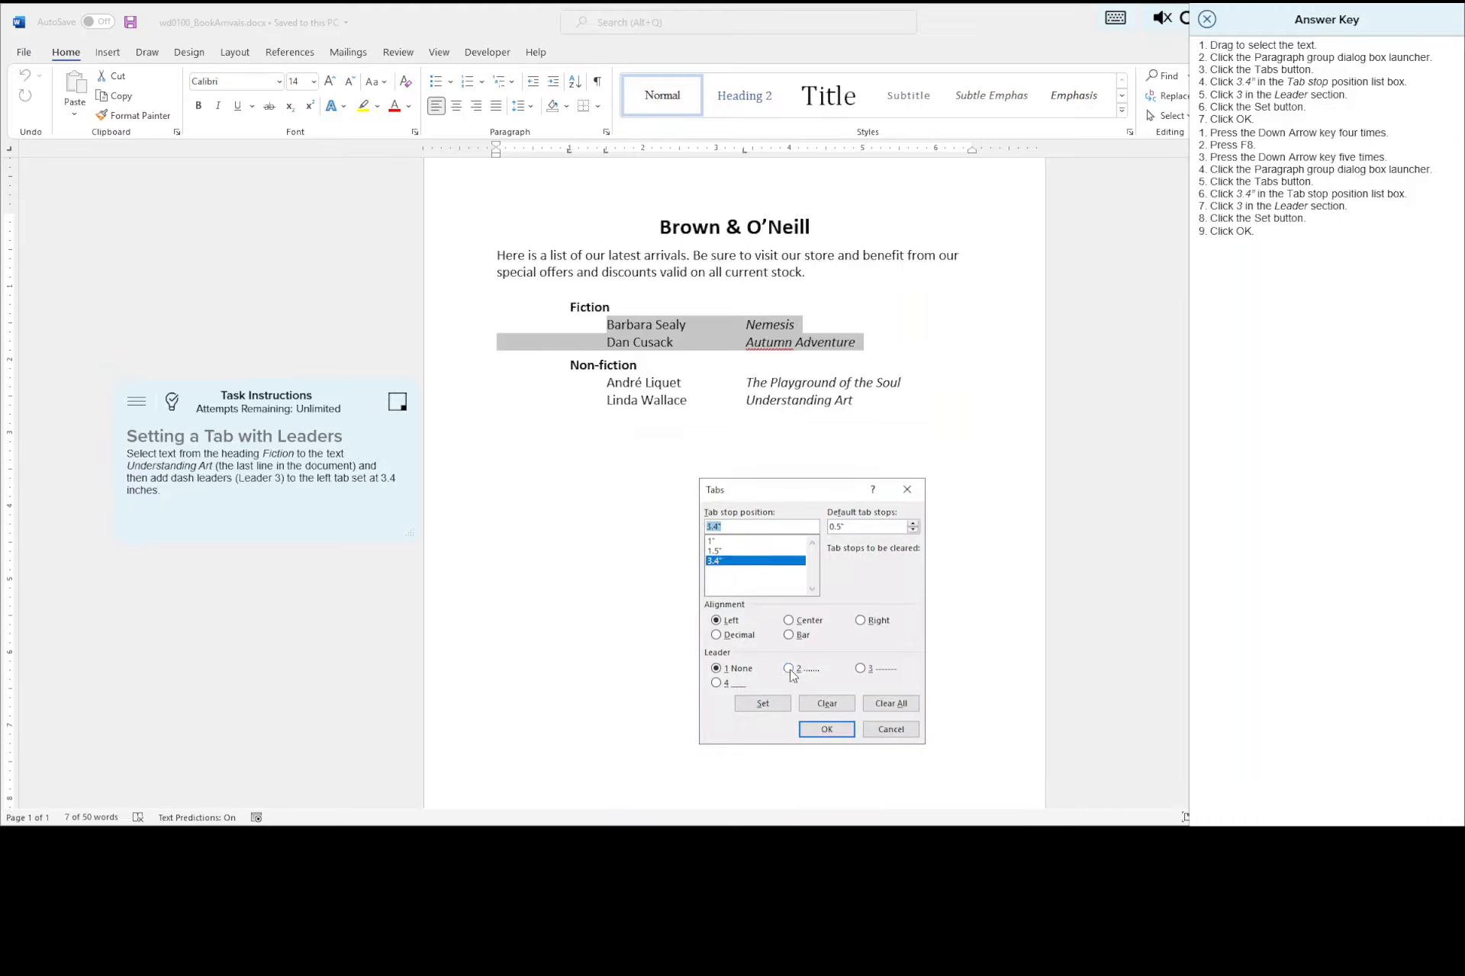
click(860, 669)
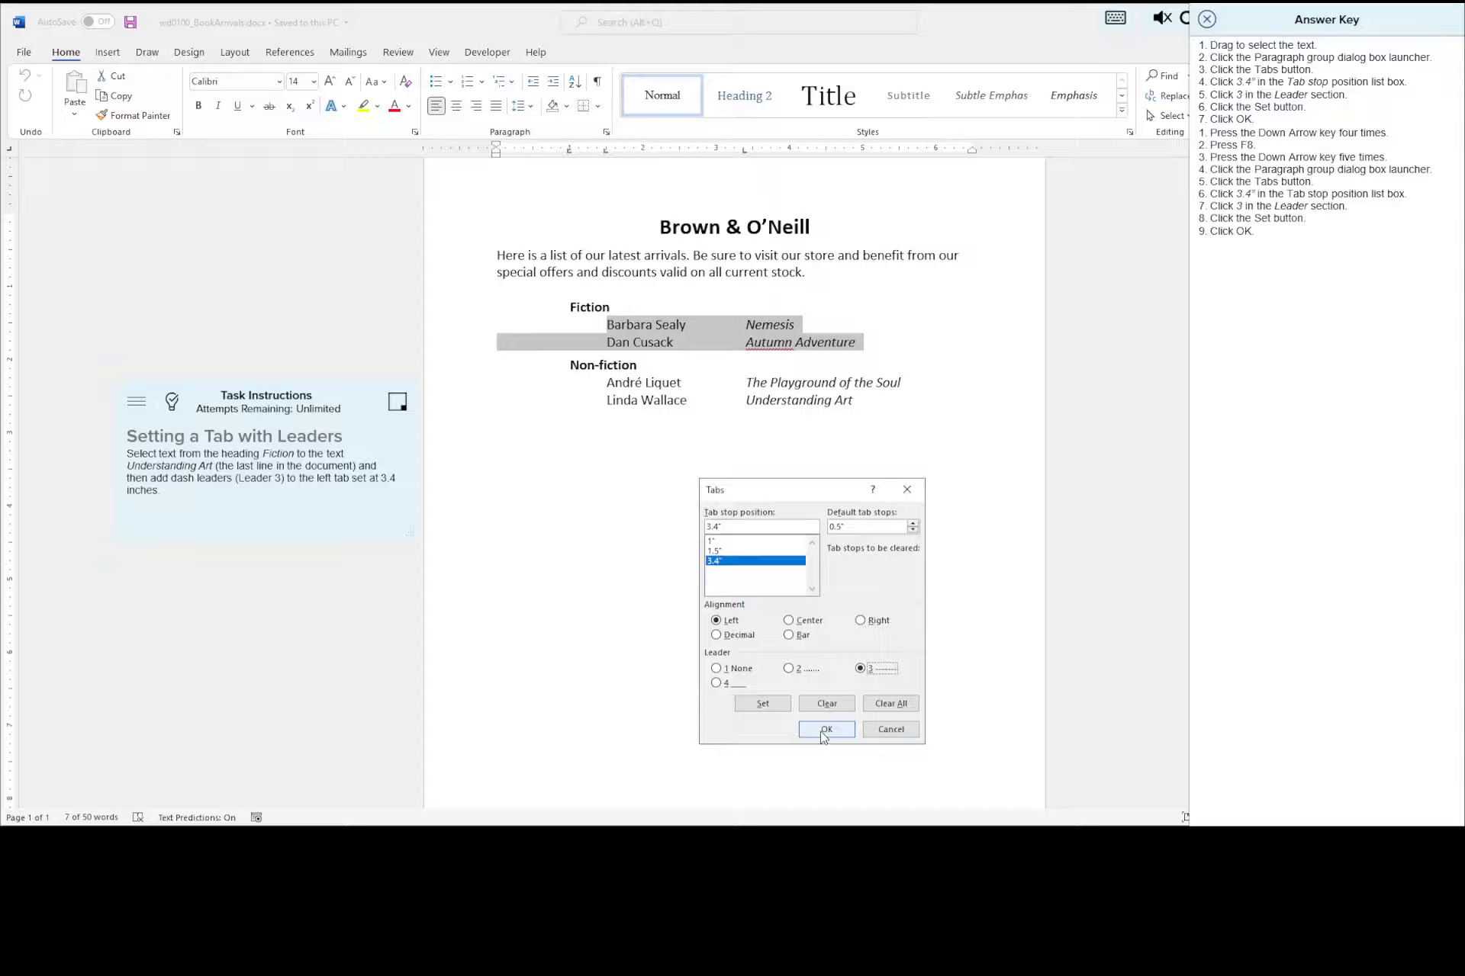
click(766, 705)
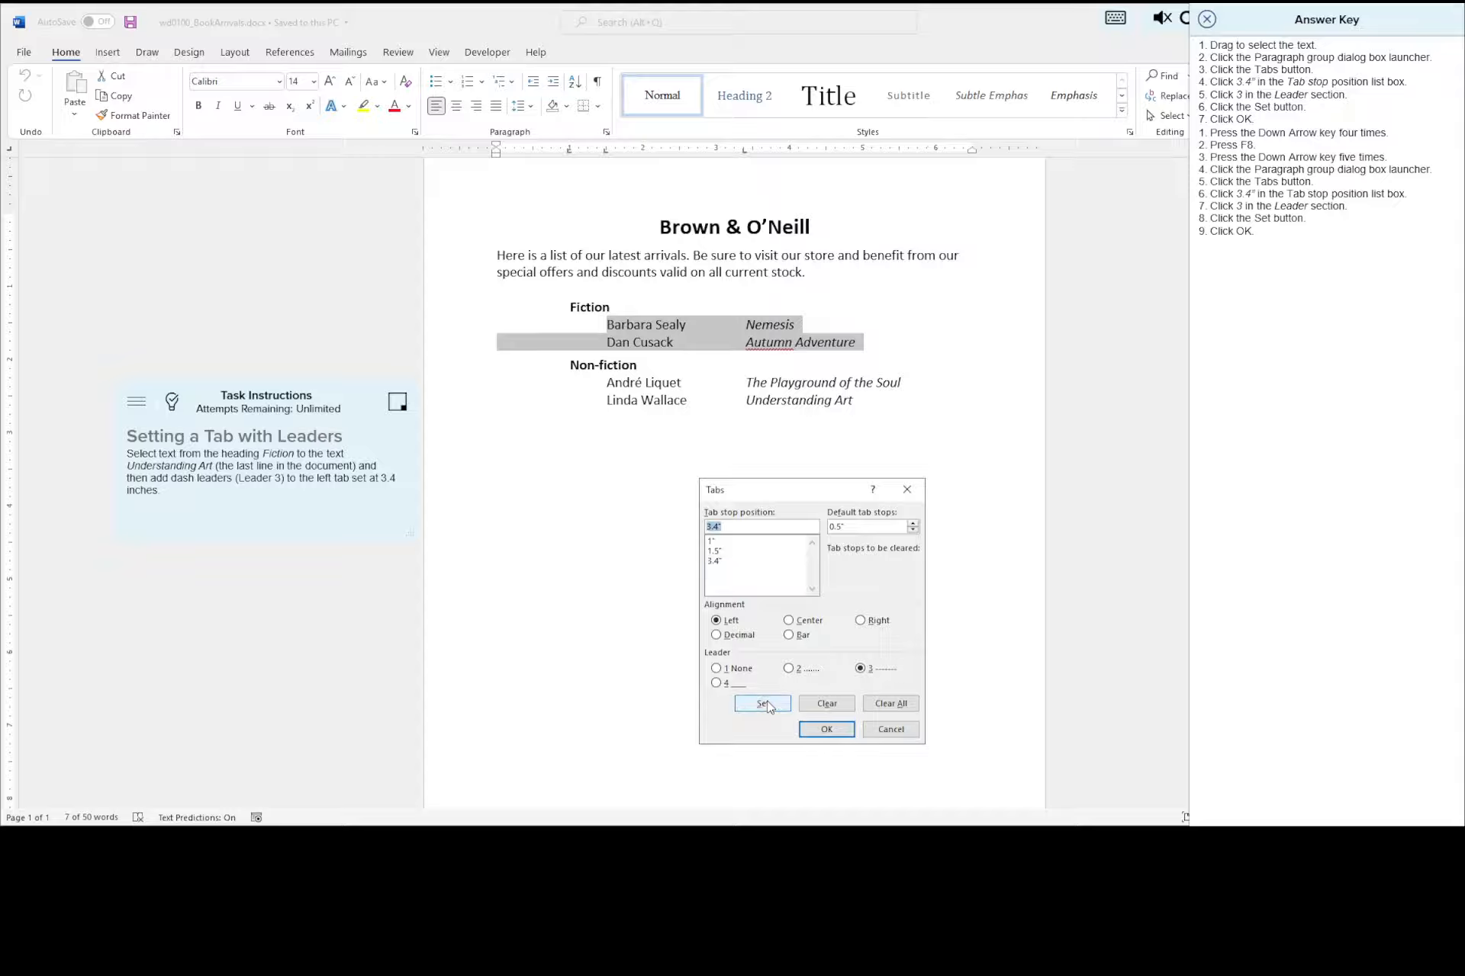
click(837, 732)
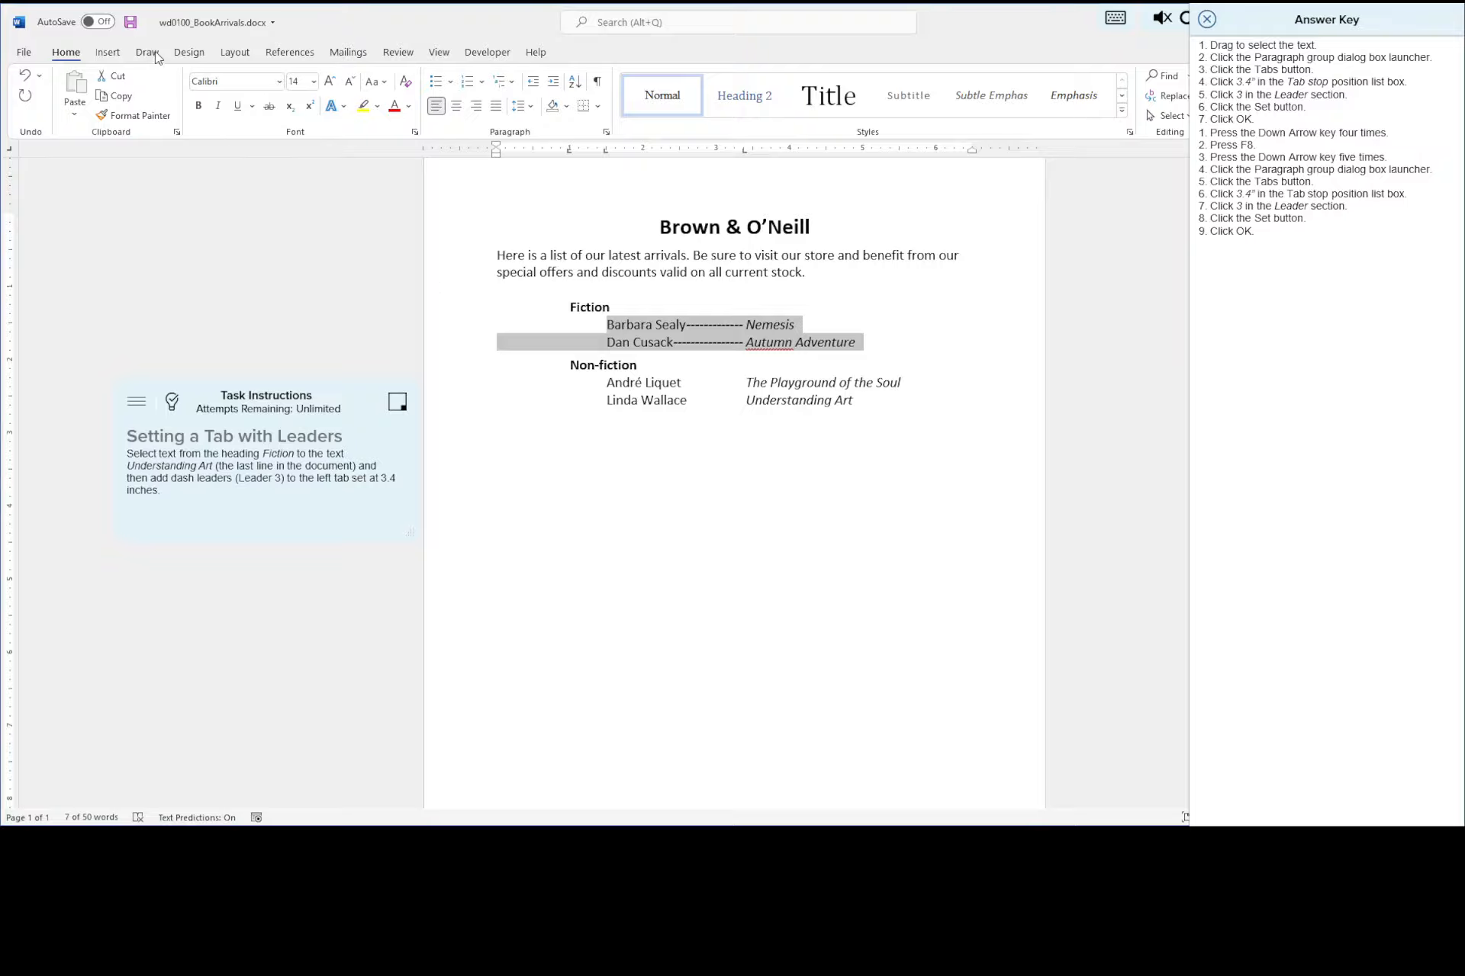
- Save the book arrivals document, close the answer key and submit the dash-leader task for checking
click(131, 23)
click(1207, 19)
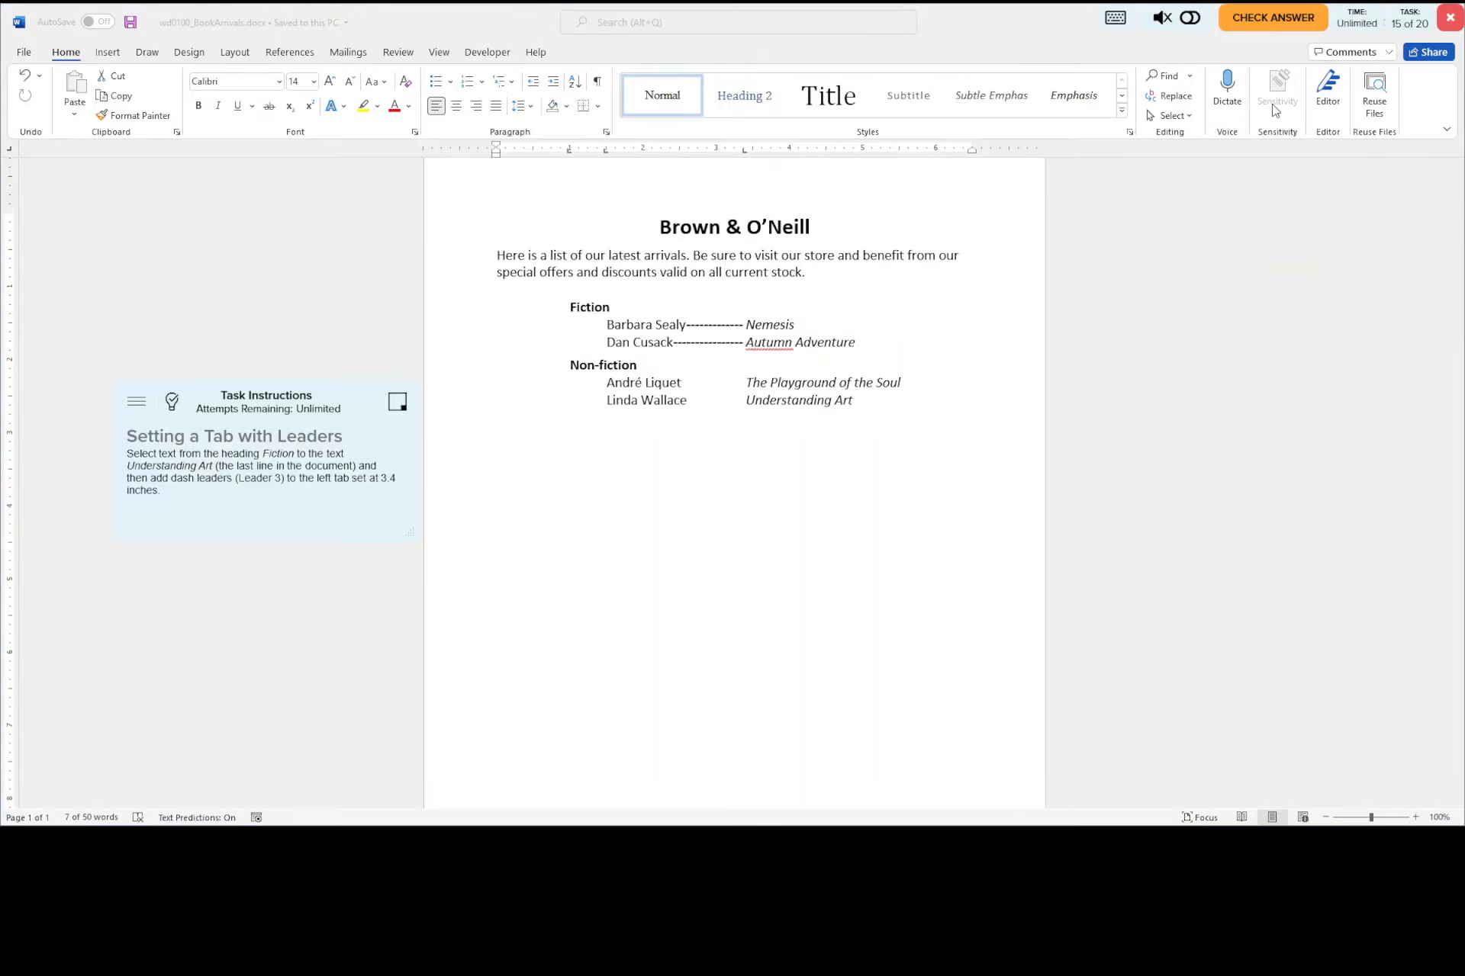
click(1276, 18)
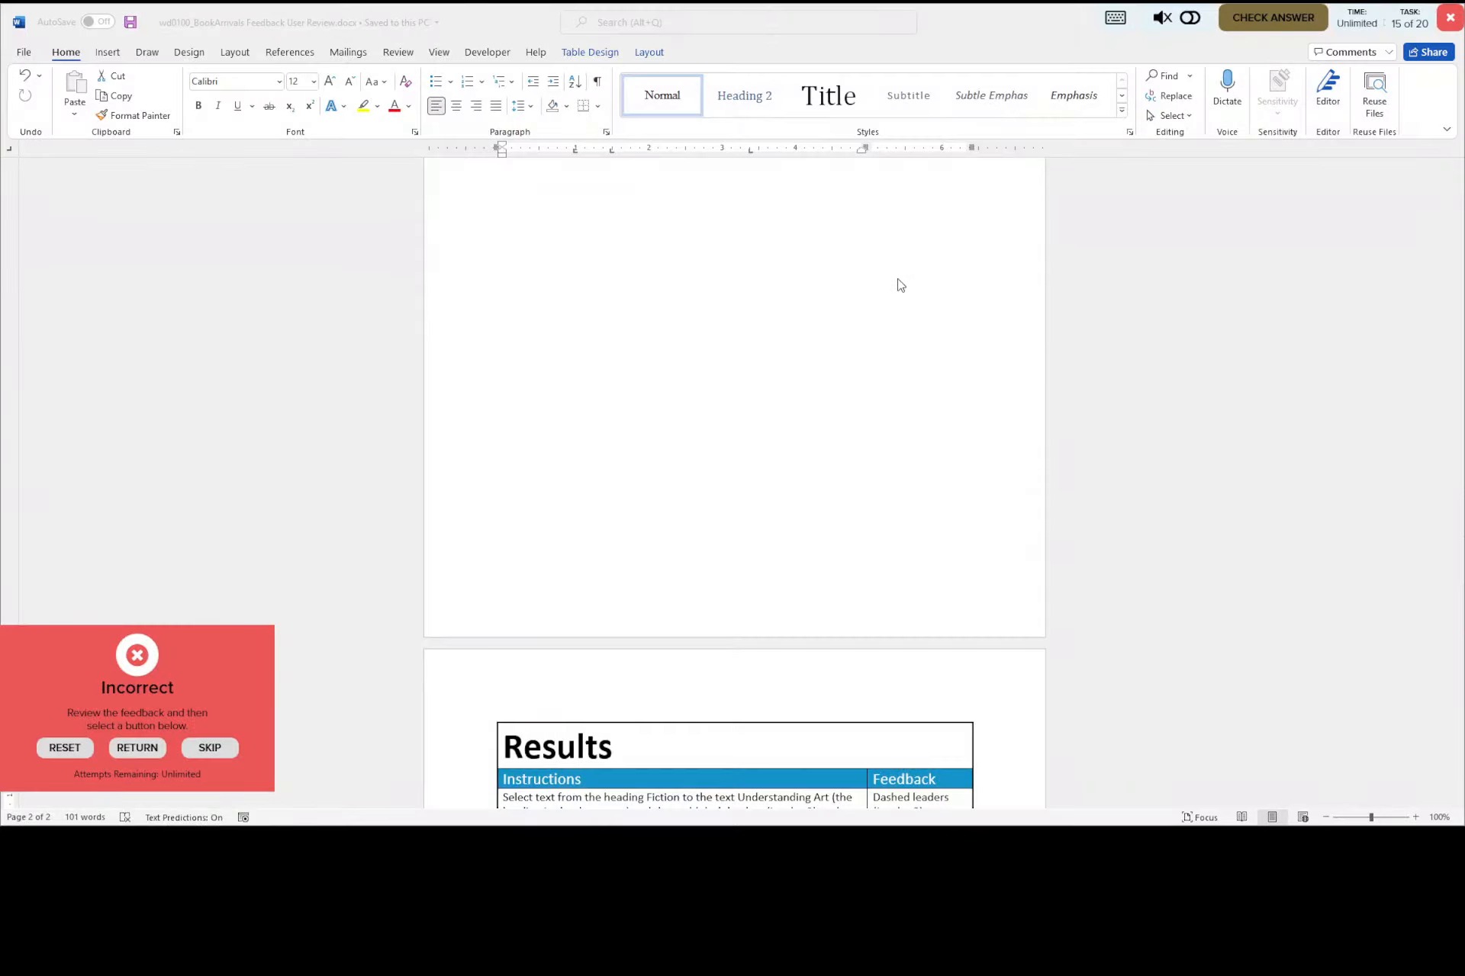
- Review the results feedback given for the dash-leader task
scroll(898, 279, down, 2)
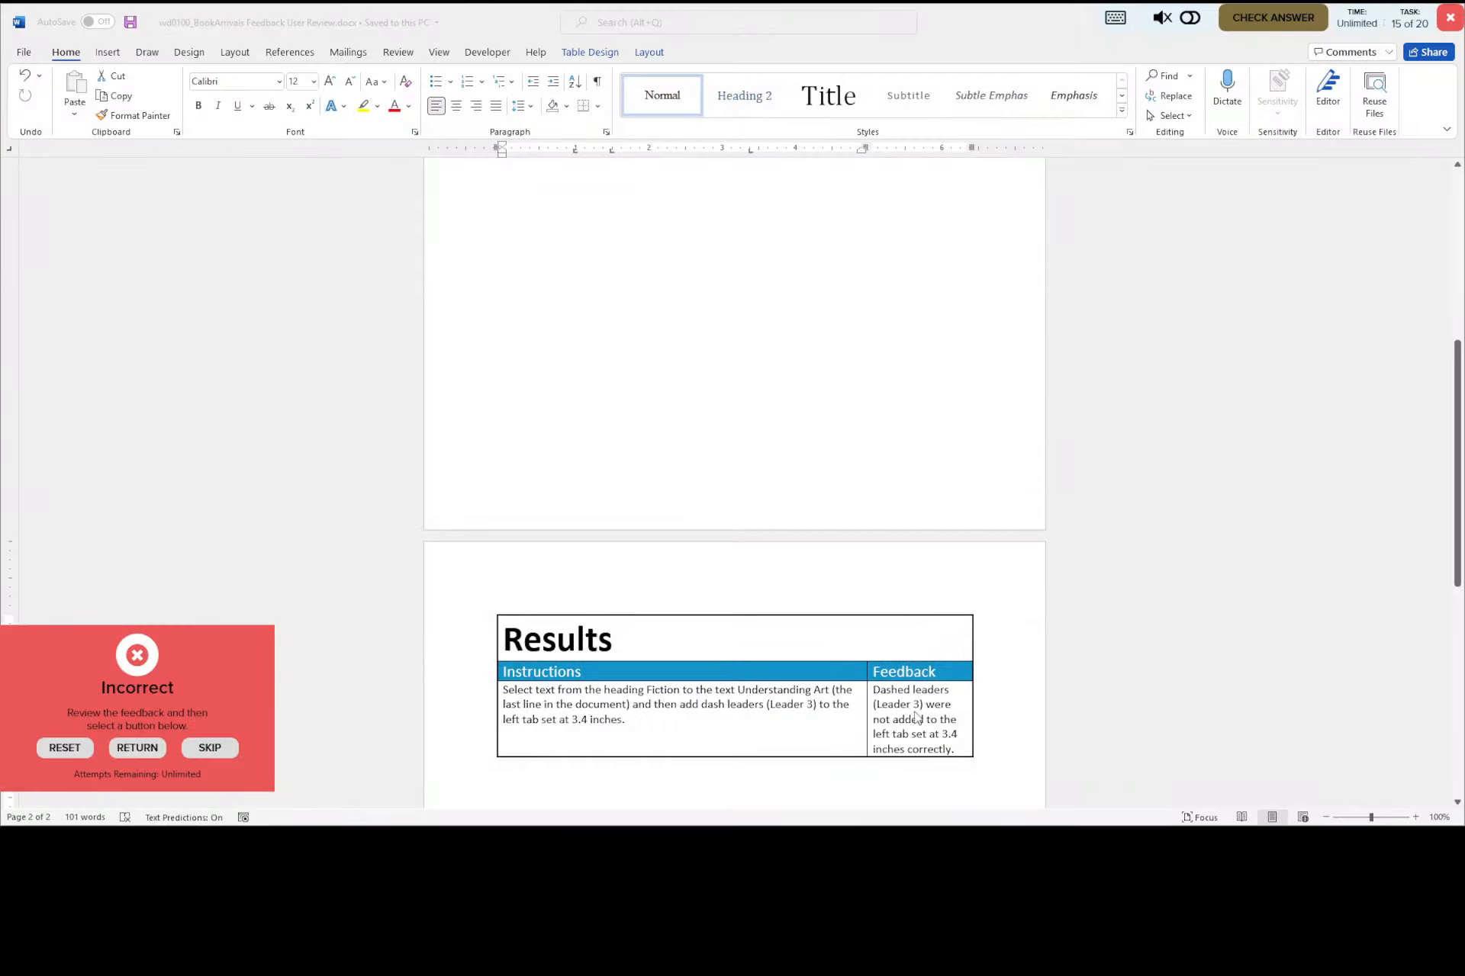
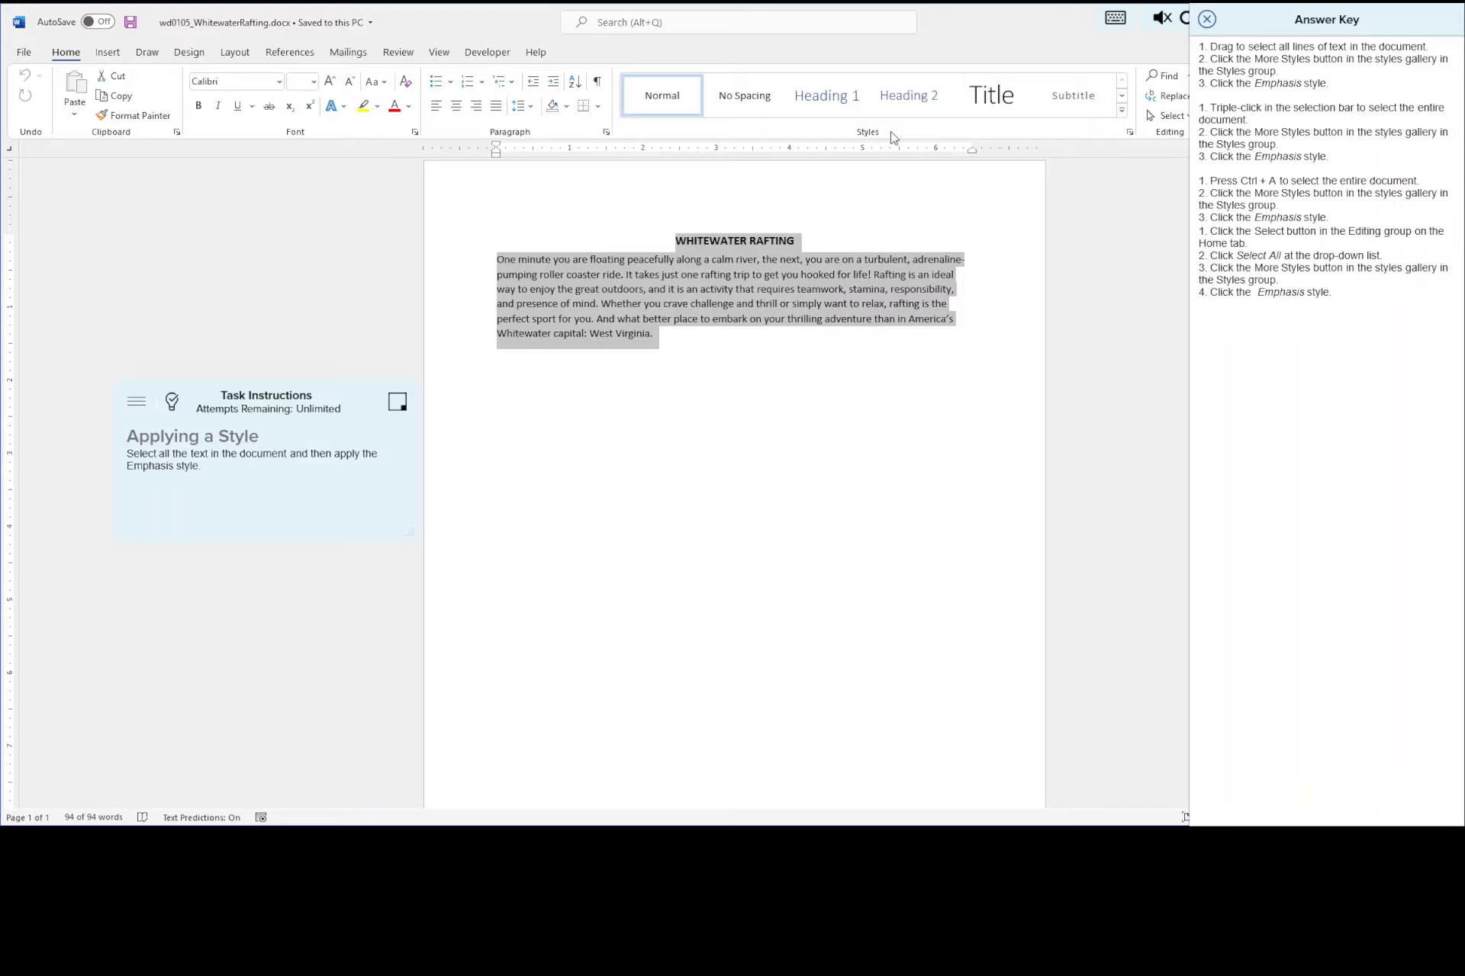
- Apply the Emphasis style to all the selected text in the Whitewater Rafting document and deselect it
click(1123, 114)
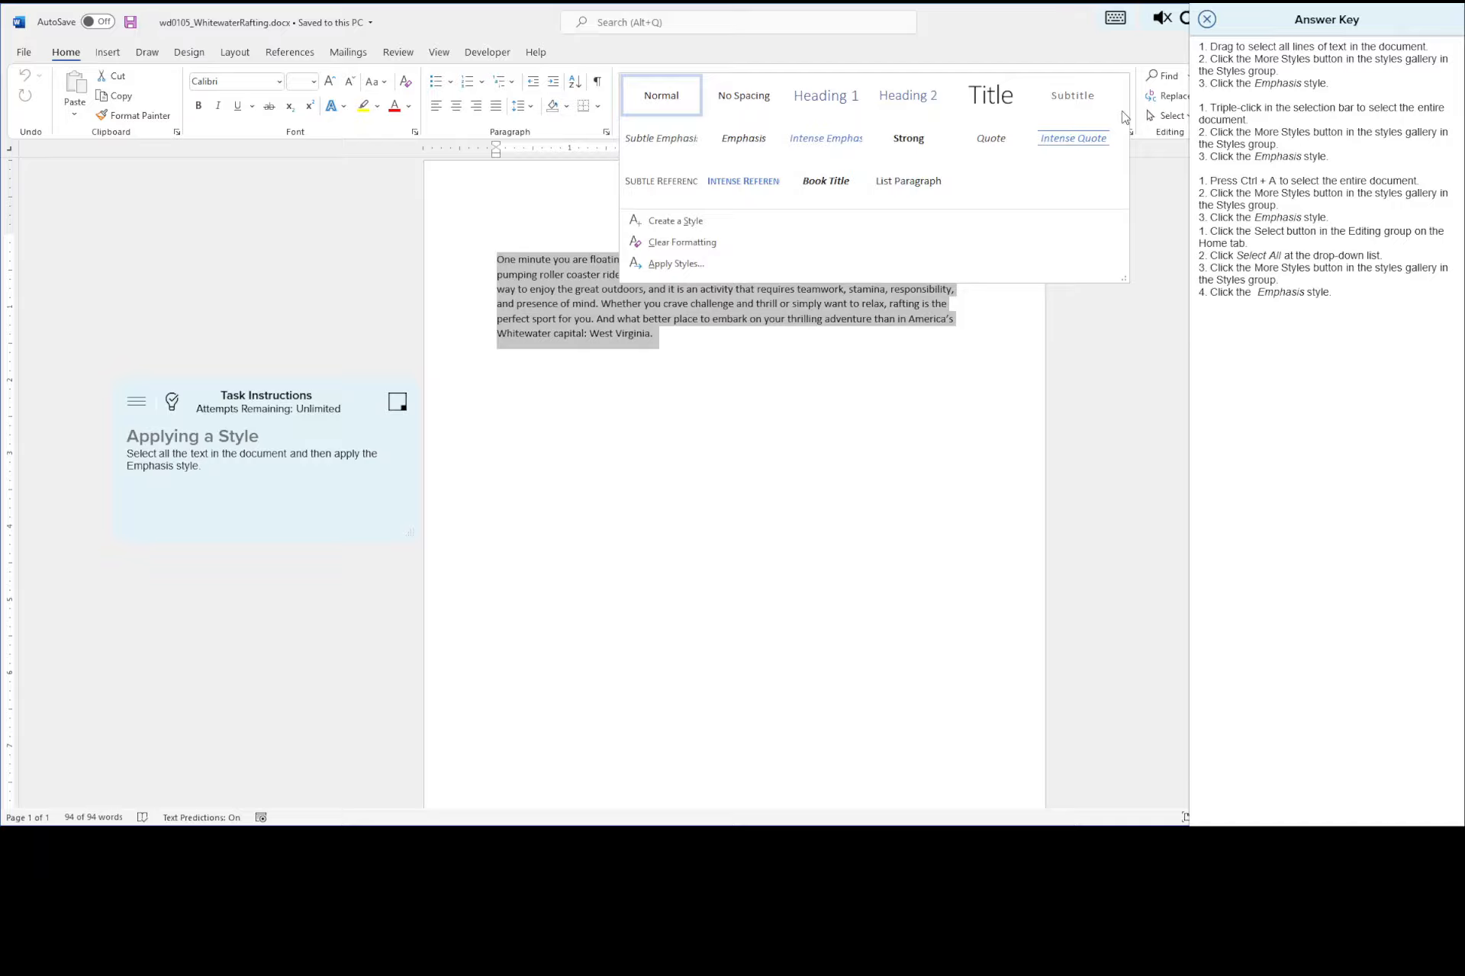
click(743, 152)
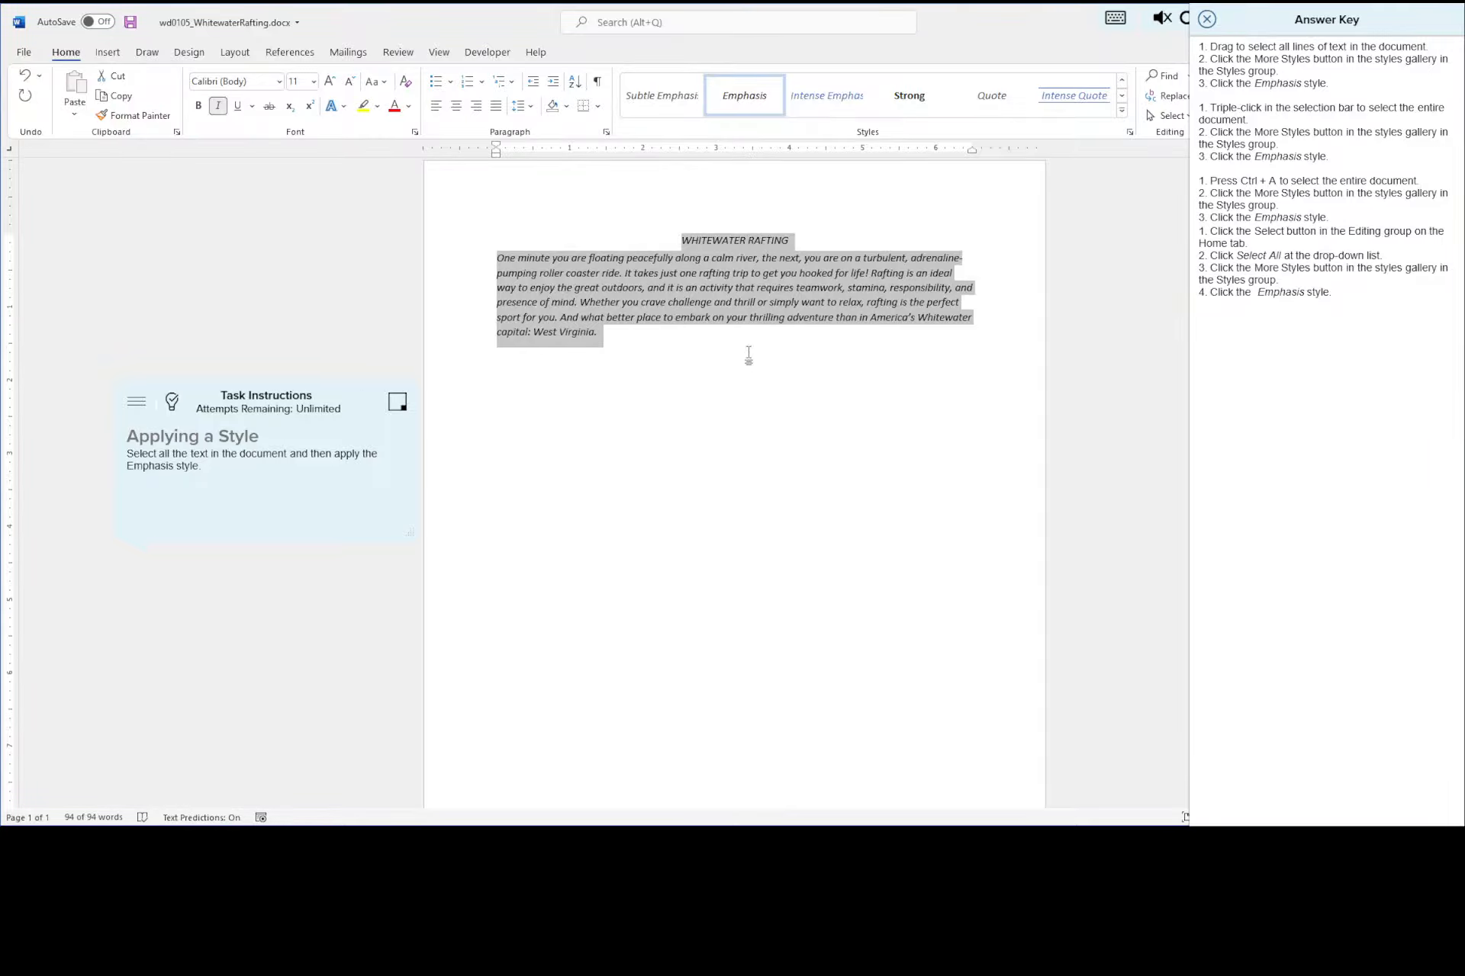
click(773, 445)
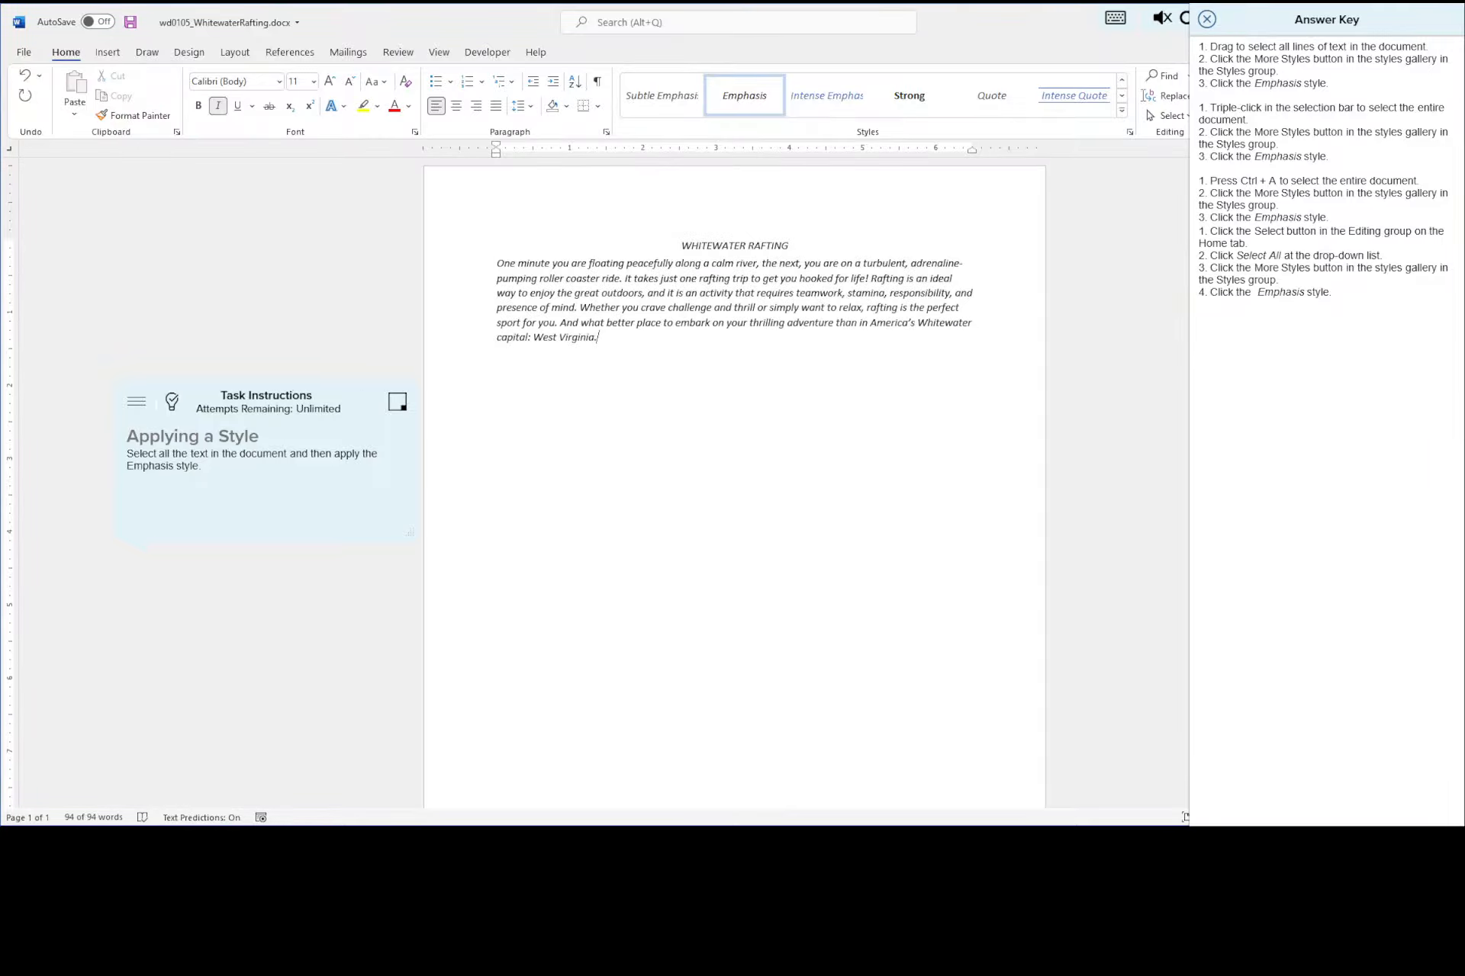
- Close the answer key, save the Whitewater Rafting document and submit the style task for checking
click(1206, 22)
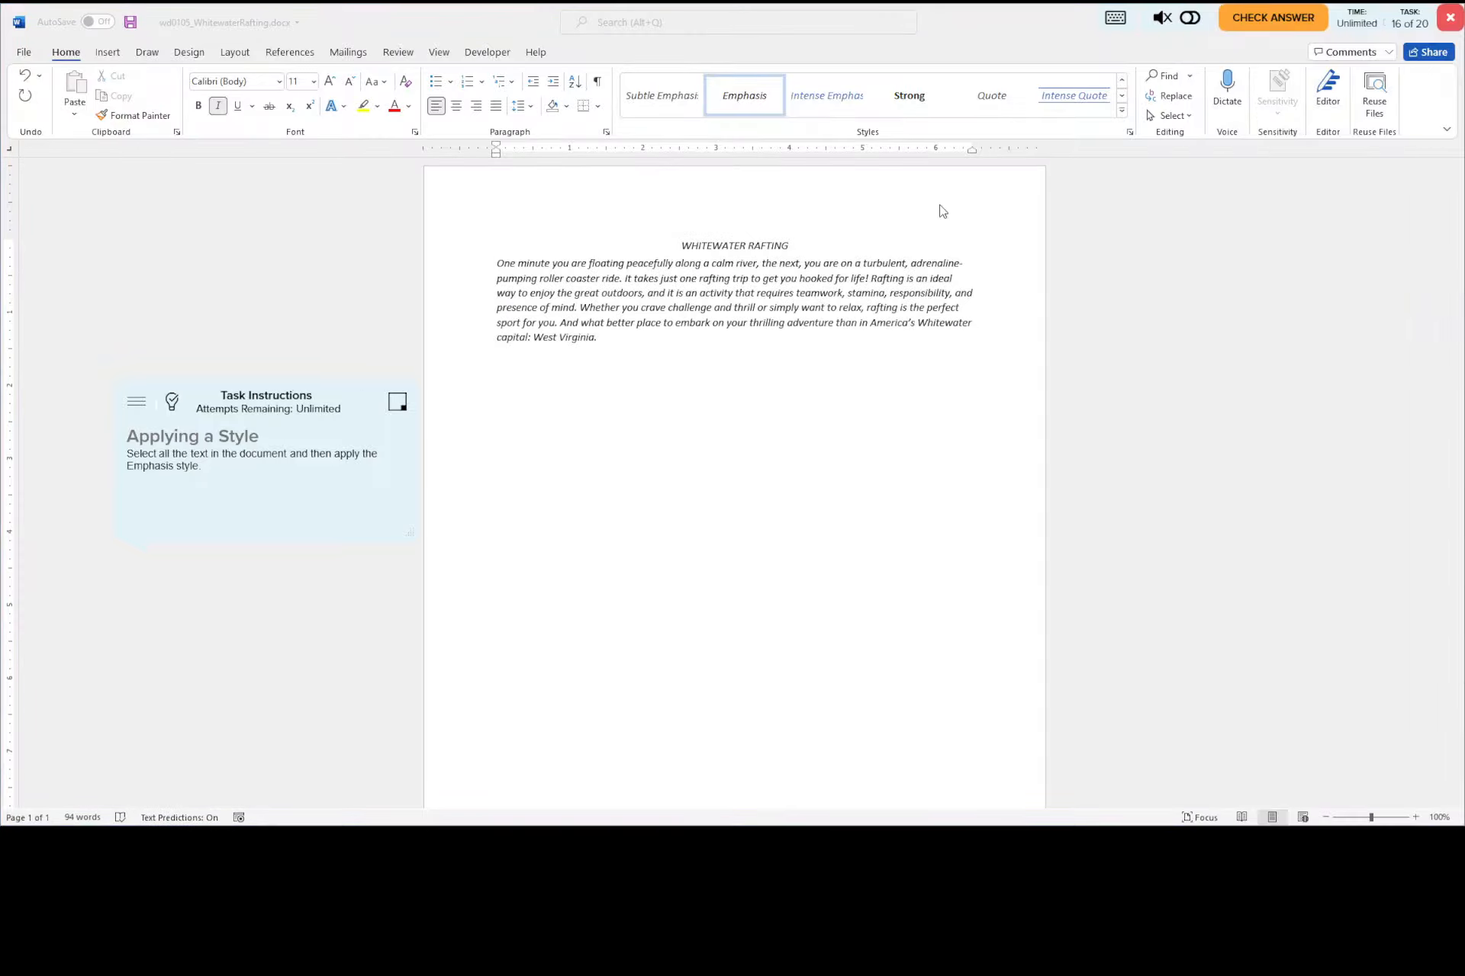
click(132, 24)
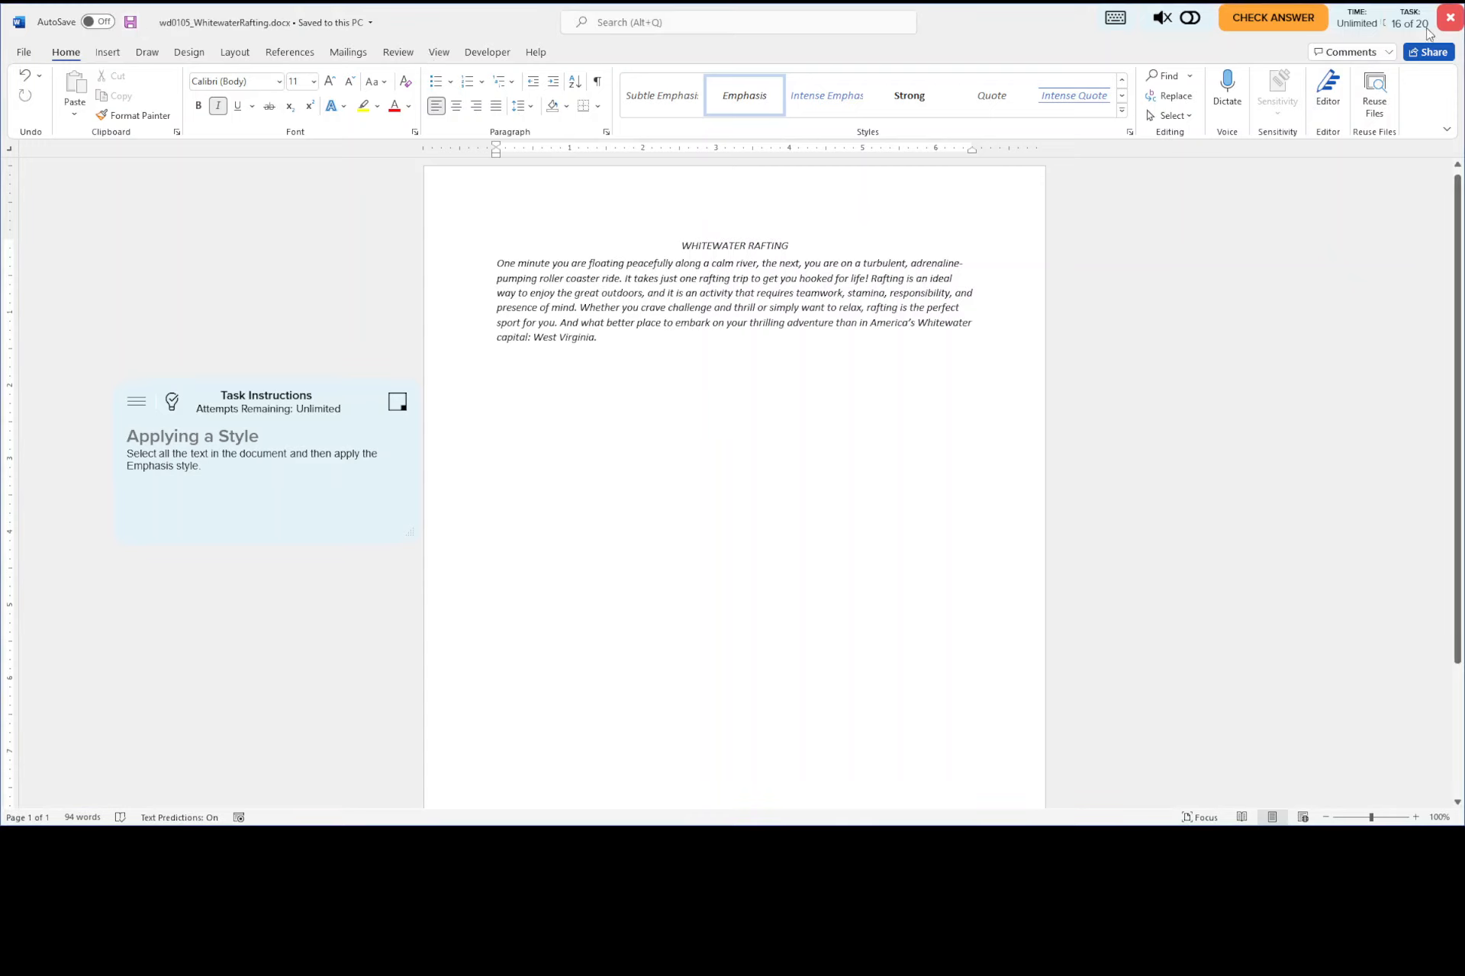
click(1291, 19)
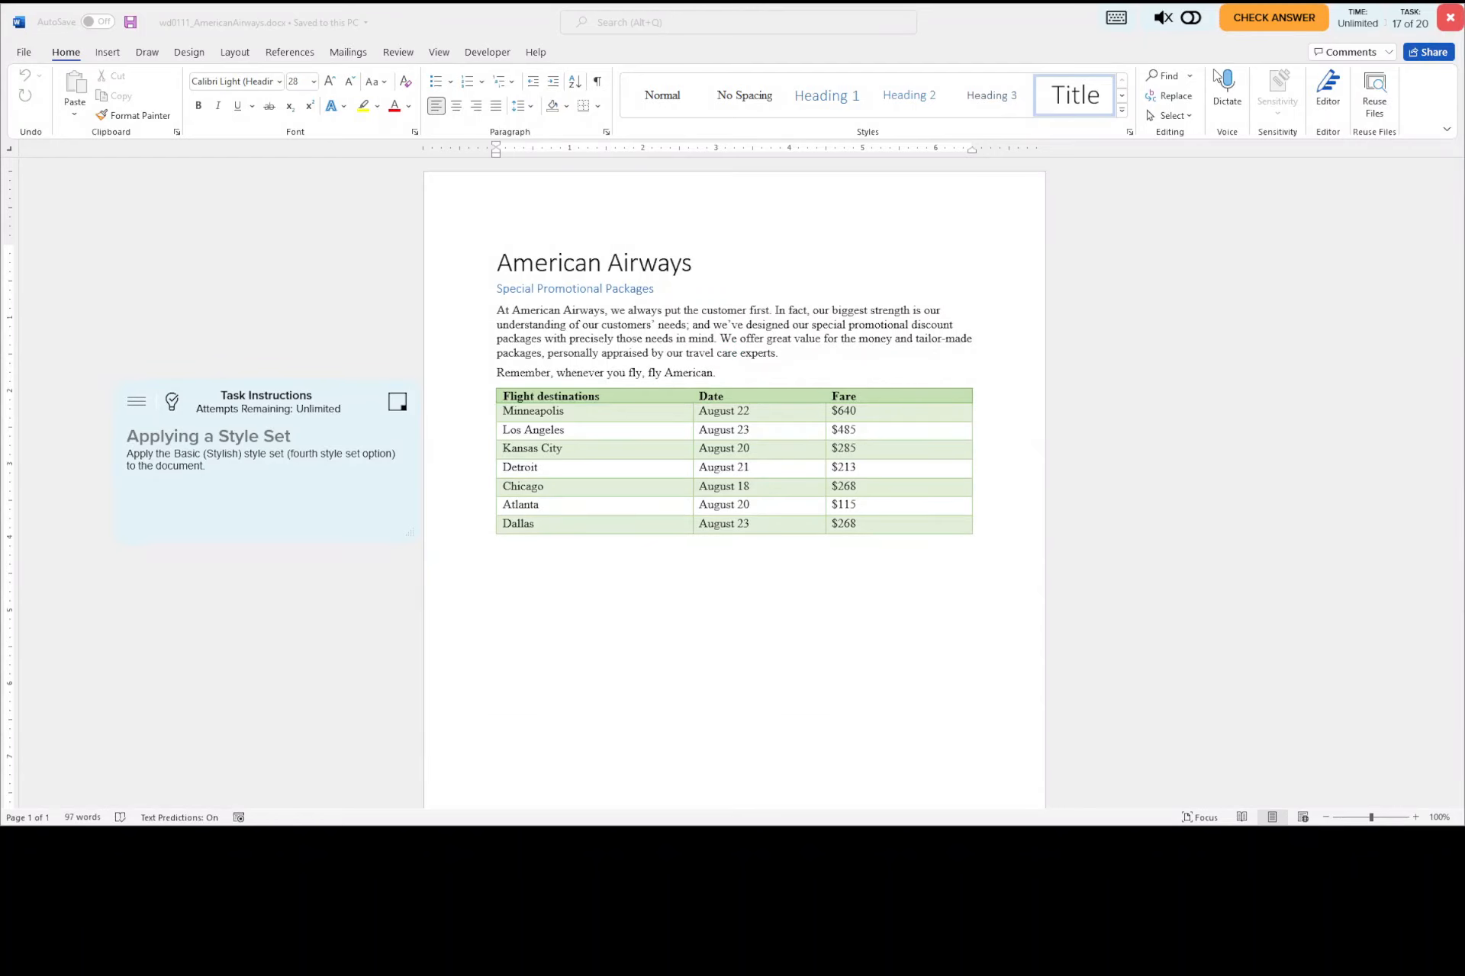
- Show the answer key and apply the Basic (Stylish) style set, the fourth option, to the American Airways document
click(173, 402)
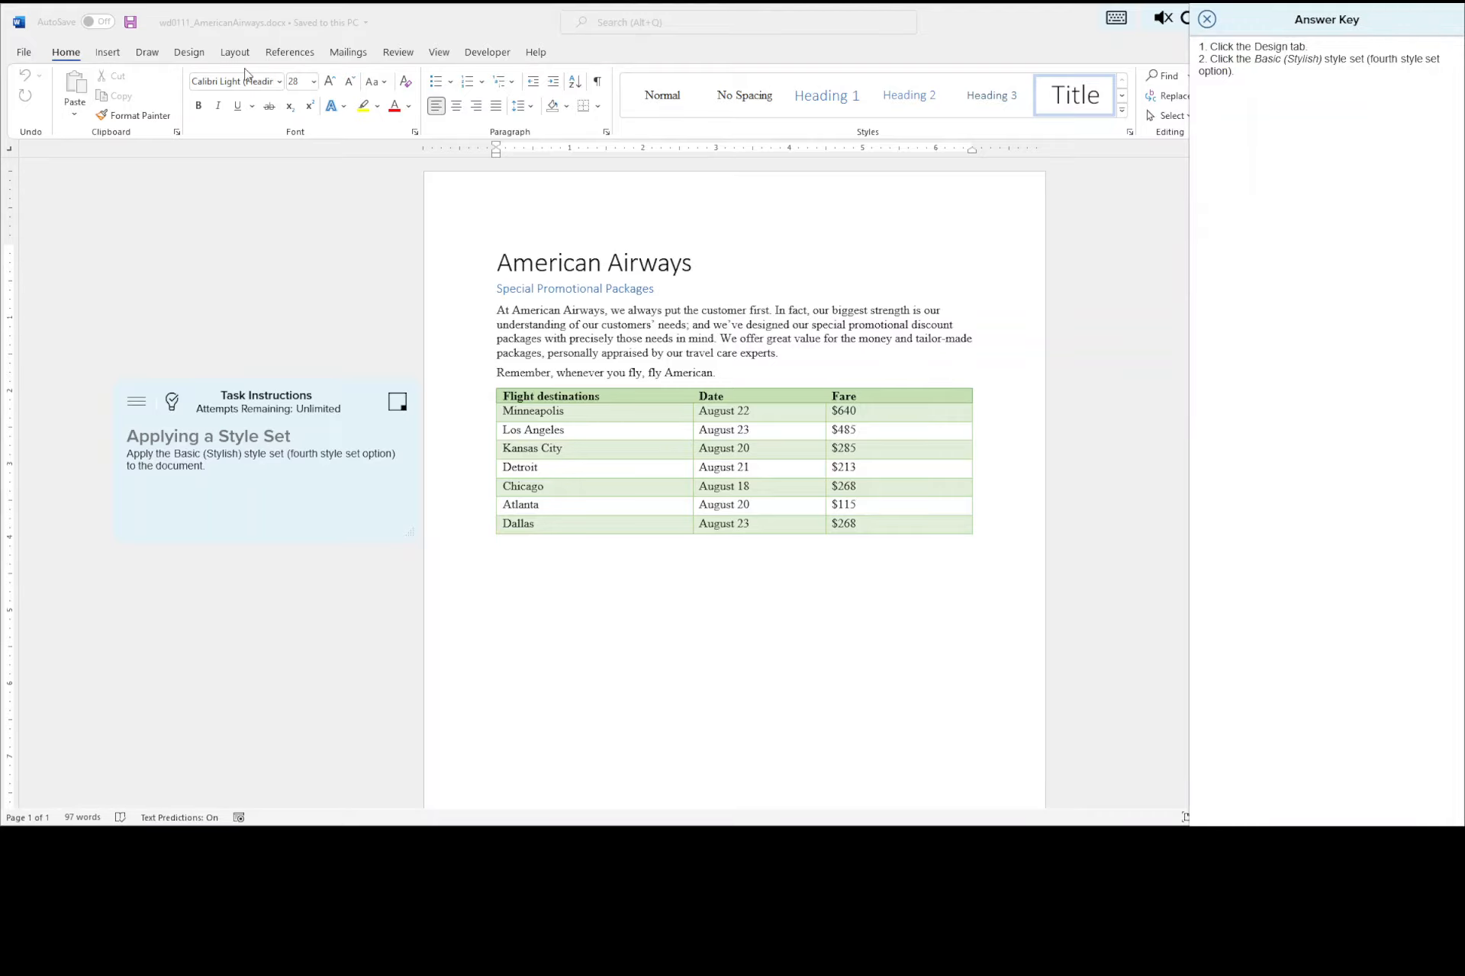
click(190, 53)
click(190, 53)
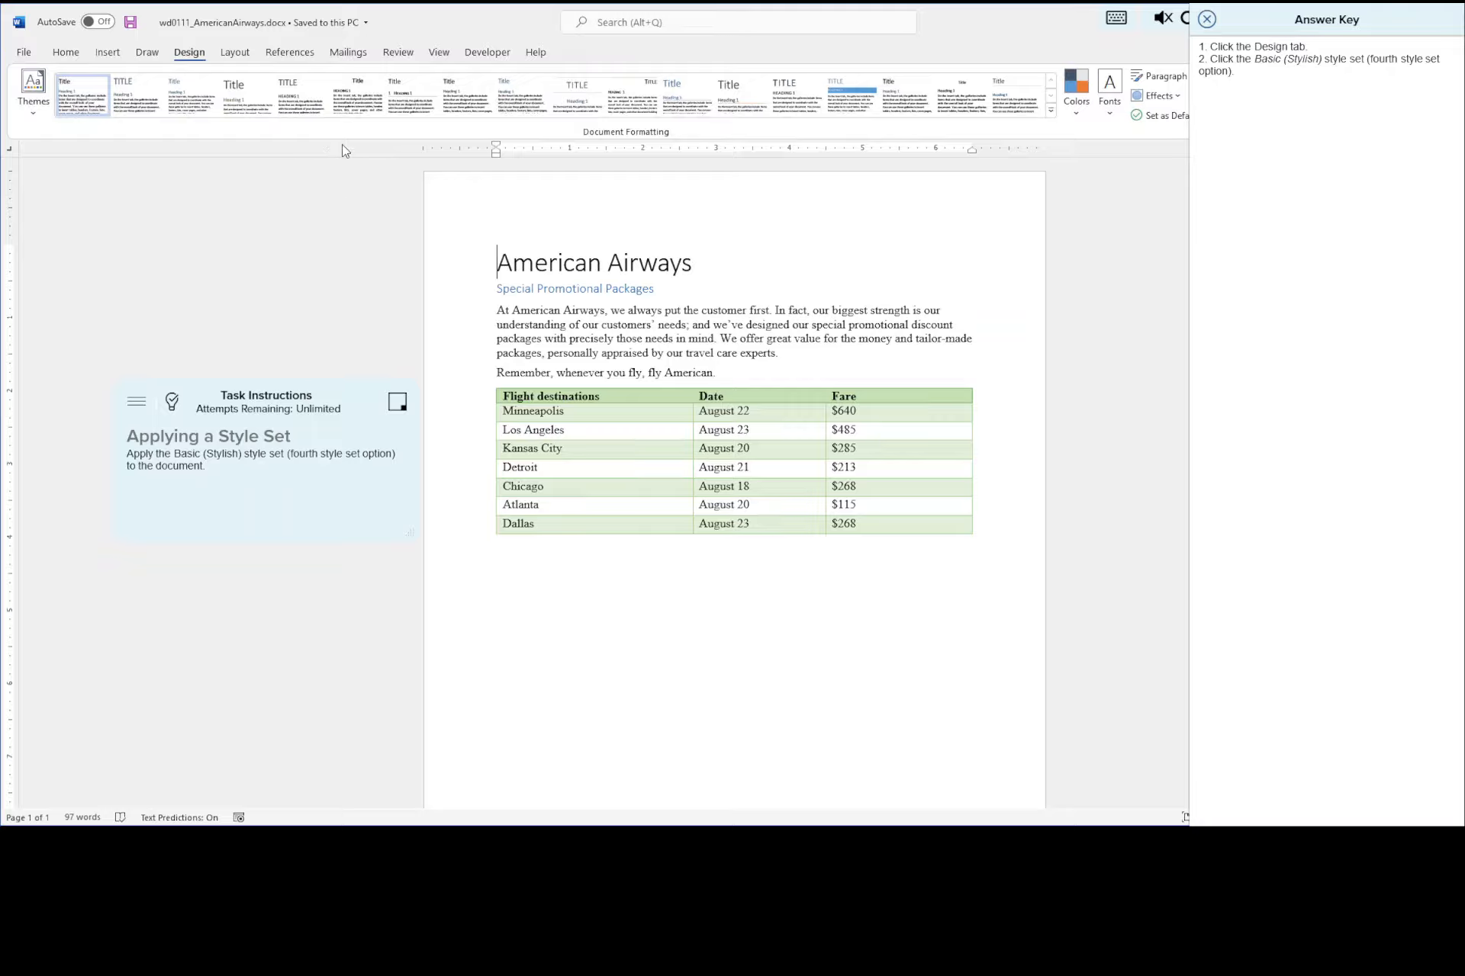
click(245, 100)
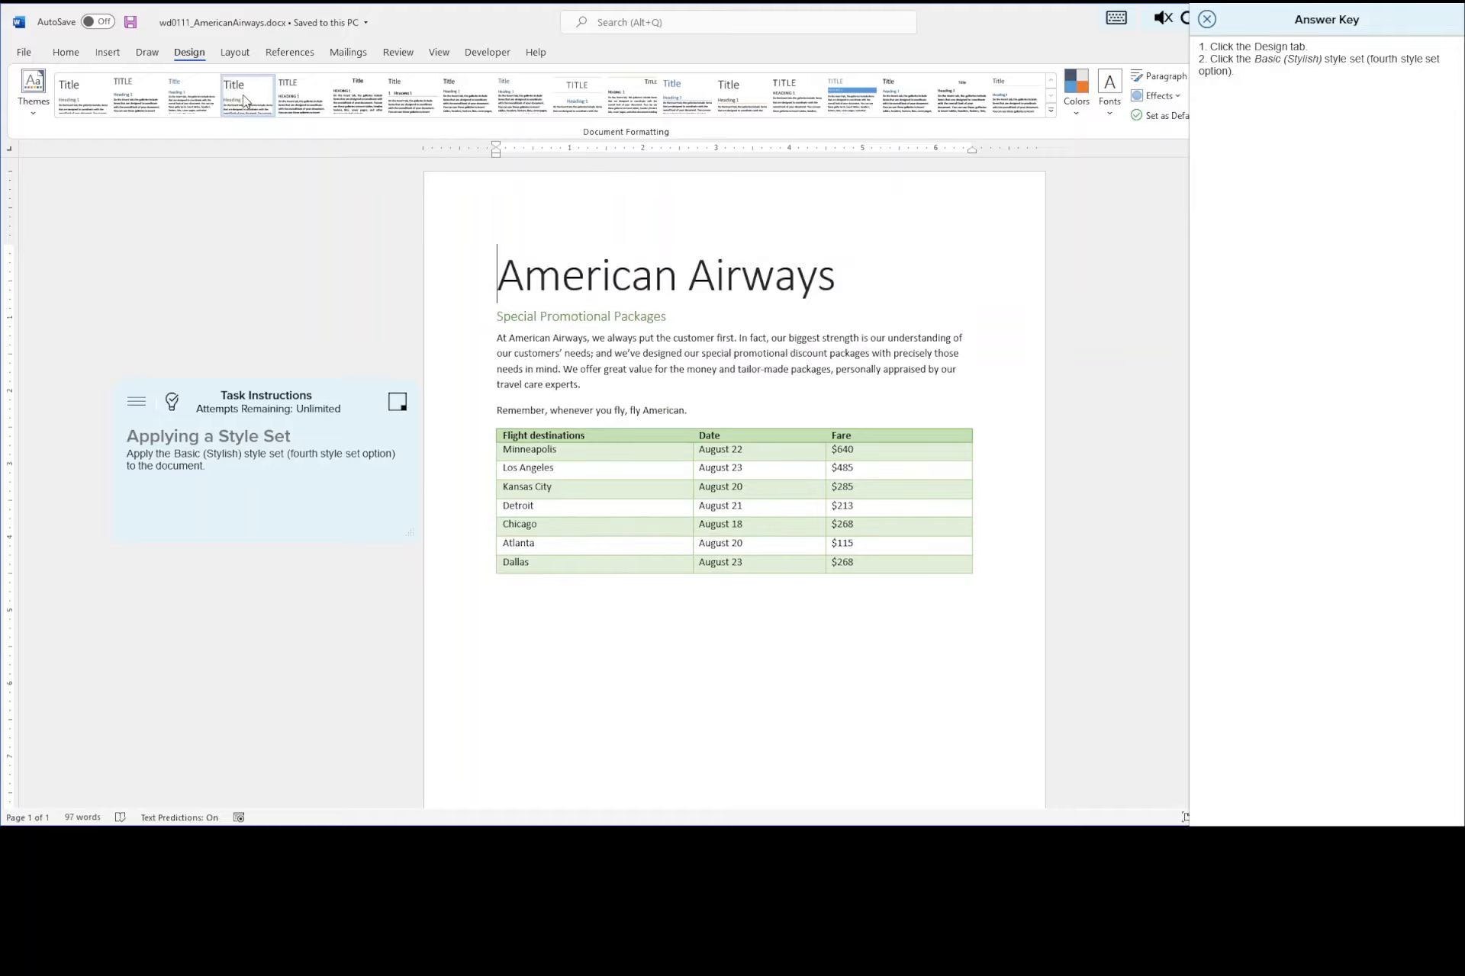
- Save the American Airways document, close the answer key and submit the style set task for checking
click(130, 22)
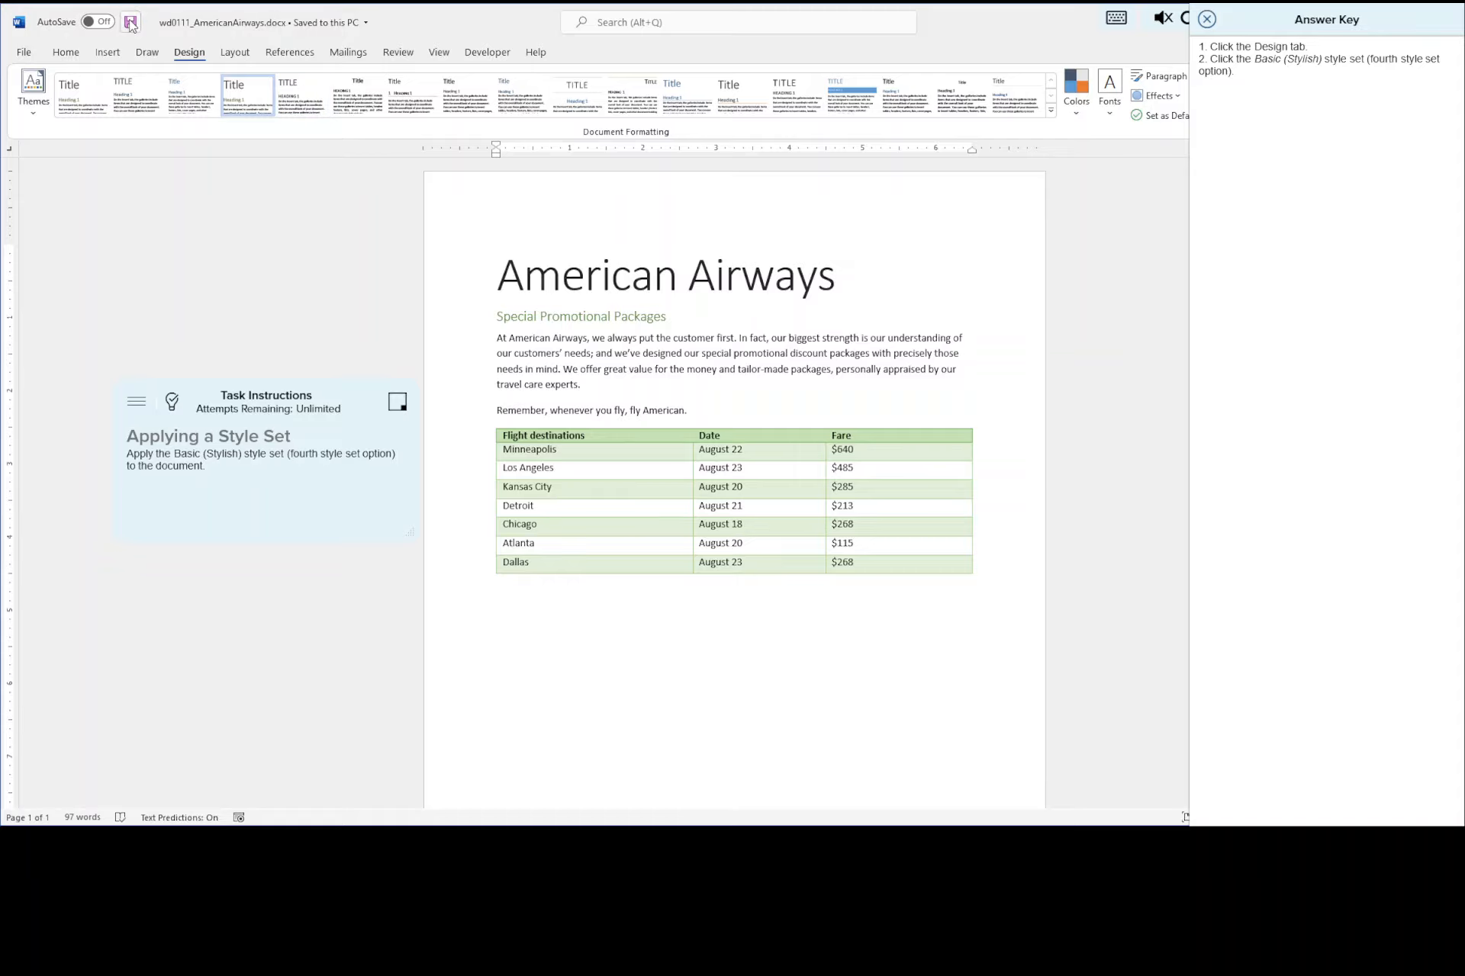
click(1205, 20)
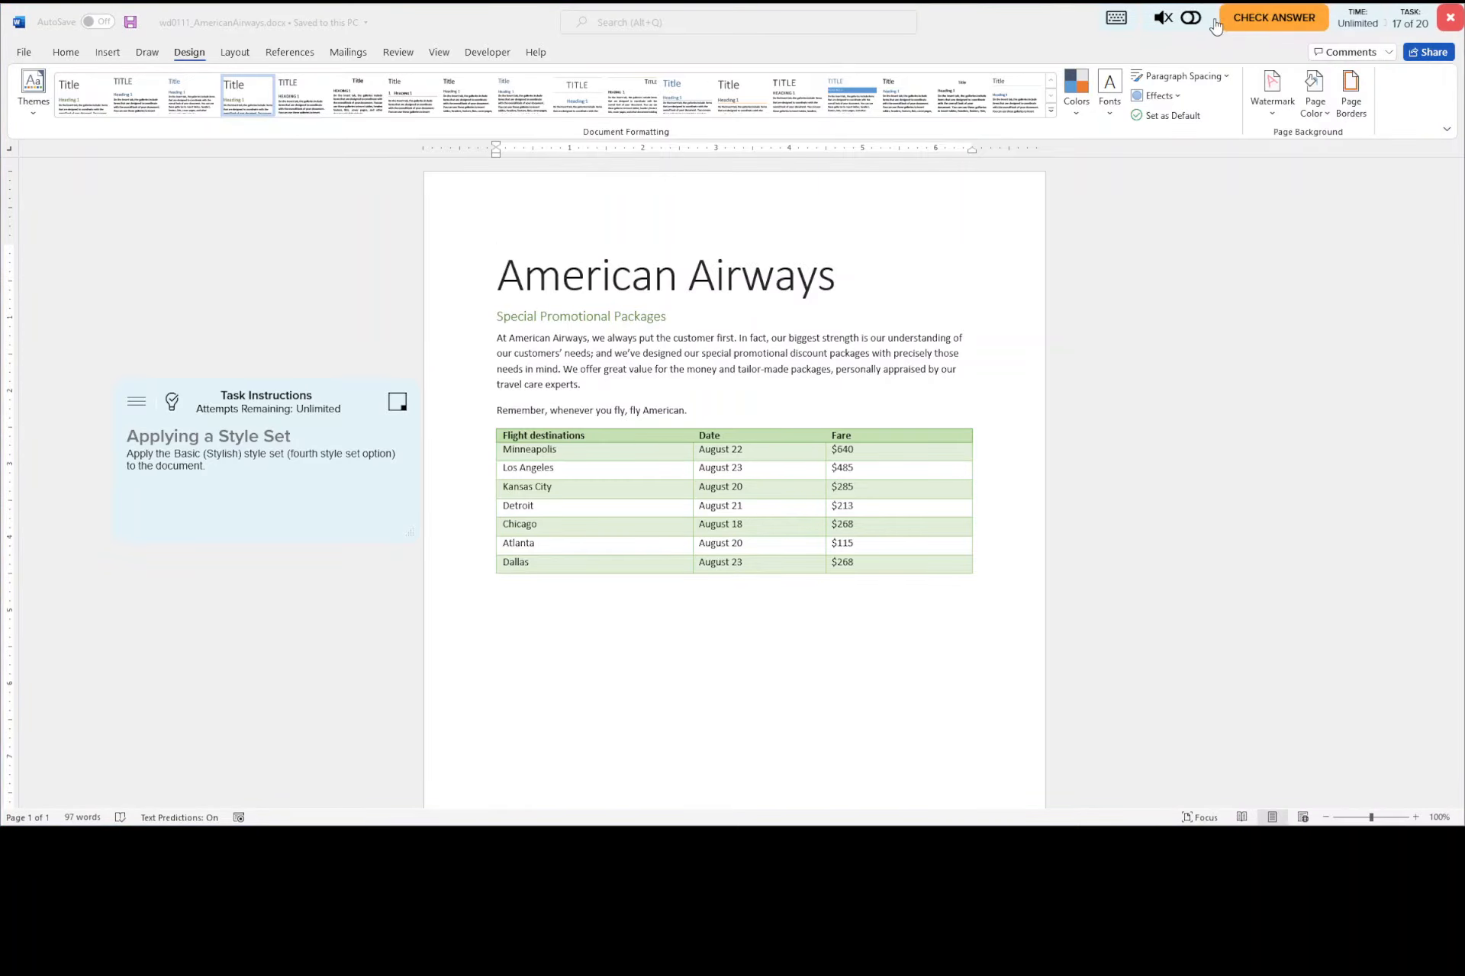
click(1261, 19)
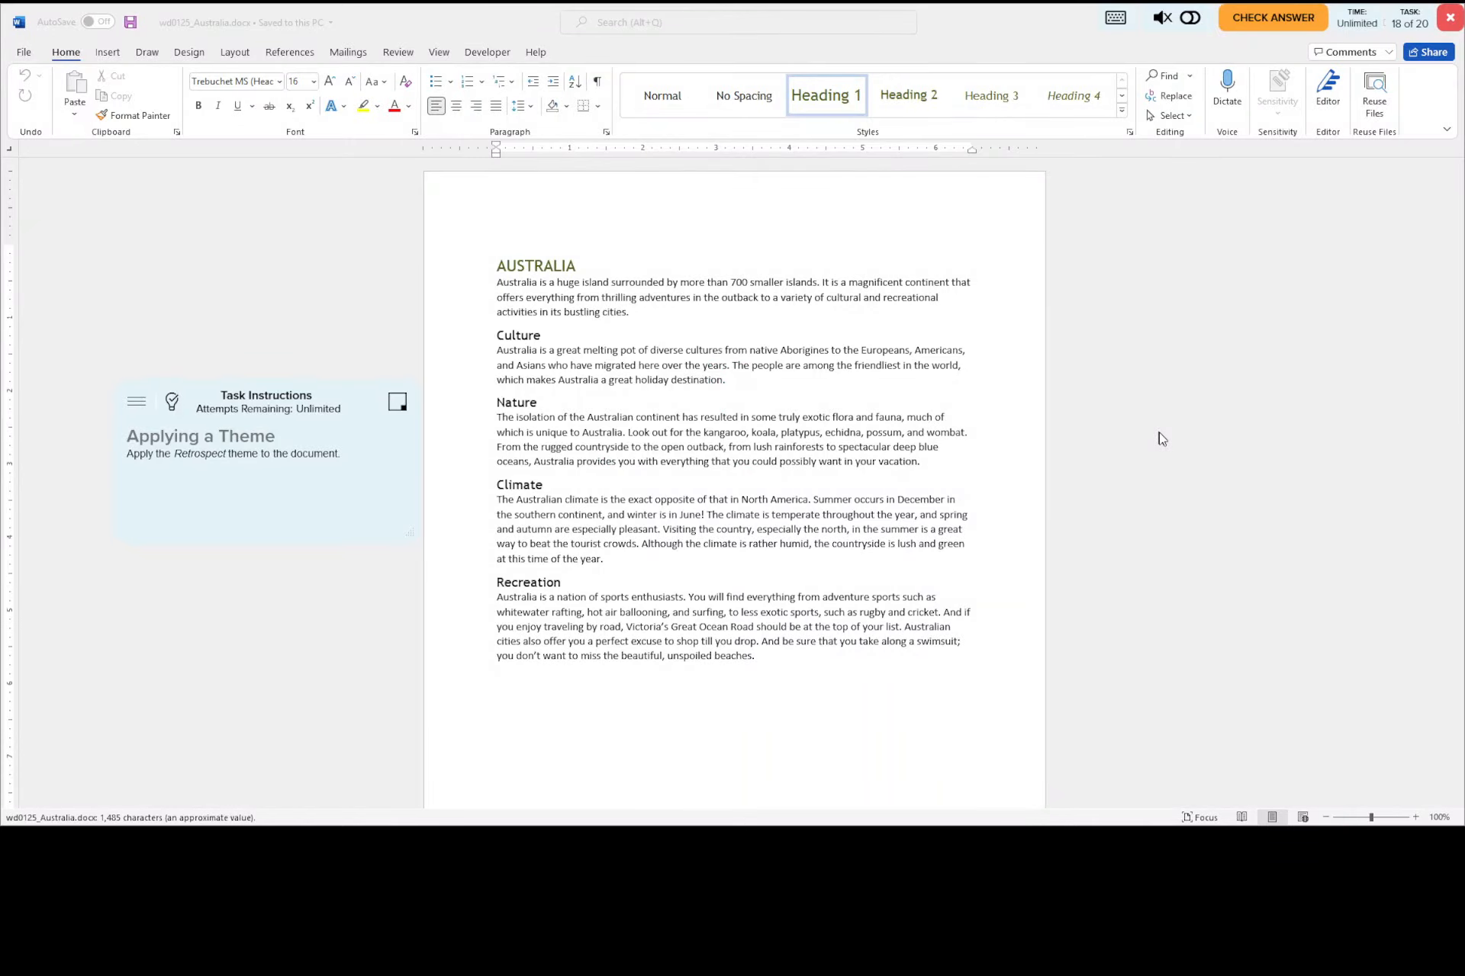
- Show the answer key for the theme task and apply the Retrospect theme to the Australia document
click(169, 406)
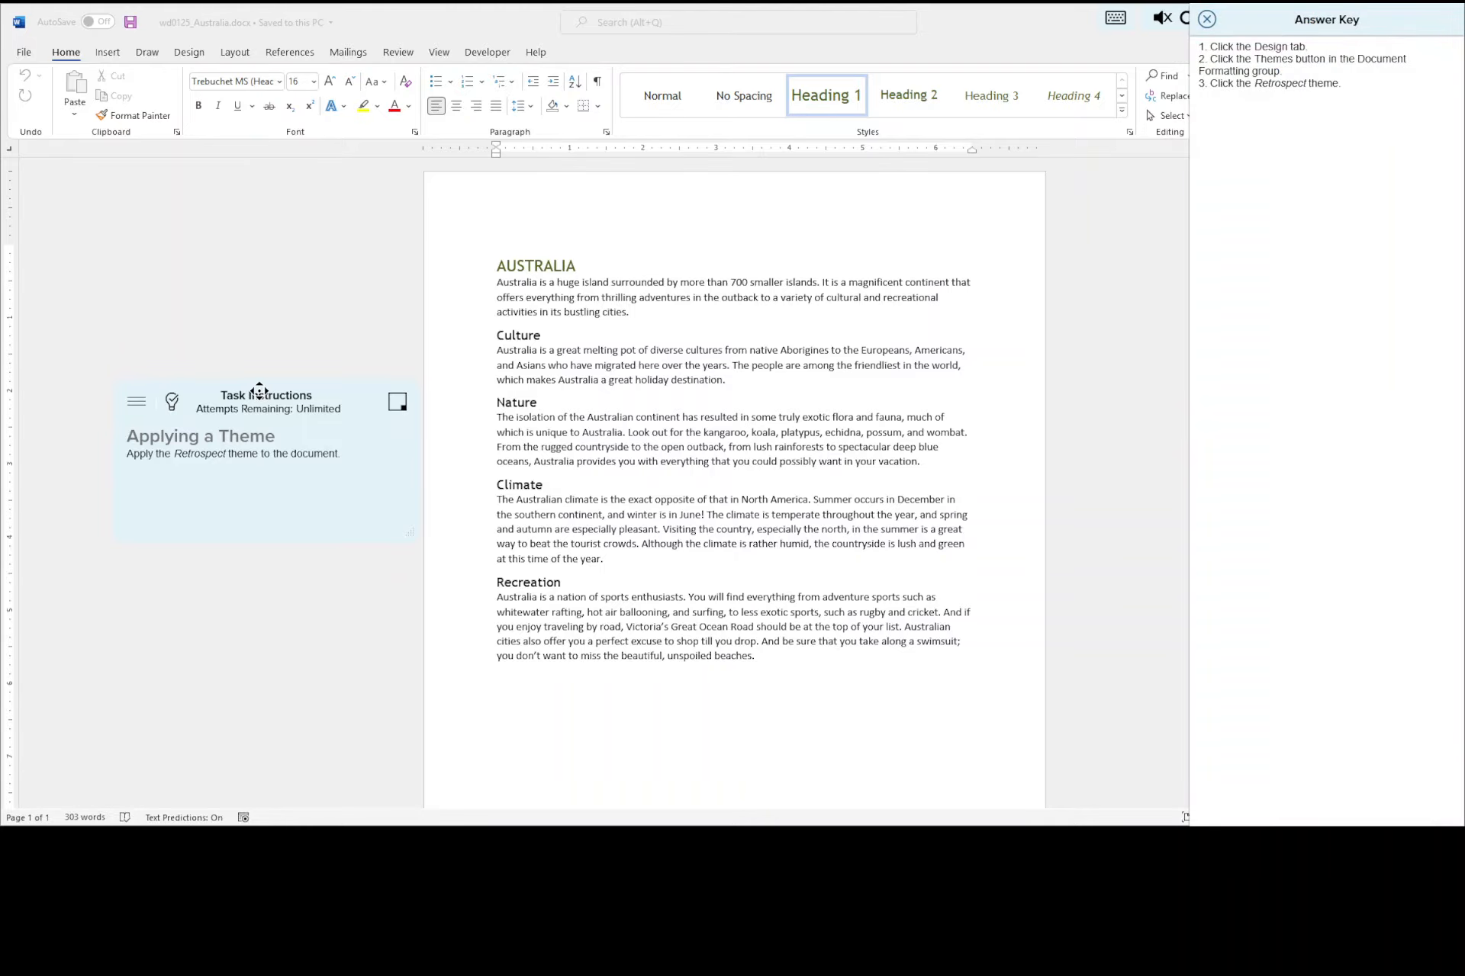
click(191, 54)
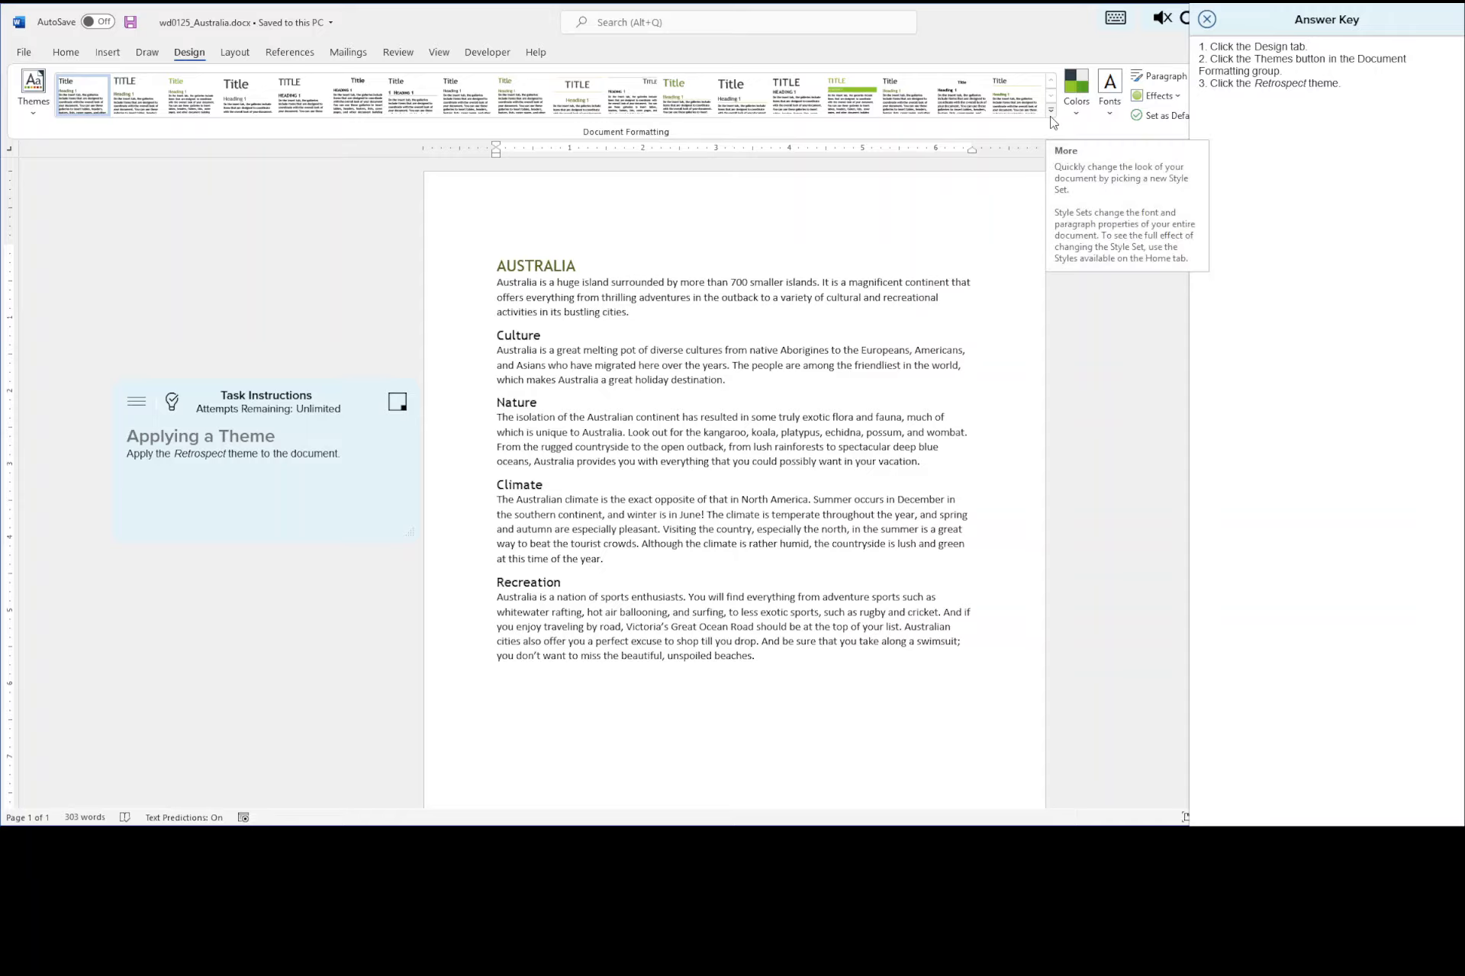
click(33, 112)
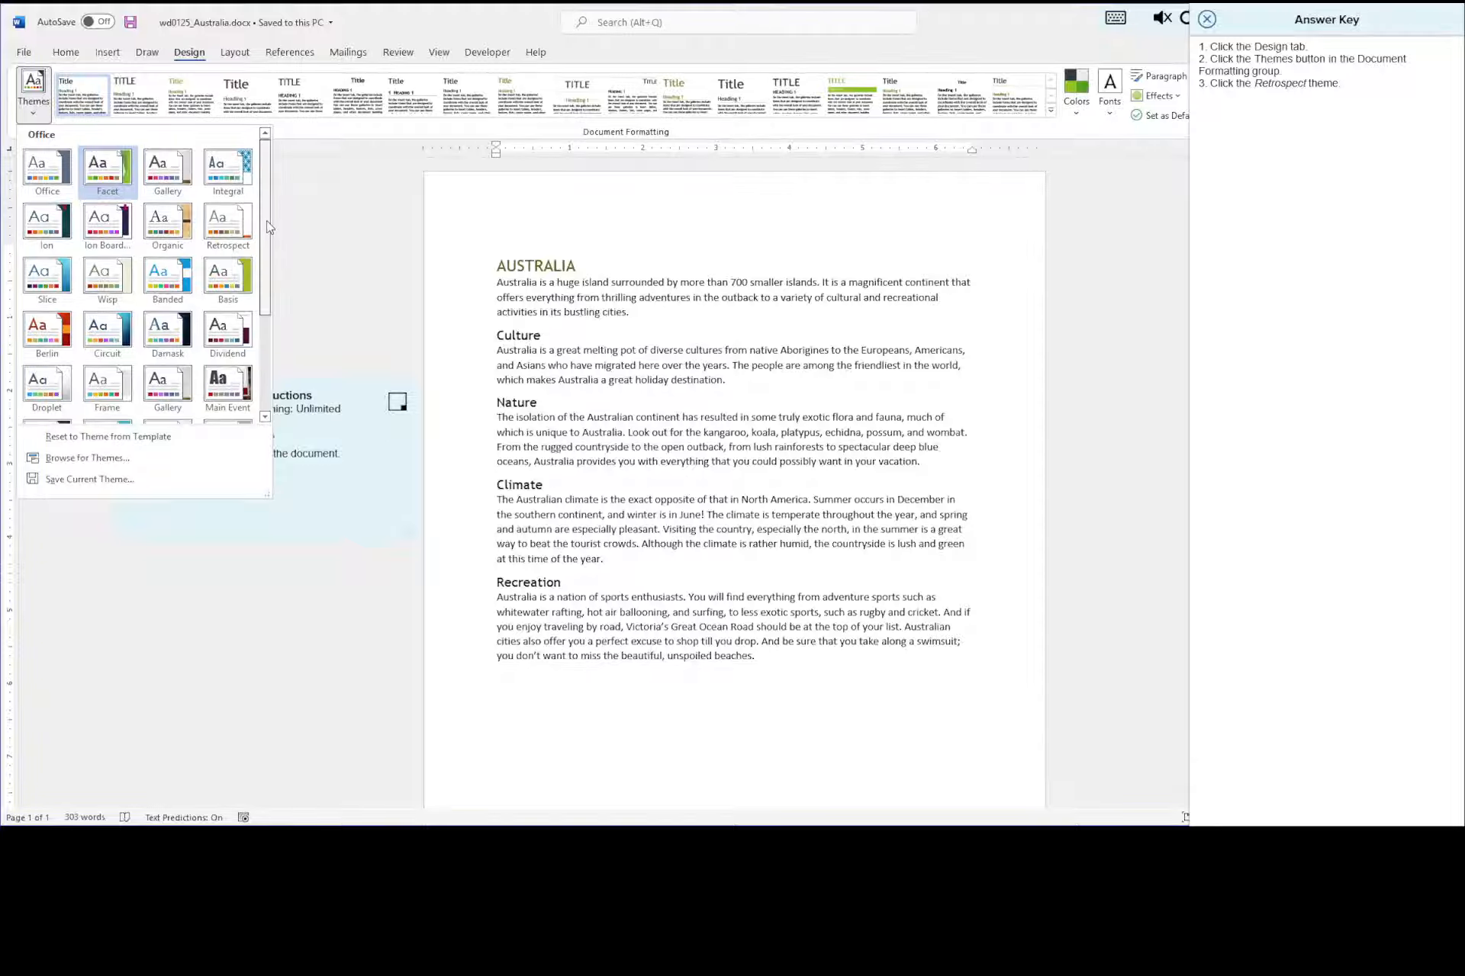
click(235, 225)
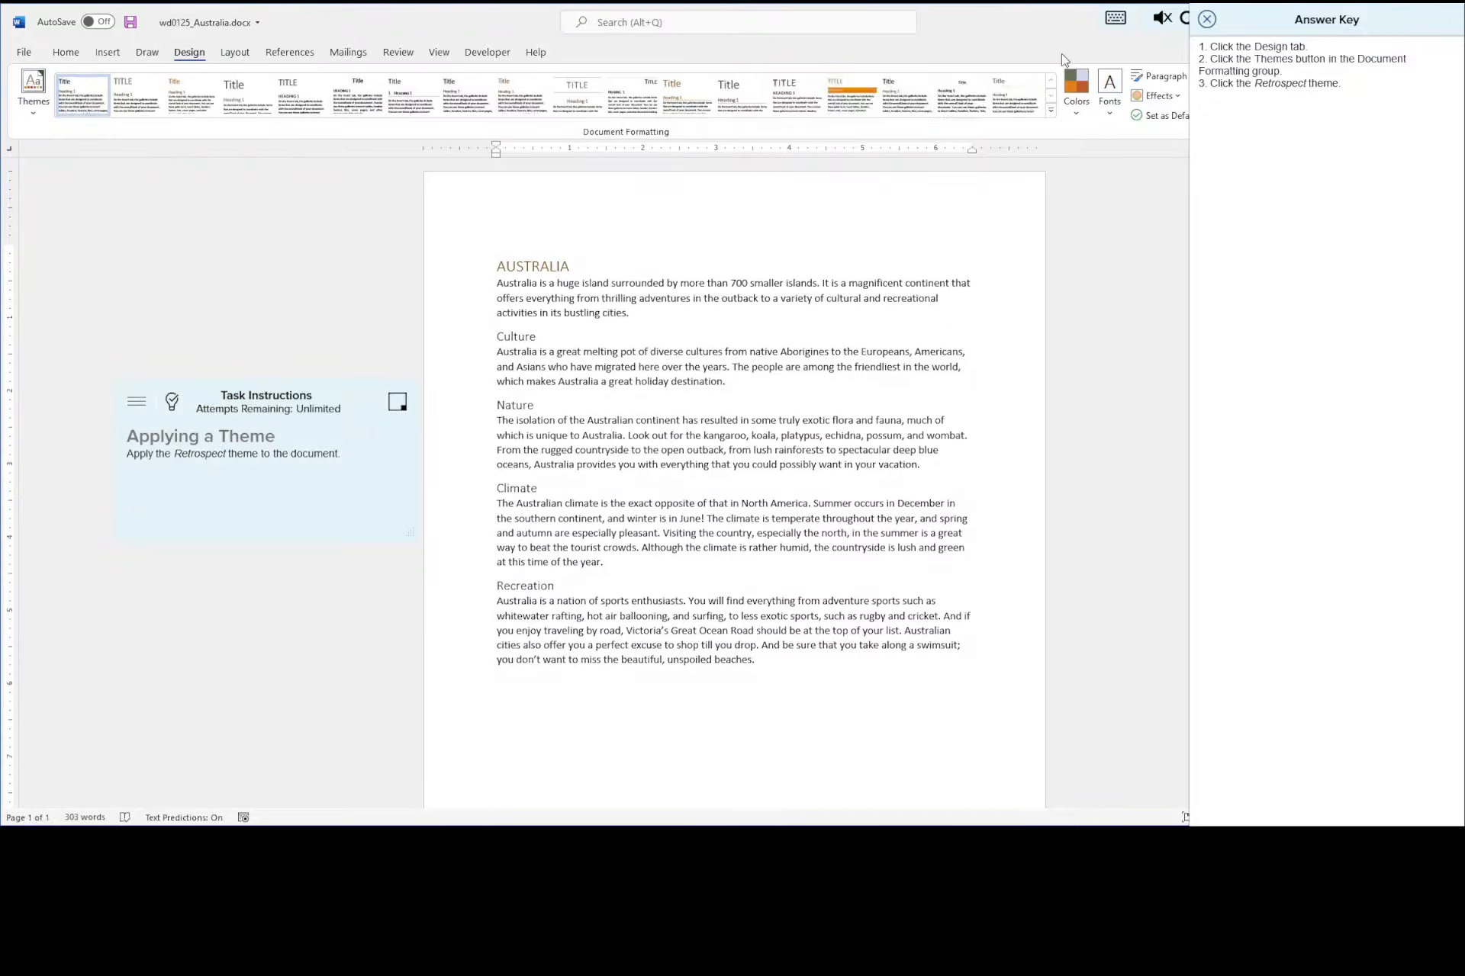
- Close the answer key, save the Australia document and submit the theme task for checking
click(1206, 20)
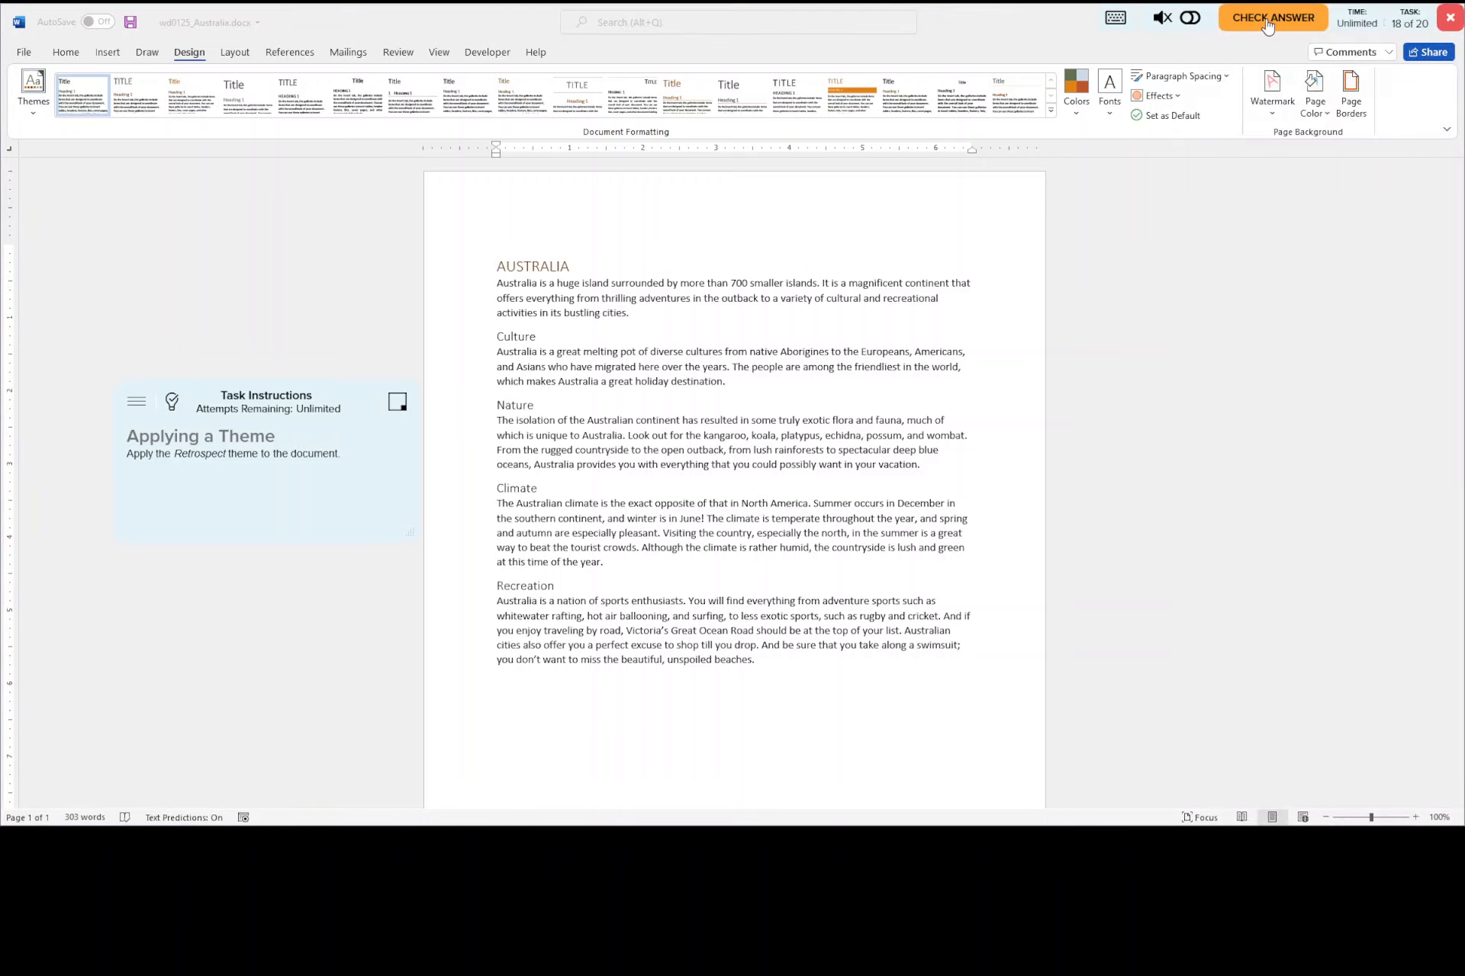
click(131, 24)
click(131, 26)
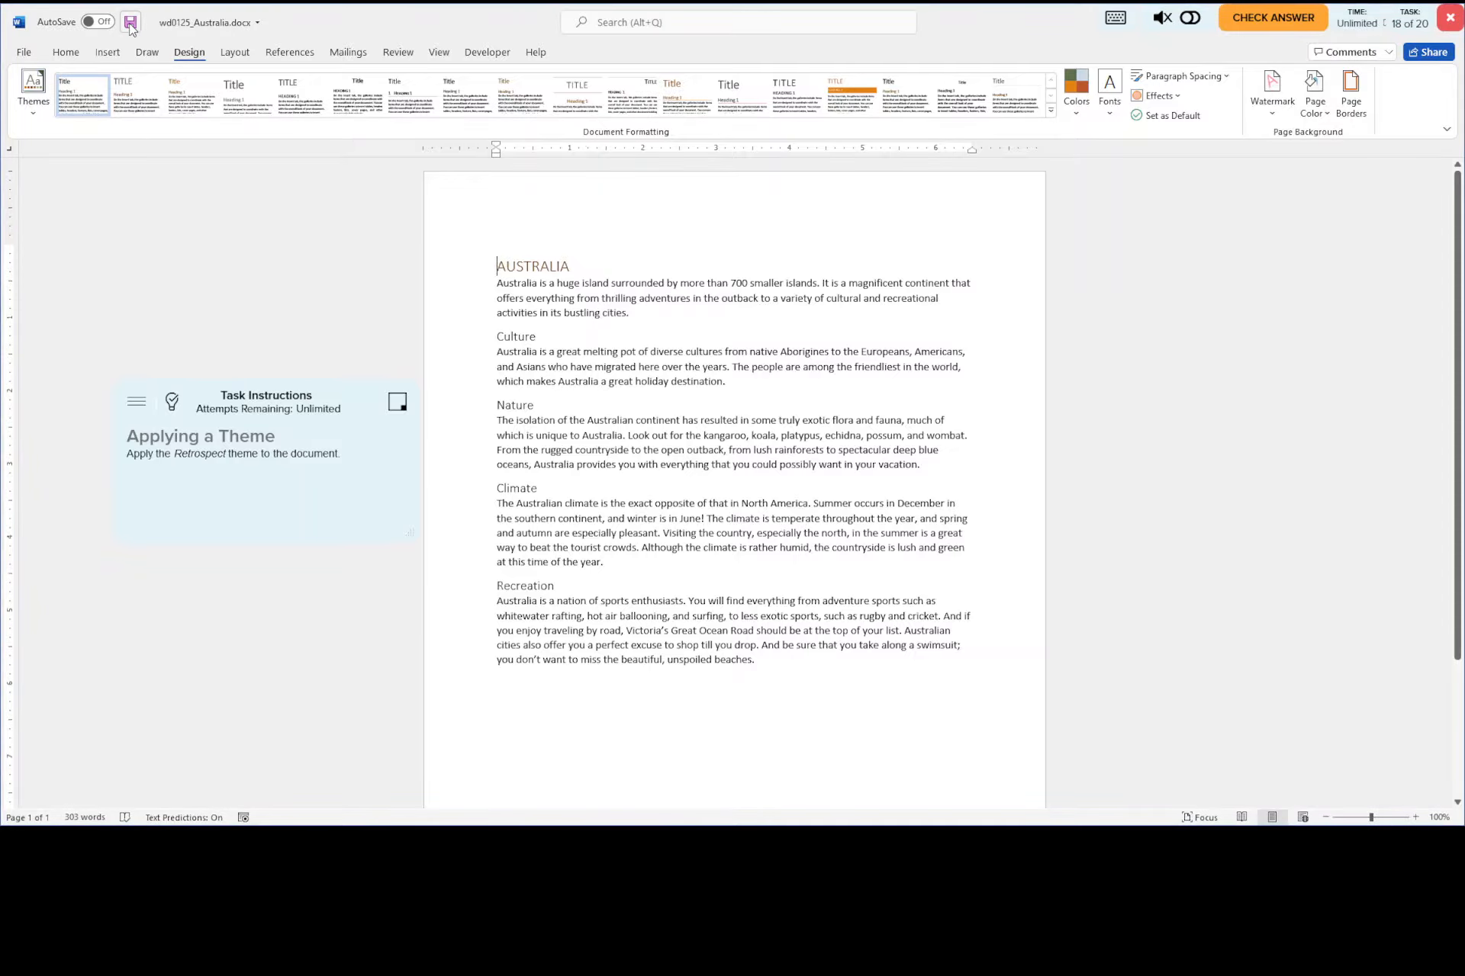
click(1269, 21)
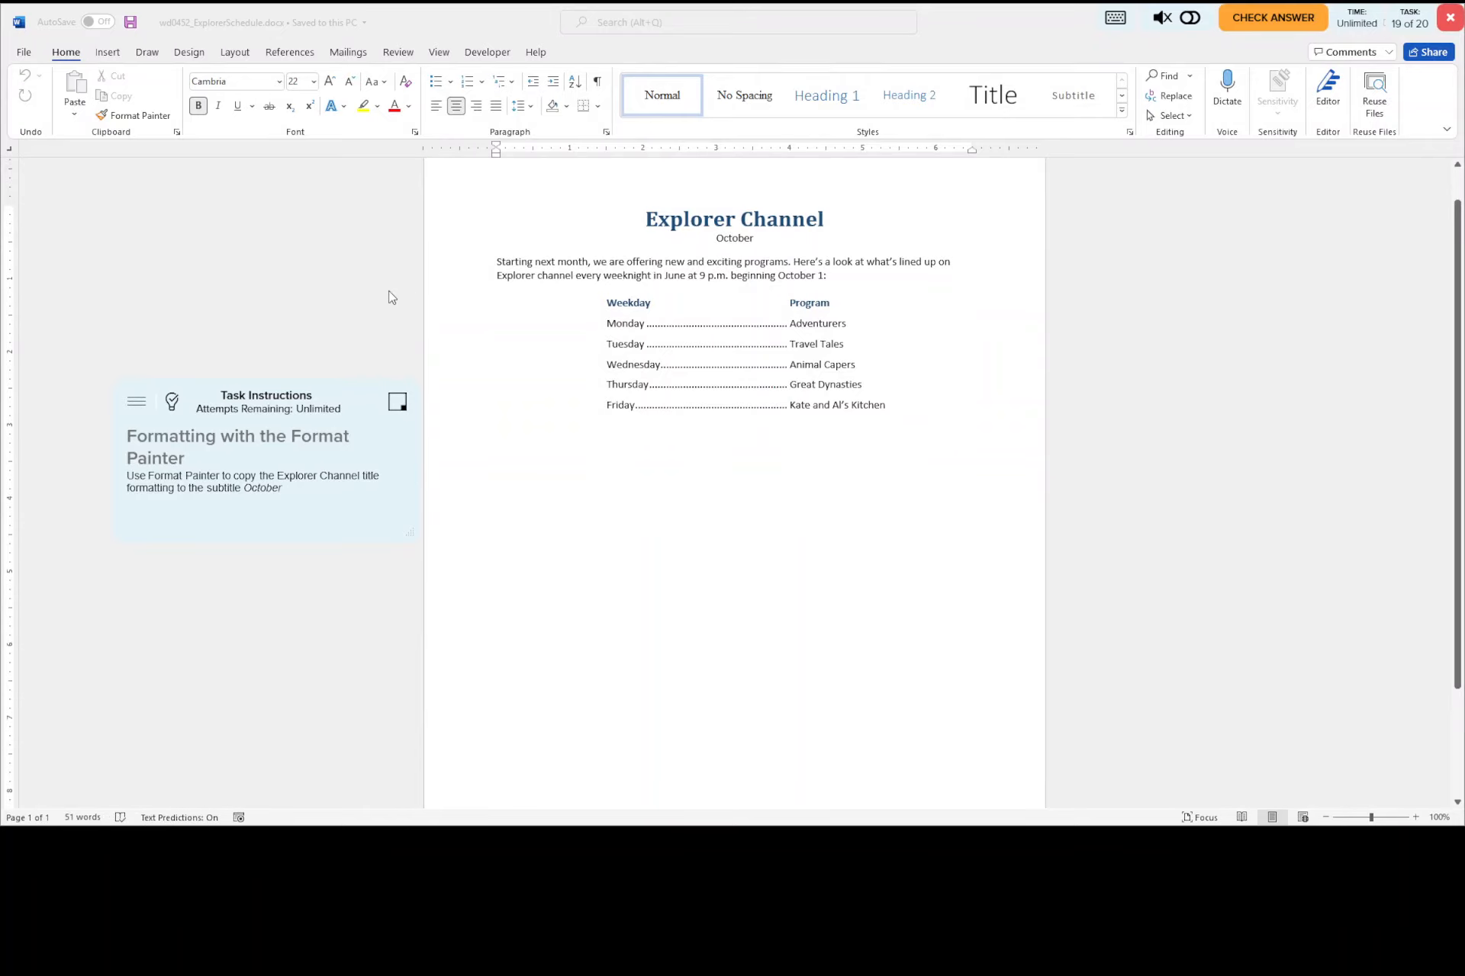
- Show the answer key, try copying the title formatting onto the subtitle October with Format Painter, and undo it
click(174, 404)
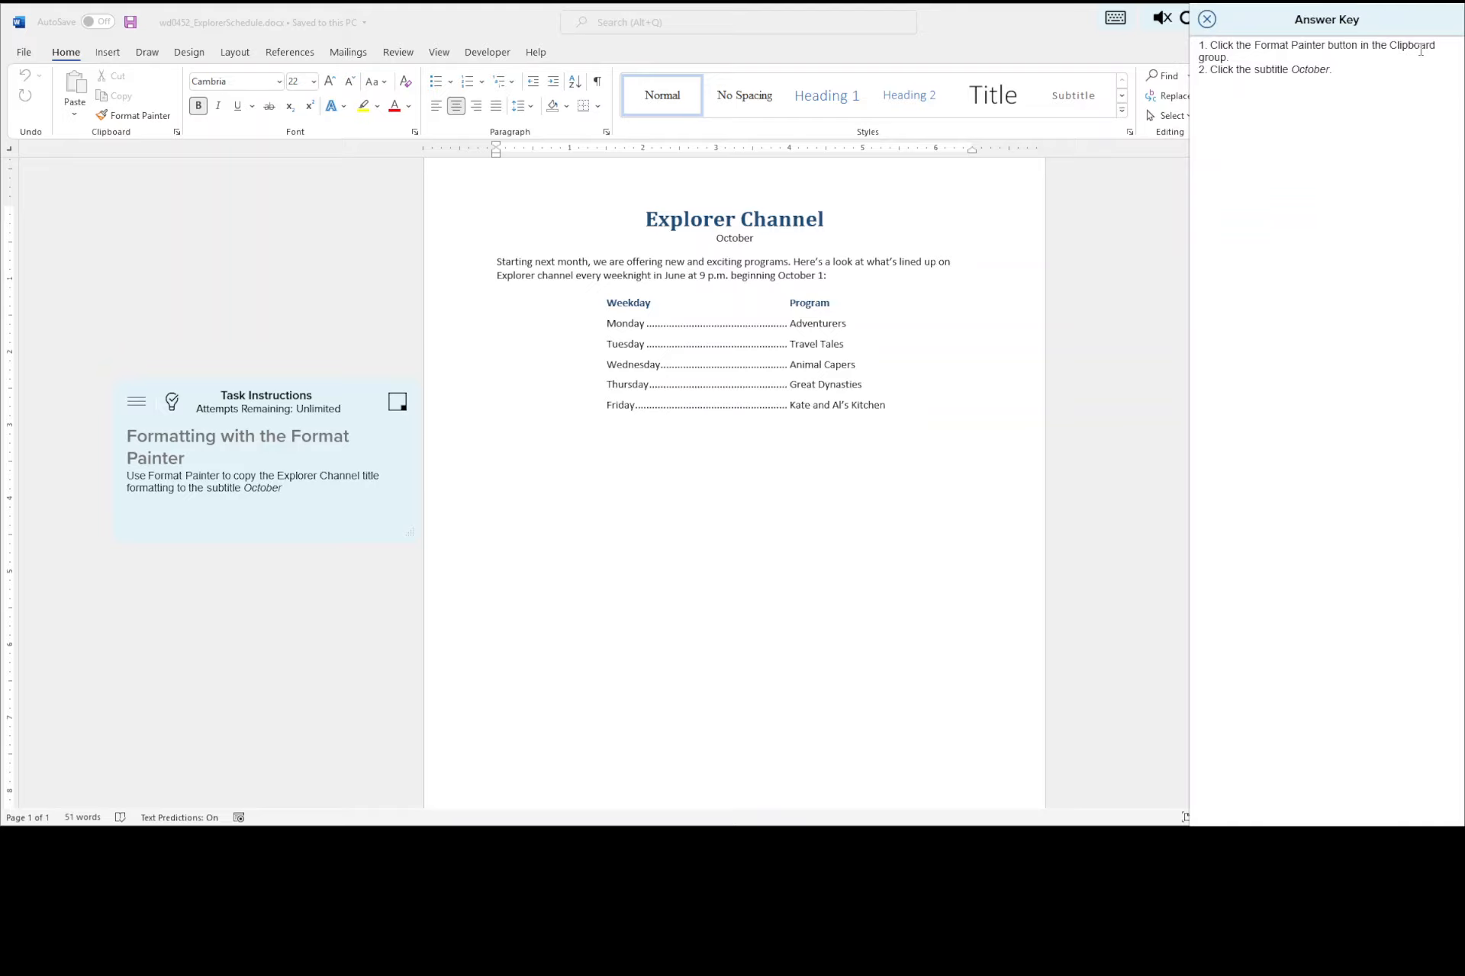
click(122, 119)
click(122, 120)
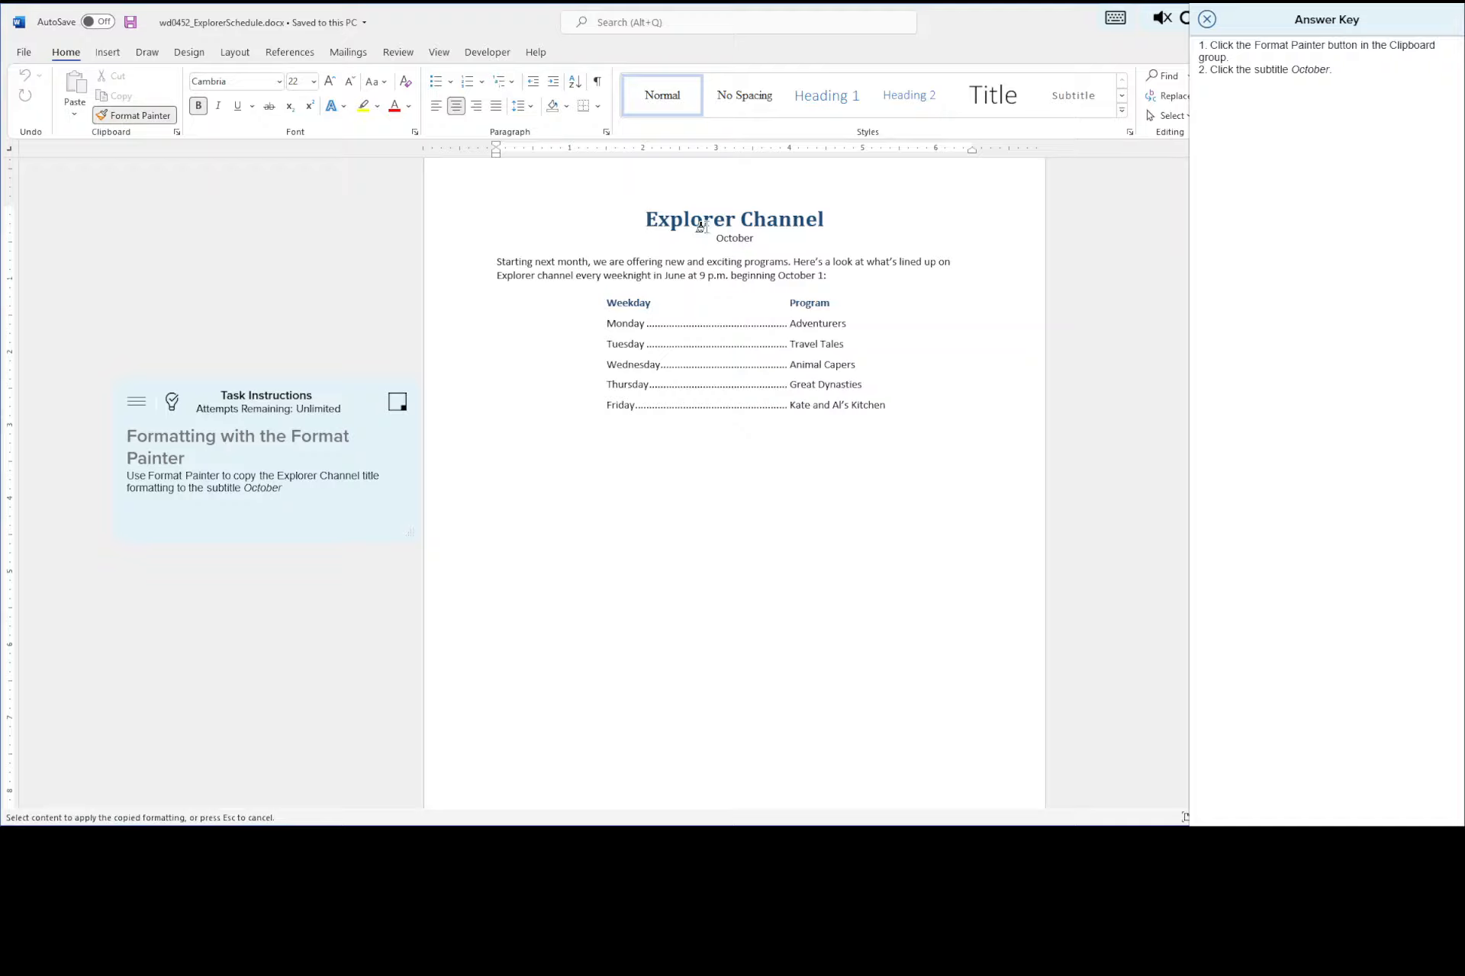
click(726, 241)
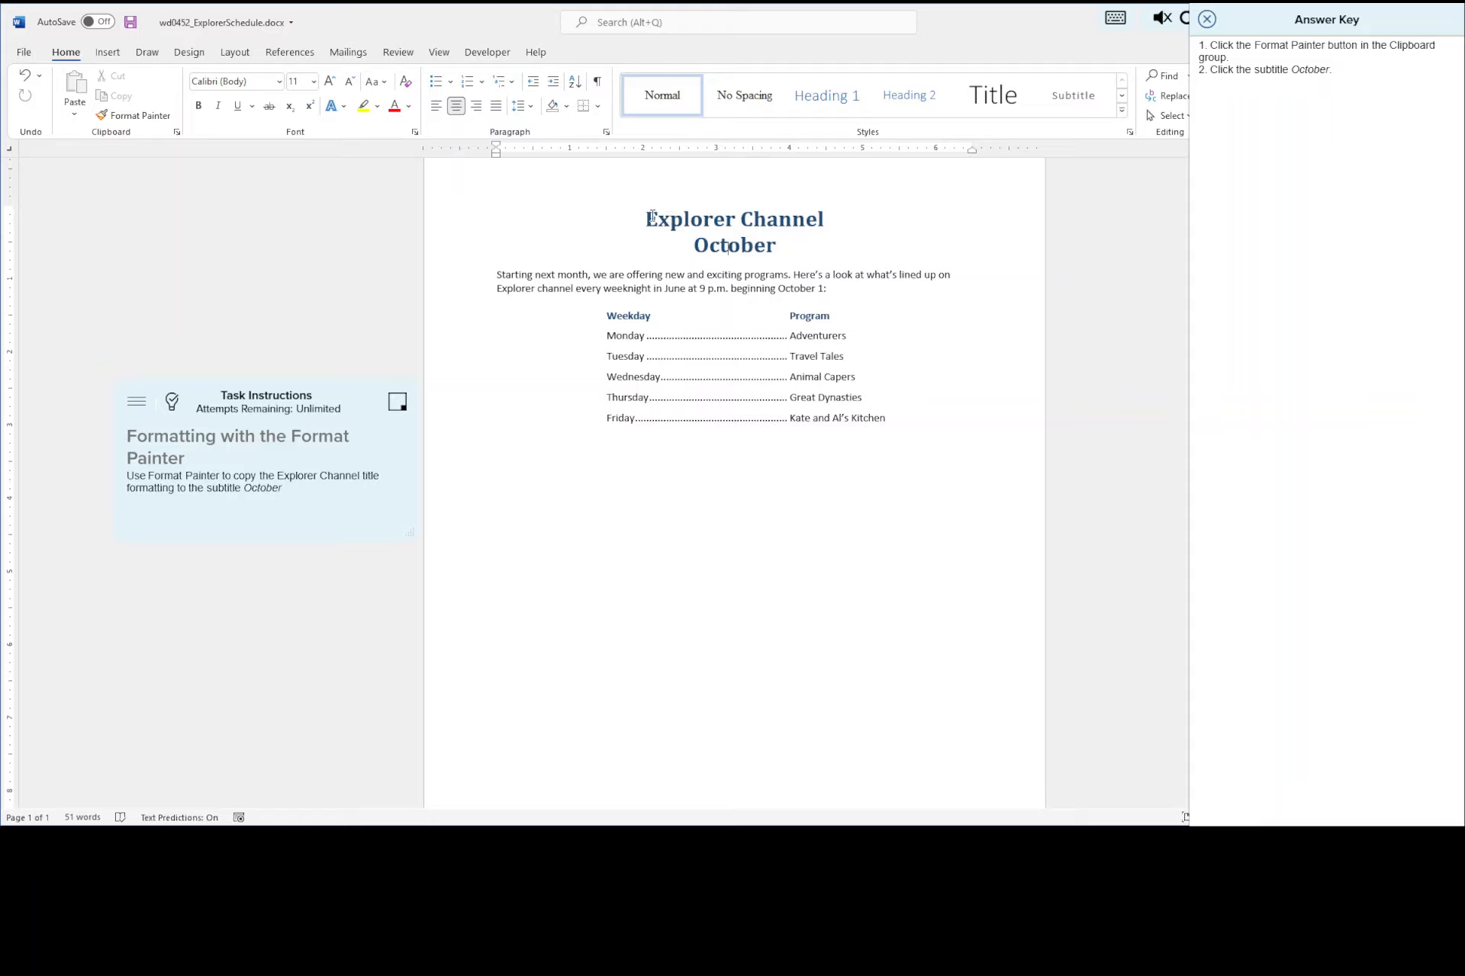
key(ctrl+z)
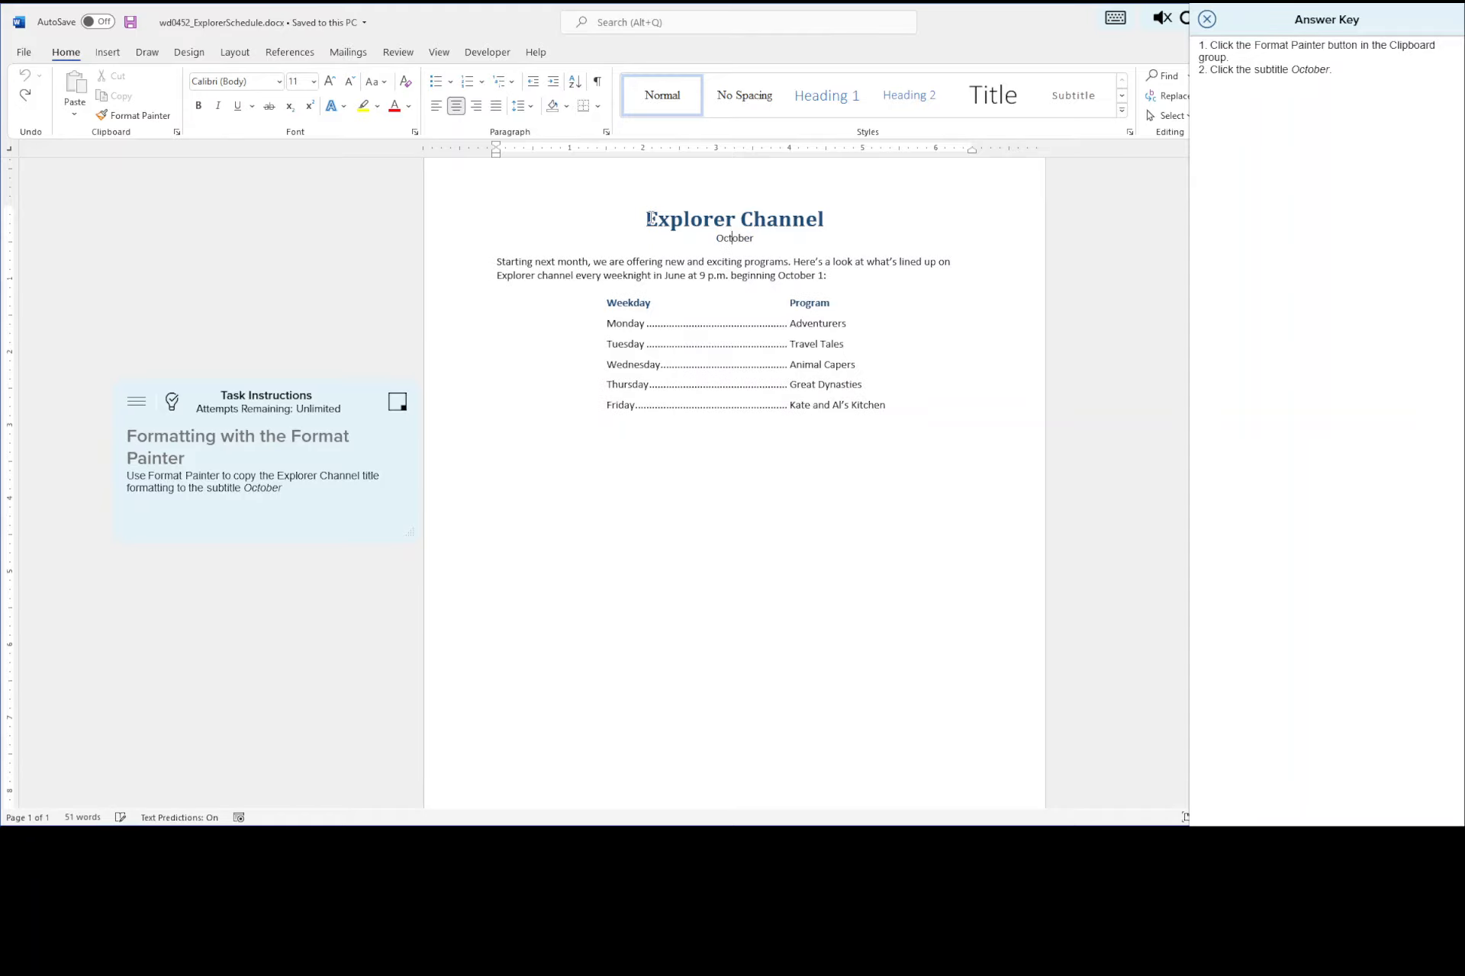
- Copy the formatting of the Explorer Channel title to the subtitle October with Format Painter
click(653, 221)
click(132, 115)
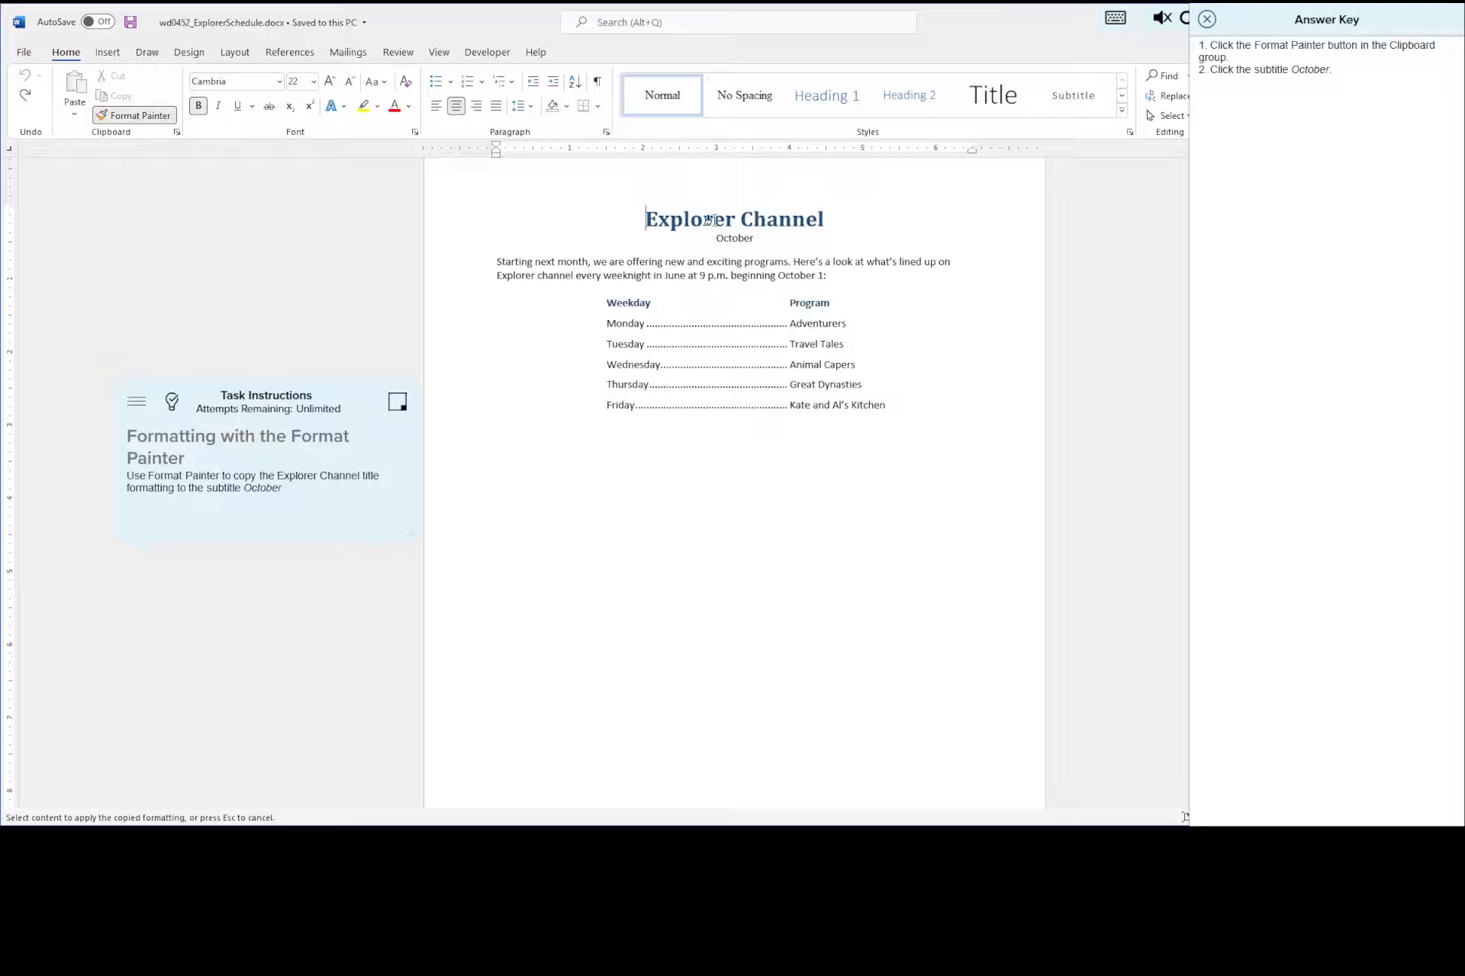
click(726, 238)
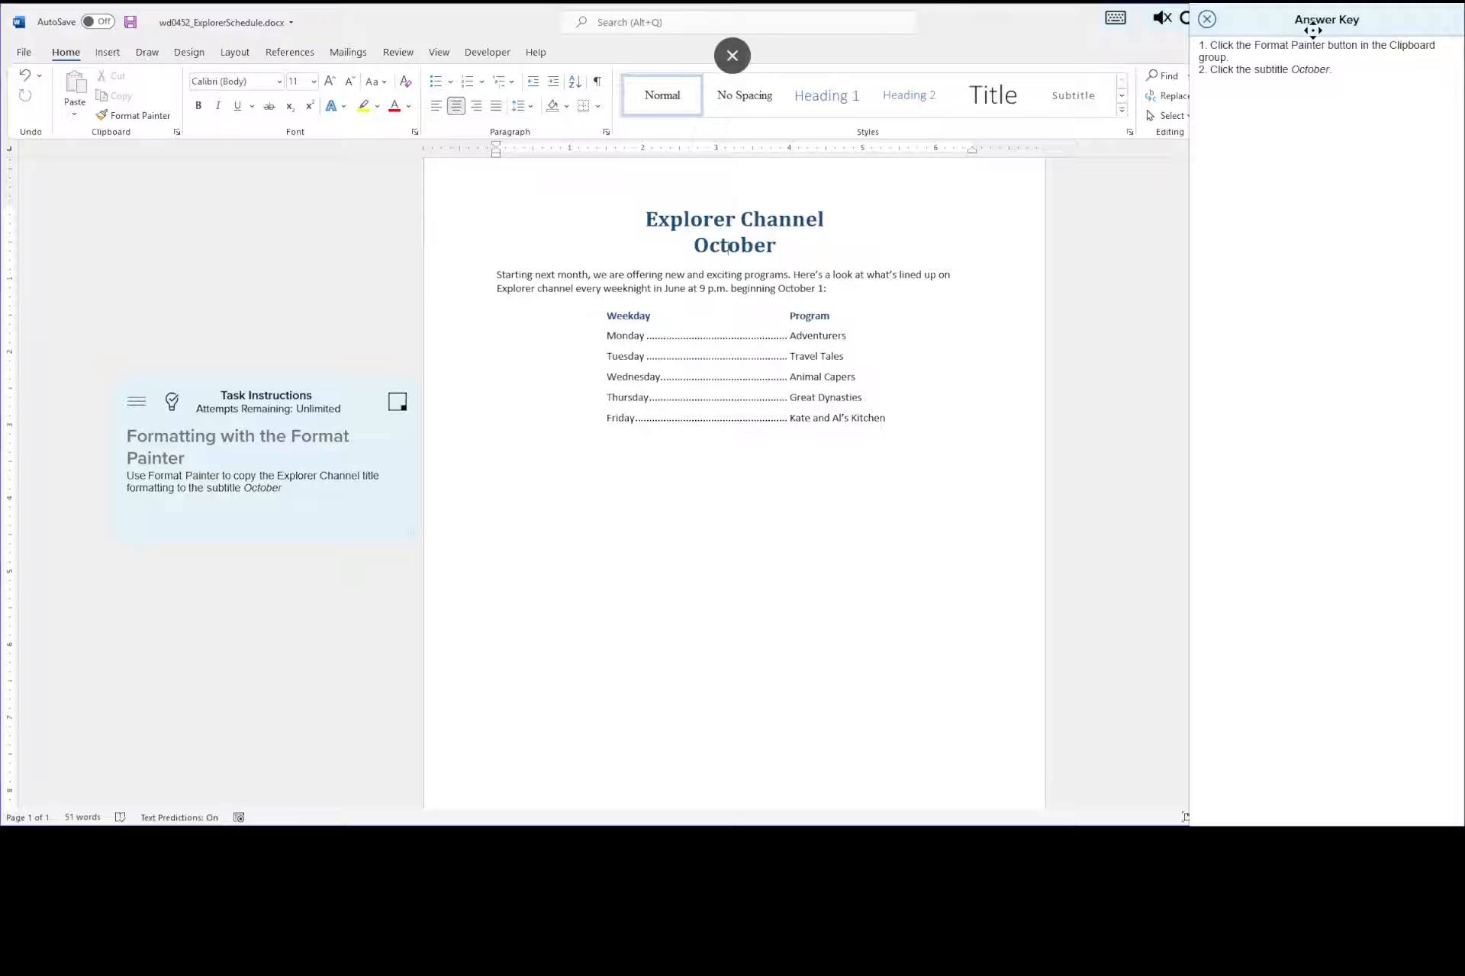
- Close the answer key, save the Explorer Channel schedule and submit the Format Painter task for checking
click(1205, 20)
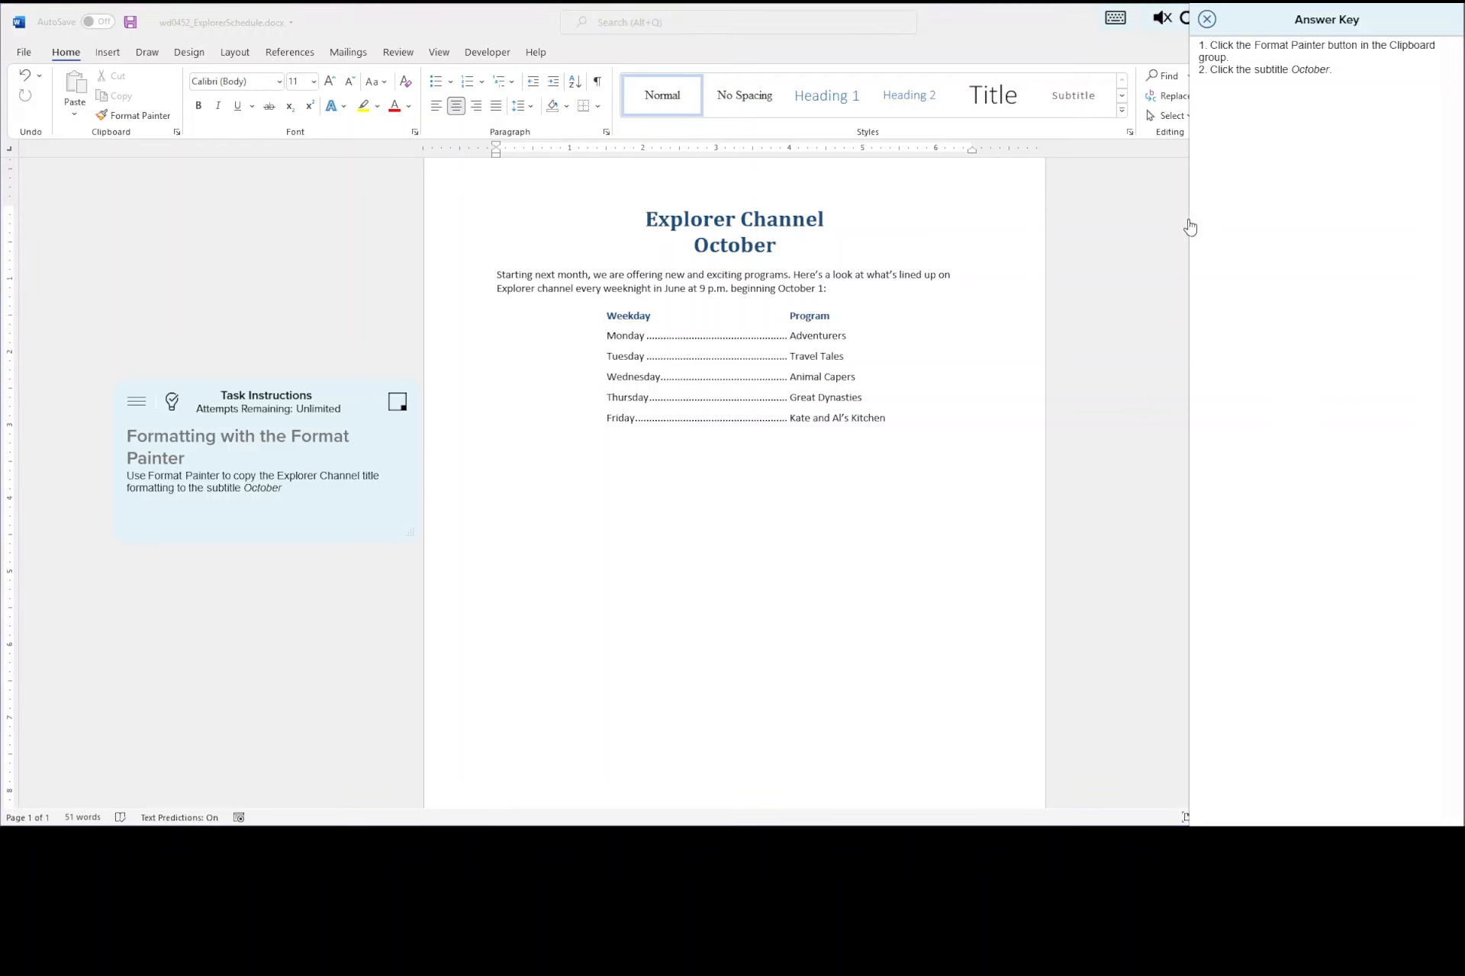
click(131, 23)
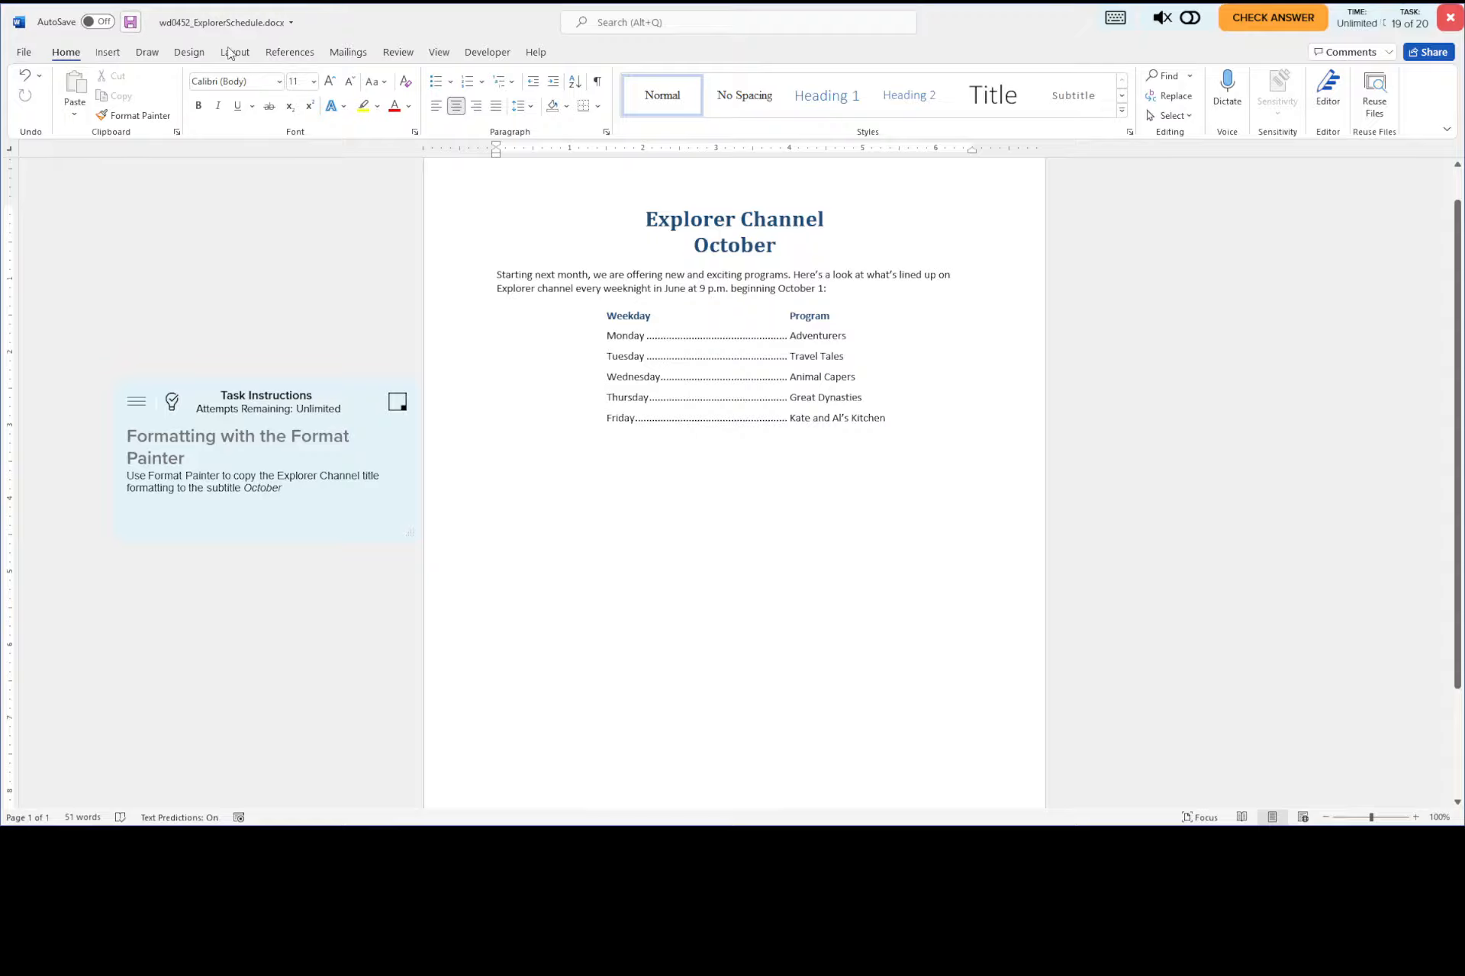
click(1270, 22)
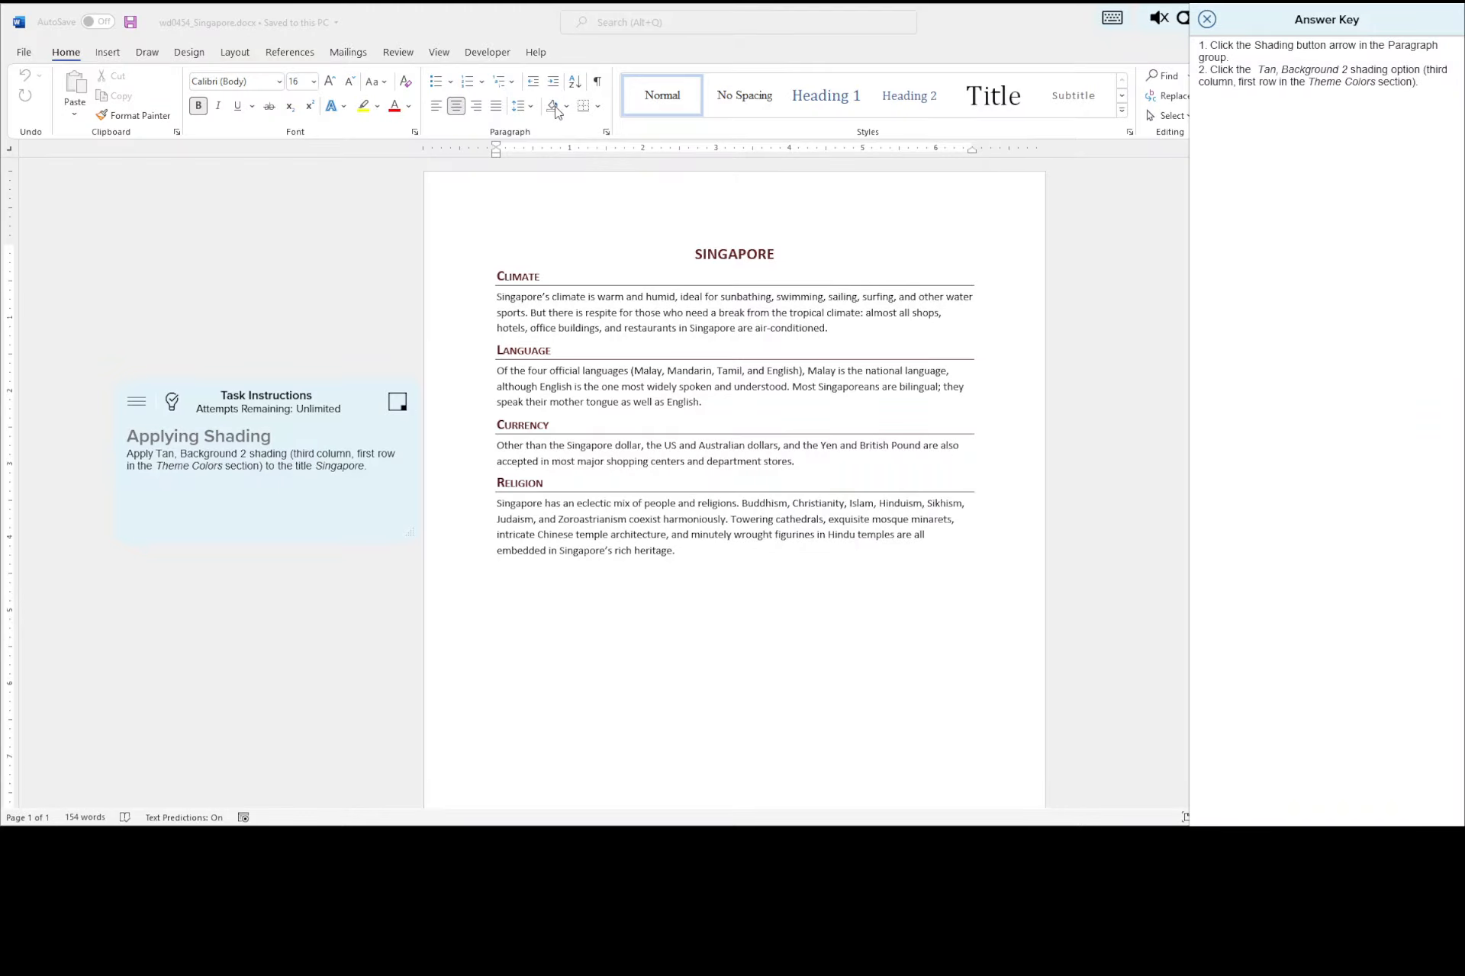
- Apply Tan, Background 2 theme color shading to the title Singapore
click(314, 287)
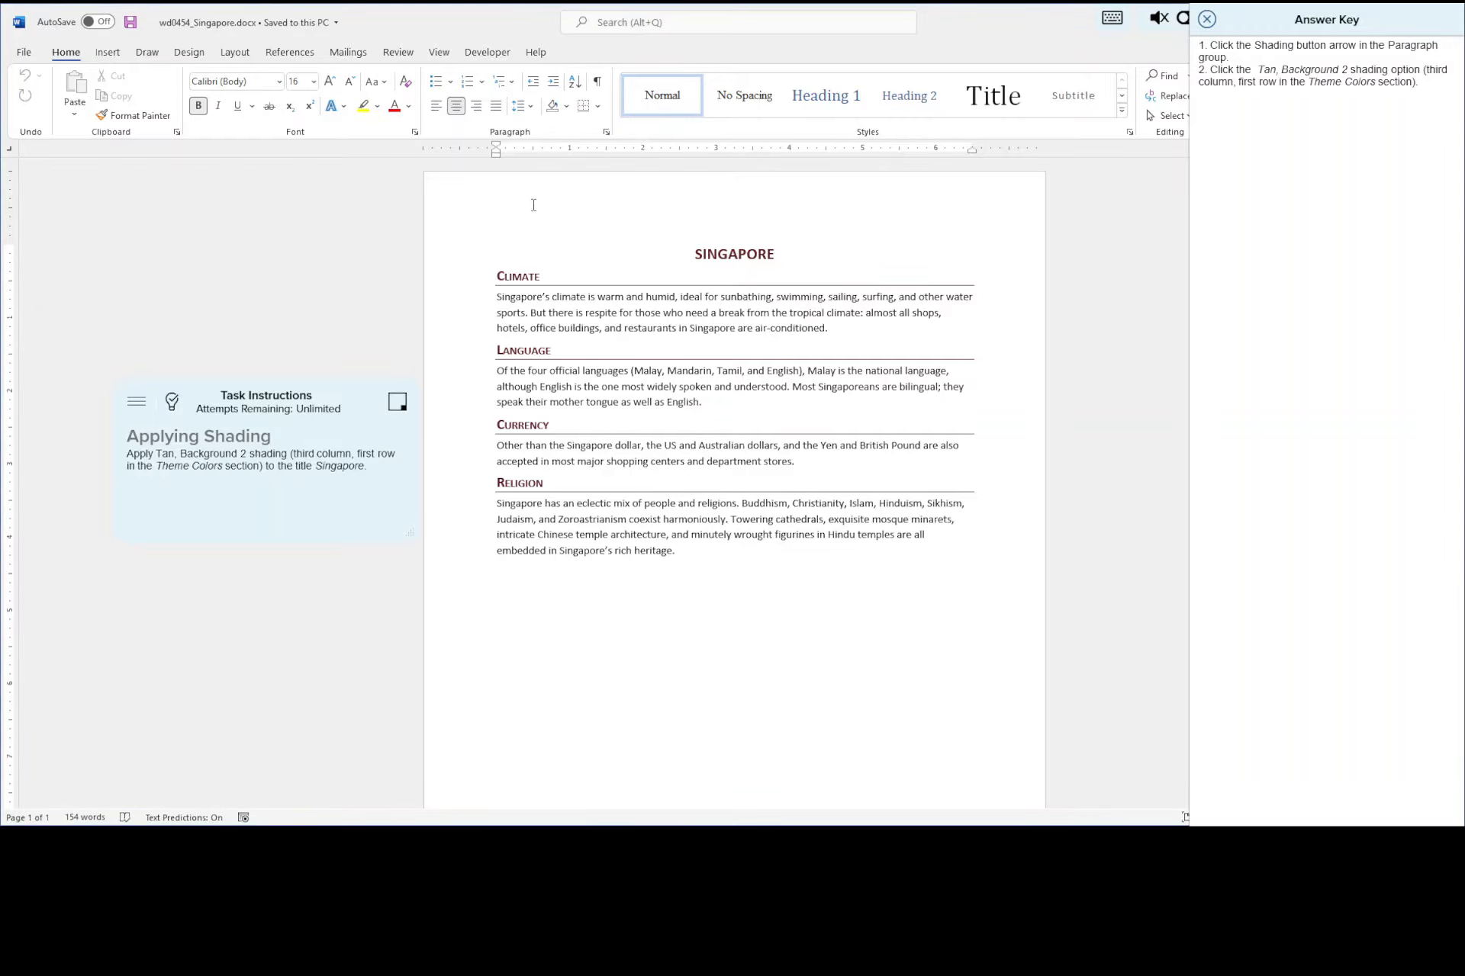
click(566, 107)
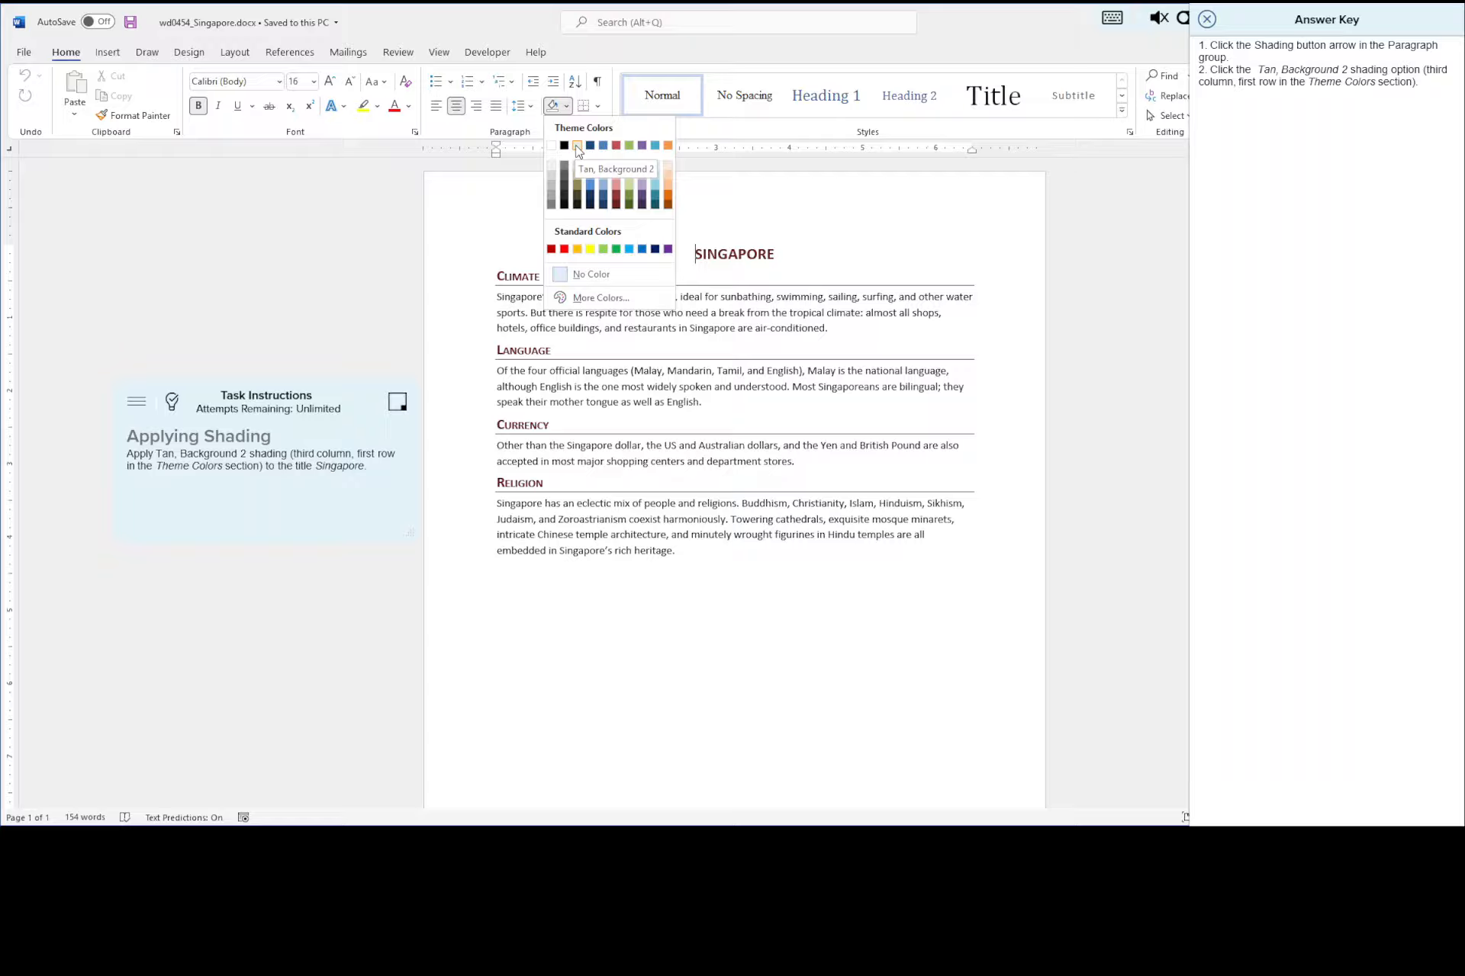
click(578, 147)
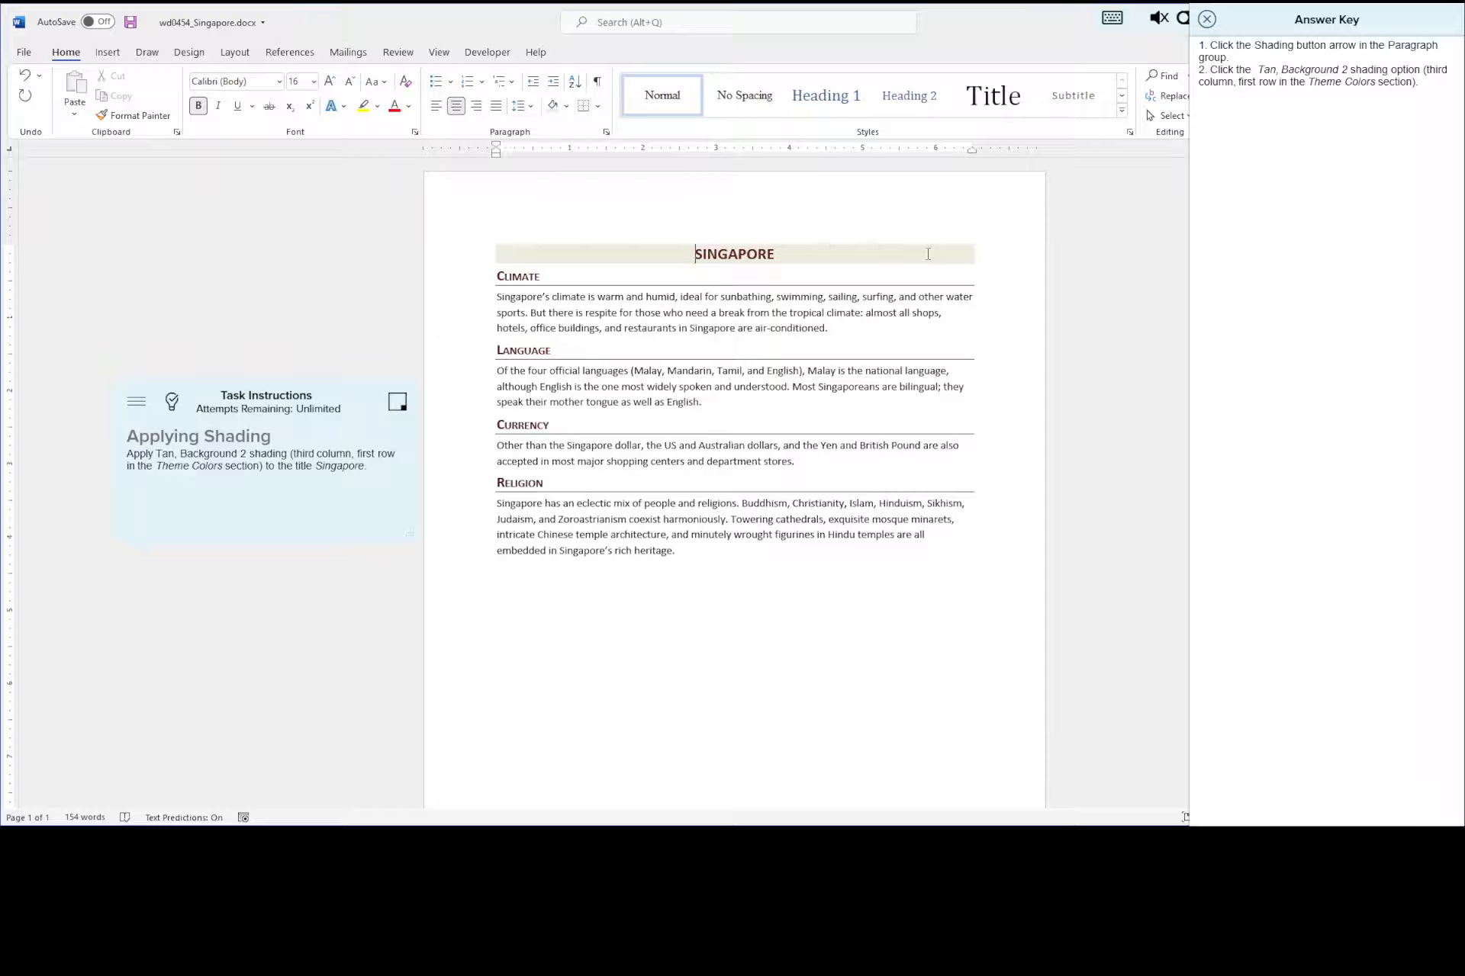
- Close the answer key, save the Singapore document and submit the shading task for checking
click(1206, 19)
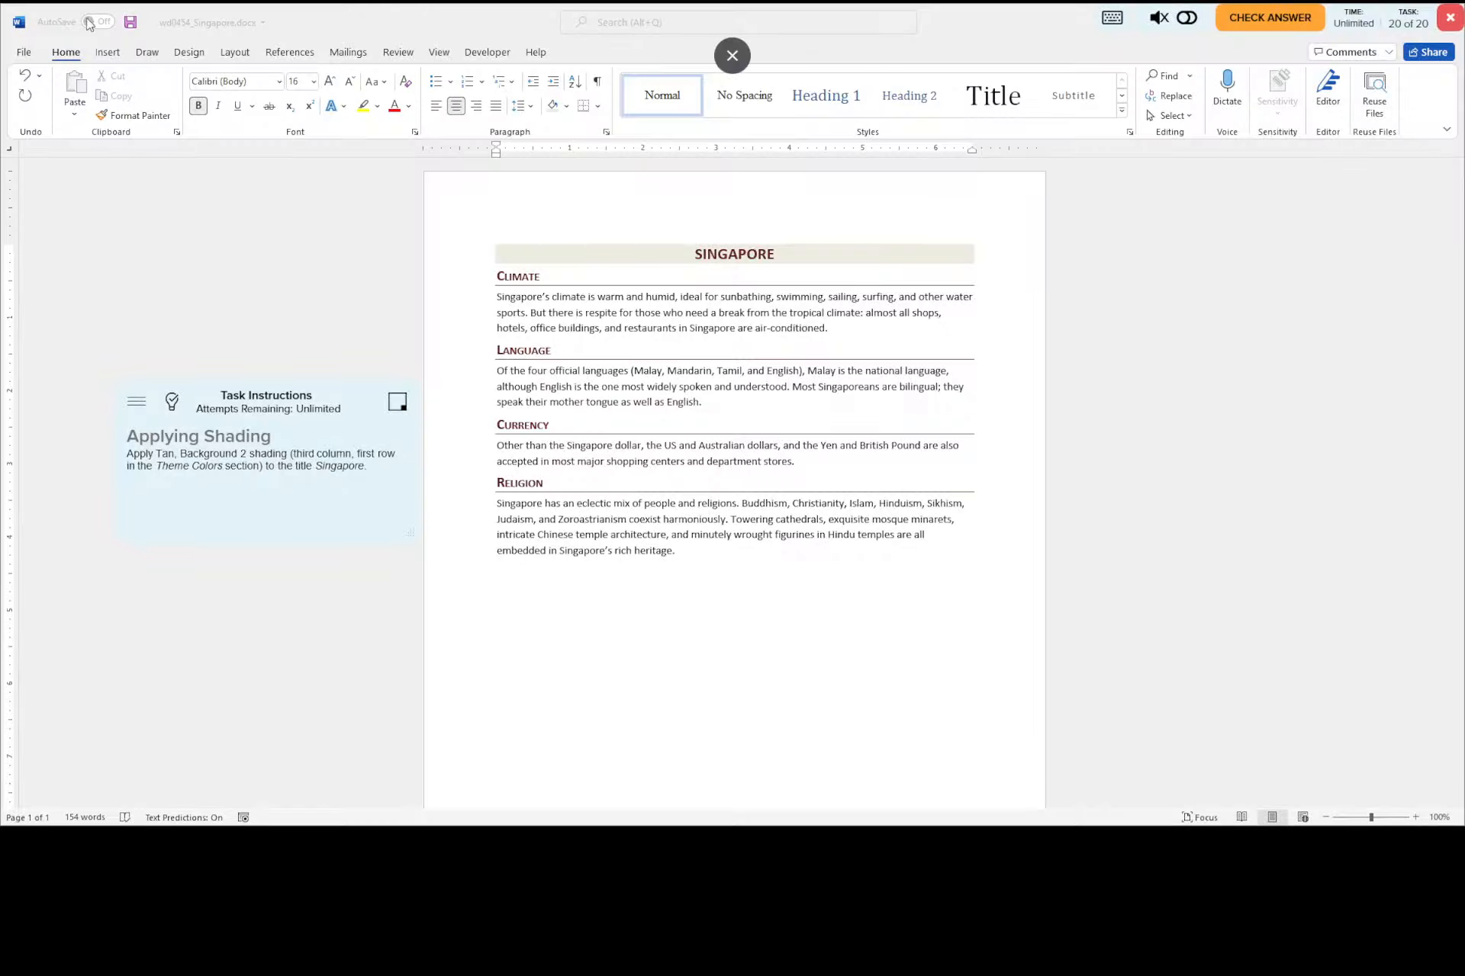
click(133, 22)
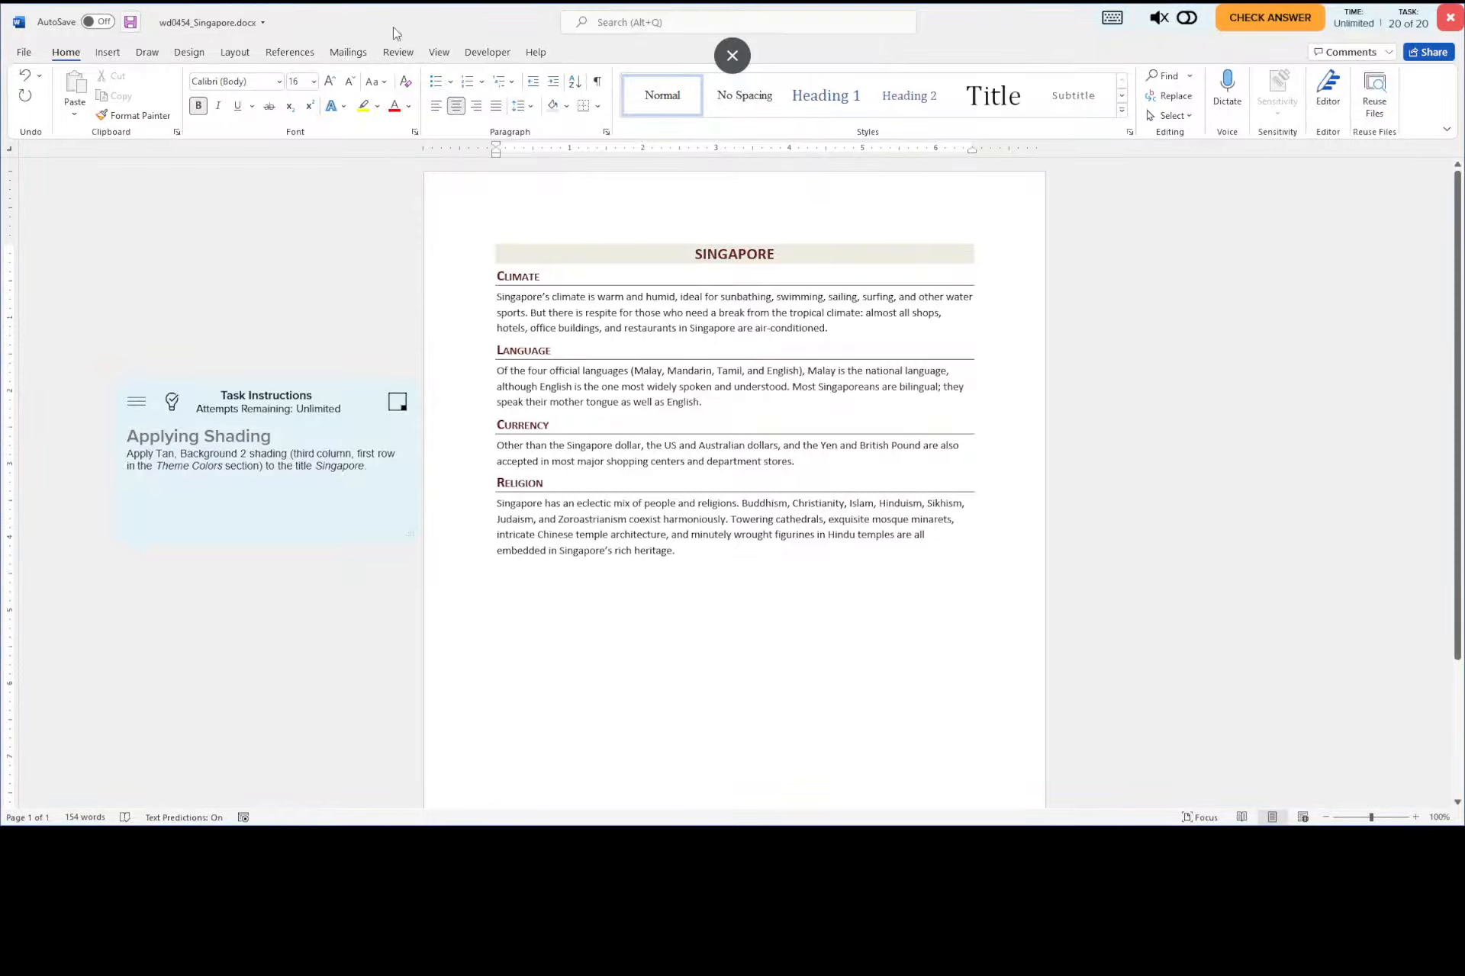
click(1270, 21)
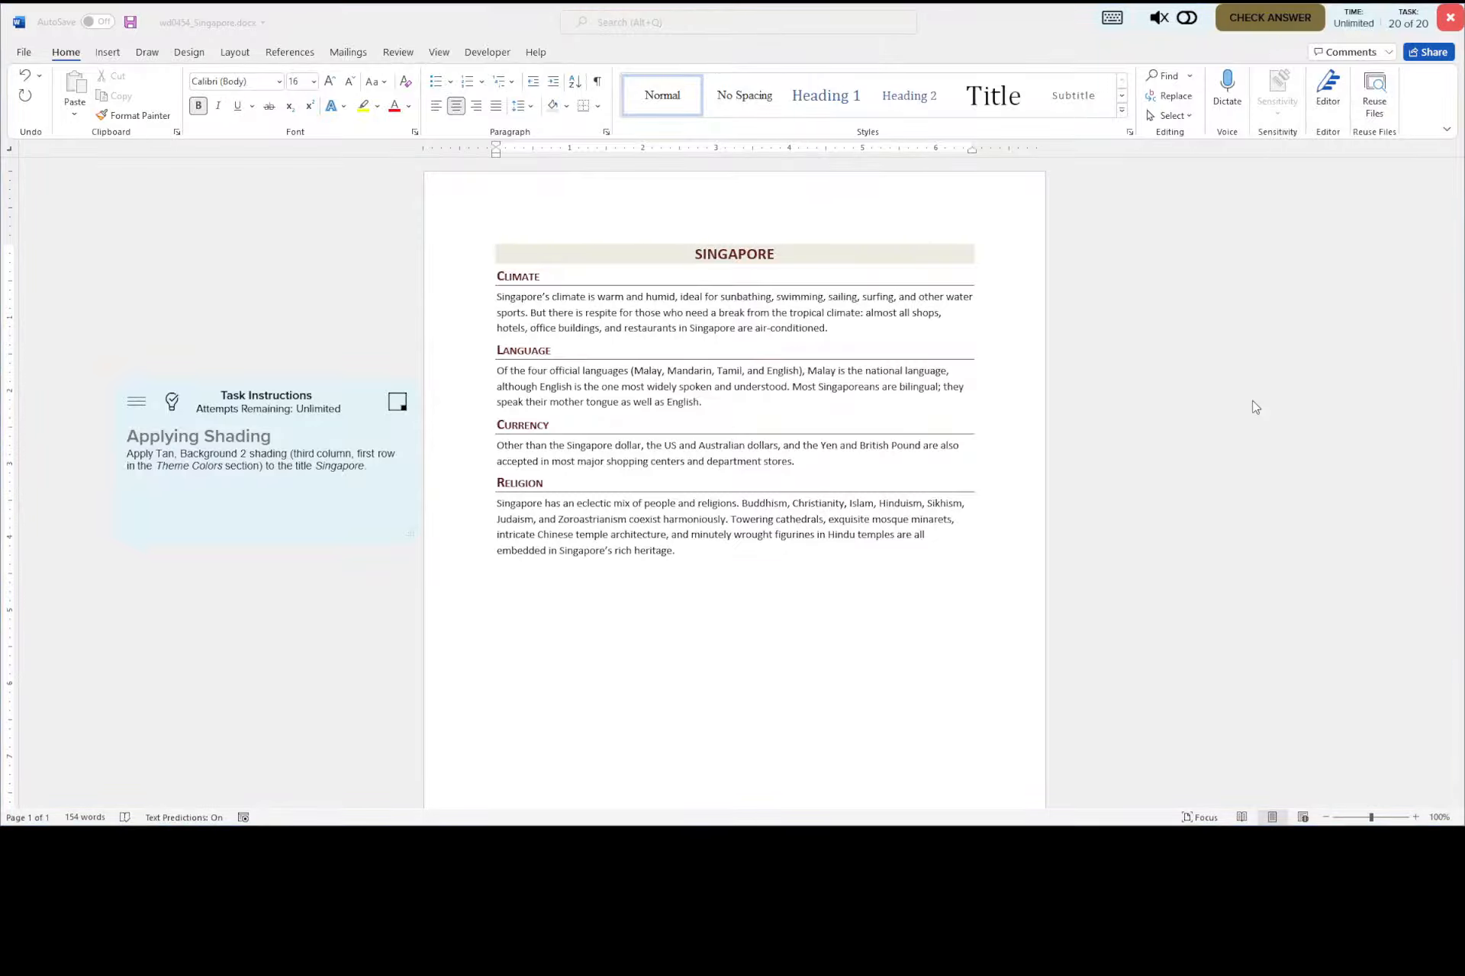